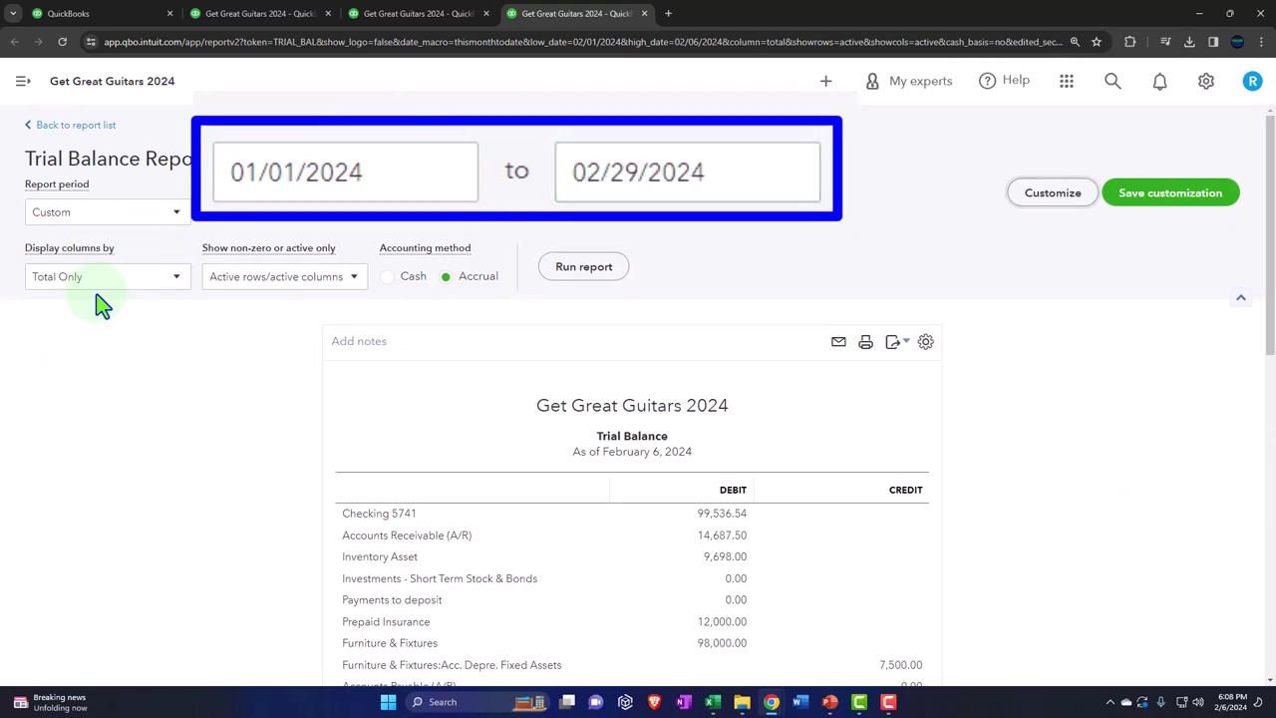
Step: Display the Trial Balance columns by Months and run the report for 01/01/2024 to 02/29/2024
left_click(142, 279)
left_click(130, 334)
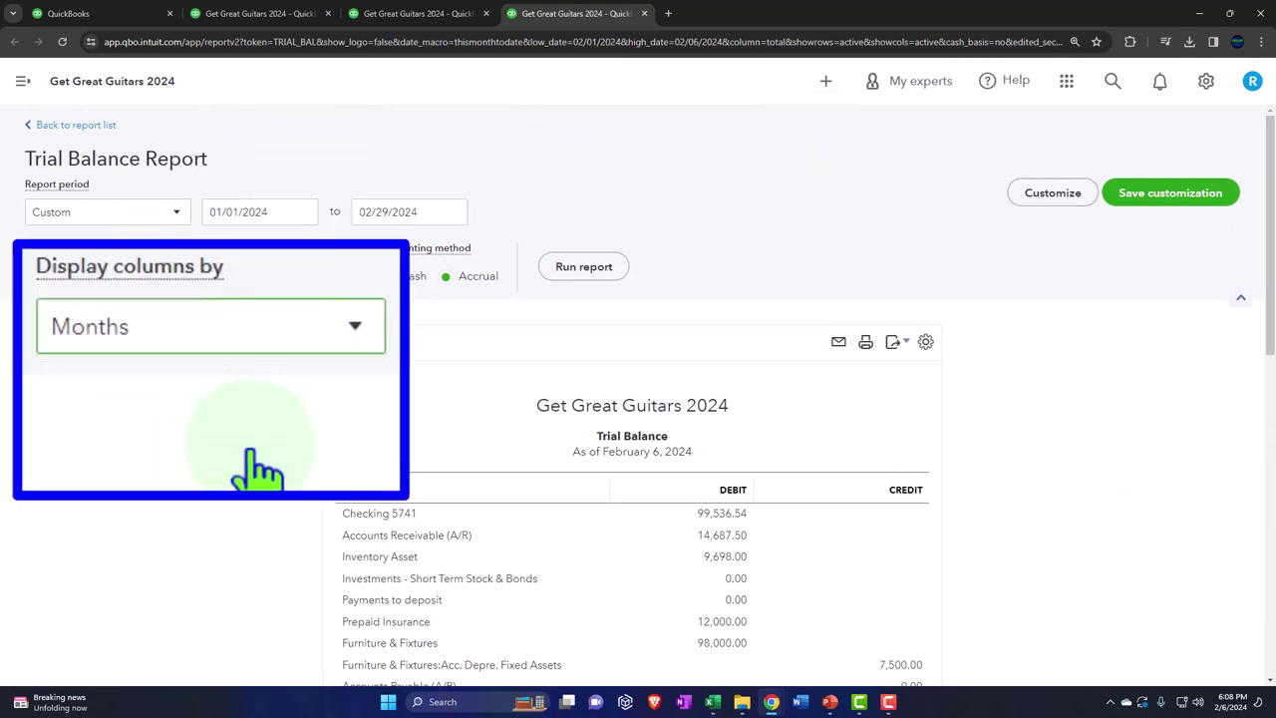
left_click(579, 266)
scroll(556, 275, "down", 2)
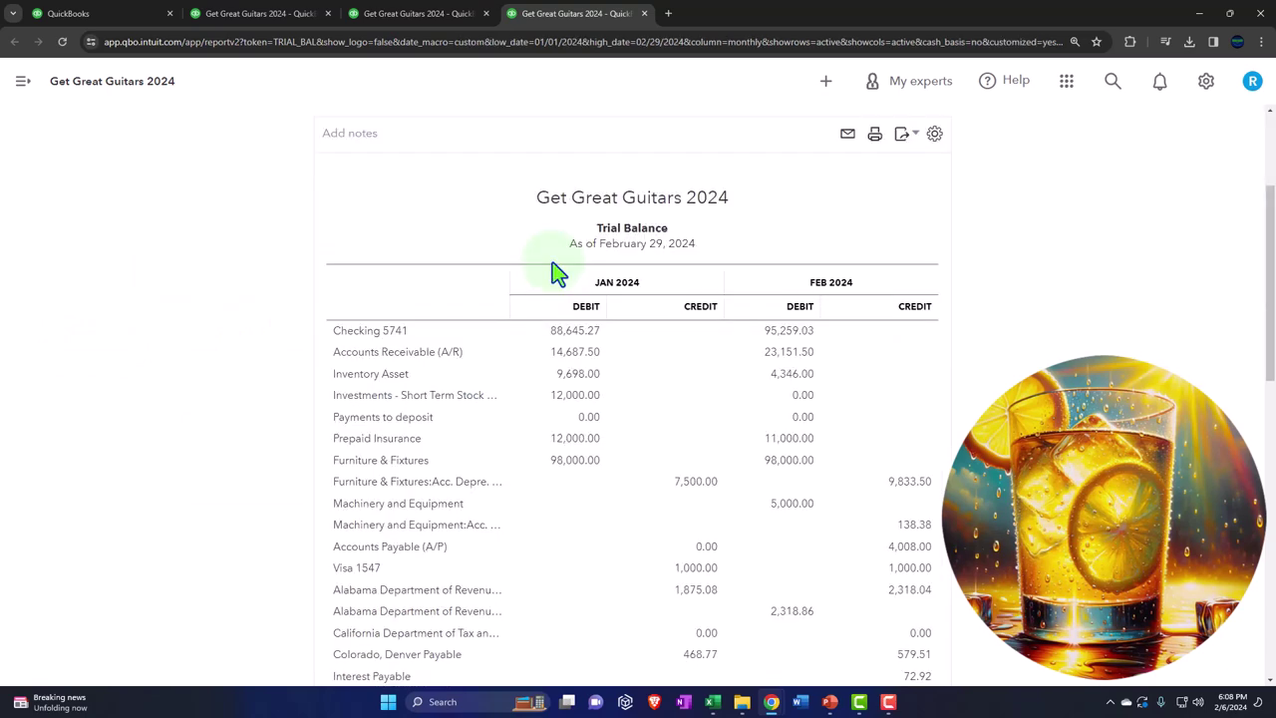
Step: Examine the income, cost of goods sold and expense lines of the January–February 2024 Profit and Loss report
left_click(429, 20)
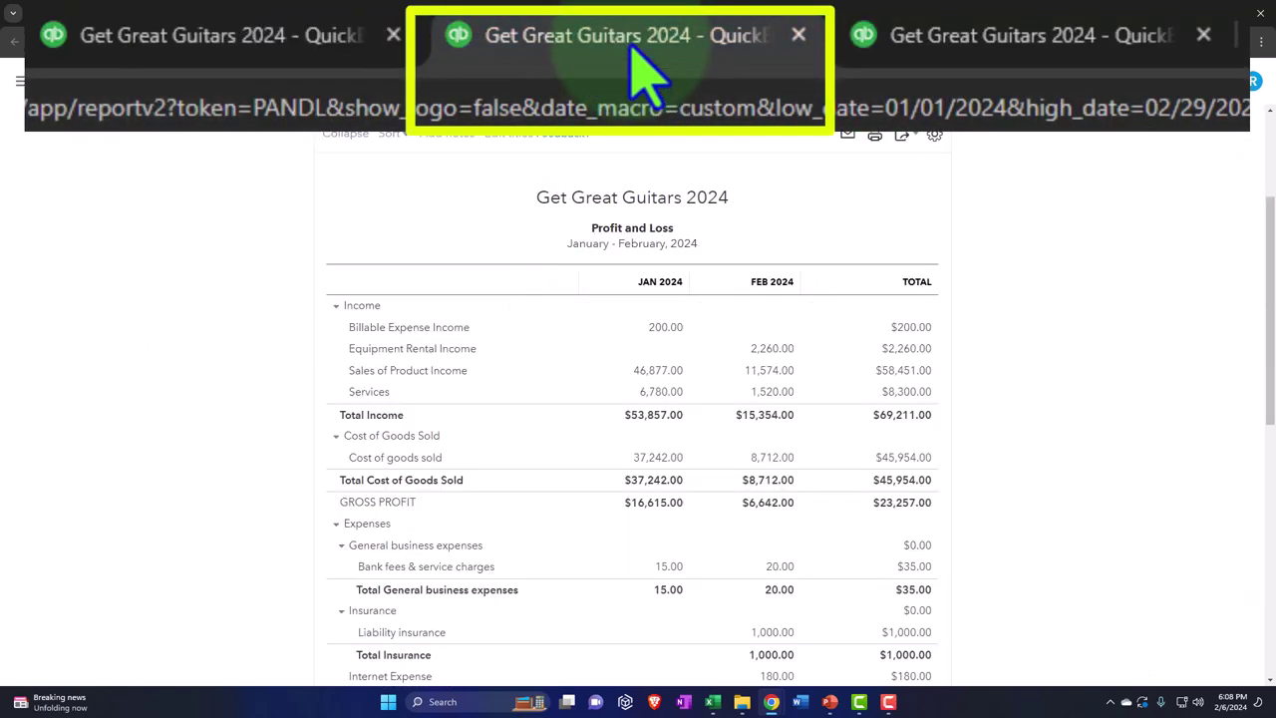
scroll(288, 308, "up", 1)
scroll(178, 205, "up", 1)
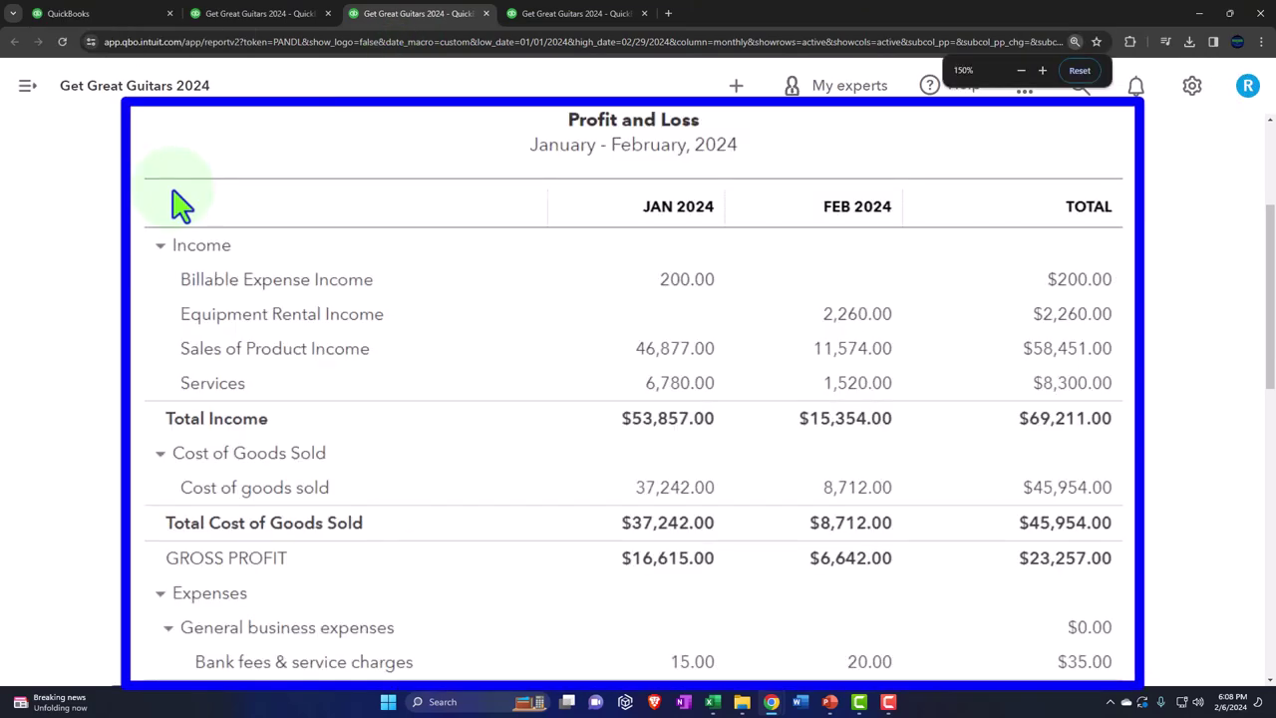
scroll(186, 206, "down", 2)
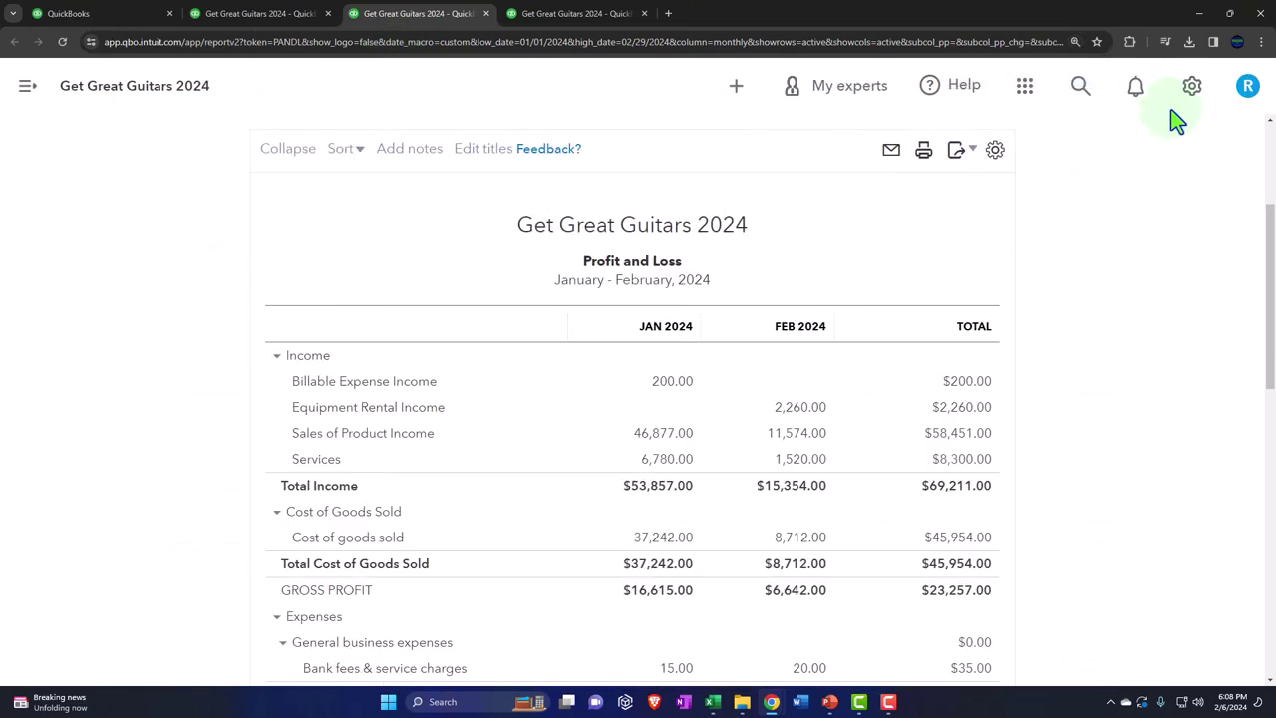
Step: Look up the Budgeting tool among the company settings and tools without opening it
left_click(1192, 88)
scroll(1192, 110, "up", 1)
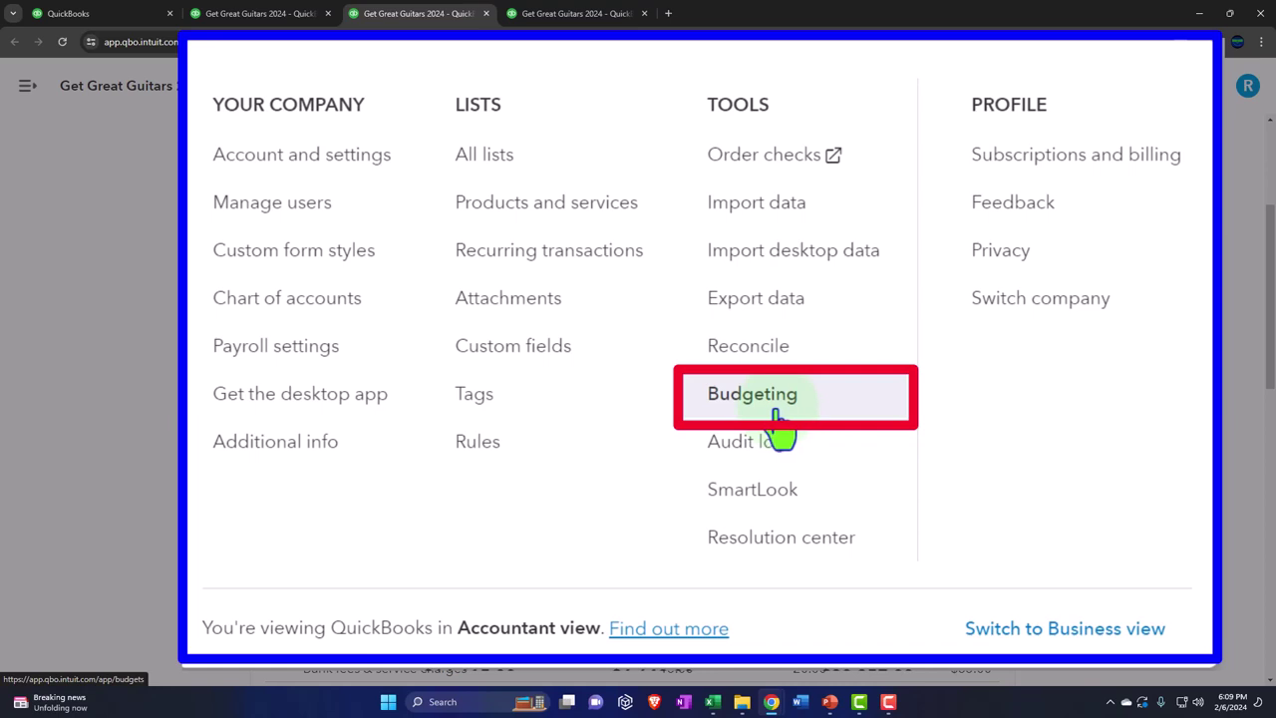
left_click(135, 314)
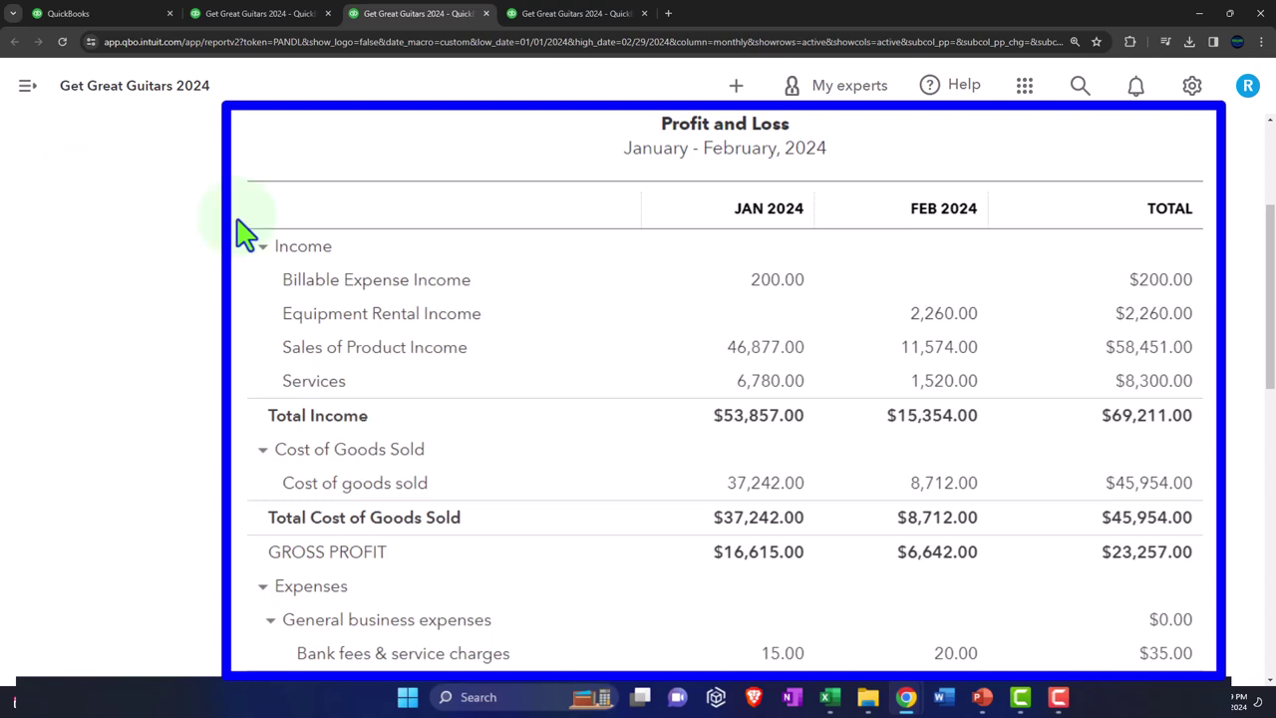
Step: View the monthly budget worksheet in Excel and return to the Profit and Loss report in QuickBooks
left_click_drag(825, 697, 1095, 703)
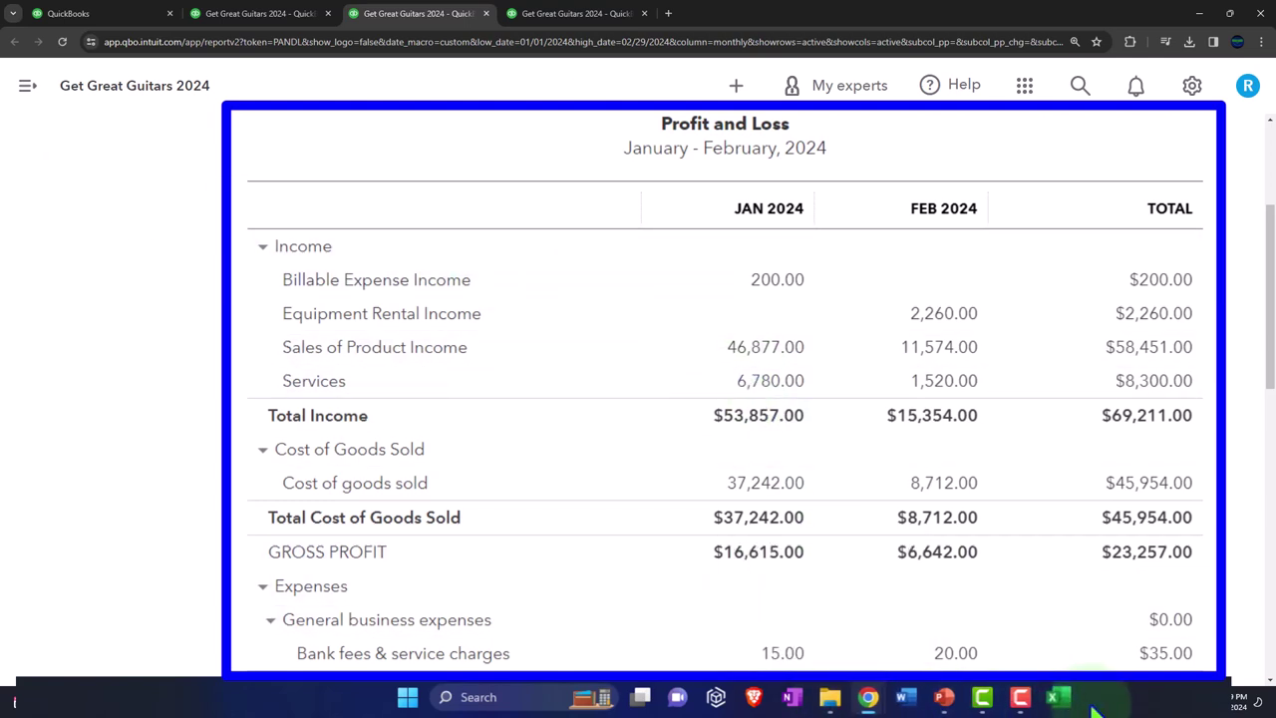
left_click(1094, 698)
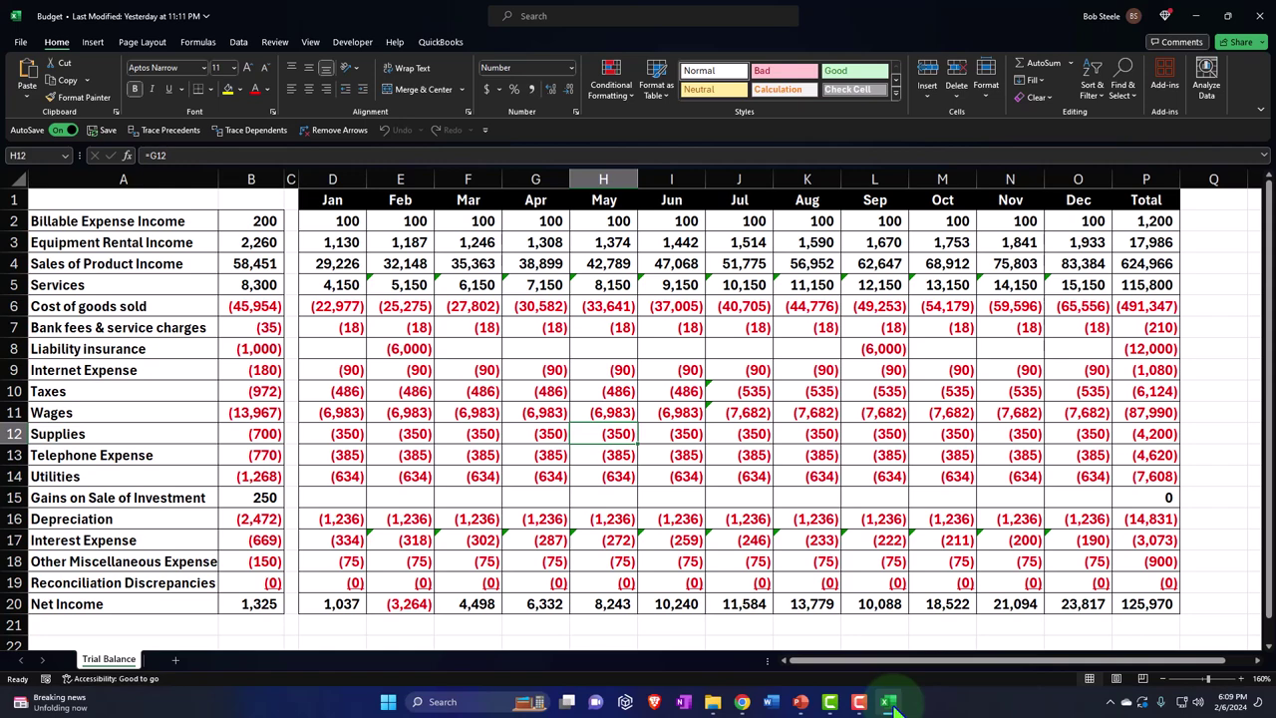
left_click(891, 702)
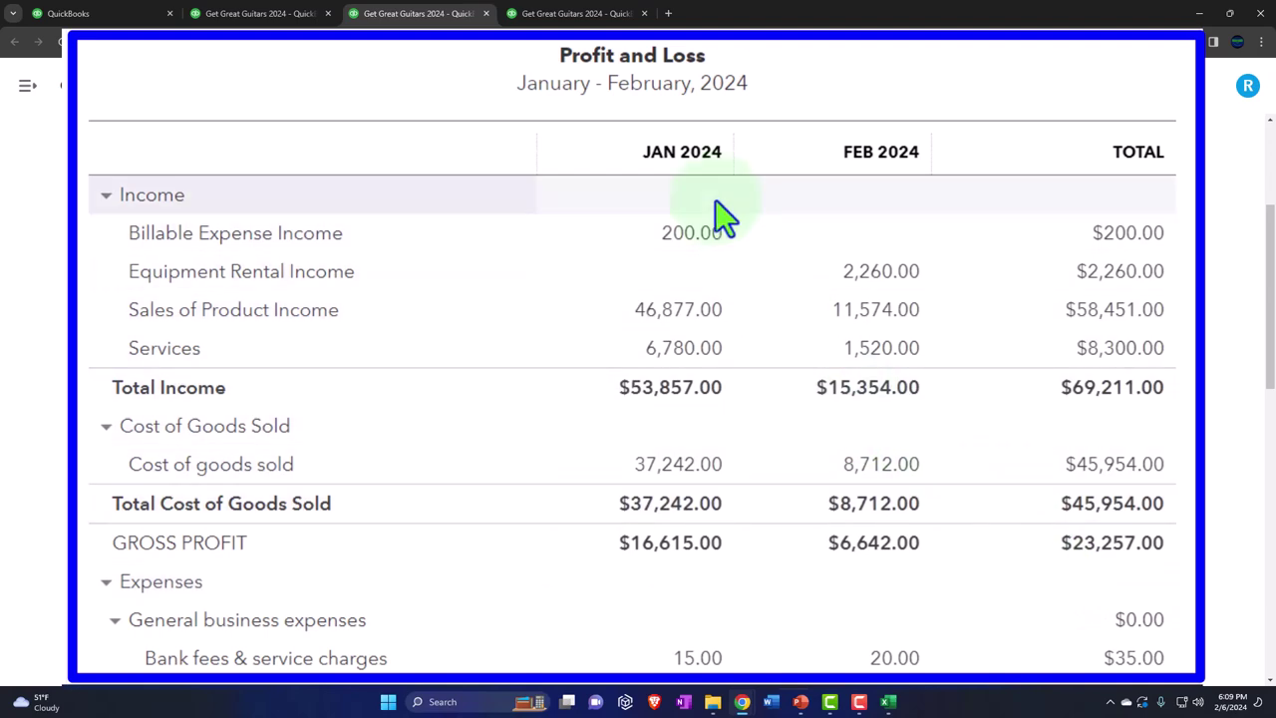
Step: Set the Trial Balance report's columns to Total Only and run it for 01/01/2024 to 02/29/2024
left_click(588, 14)
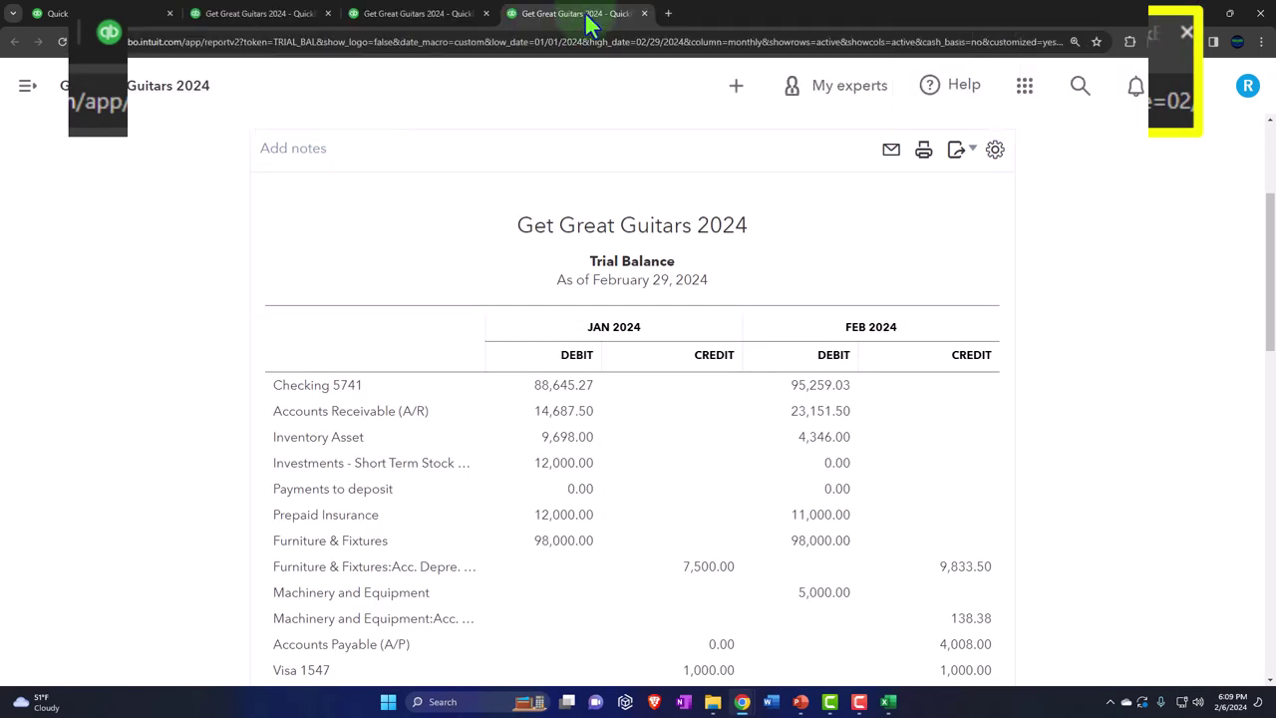
scroll(803, 231, "up", 3)
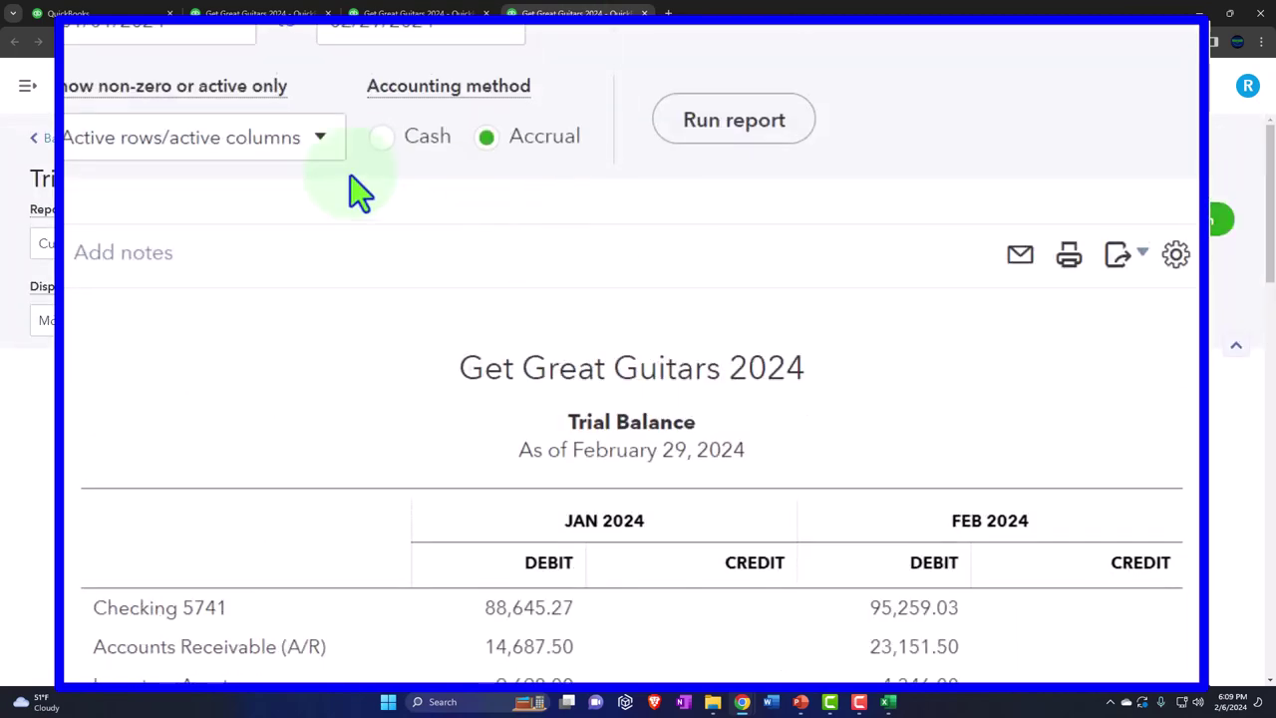
left_click(212, 320)
left_click(177, 357)
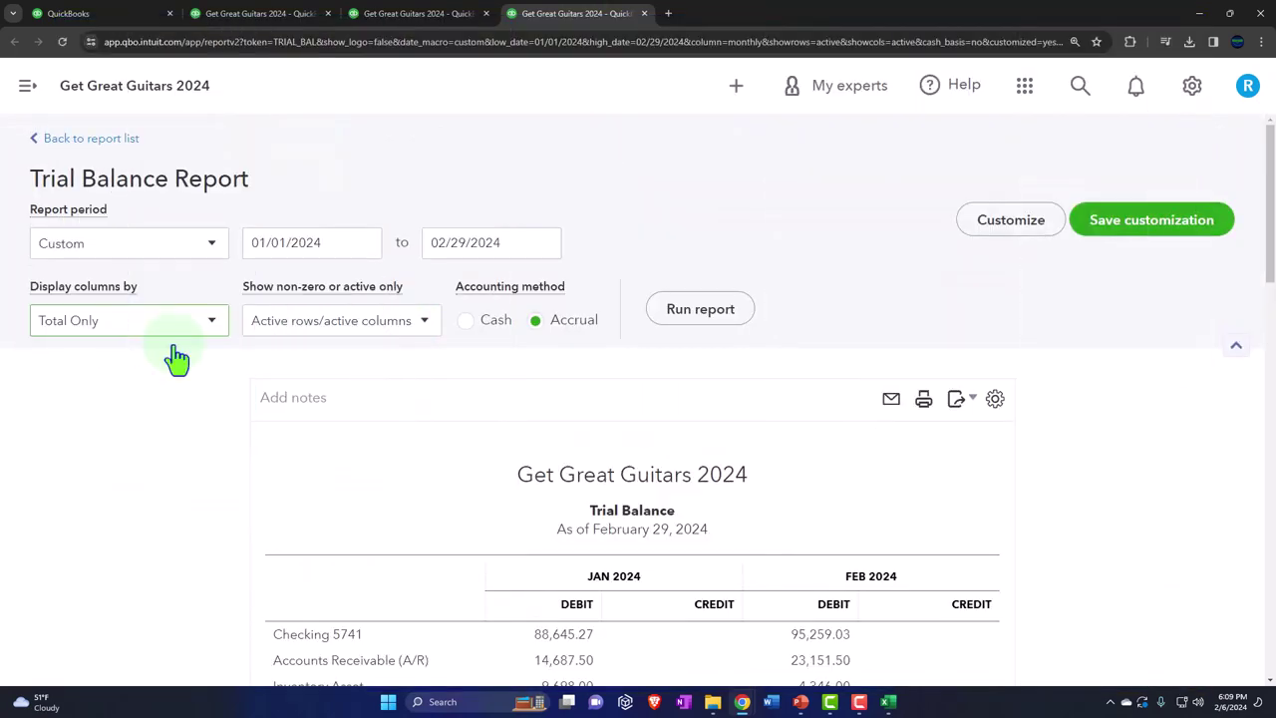
left_click(723, 321)
scroll(775, 416, "down", 3)
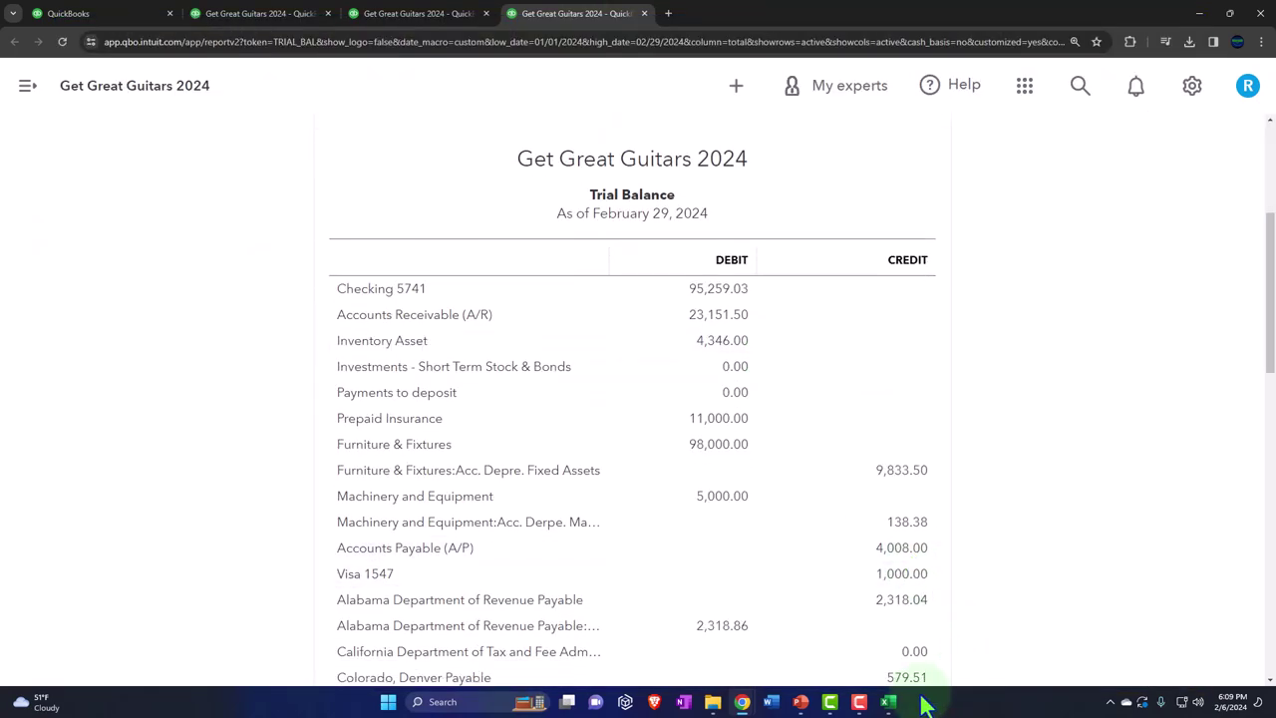
Step: Review the Excel budget's two-month actuals in column B and the annual net income total, and return to QuickBooks
left_click(889, 702)
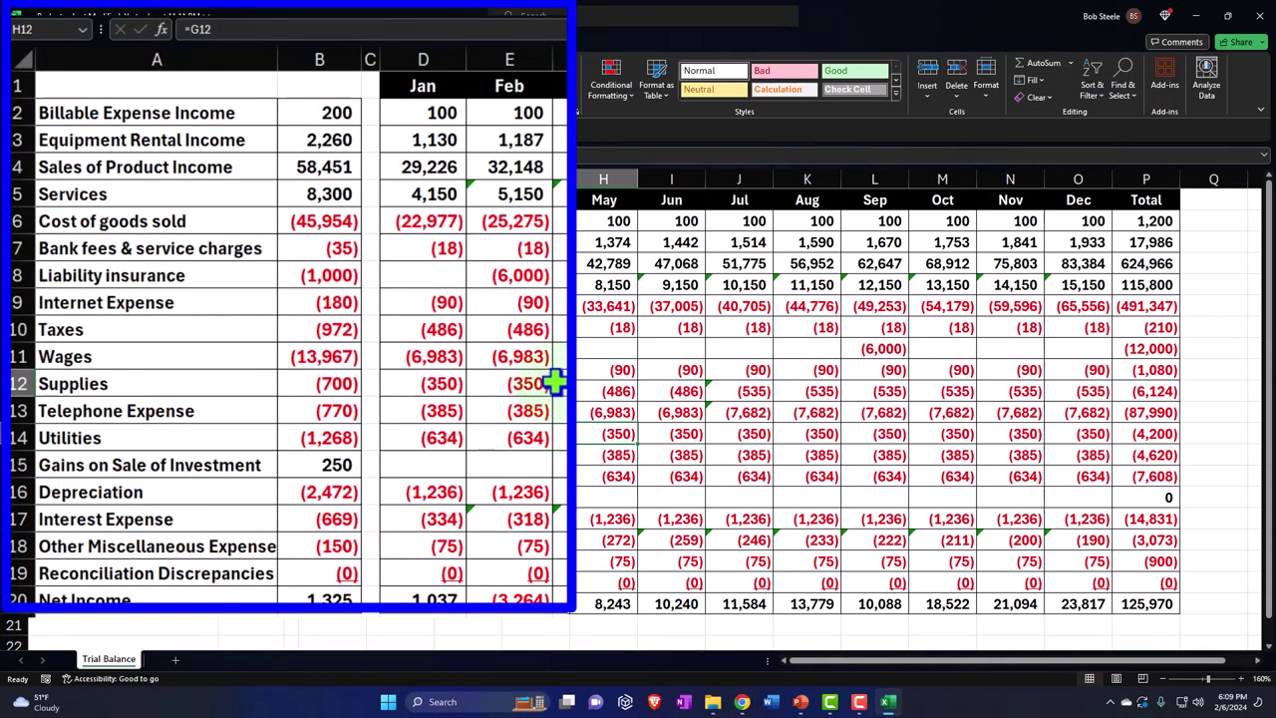
left_click_drag(336, 115, 313, 586)
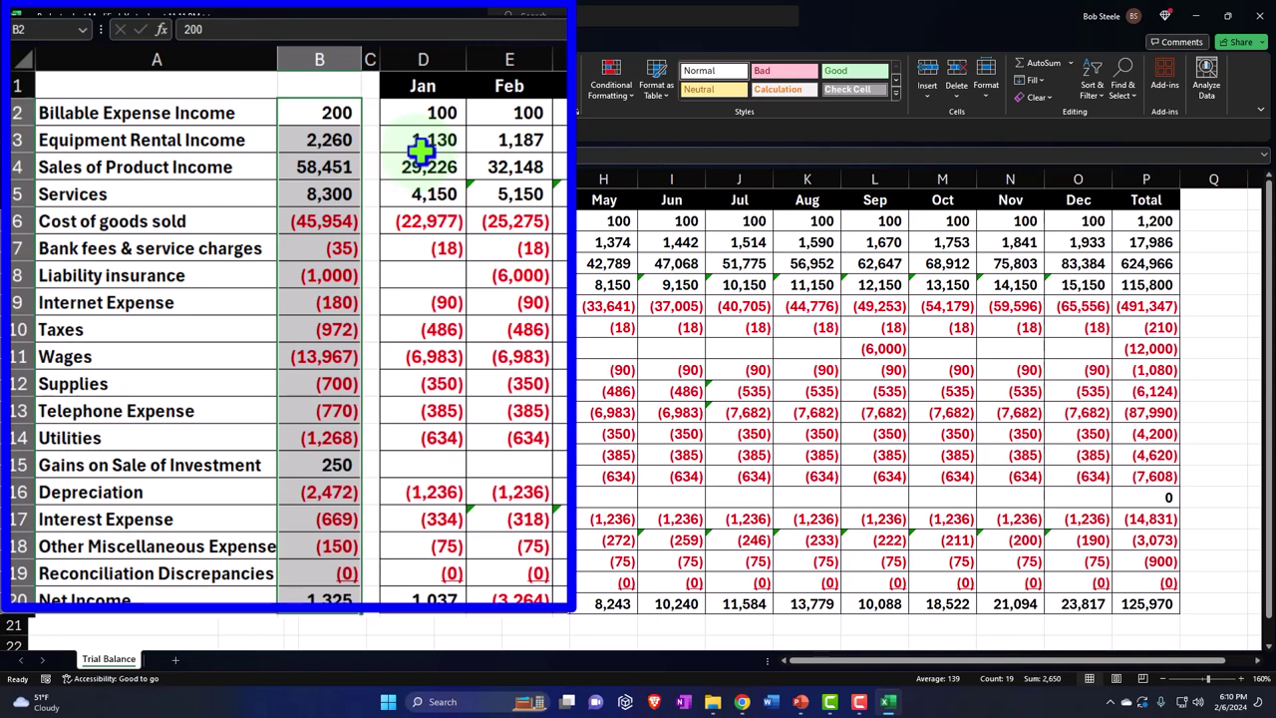
left_click(1210, 599)
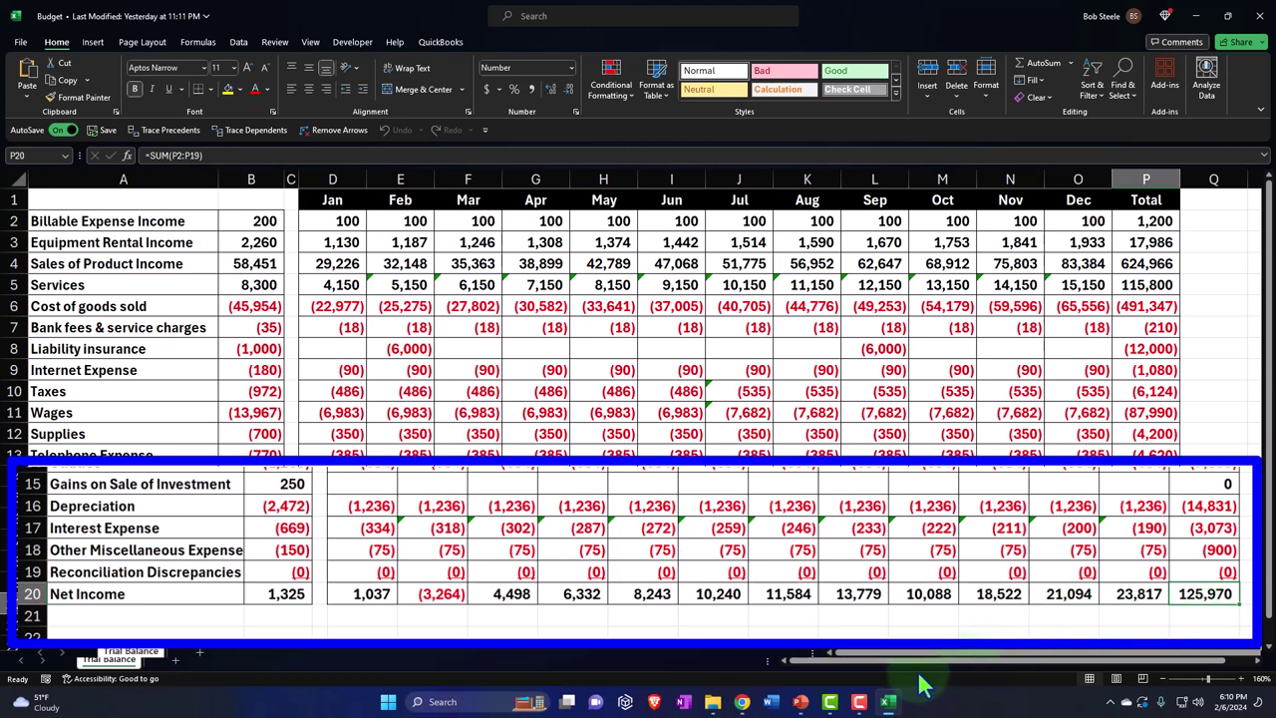
left_click(887, 702)
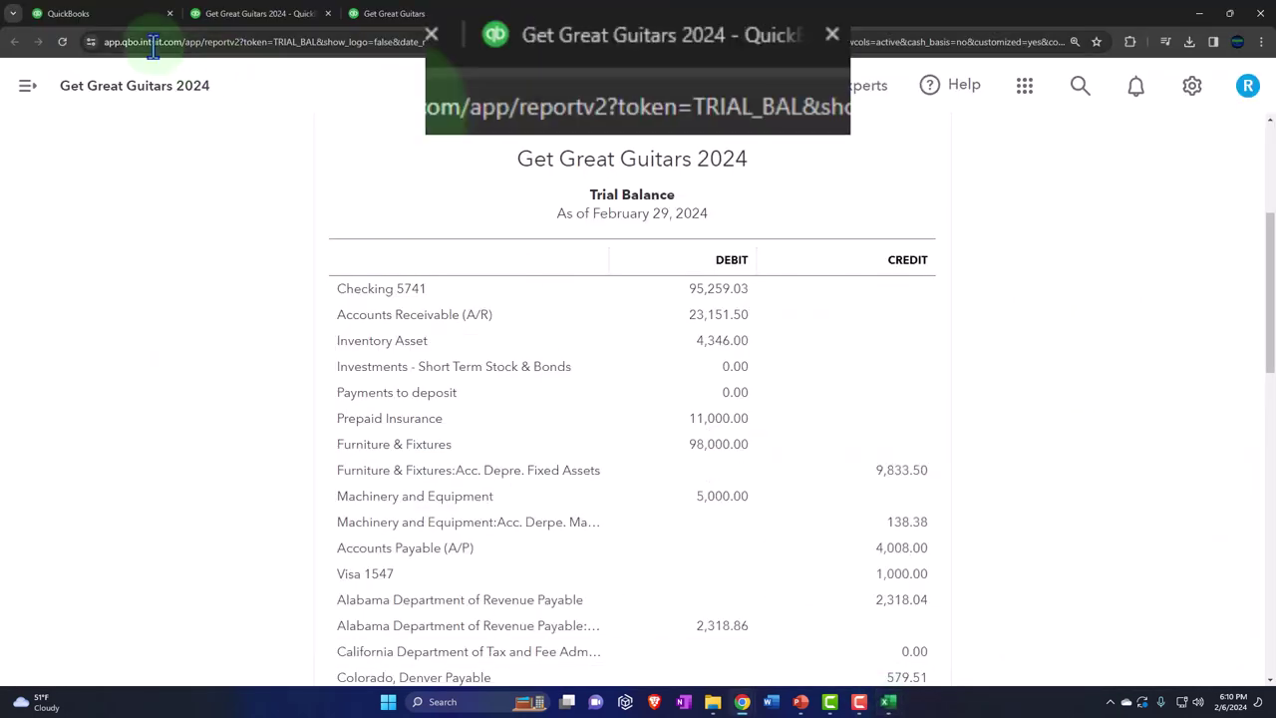
Step: Open the Budgeting tool from the main QuickBooks page and collapse the navigation menu
left_click(118, 15)
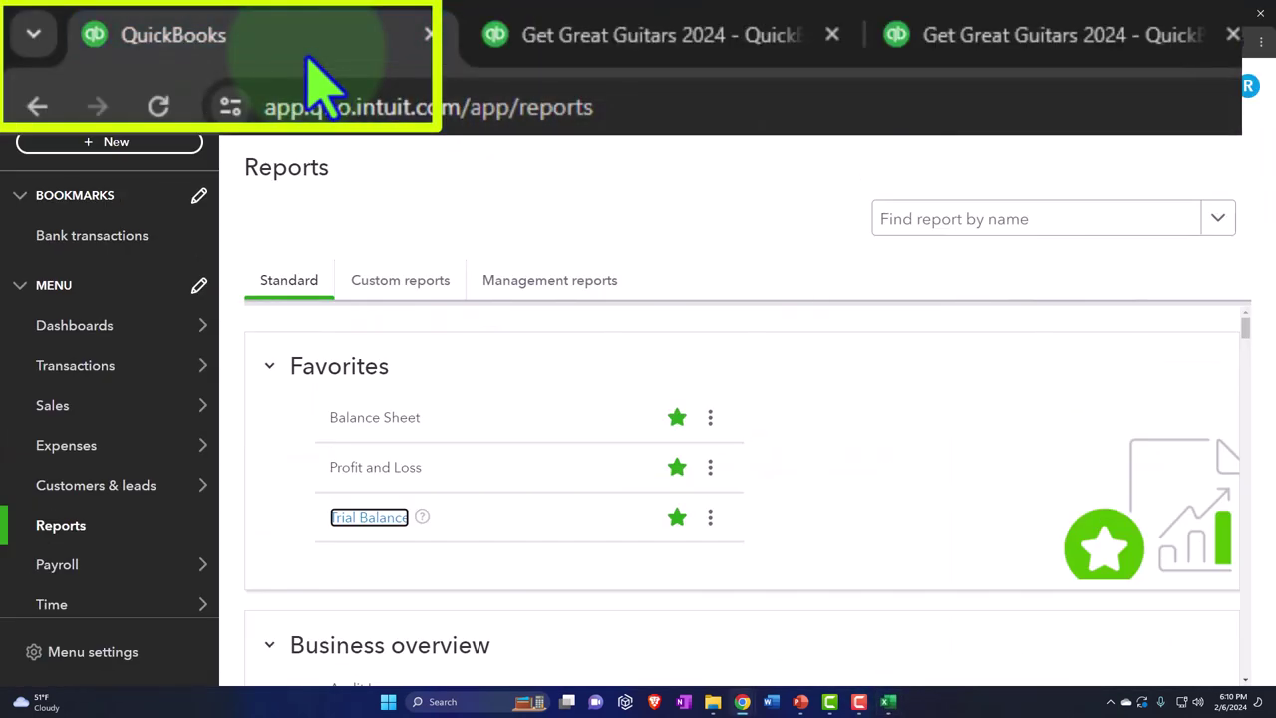
left_click(1193, 88)
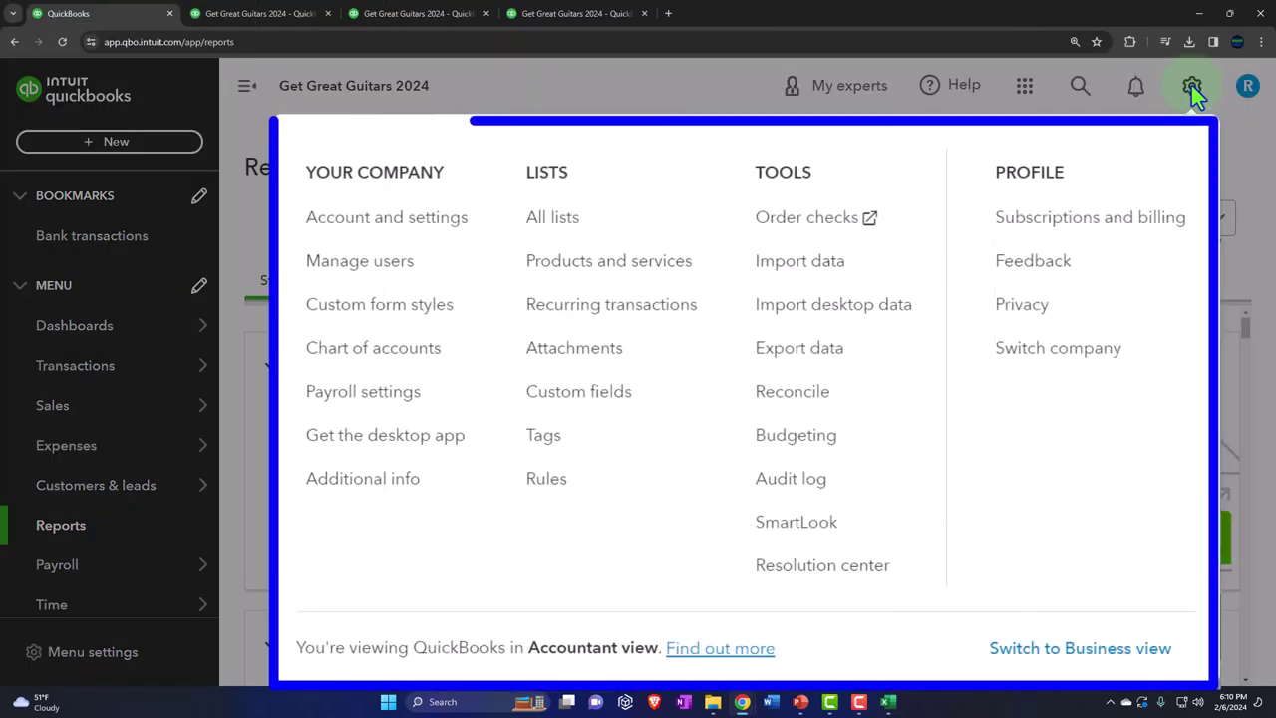
left_click(820, 451)
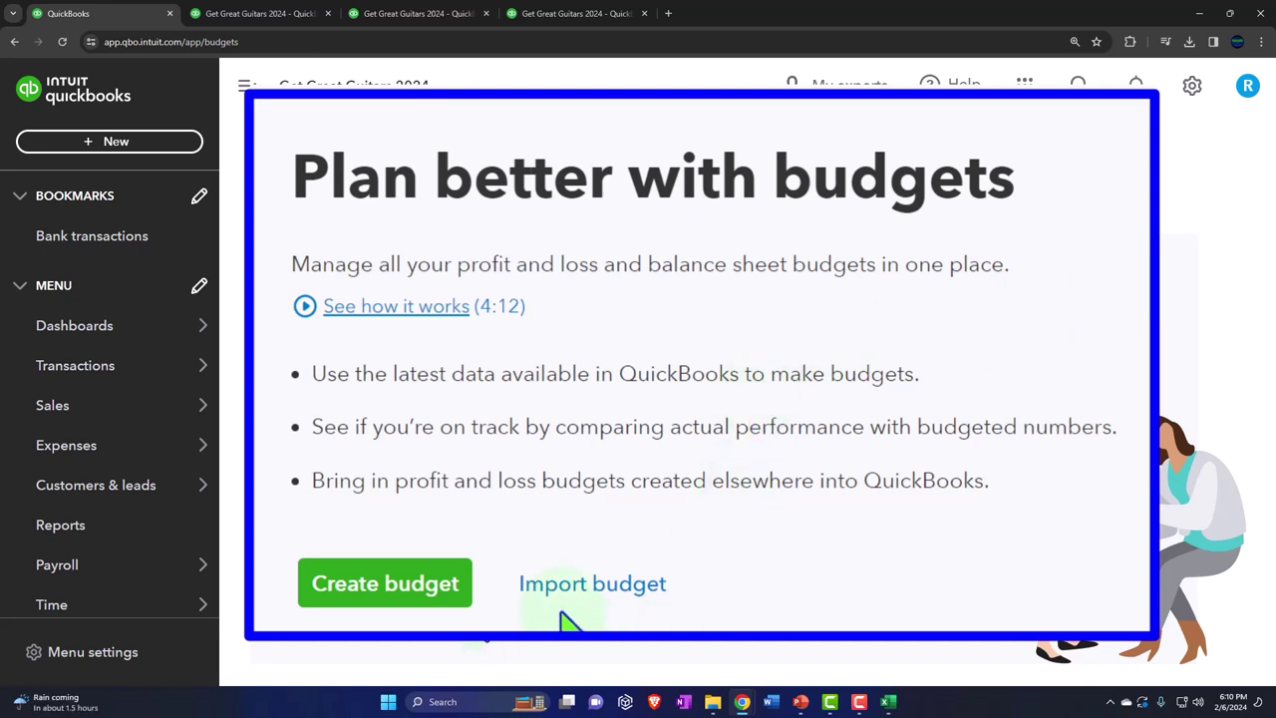
left_click(245, 88)
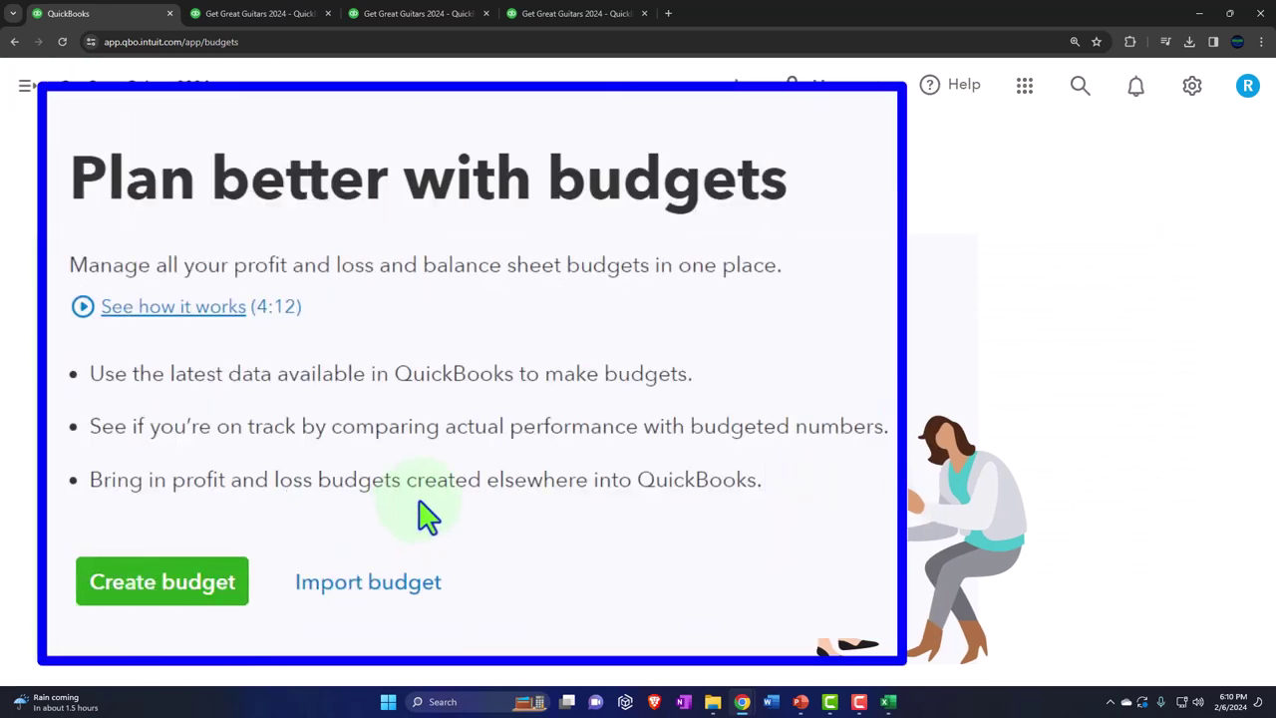
Step: Create a custom Profit and loss budget for FY 2024 (Jan 2024 - Dec 2024) in Consolidated budget format
left_click(210, 590)
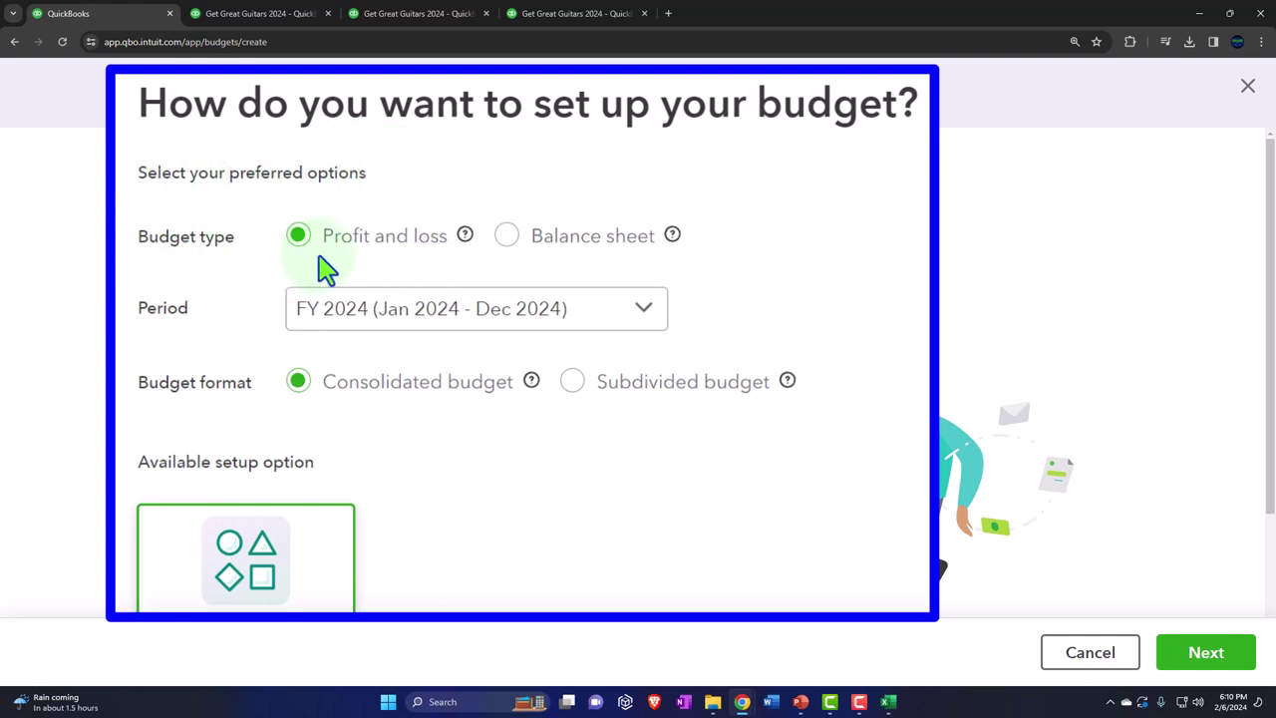
scroll(129, 267, "down", 1)
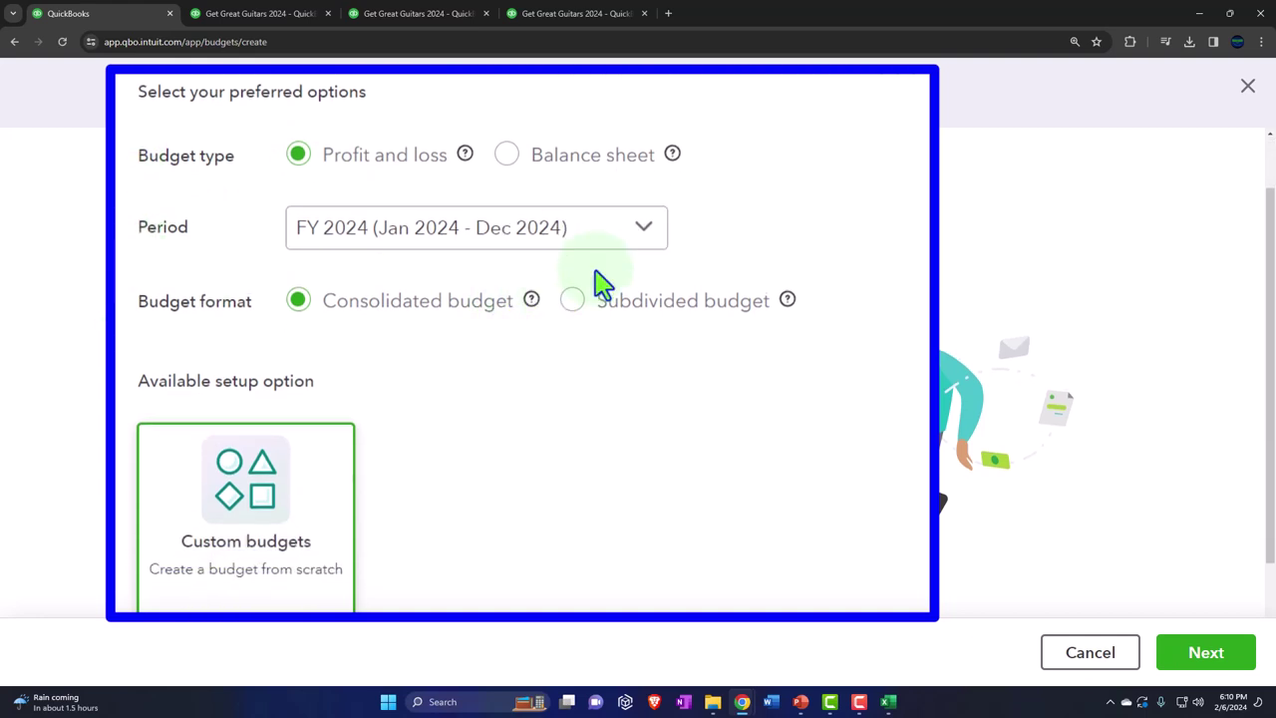
left_click(646, 231)
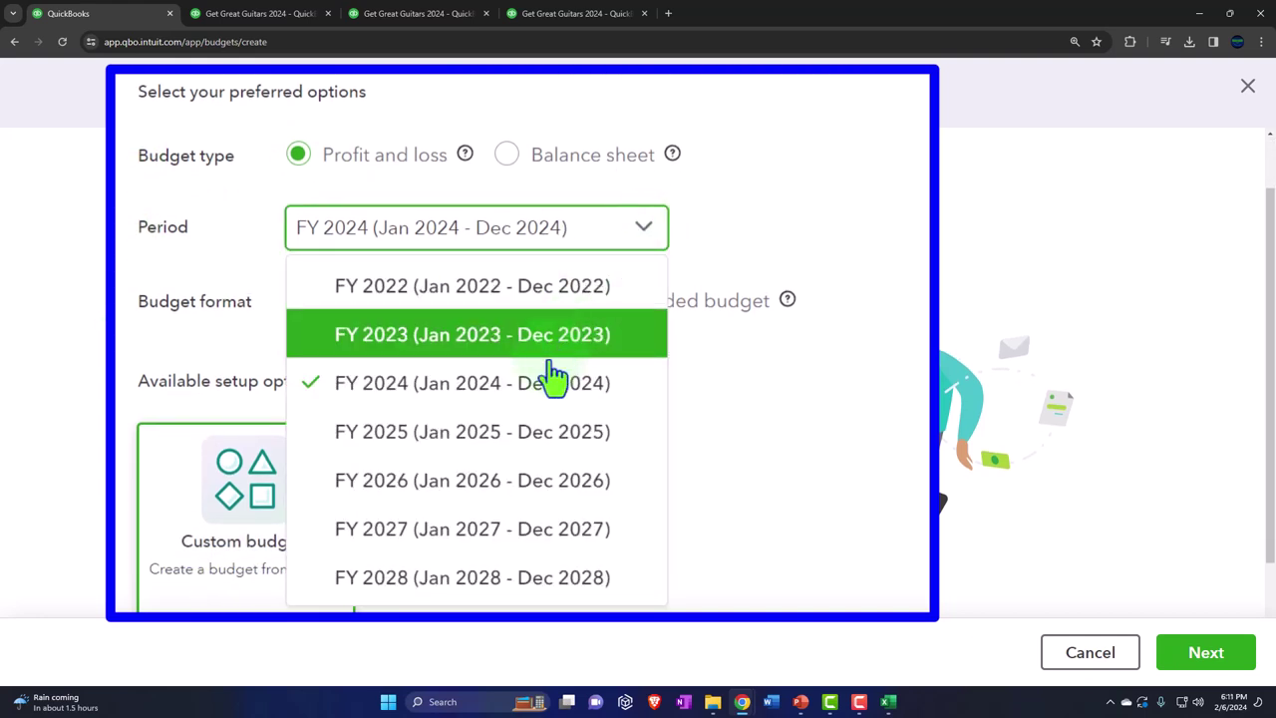
left_click(328, 367)
scroll(63, 350, "down", 2)
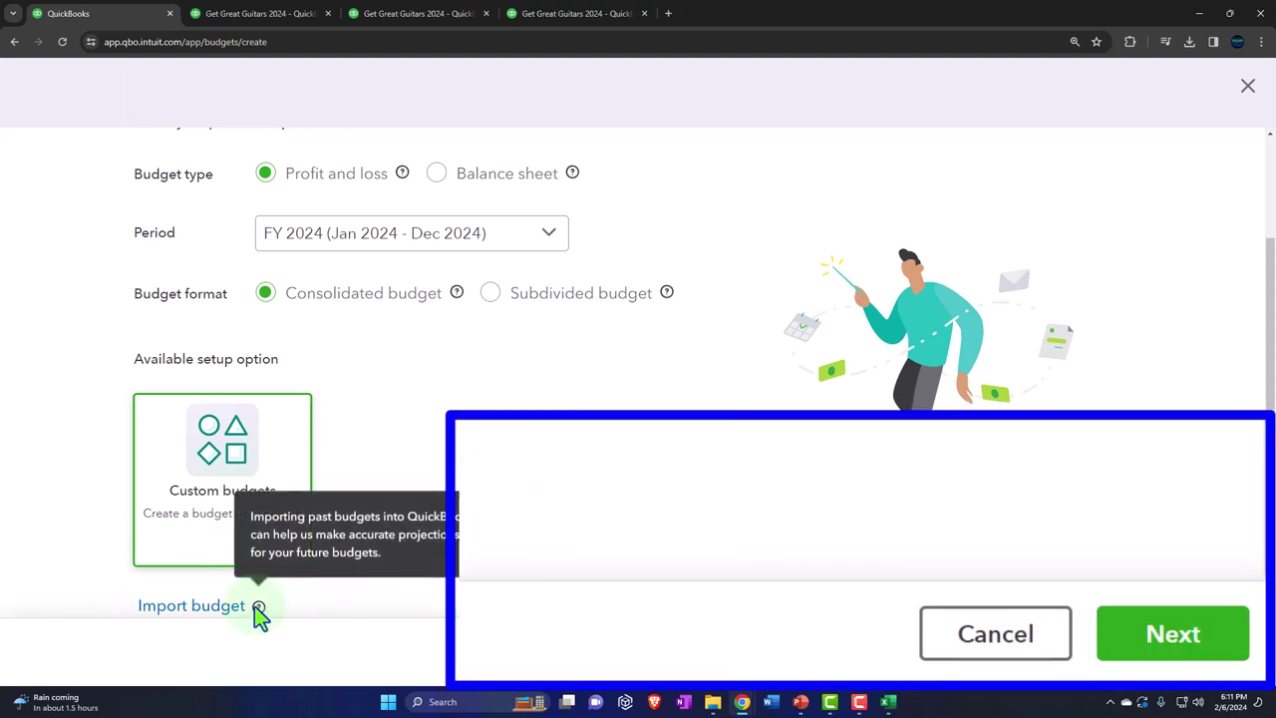
left_click(1236, 638)
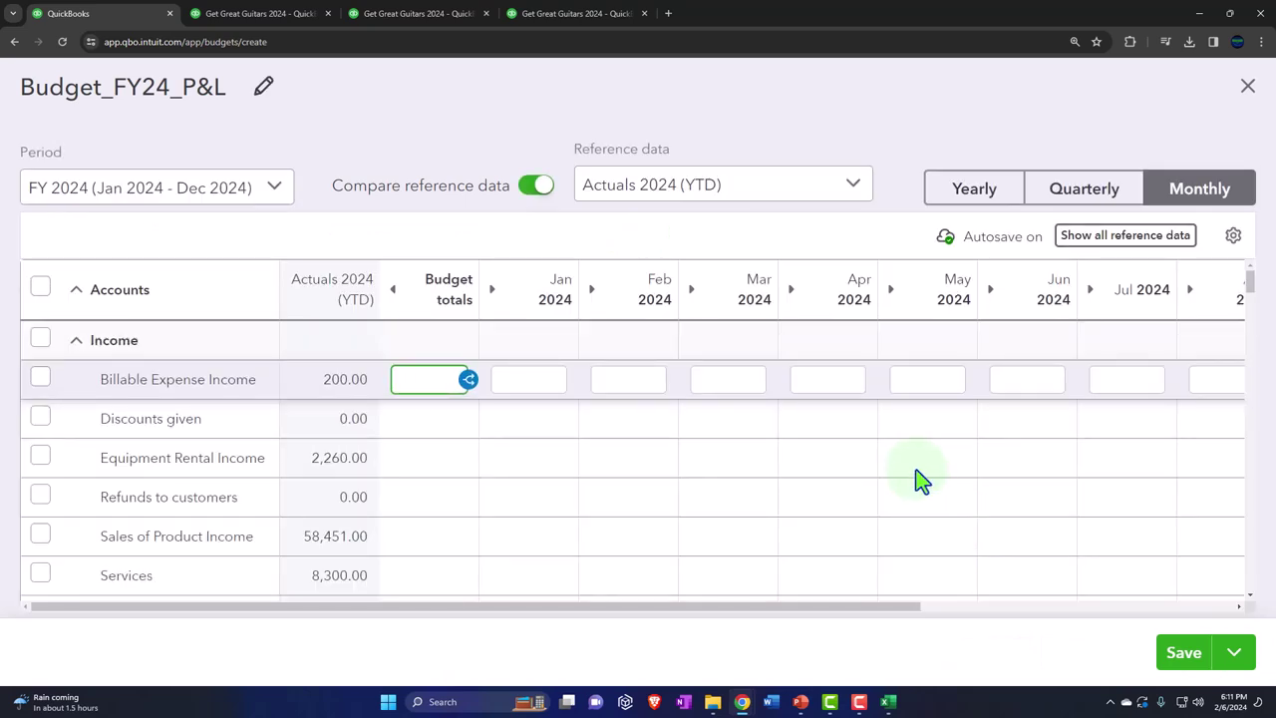
Step: Check which fiscal years are available as the period of the new budget
key("ctrl+minus")
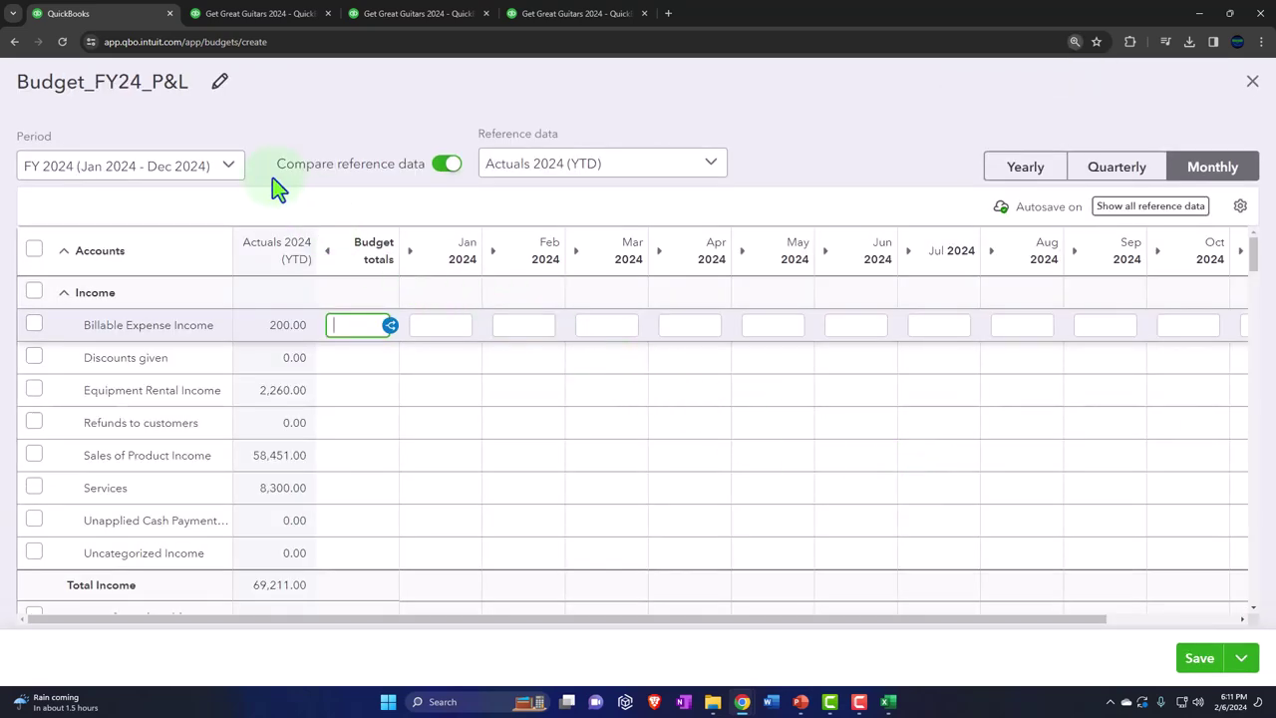
left_click(232, 169)
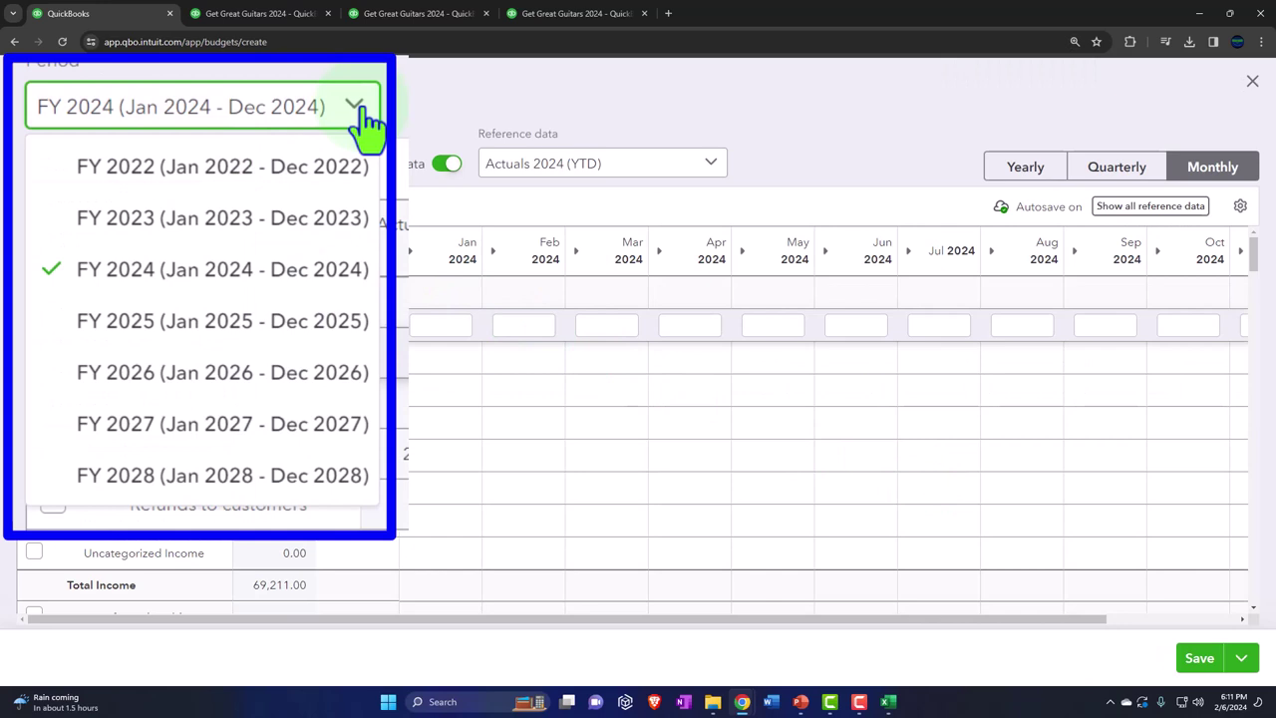
left_click(231, 170)
Step: Review the reference data choices for the budget and select Actuals 2023 for comparison
left_click(711, 167)
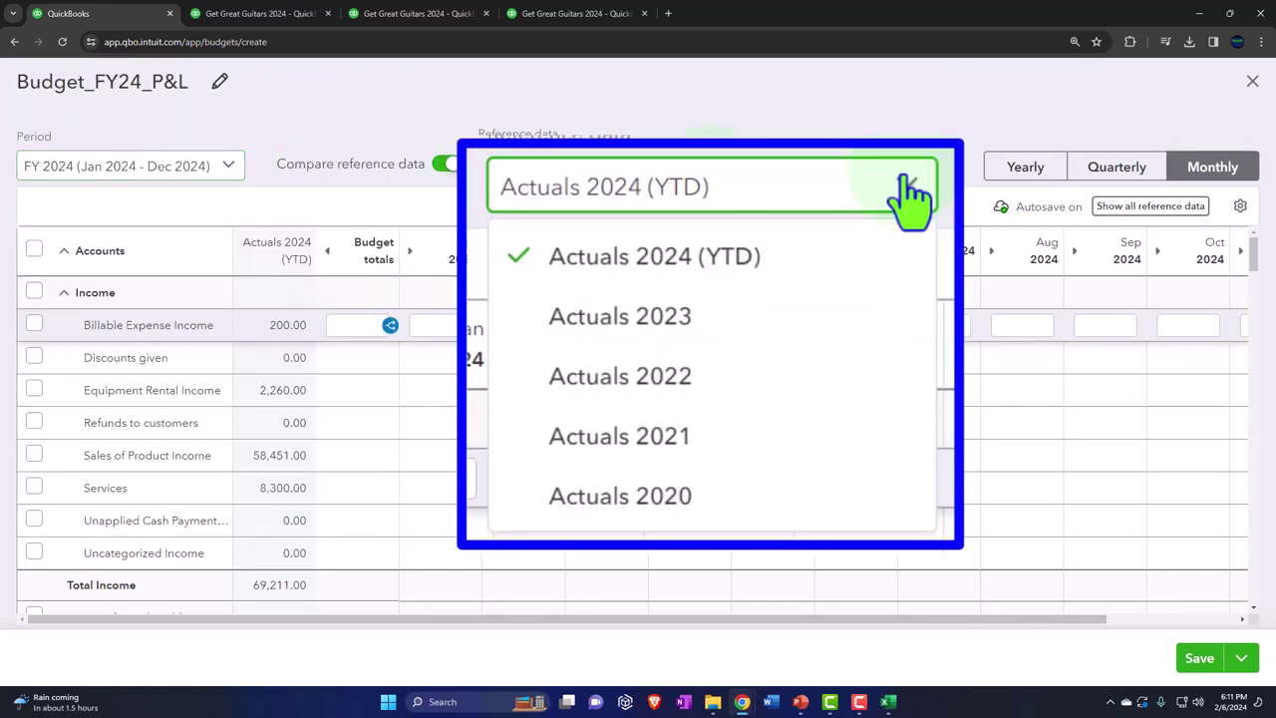
left_click(488, 191)
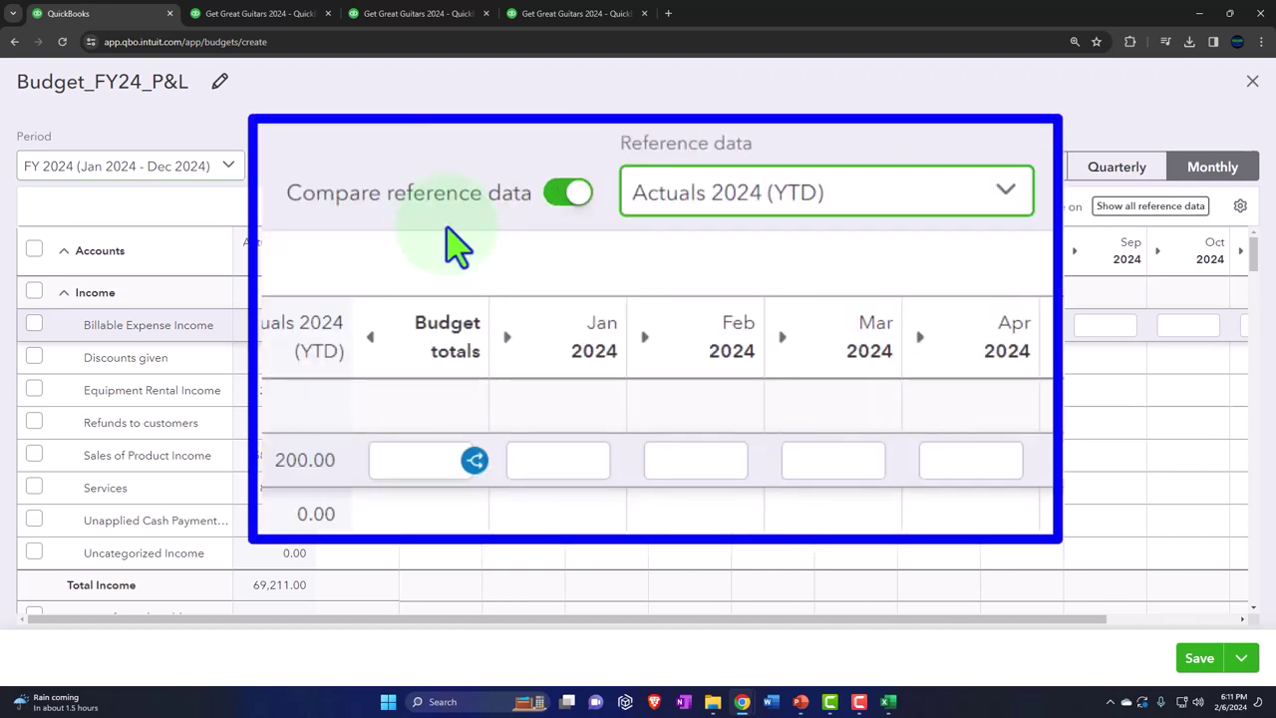
left_click(998, 200)
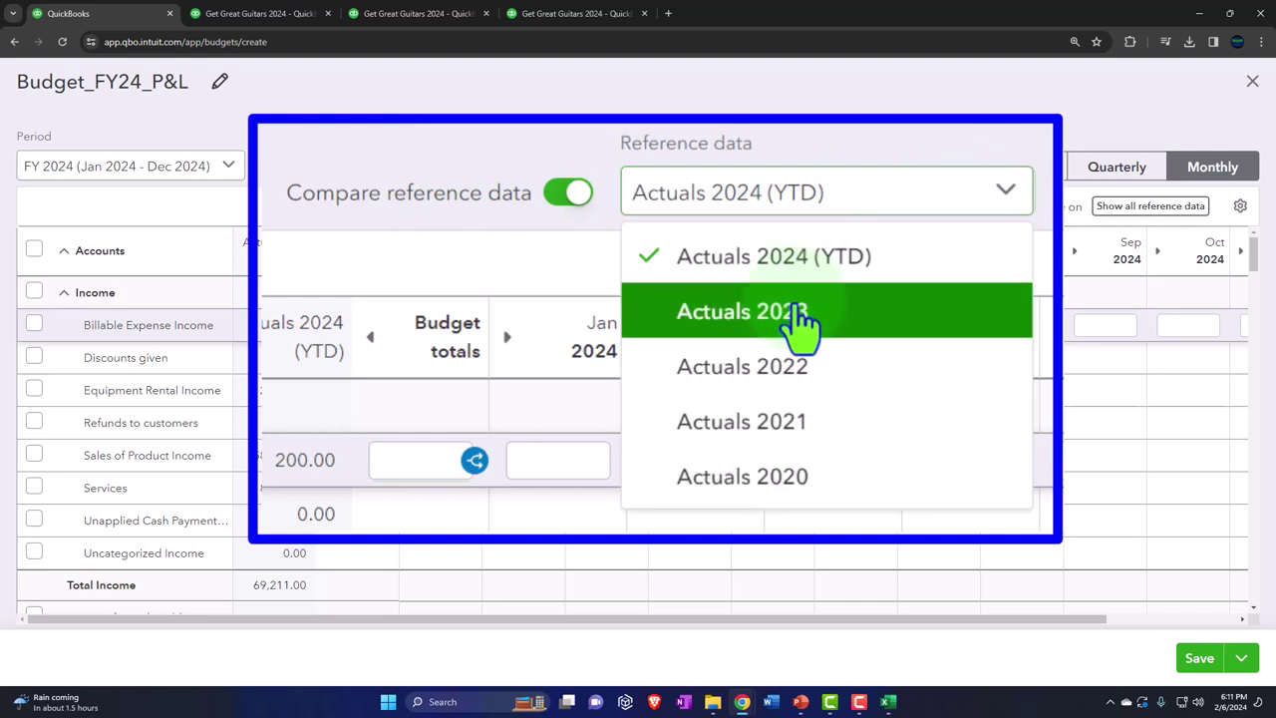
left_click(586, 244)
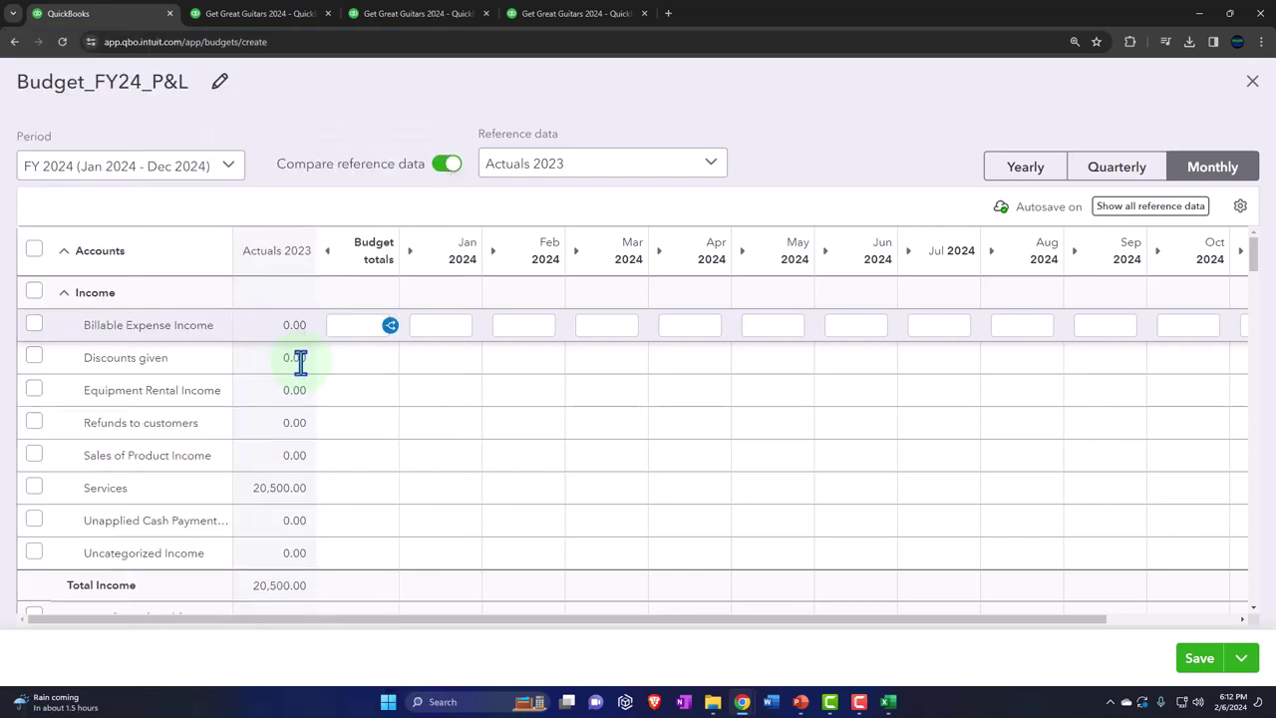
Step: Preview the budget in the Yearly layout and change it to Quarterly
mouse_move(1040, 205)
left_click(1019, 166)
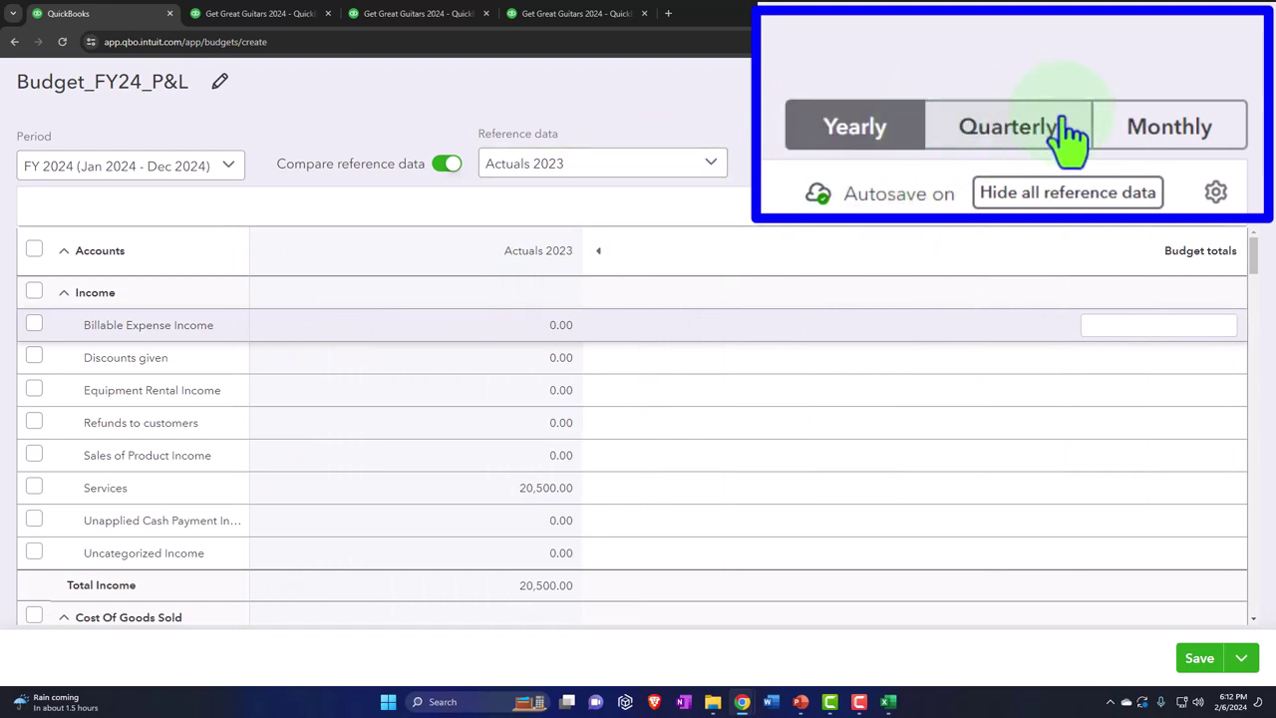
left_click(1122, 168)
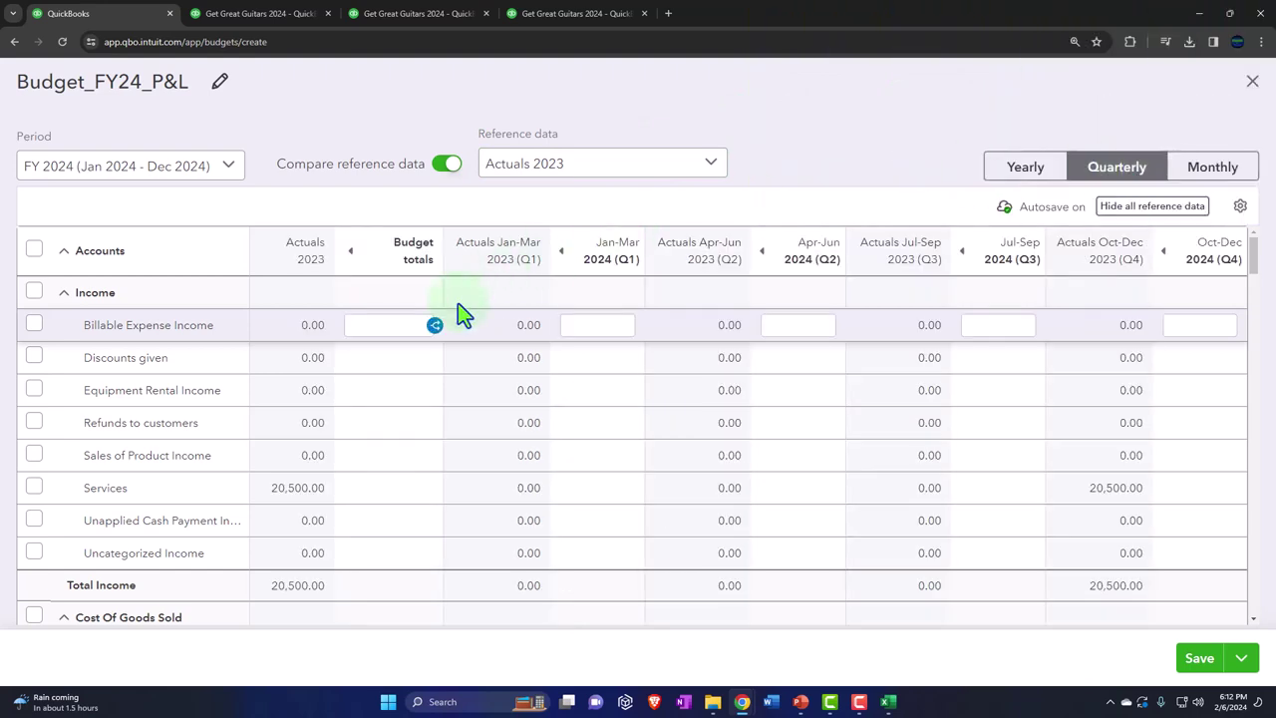
Step: Change the budget layout to Monthly and turn off the reference data comparison
scroll(695, 348, "down", 2)
scroll(695, 348, "up", 2)
left_click(1212, 167)
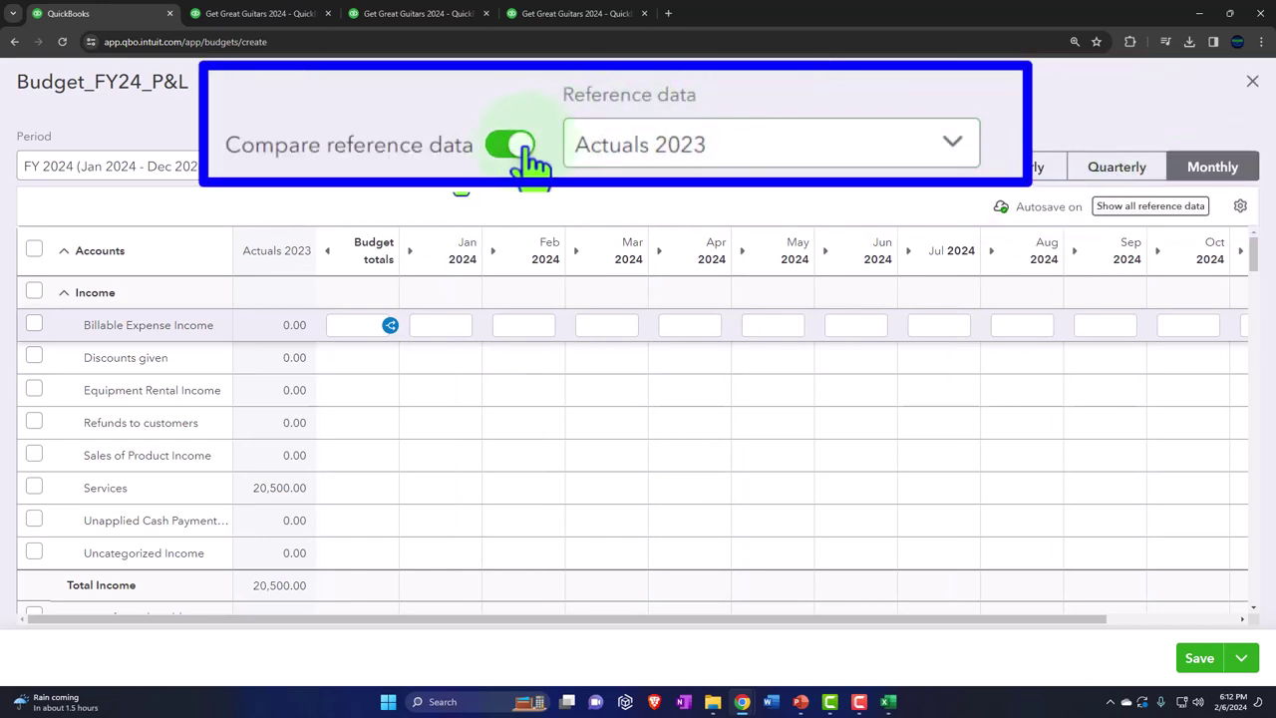
left_click(460, 182)
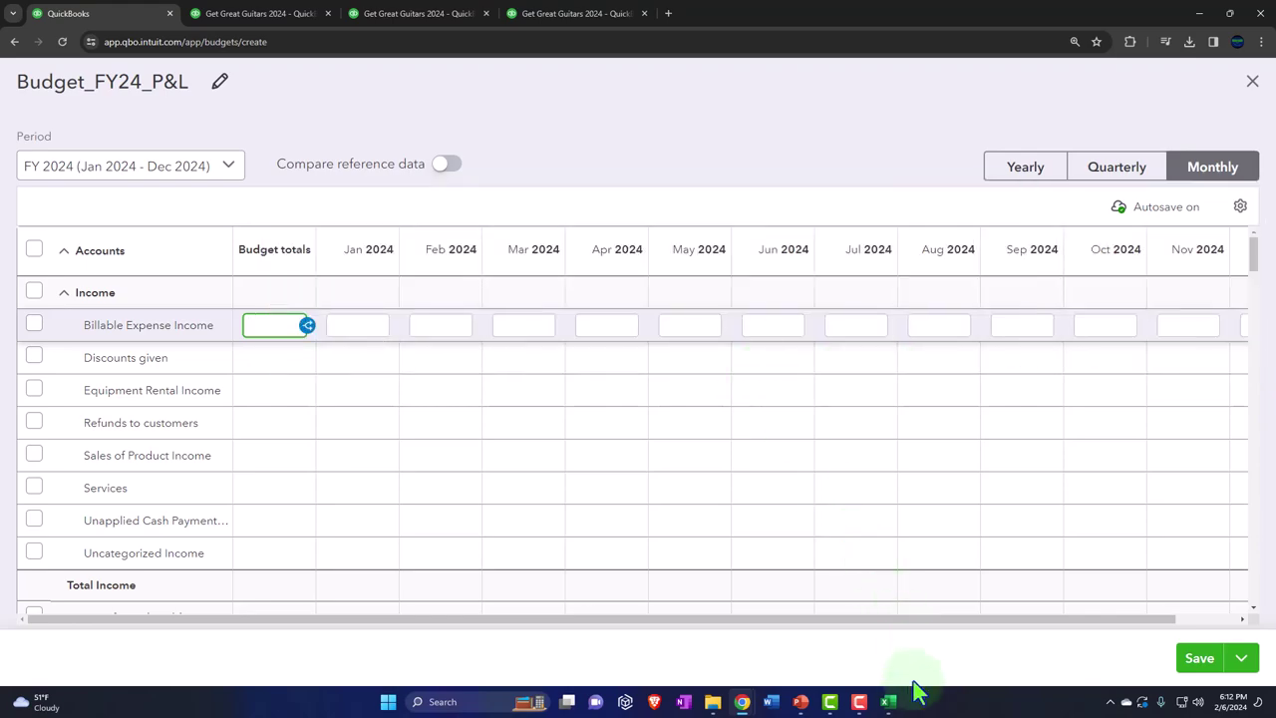
Step: Glance at the Excel budget, enter 100 as the Billable Expense Income budget total, and copy the January amount across the row
left_click(888, 702)
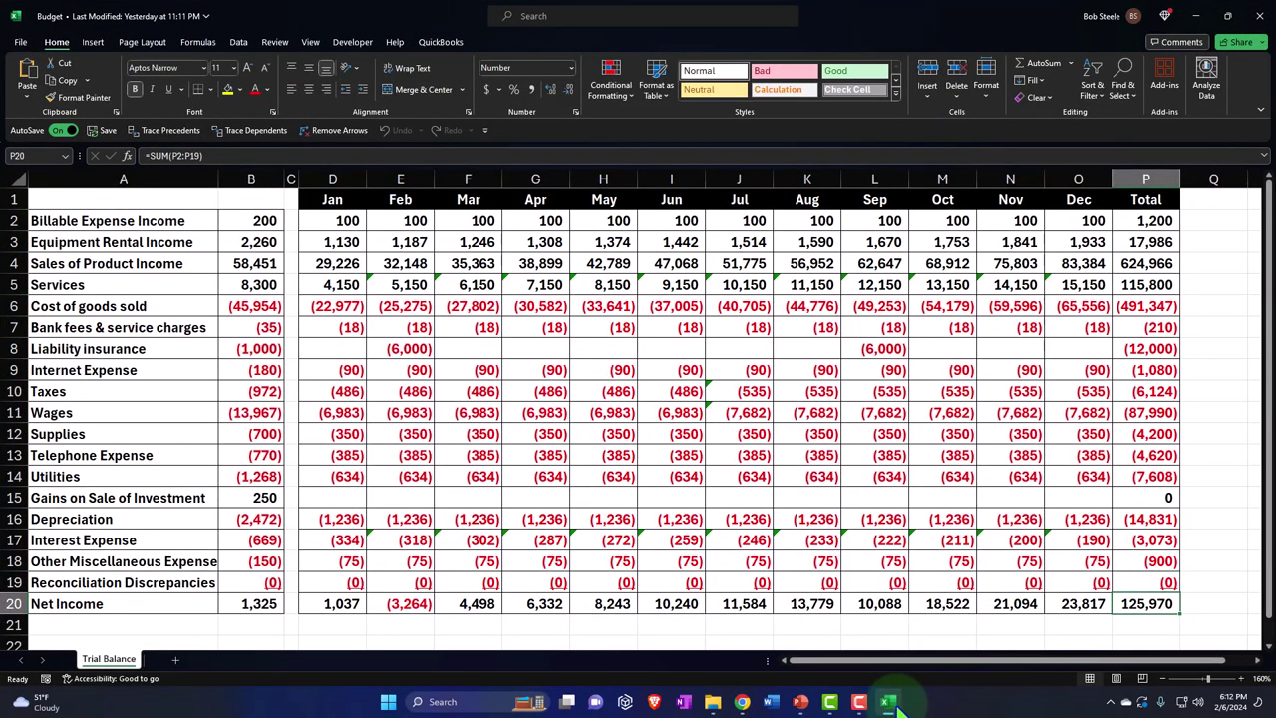
left_click(889, 702)
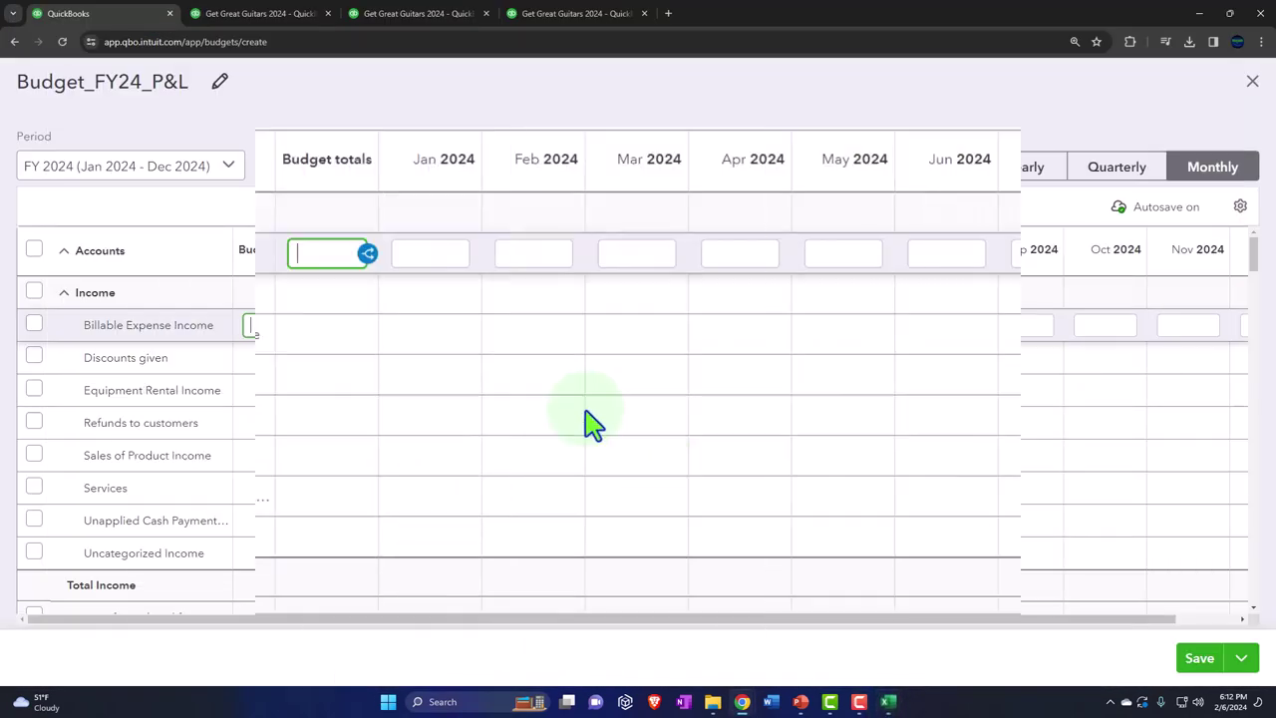
type("100")
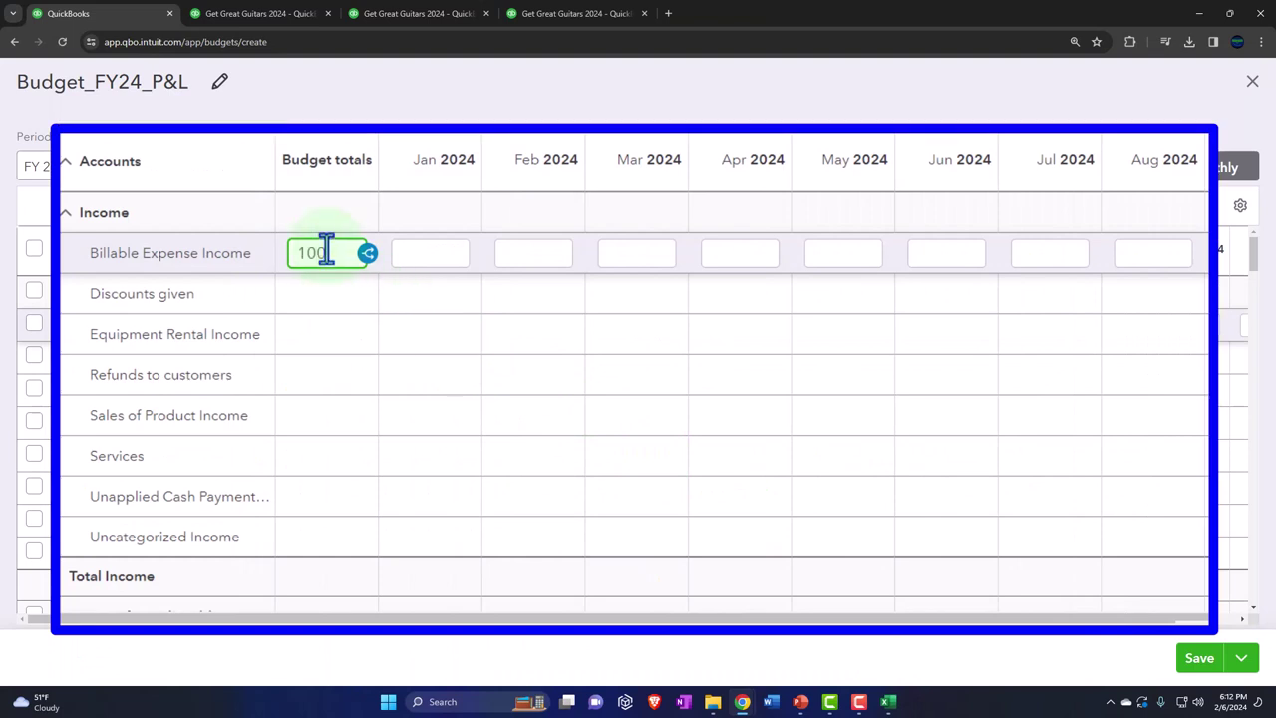
key("Tab")
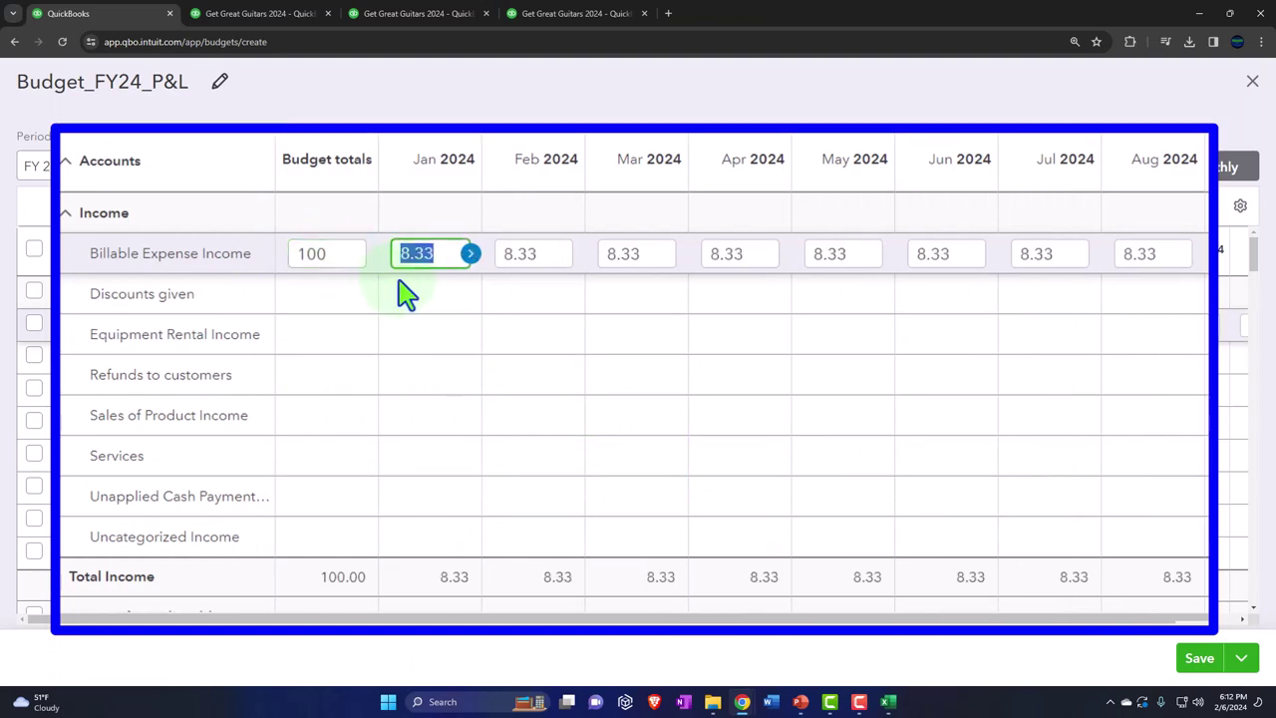
left_click(469, 255)
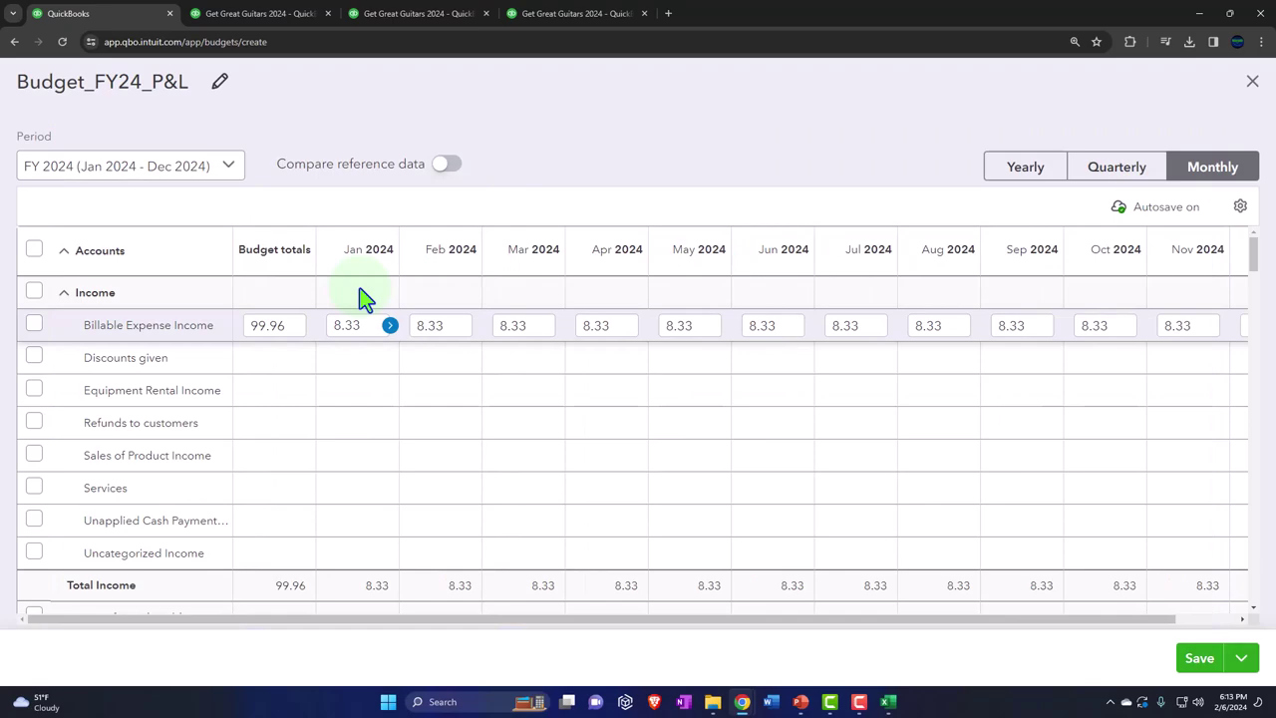
Step: Switch to the Excel budget and confirm the February to April Billable Expense Income formulas =D2, =E2 and =F2
left_click(887, 702)
left_click(400, 221)
type("=D2")
key("Return")
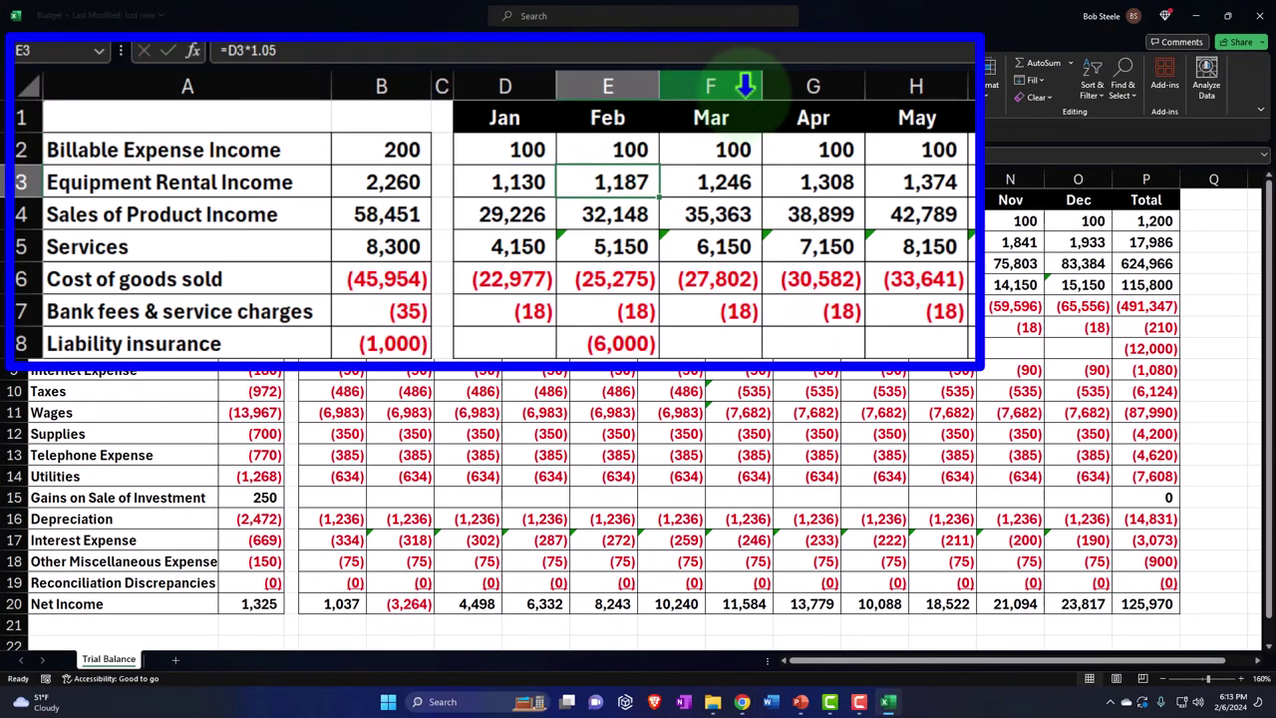
left_click(462, 218)
type("=E2")
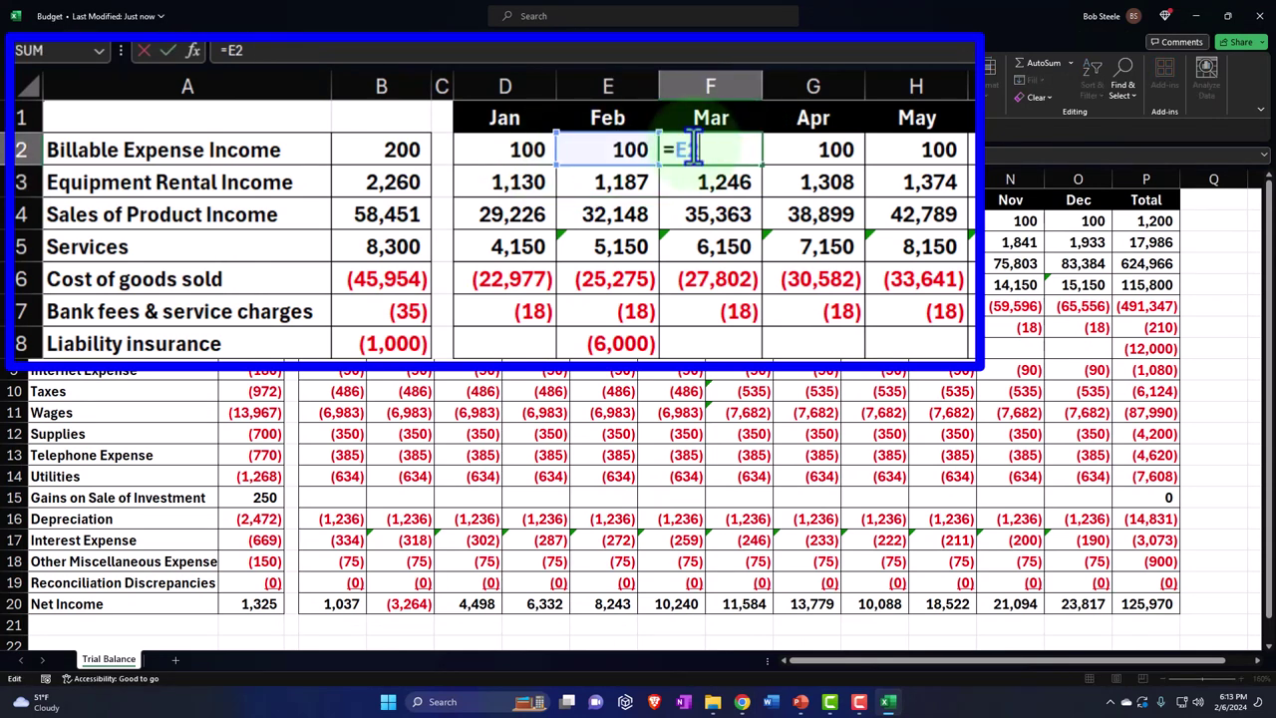
key("Return")
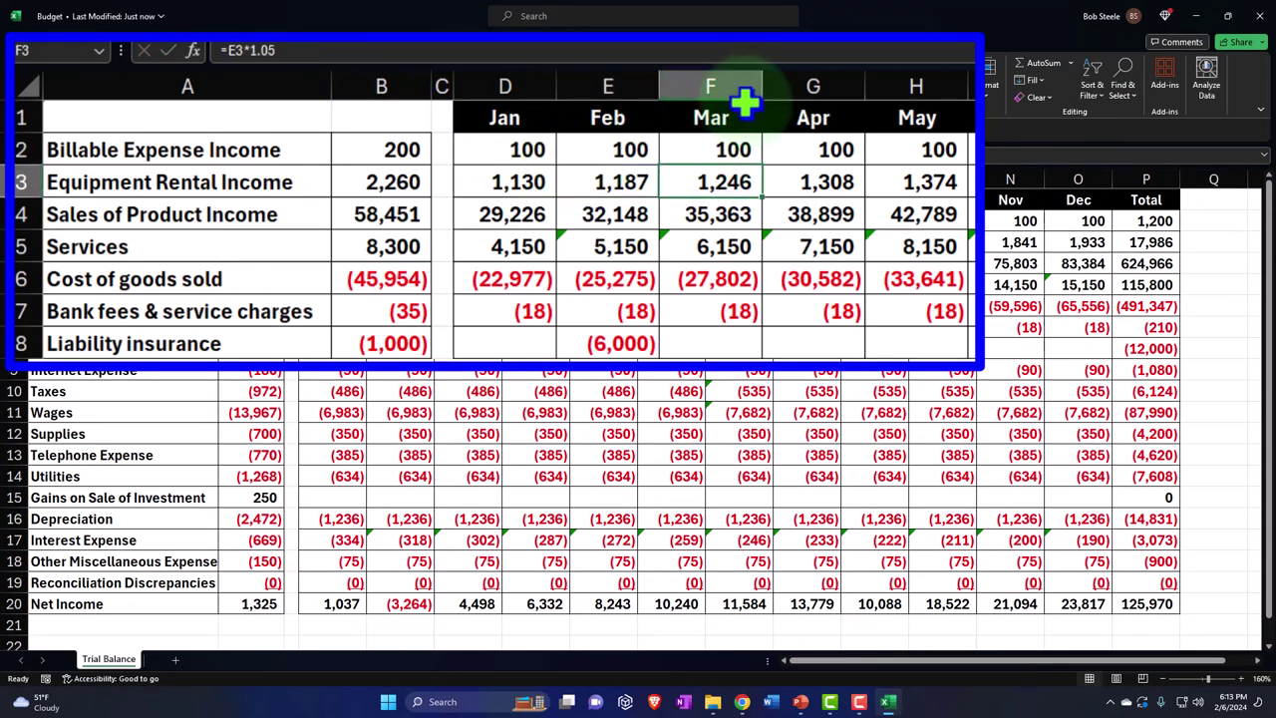
left_click(777, 149)
type("=F2")
key("Return")
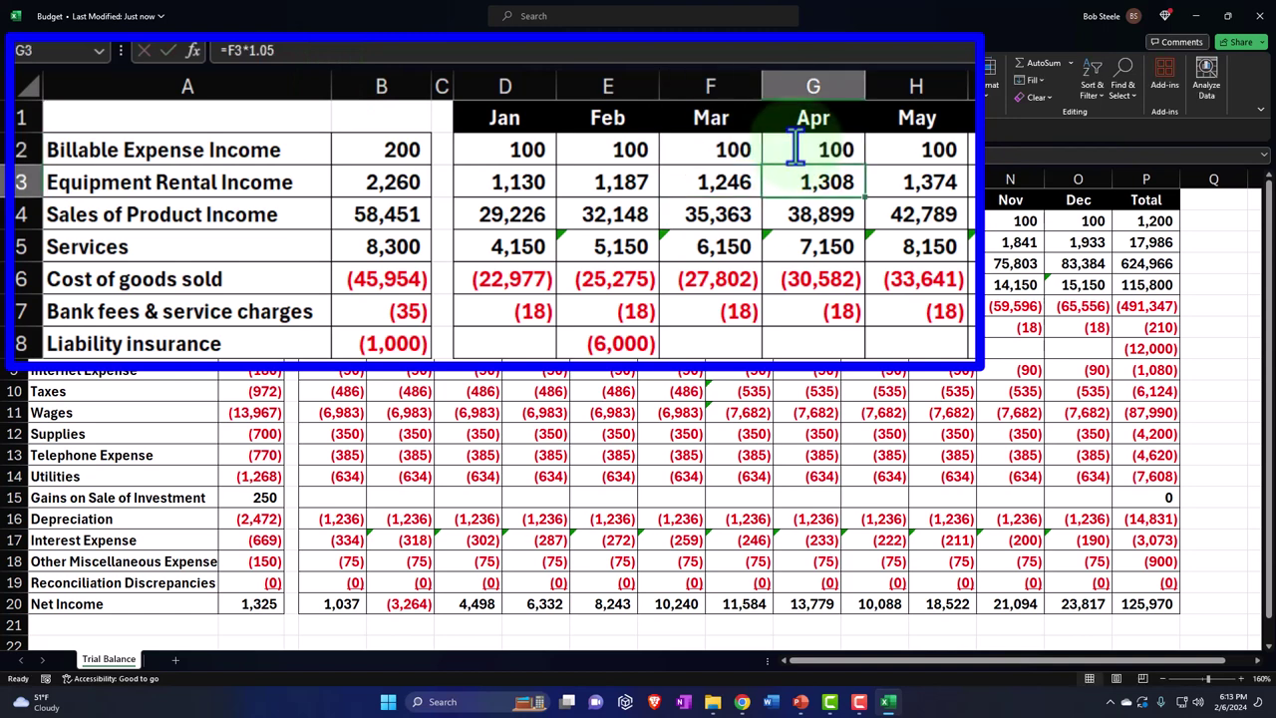
Step: Inspect the March formulas for Equipment Rental Income and Services in the Excel budget
double_click(710, 182)
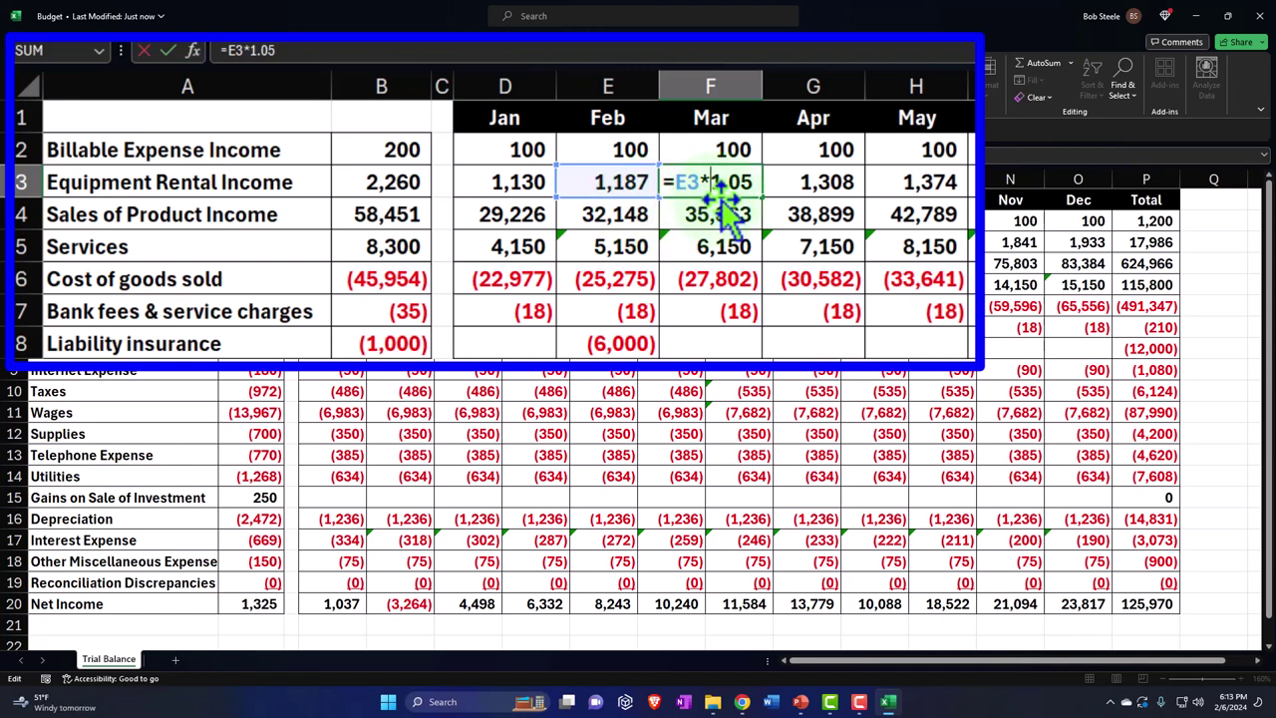
key("Return")
double_click(707, 250)
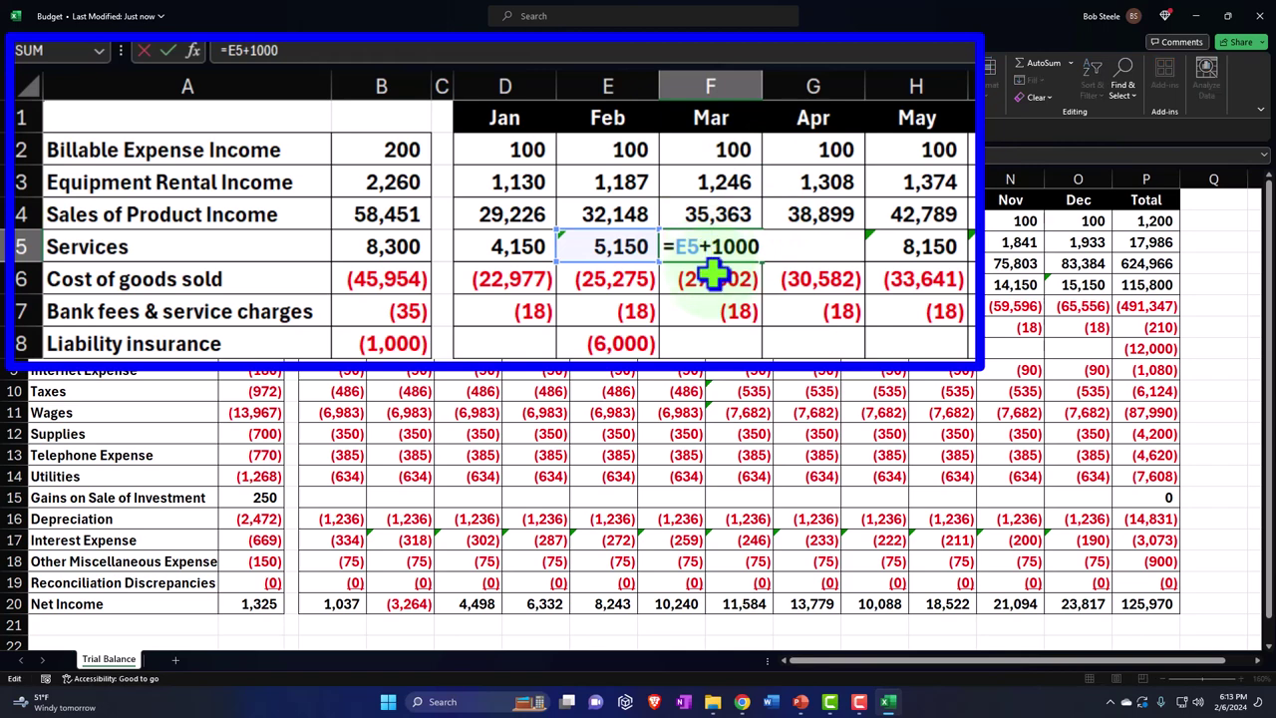
key("Return")
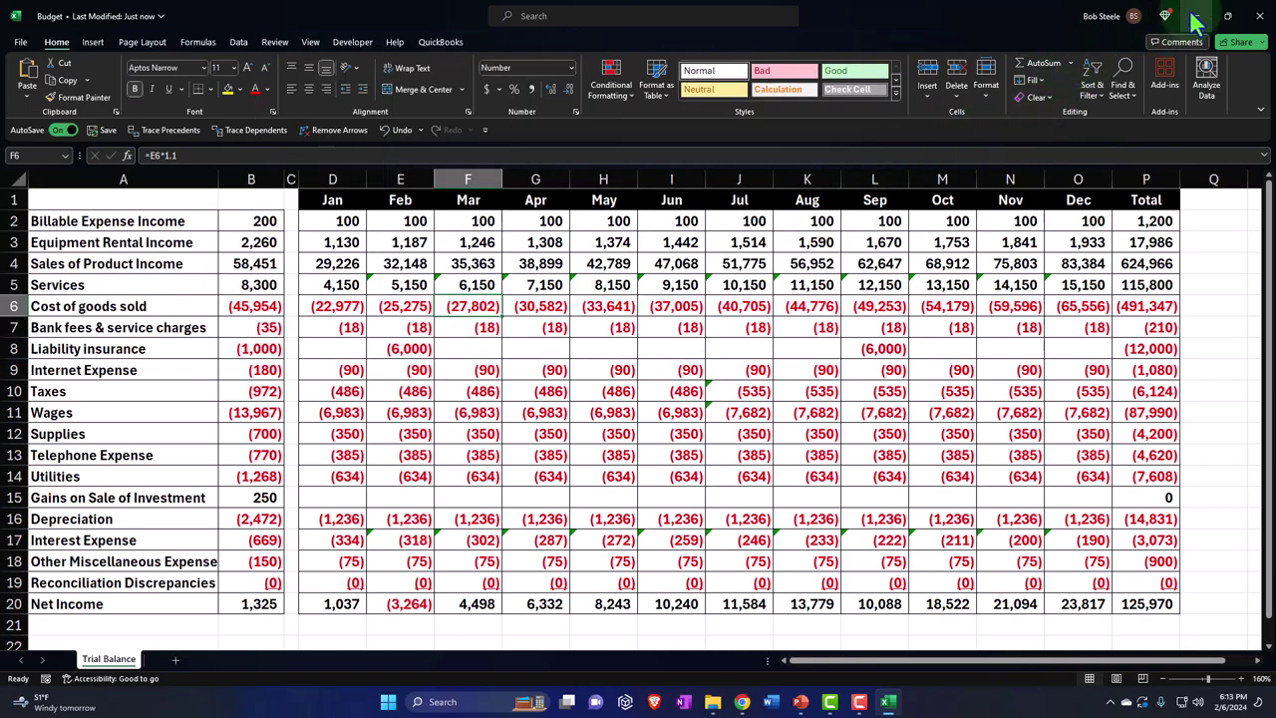
Step: Return to QuickBooks and leave the budget editor without saving the budget
left_click(1227, 16)
left_click(1176, 59)
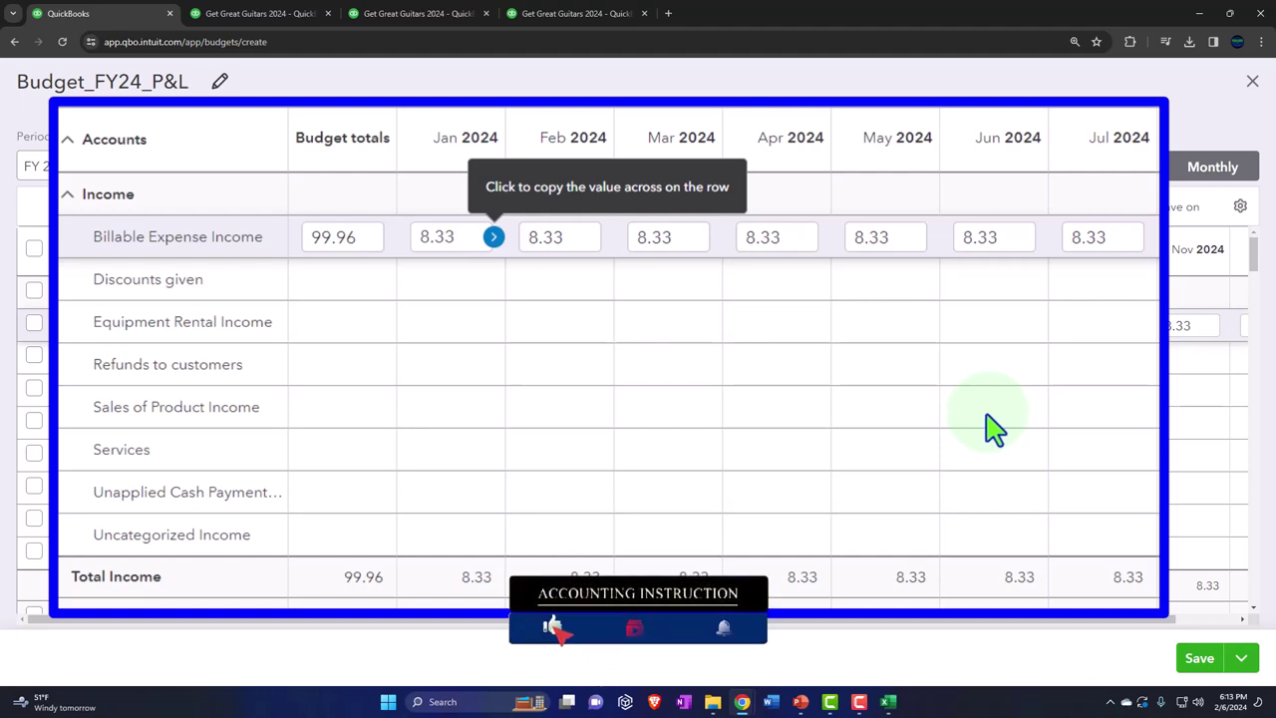
left_click(1252, 81)
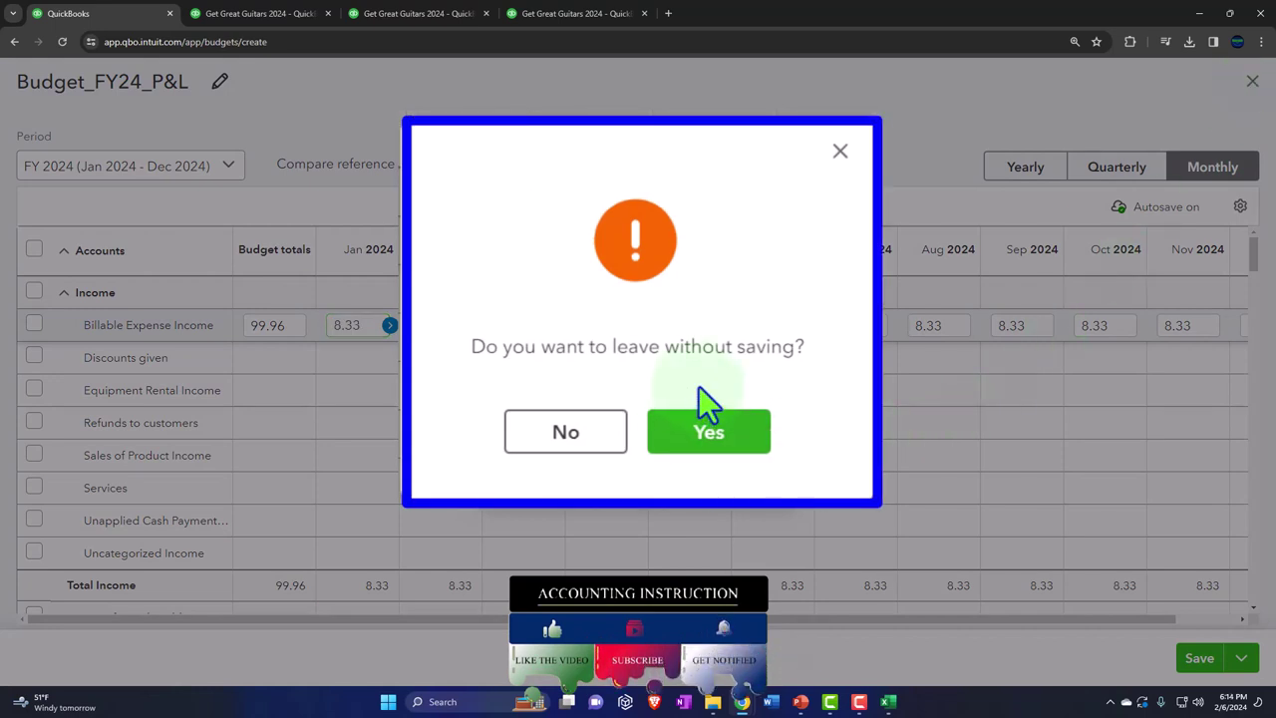
left_click(701, 443)
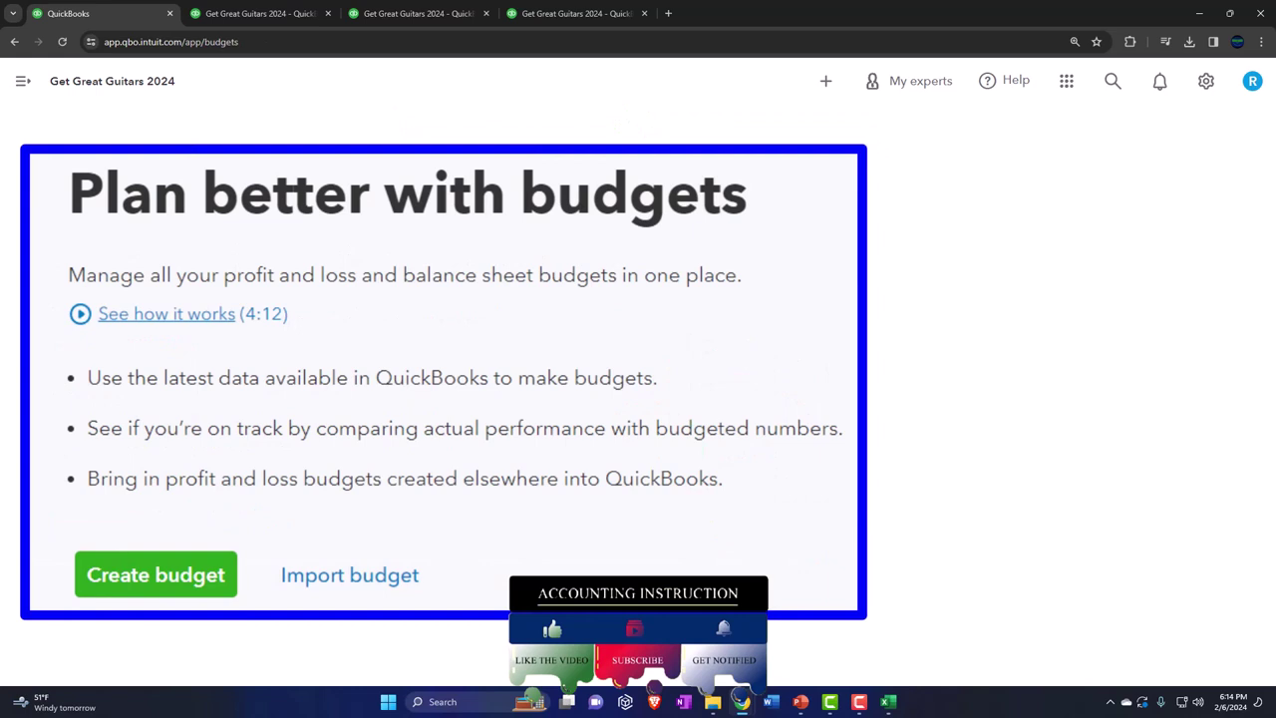
Step: Start a budget import for FY 2024 (Jan 2024 - Dec 2024) in Consolidated format and download P&L budget_template.xlsx
left_click(403, 588)
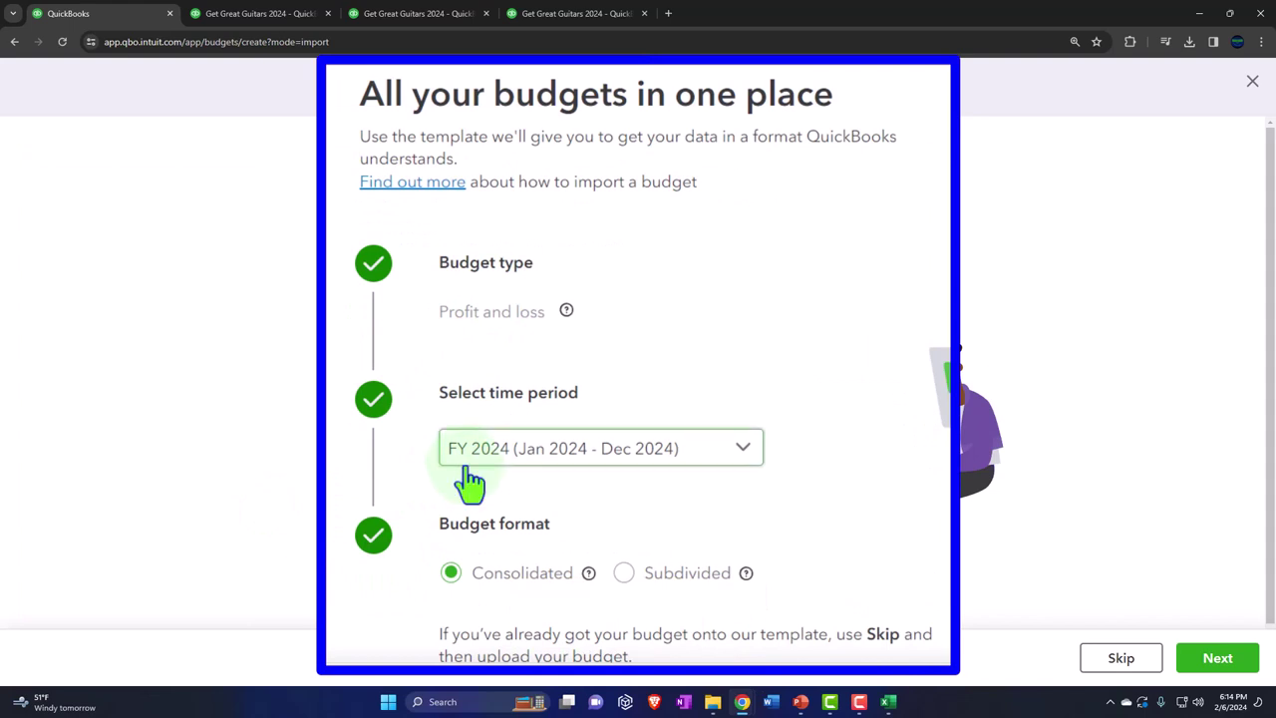
scroll(419, 598, "down", 1)
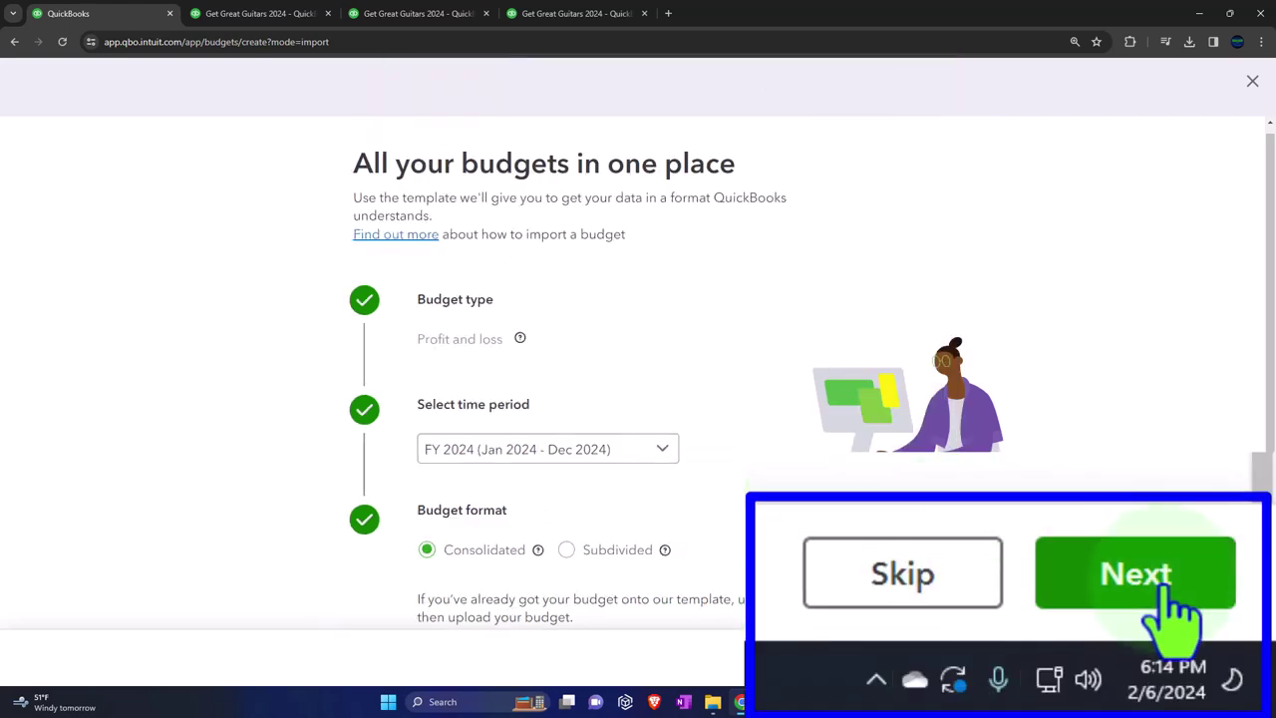
left_click(1221, 660)
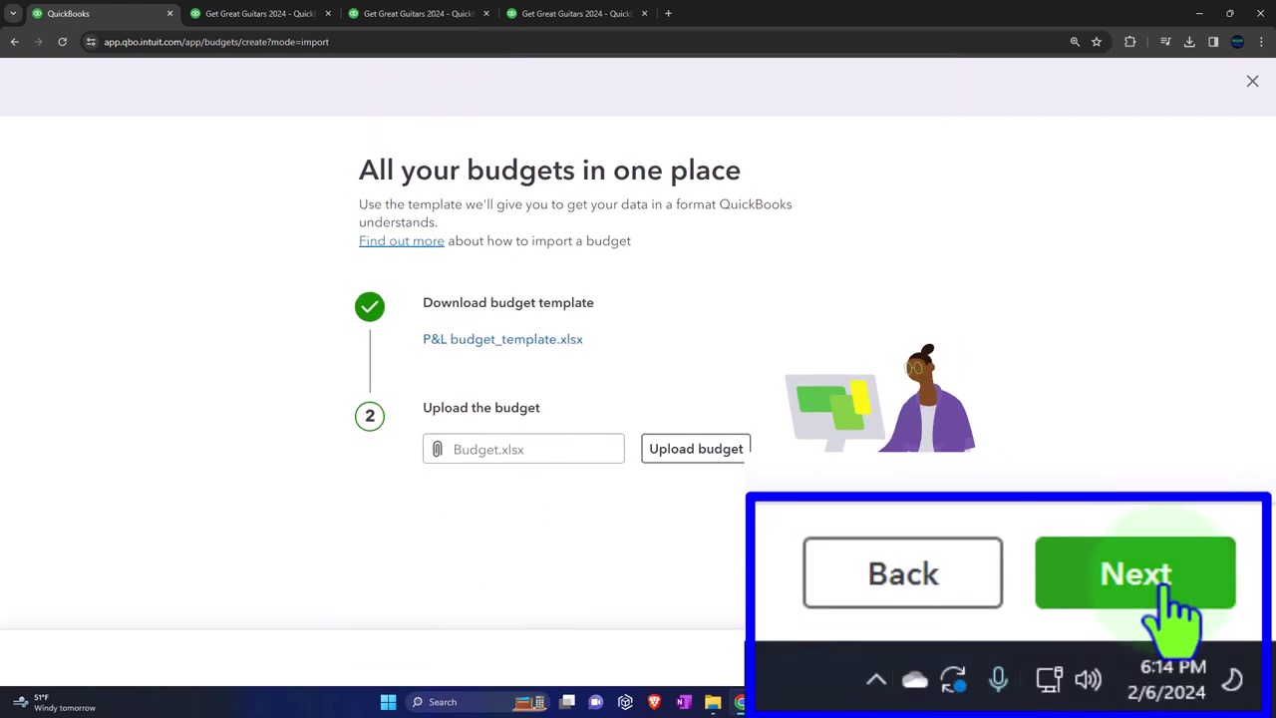
left_click(539, 341)
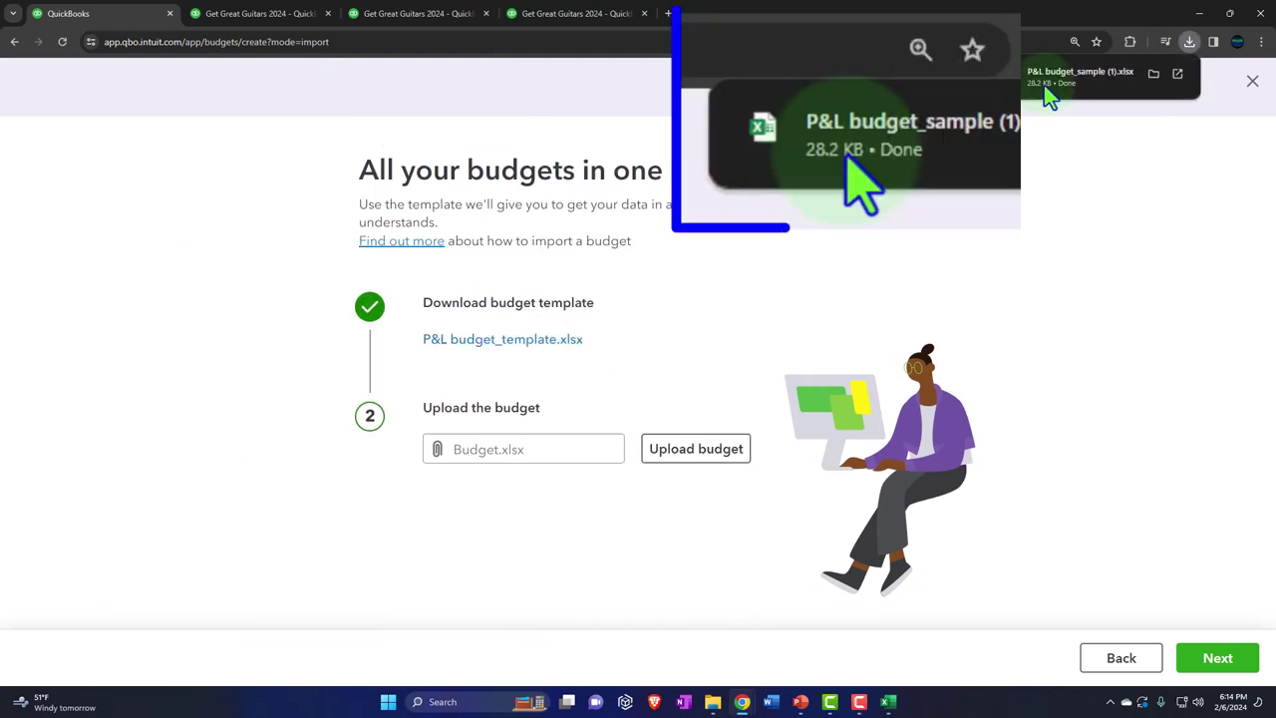
Step: Open the downloaded P&L budget_sample (1).xlsx in Excel and enable editing
left_click(1040, 91)
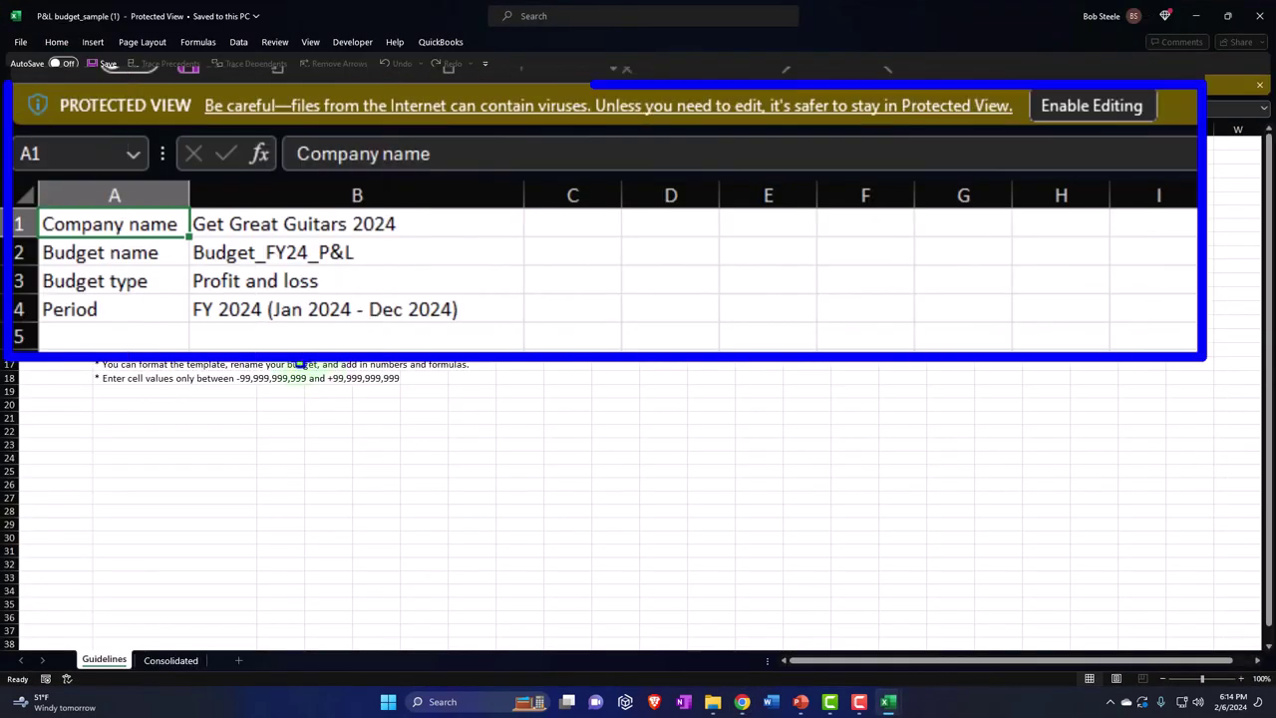
left_click(1092, 106)
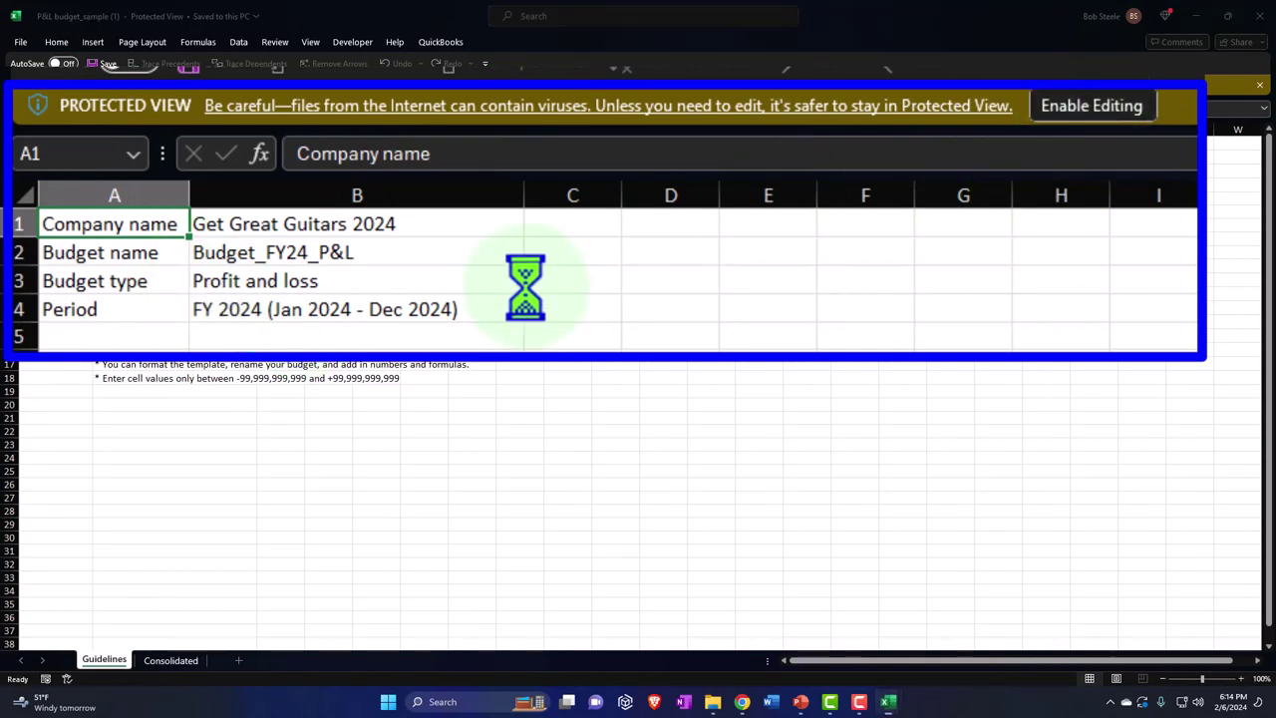
scroll(192, 445, "up", 1, "ctrl")
scroll(191, 446, "up", 1, "ctrl")
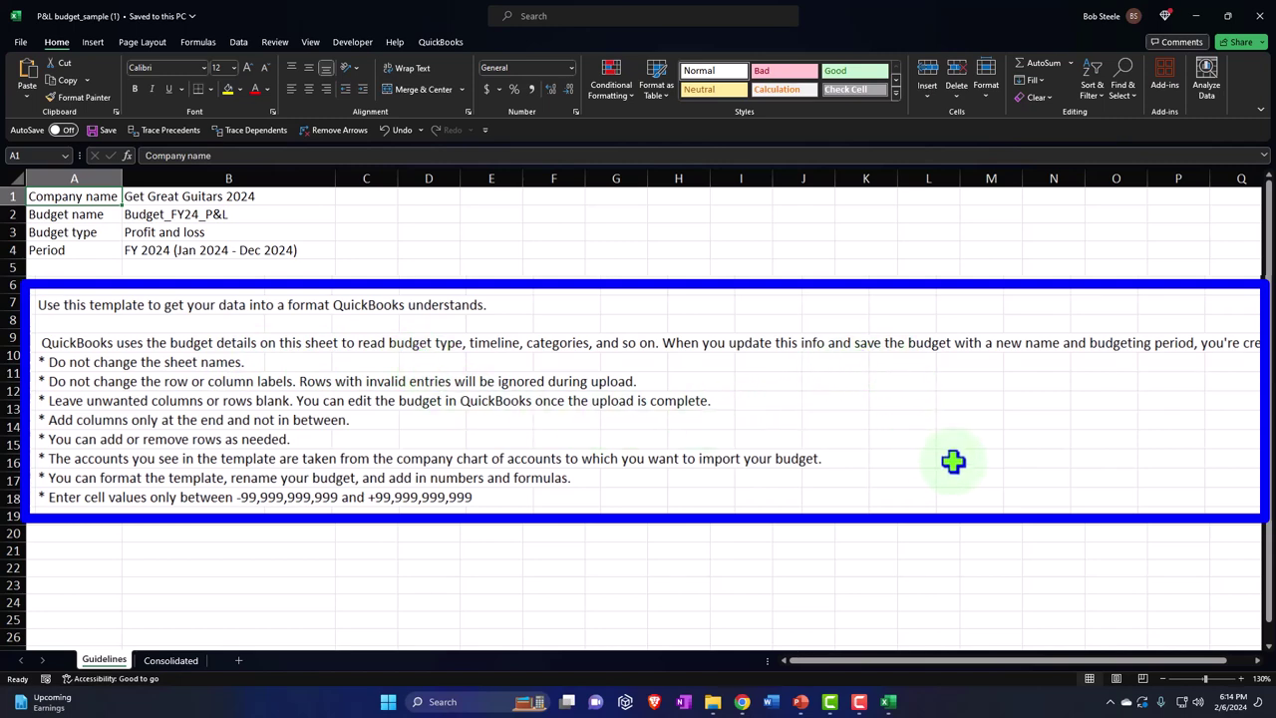
Step: Read the Guidelines sheet's import rules on sheet names, labels, blank or added columns and rows, accounts, and template formatting
left_click_drag(1004, 660, 1101, 658)
left_click(1194, 357)
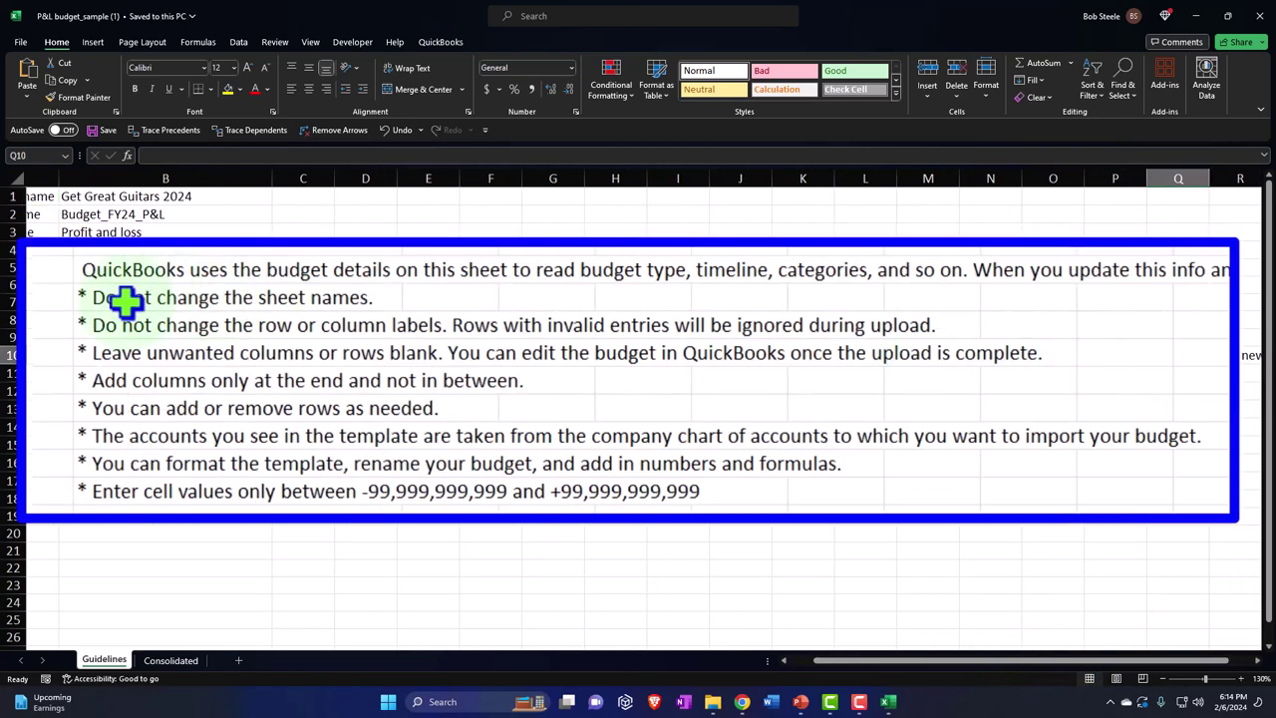
left_click(100, 297)
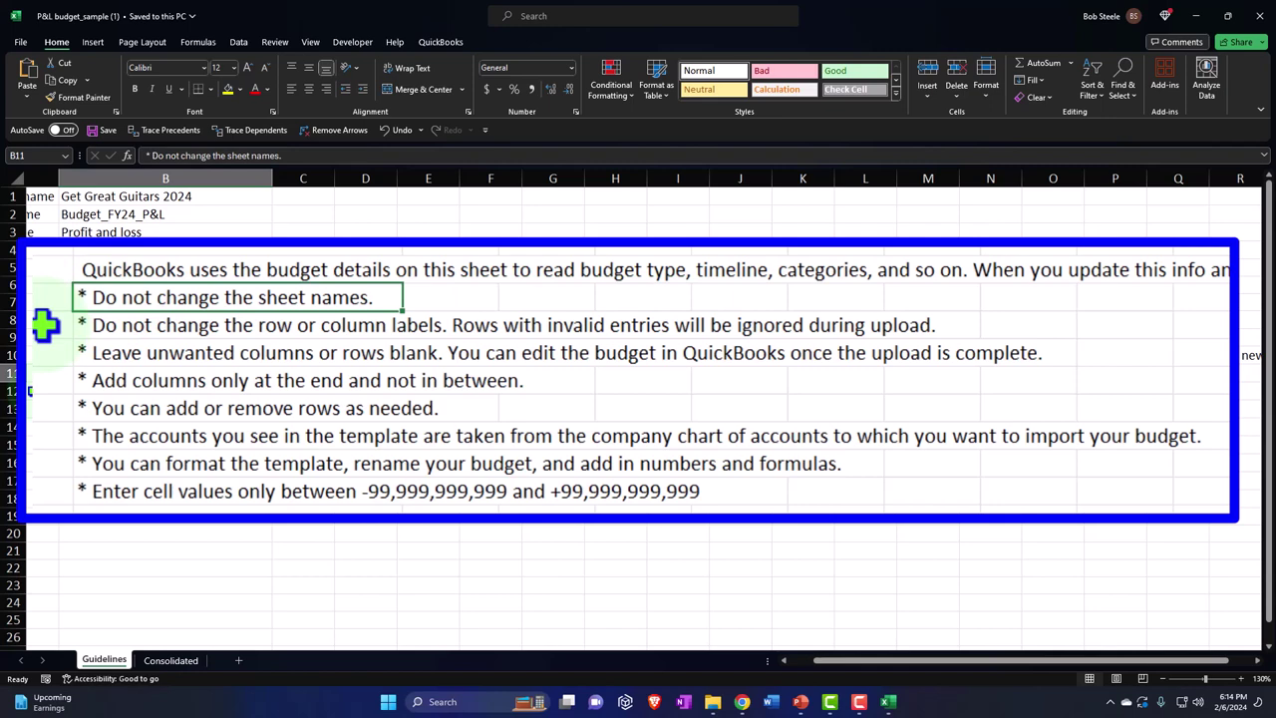
key("Right")
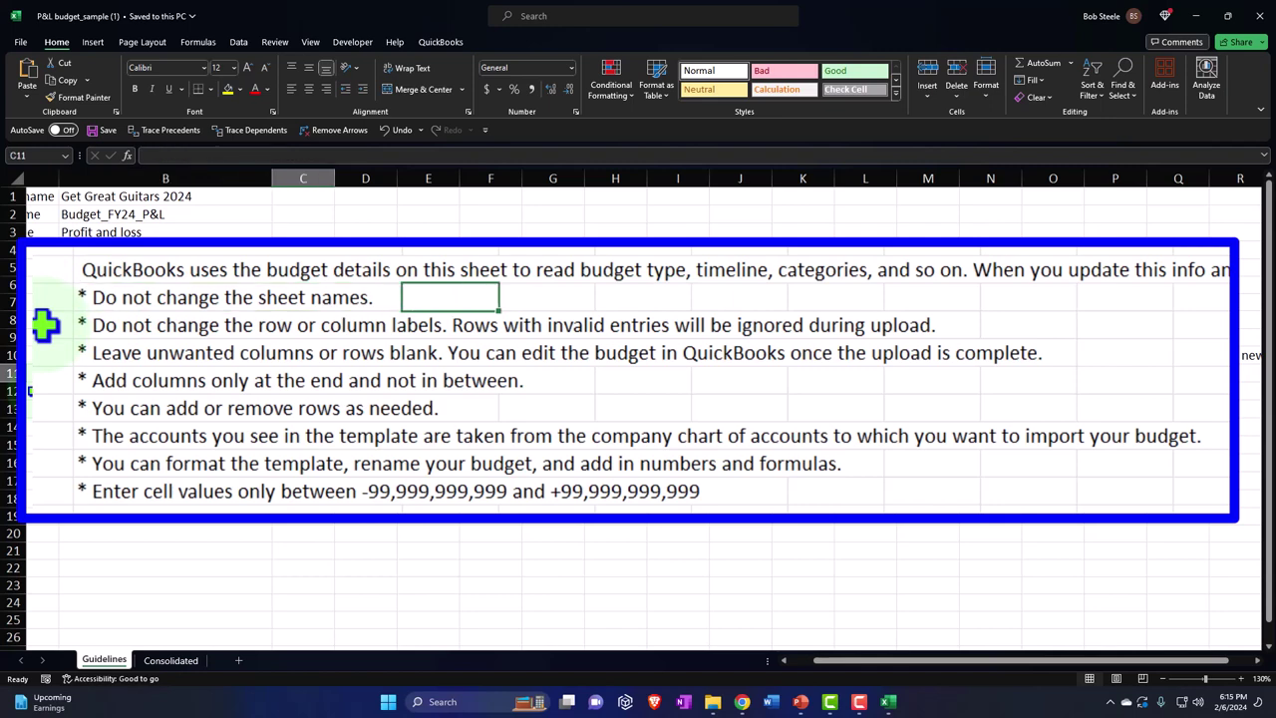
key("Down")
key("Left")
key("Left")
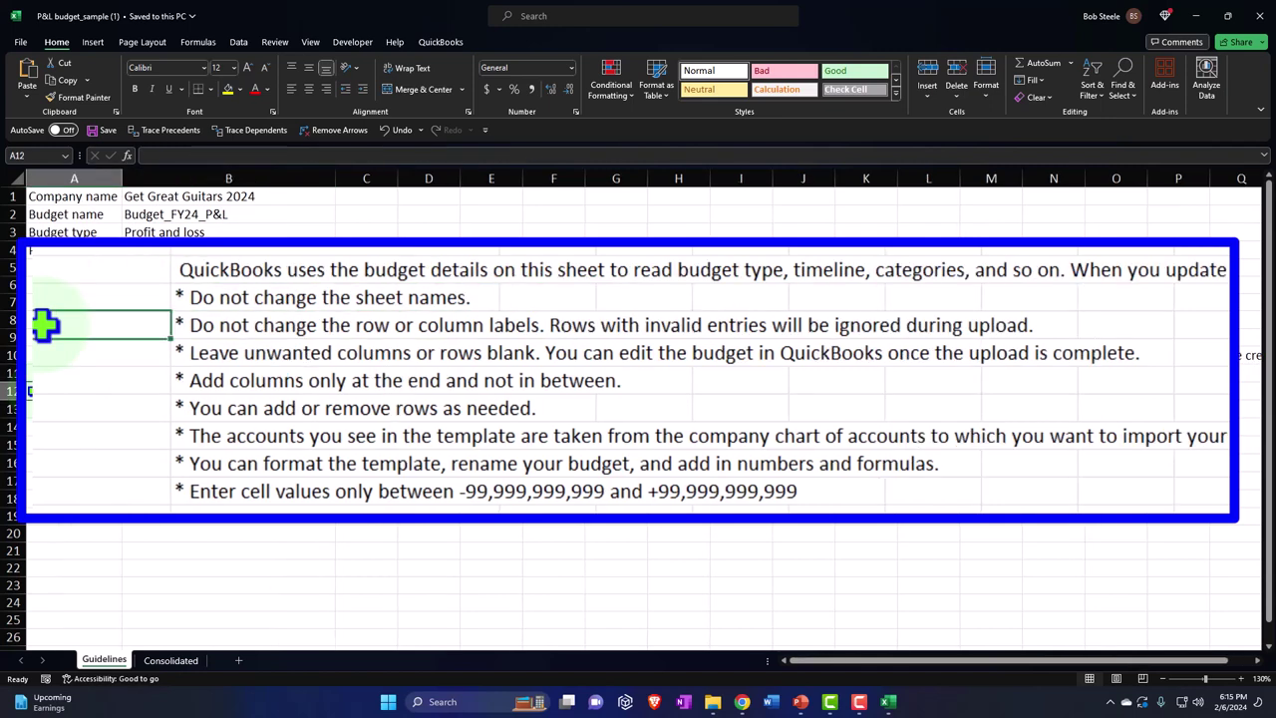
key("Right")
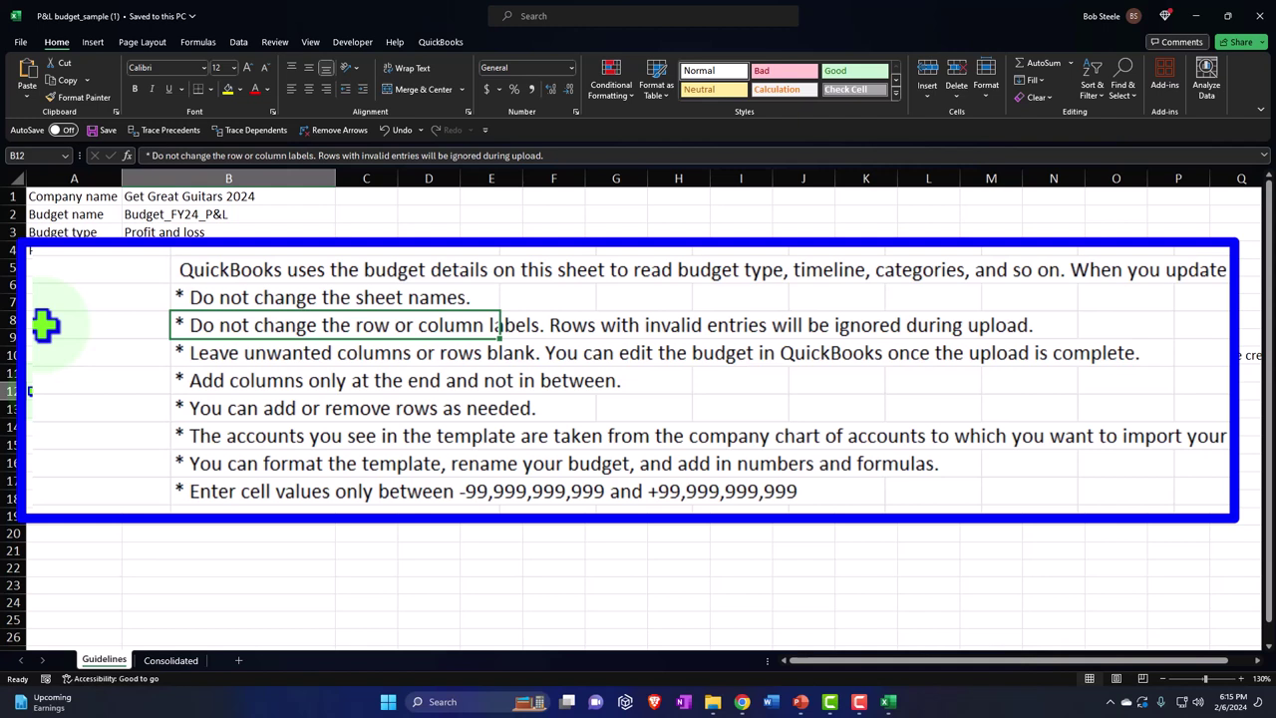
key("Down")
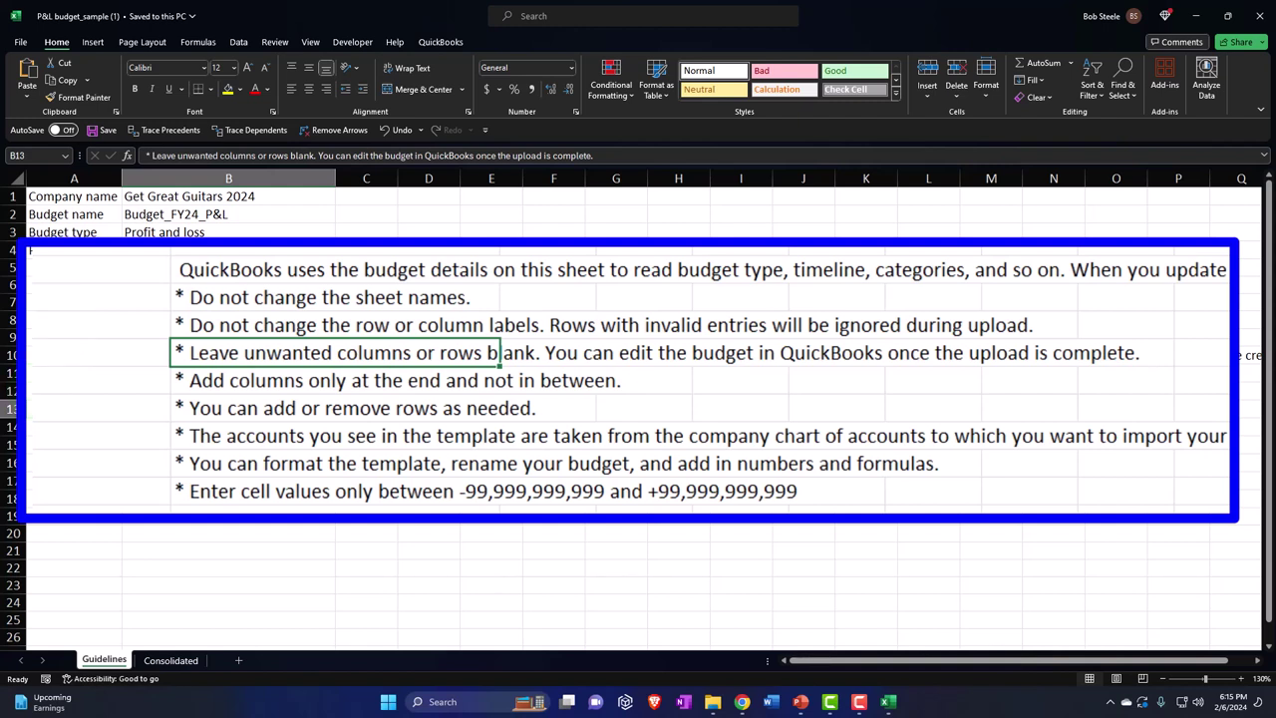
key("Down")
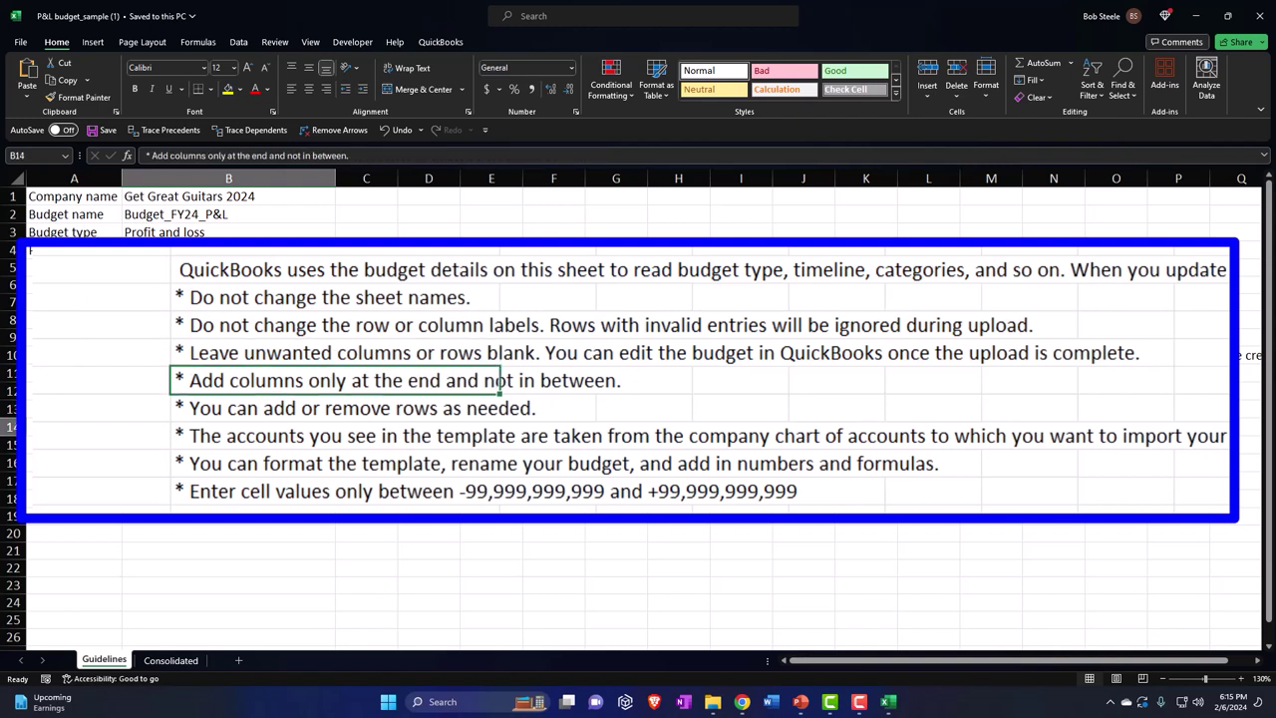
key("Down")
left_click(74, 427)
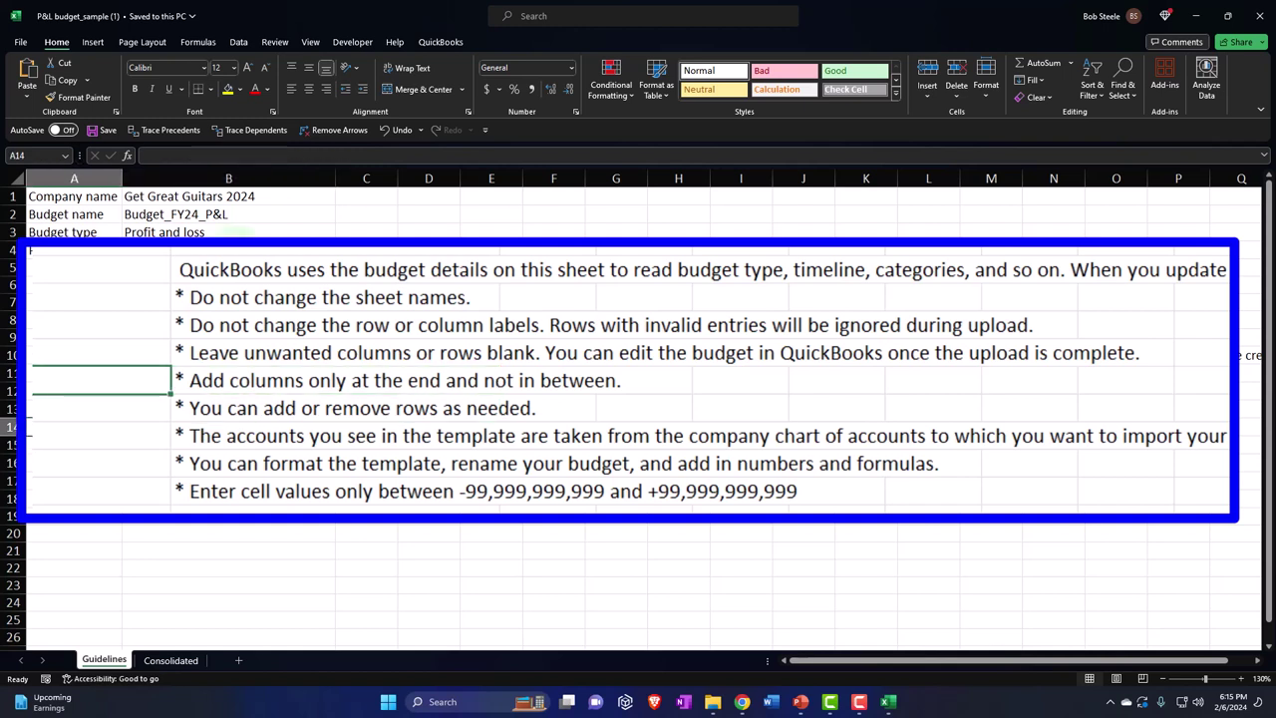
left_click(91, 382)
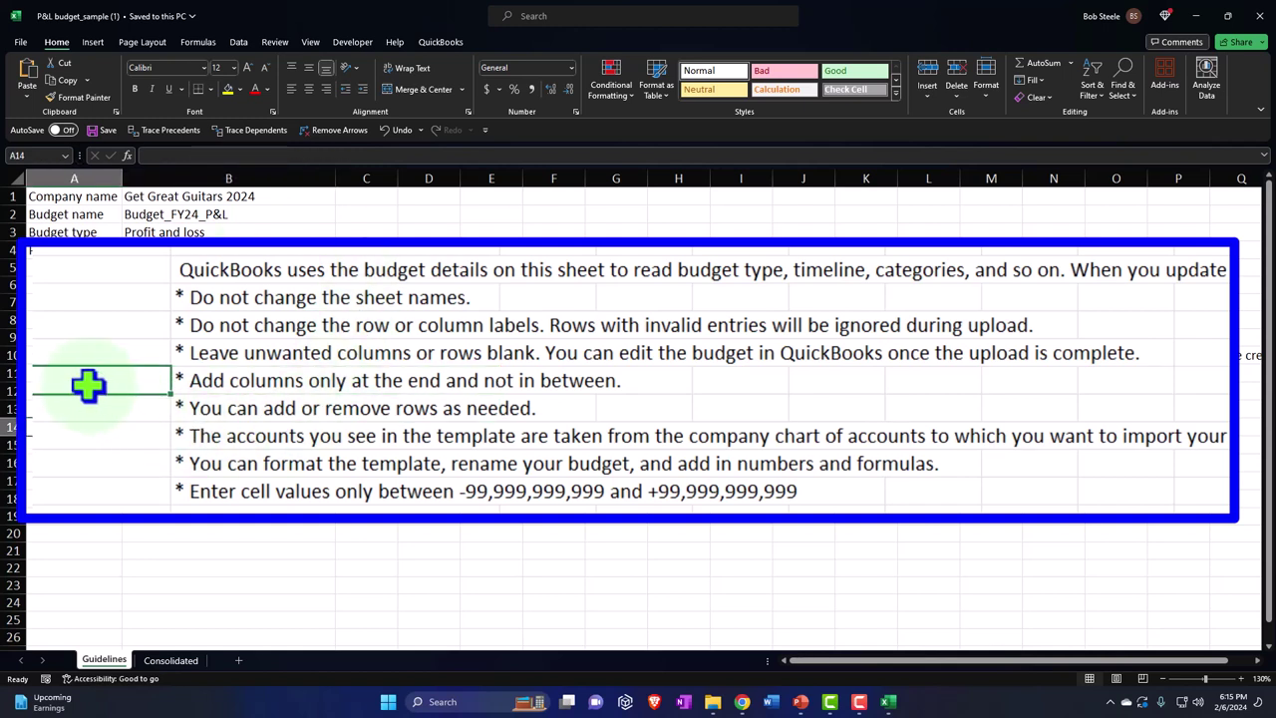
key("Down")
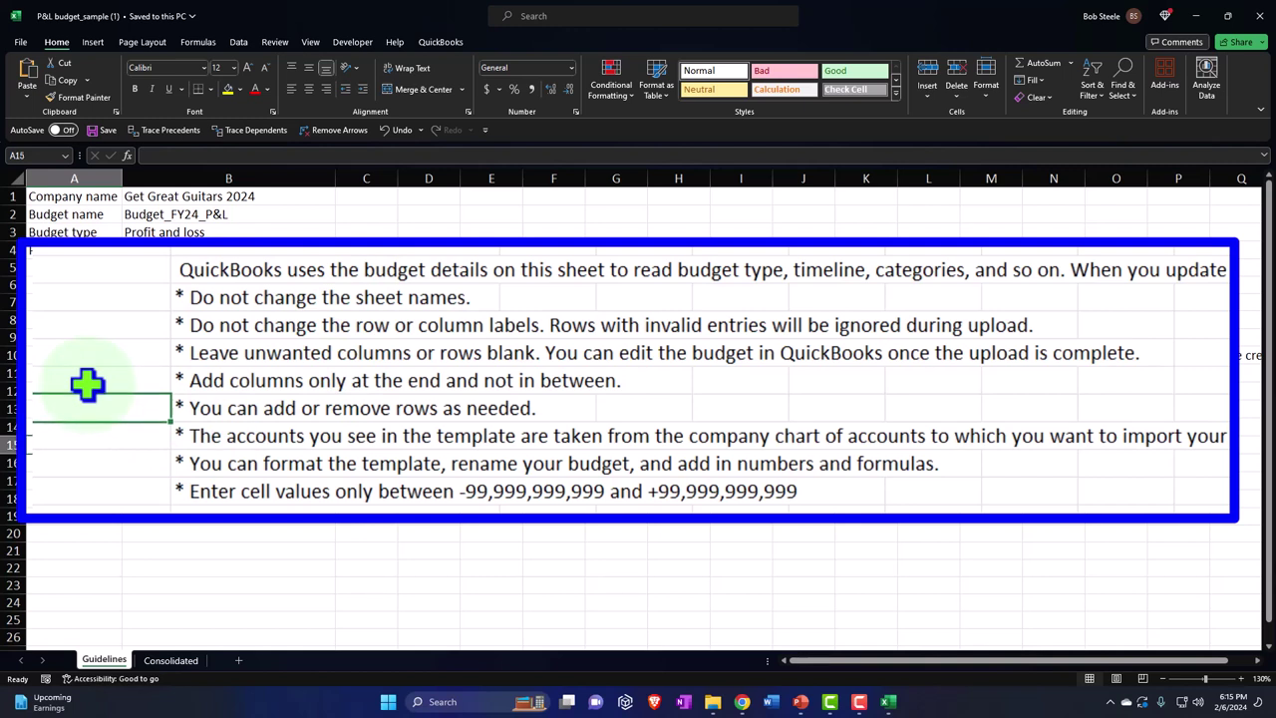
key("Down")
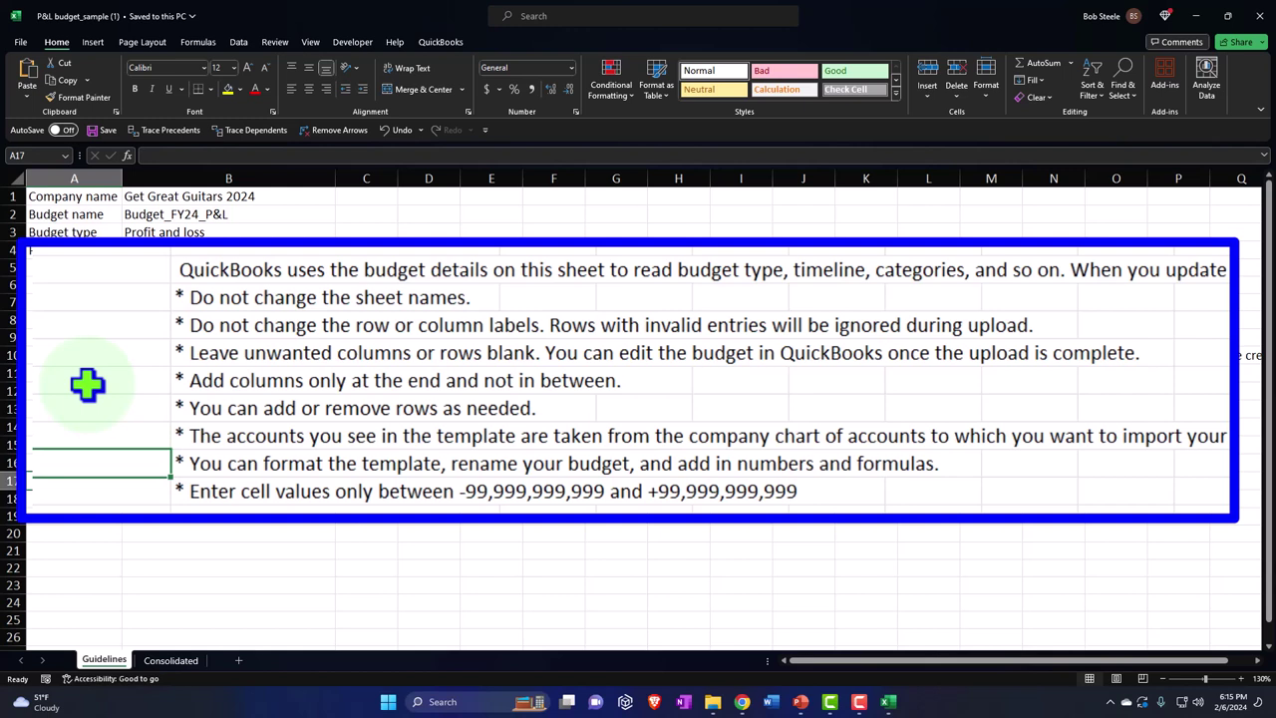
Step: Examine the Consolidated sheet's income, cost of goods sold and expense accounts and its monthly columns in the budget template
key("Down")
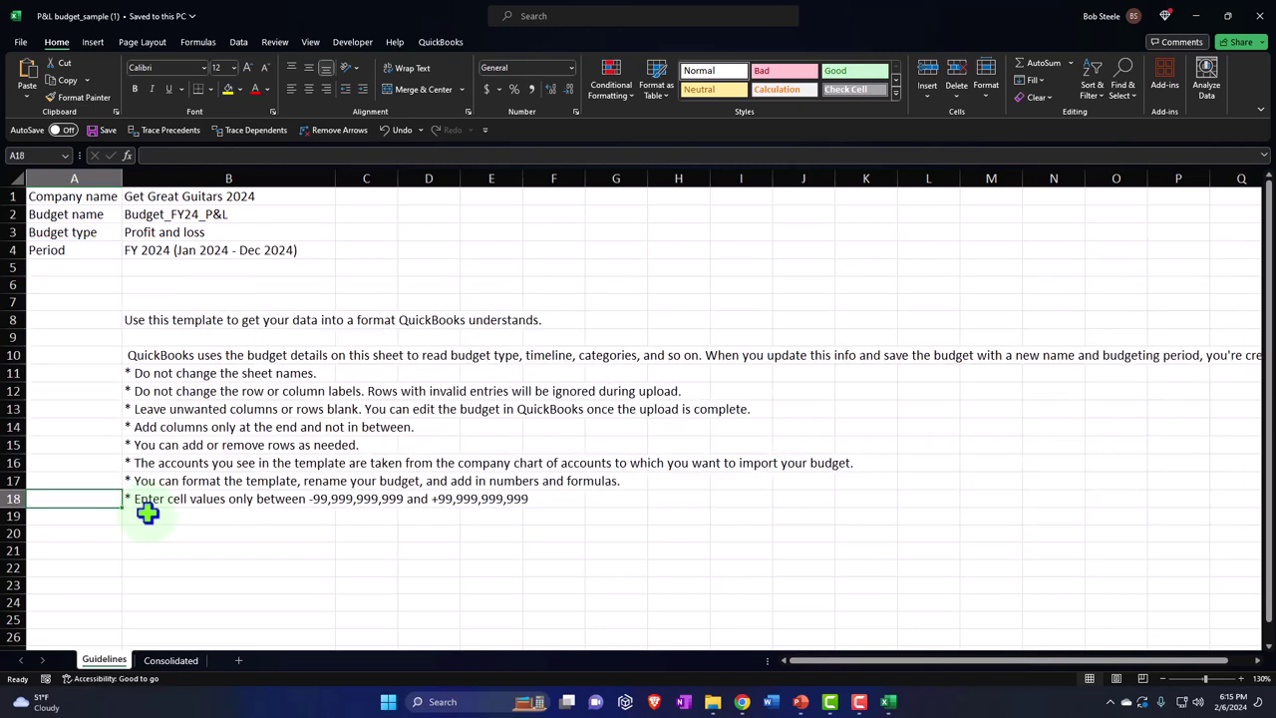
left_click(170, 661)
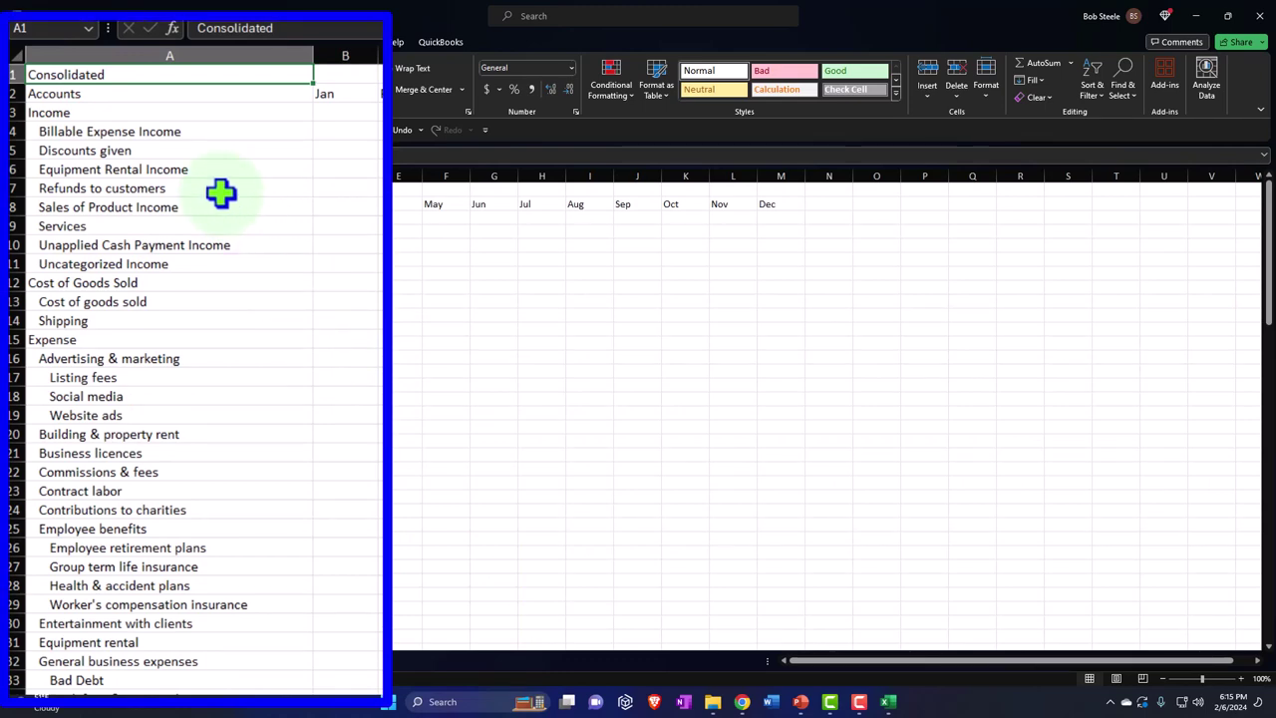
scroll(216, 208, "down", 9)
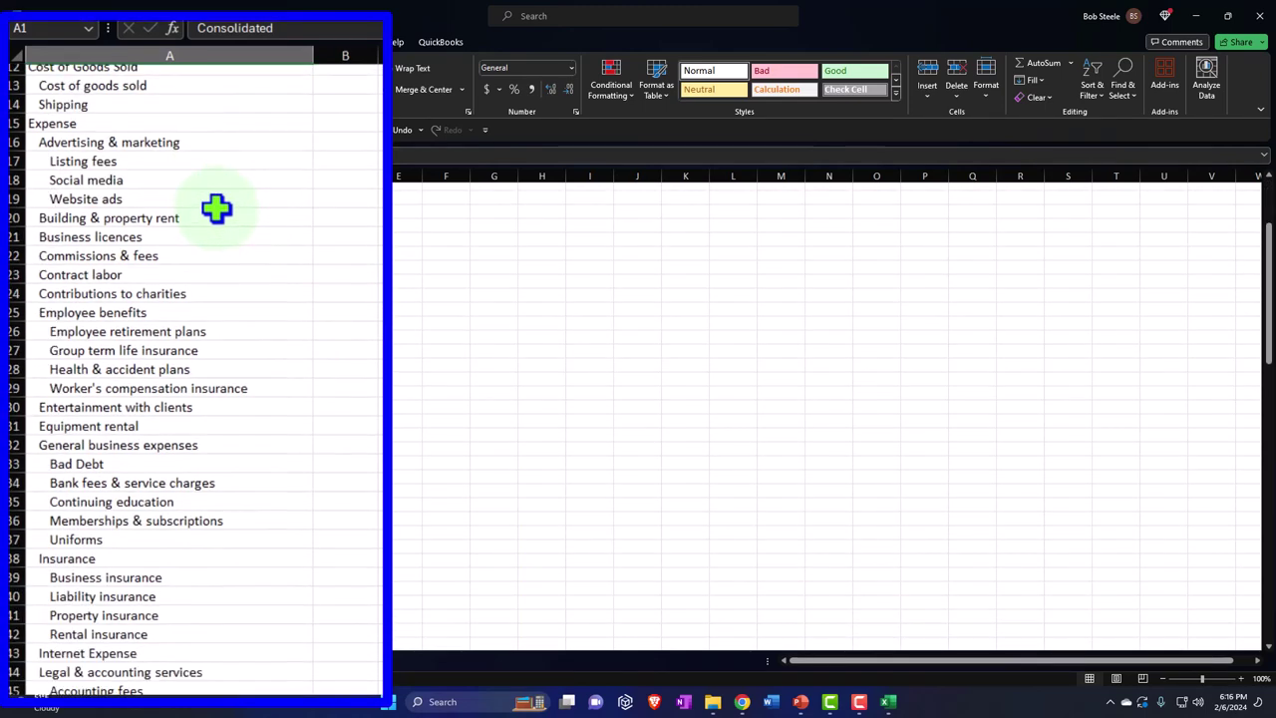
scroll(216, 211, "down", 7)
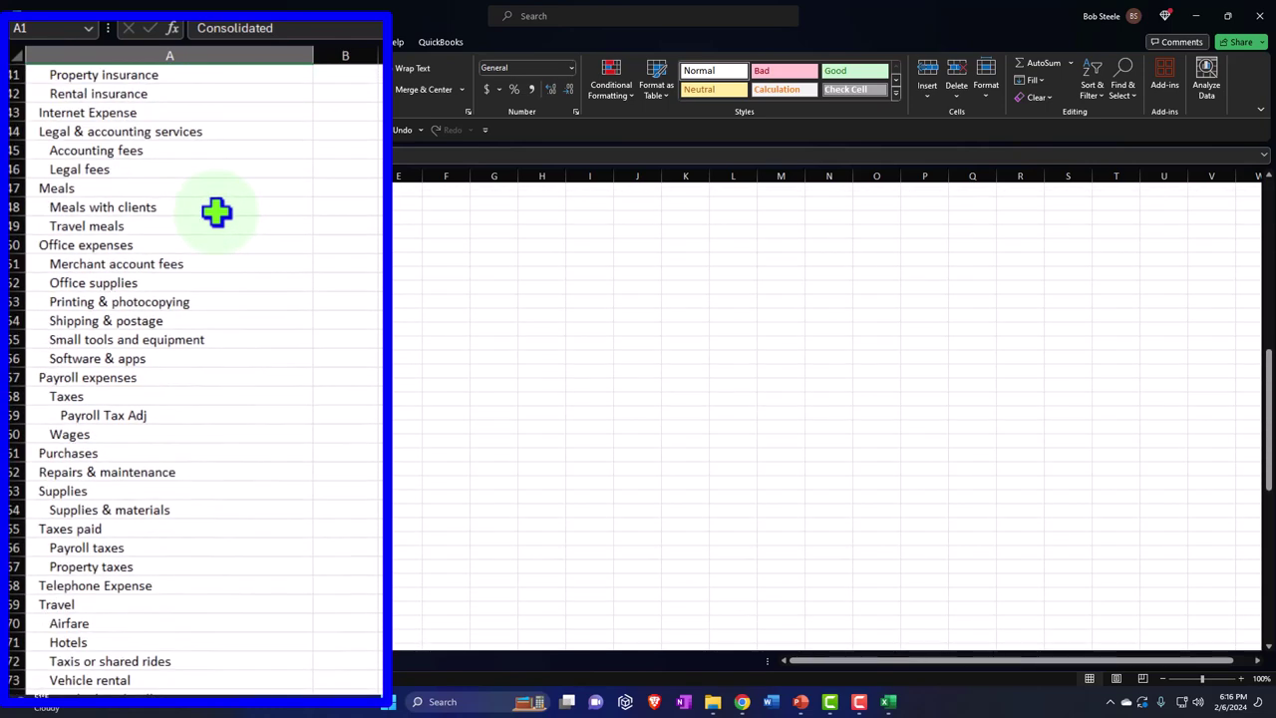
scroll(216, 212, "up", 4)
scroll(216, 211, "up", 12)
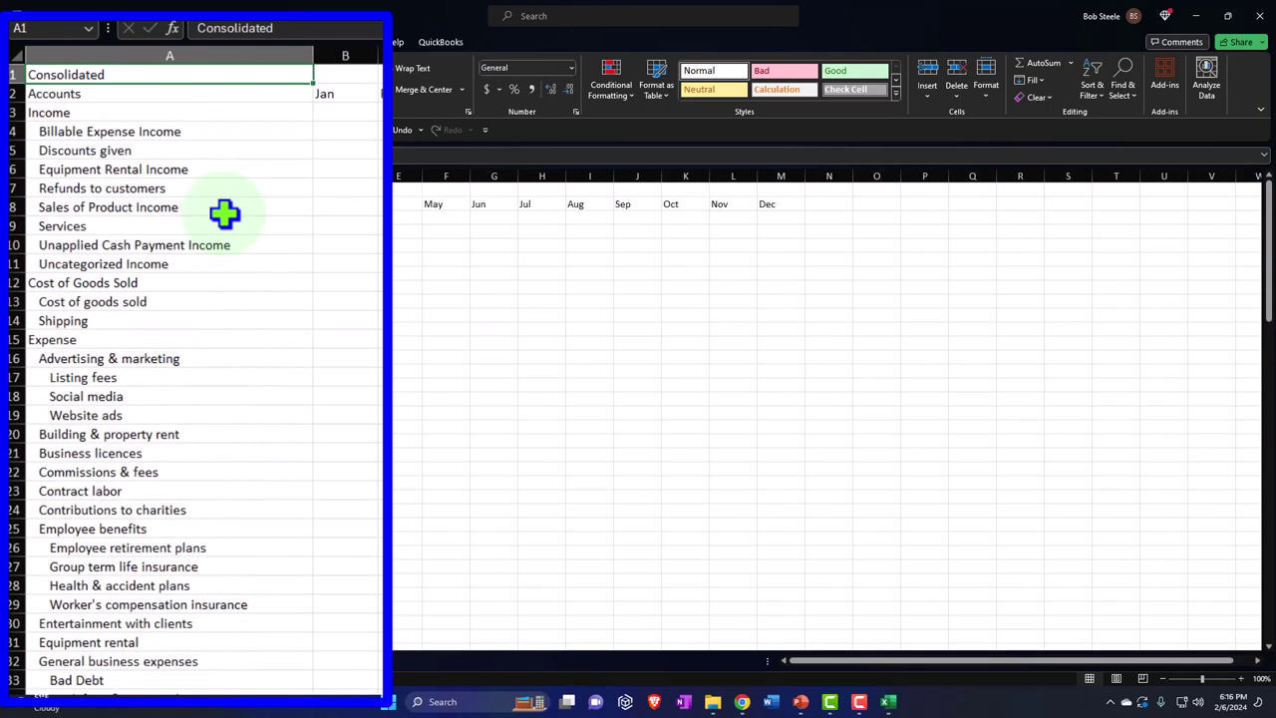
scroll(225, 212, "up", 5, "ctrl")
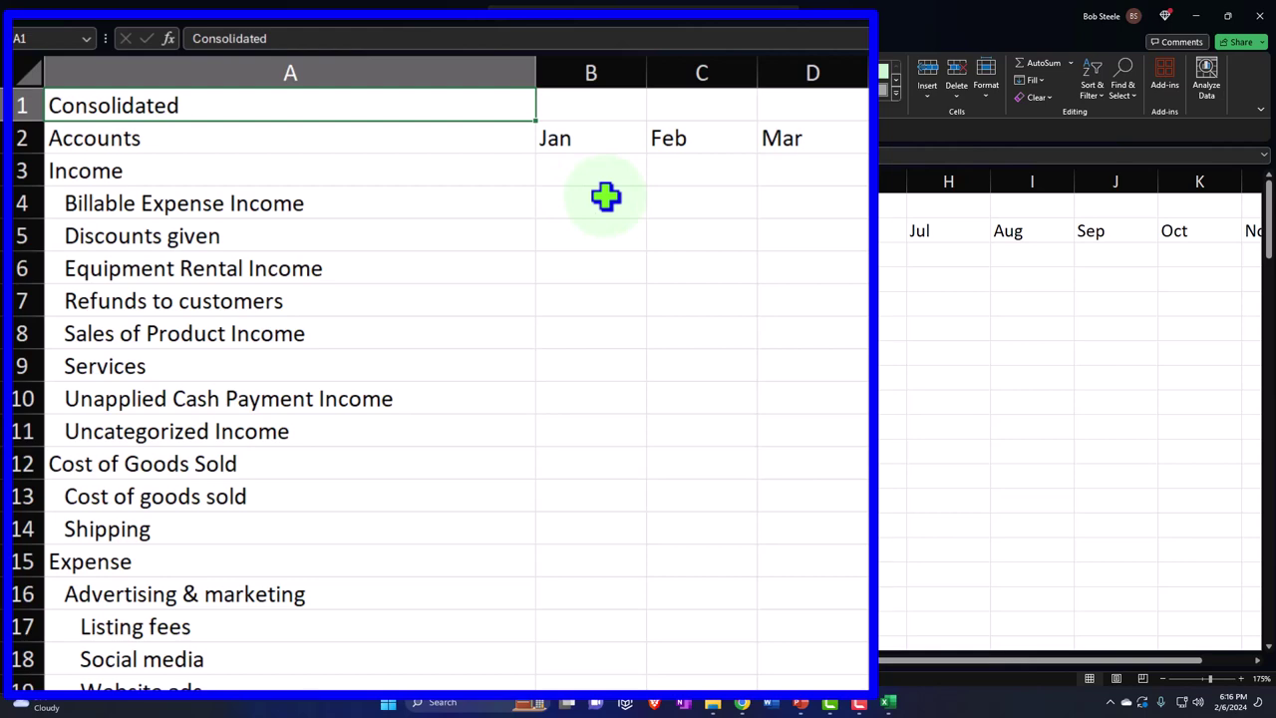
Step: Switch to QuickBooks in Chrome, duplicate the budget import tab, and exit the import in the original tab
mouse_move(745, 706)
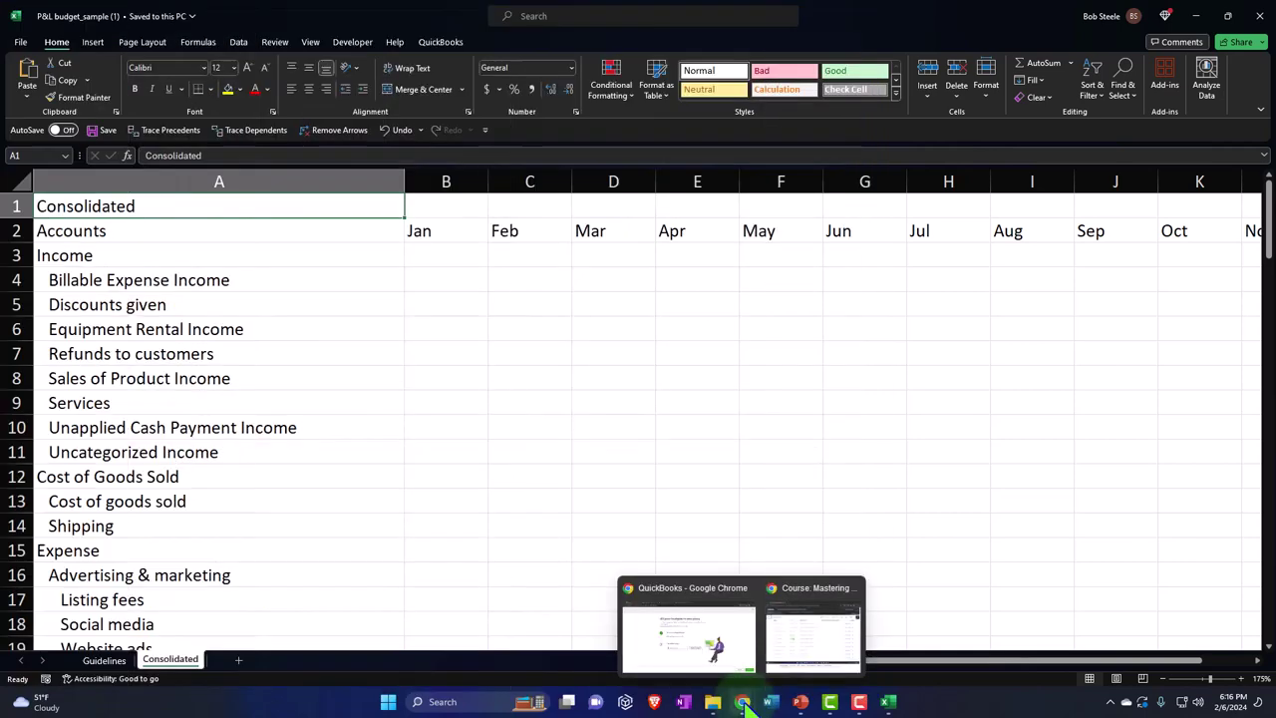
left_click(681, 628)
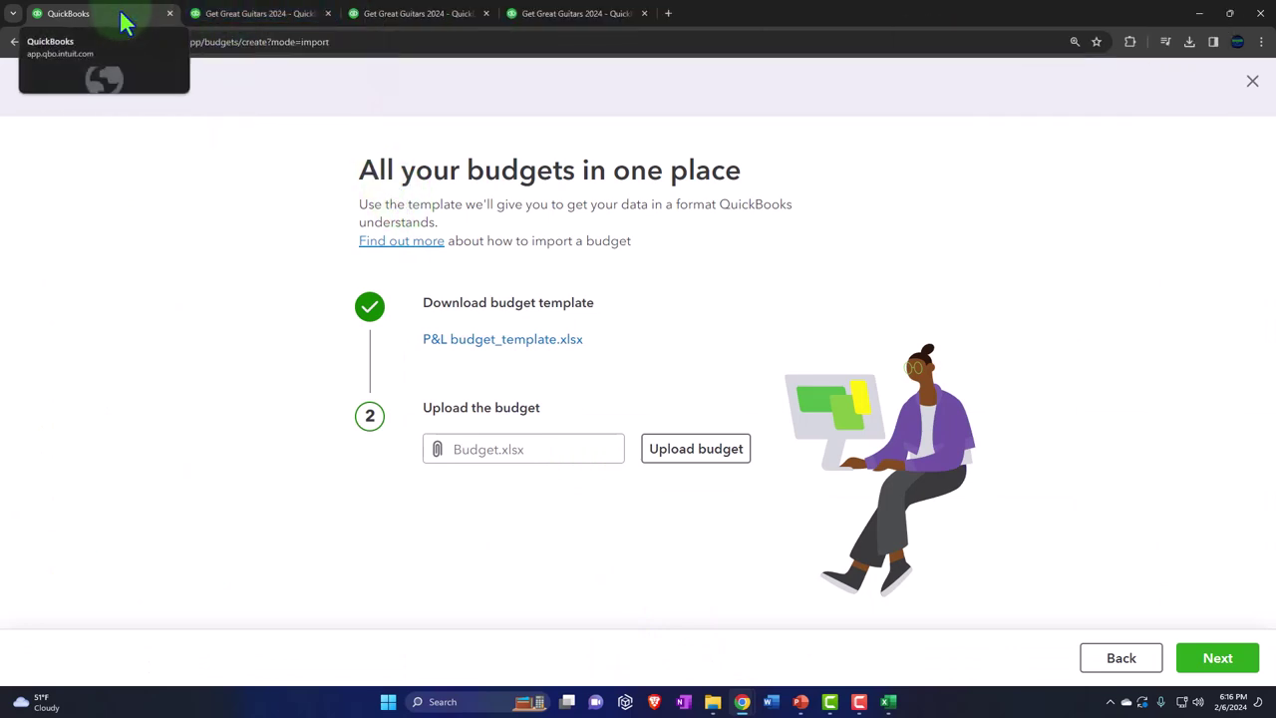
right_click(40, 14)
left_click(75, 241)
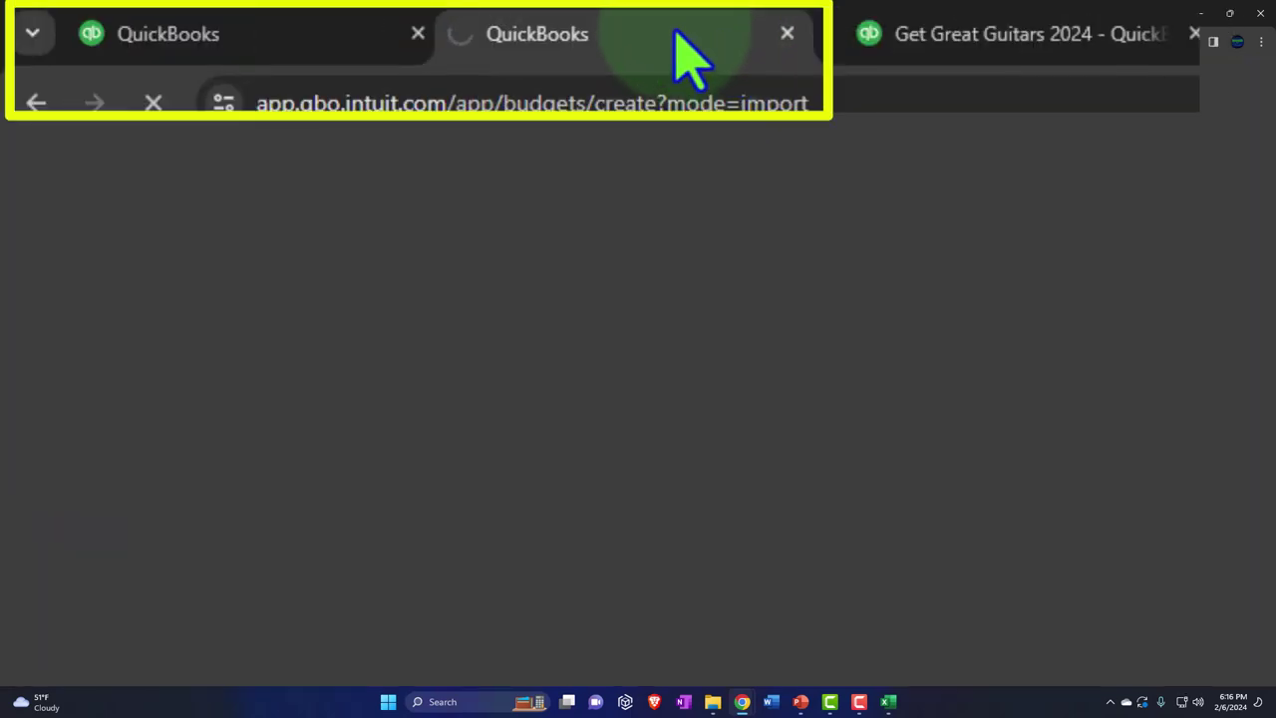
left_click(140, 12)
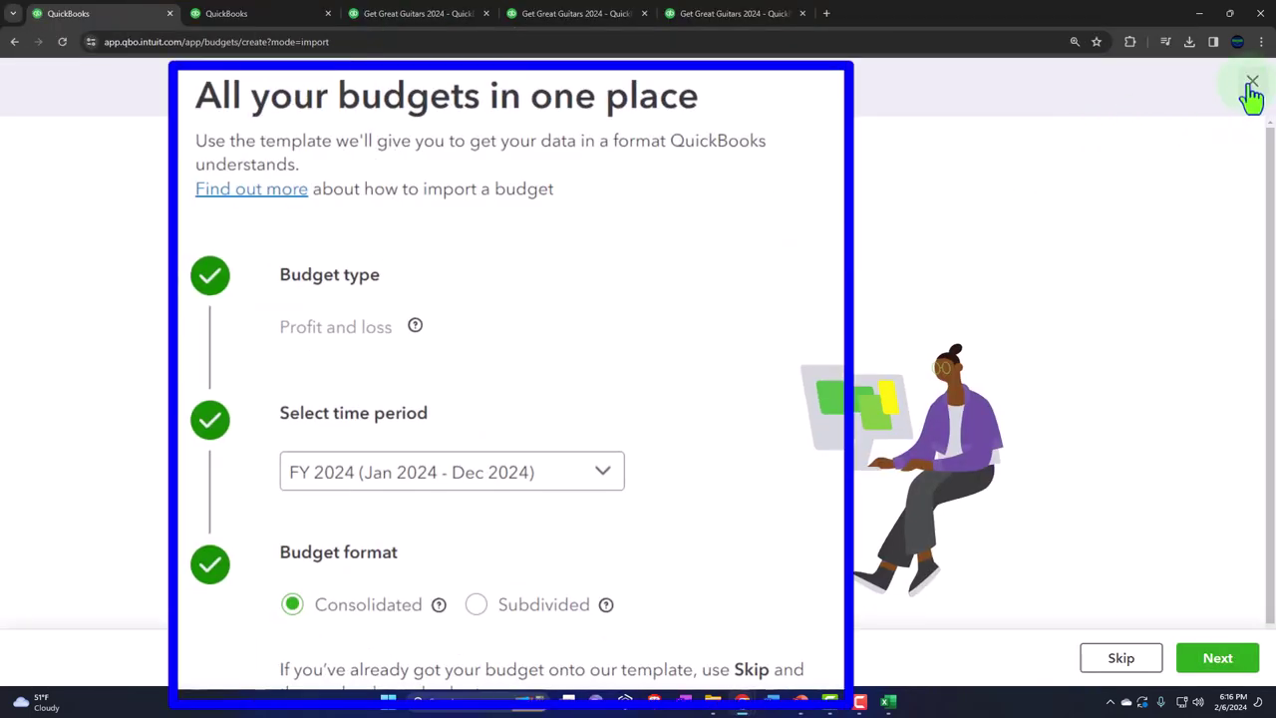
left_click(1251, 82)
left_click(734, 507)
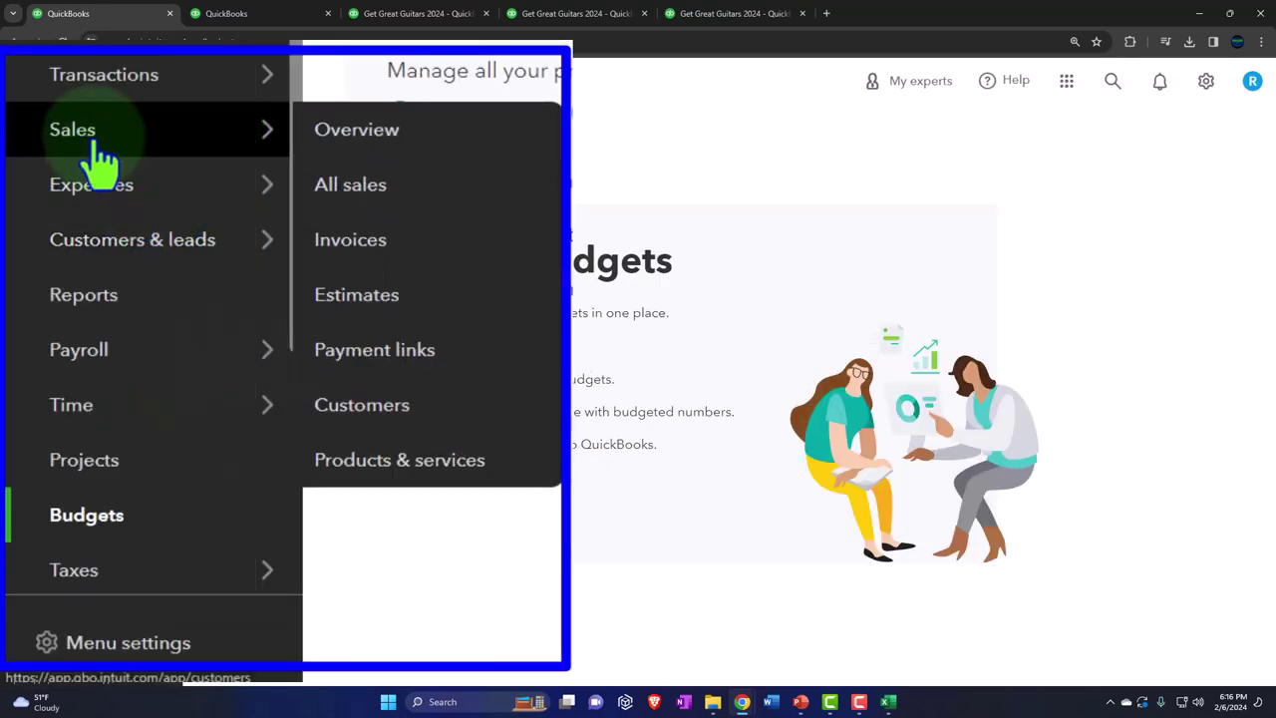
Step: Open the Chart of accounts and review the account list through to its second page
left_click(103, 100)
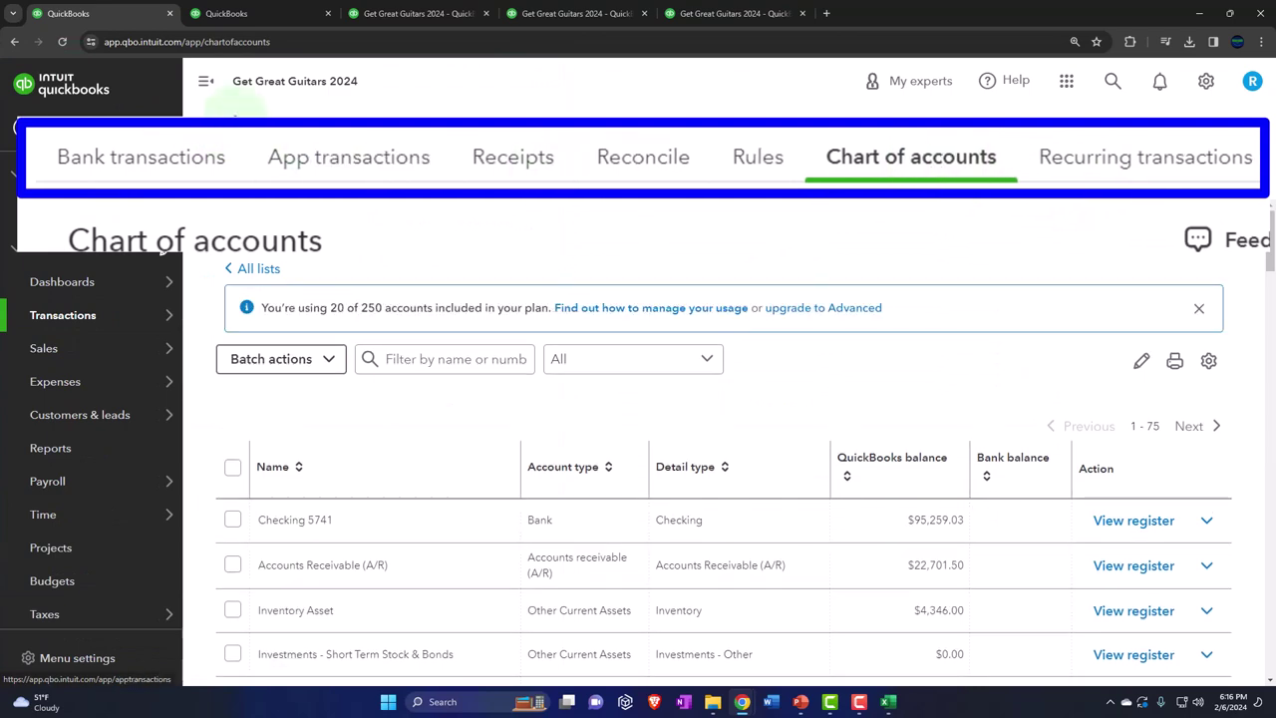
left_click(205, 81)
scroll(314, 467, "down", 2)
scroll(313, 460, "down", 10)
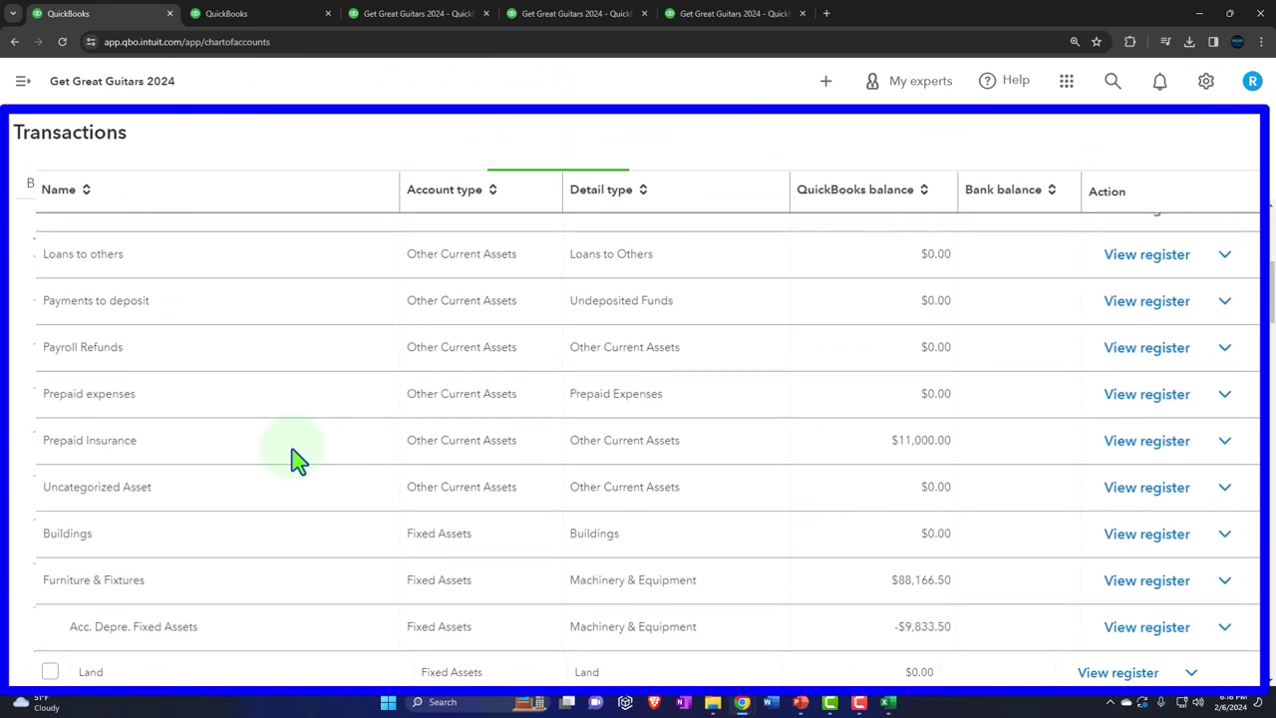
scroll(302, 458, "down", 10)
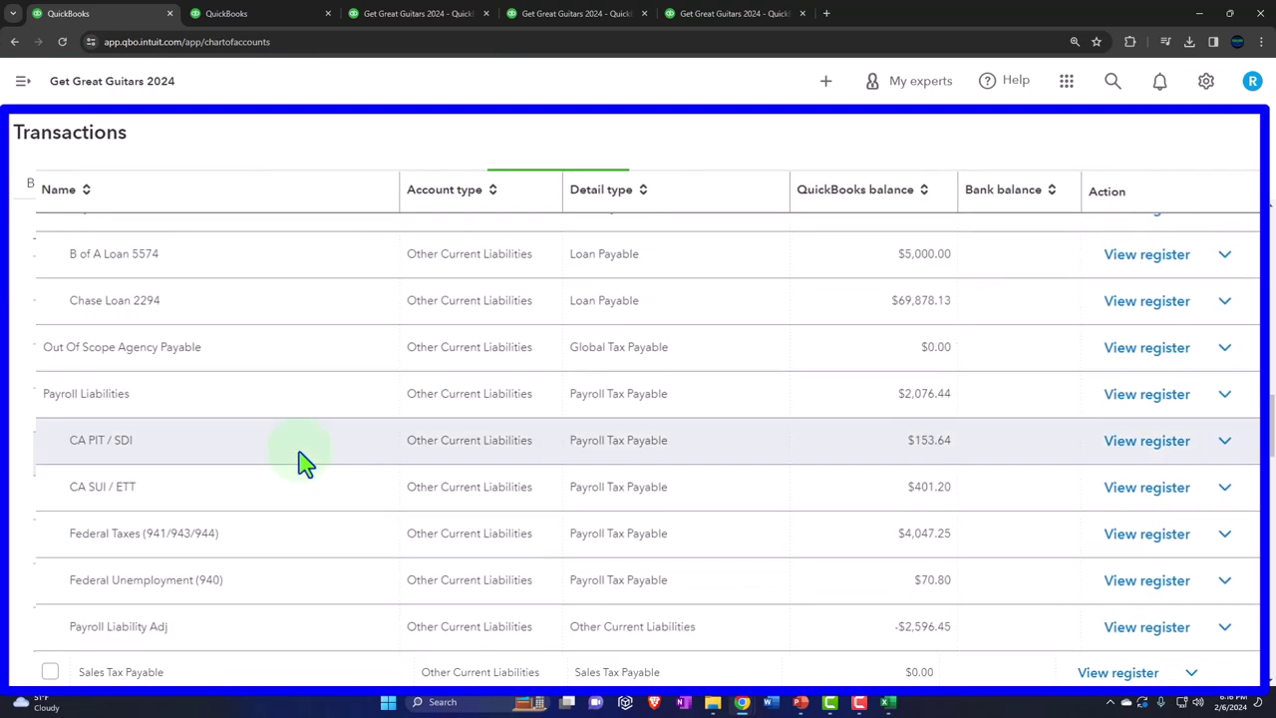
scroll(304, 461, "down", 10)
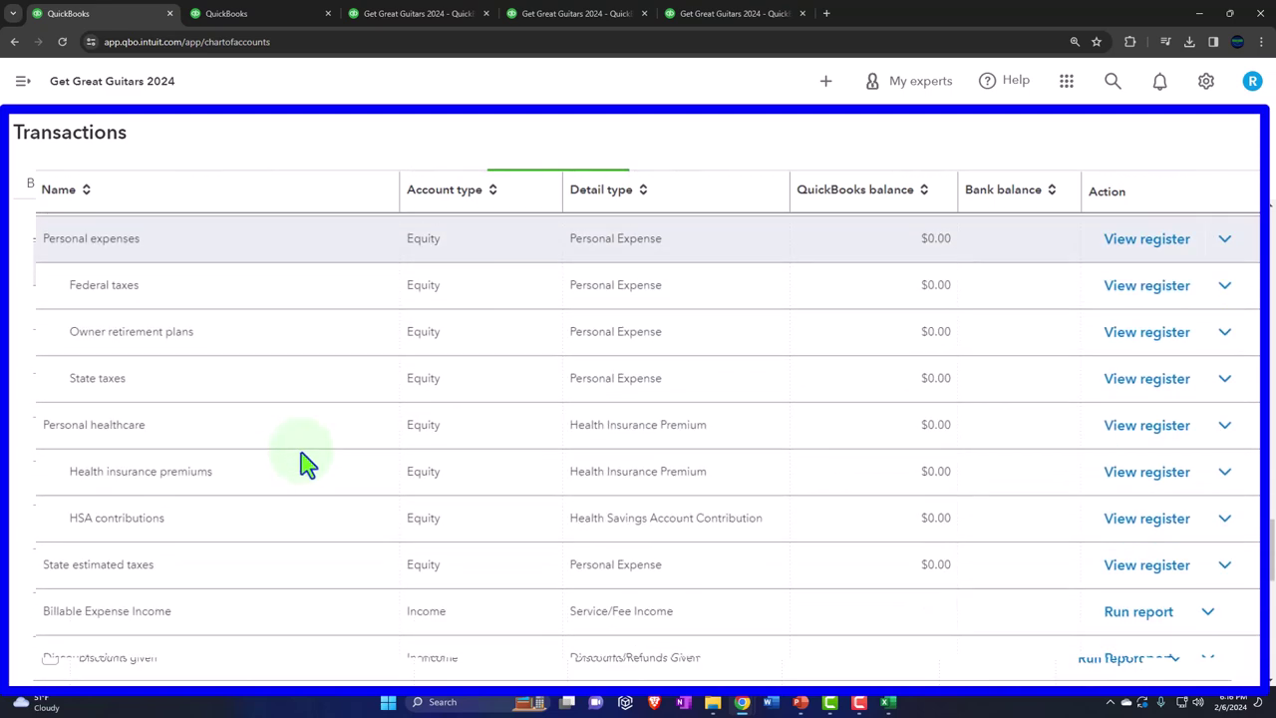
scroll(310, 461, "down", 5)
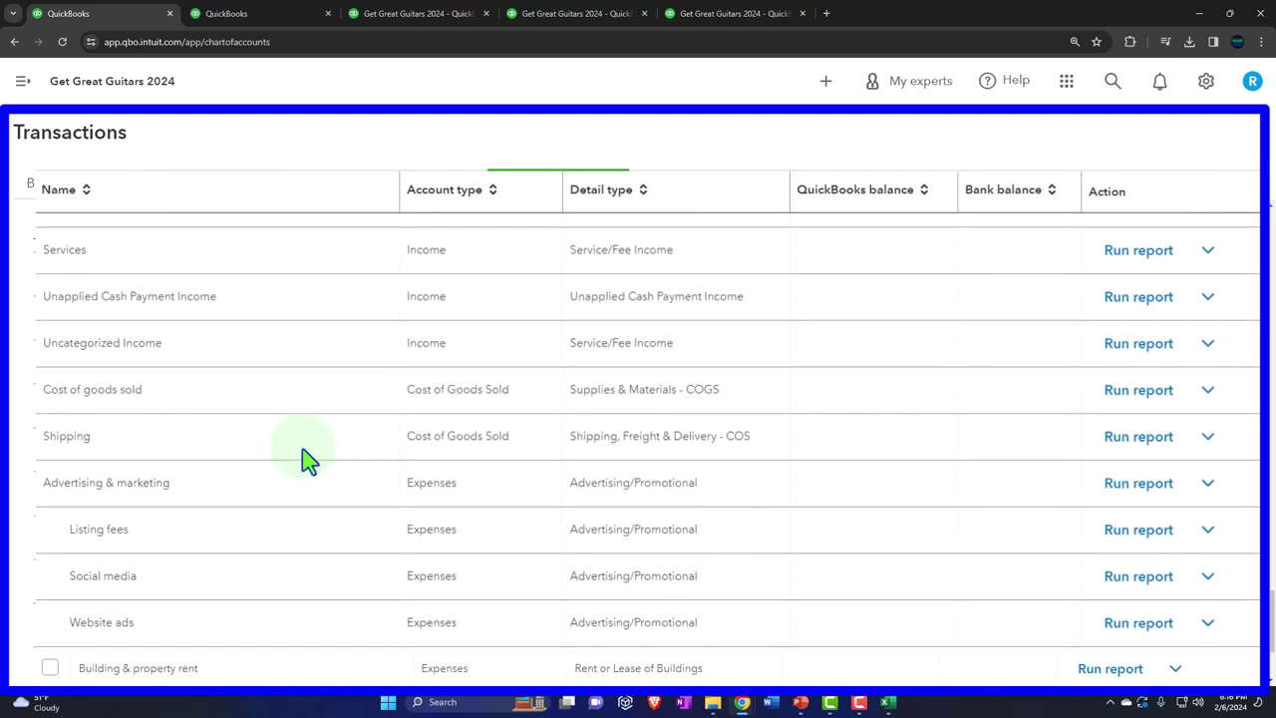
left_click(1188, 638)
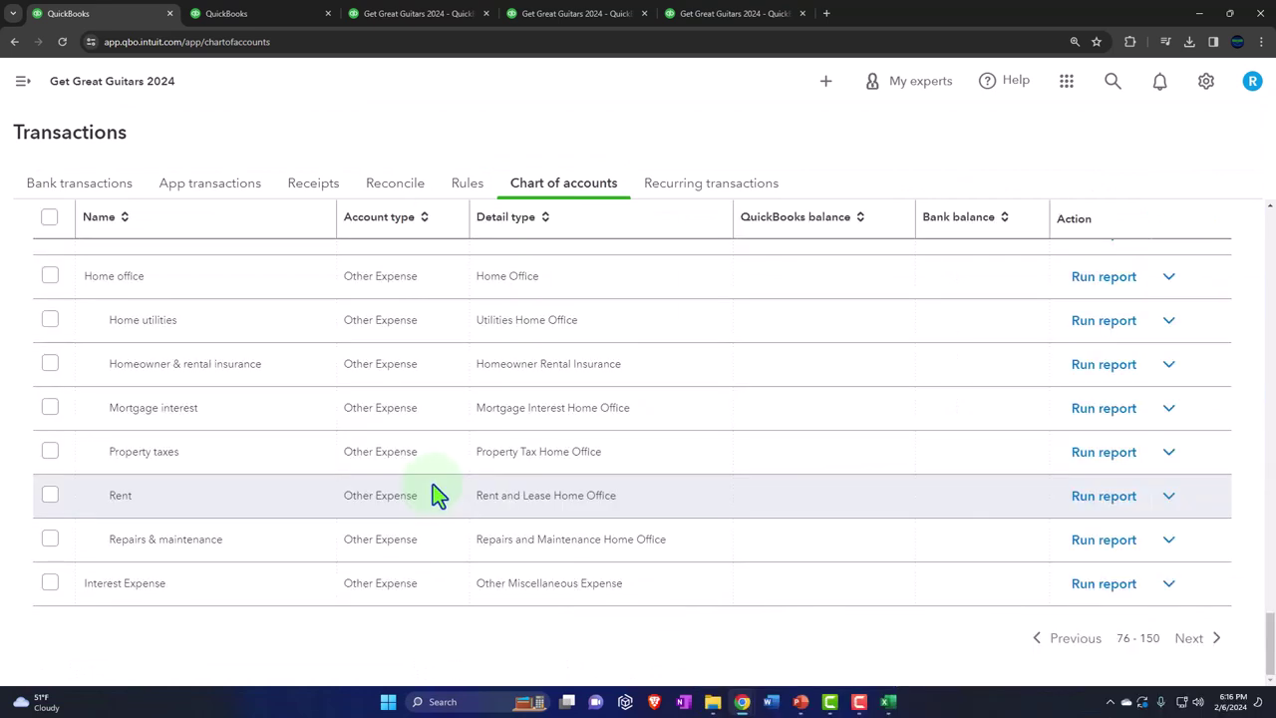
Step: Review the January - February 2024 Profit and Loss report's accounts from Income down to Net Income
left_click(626, 42)
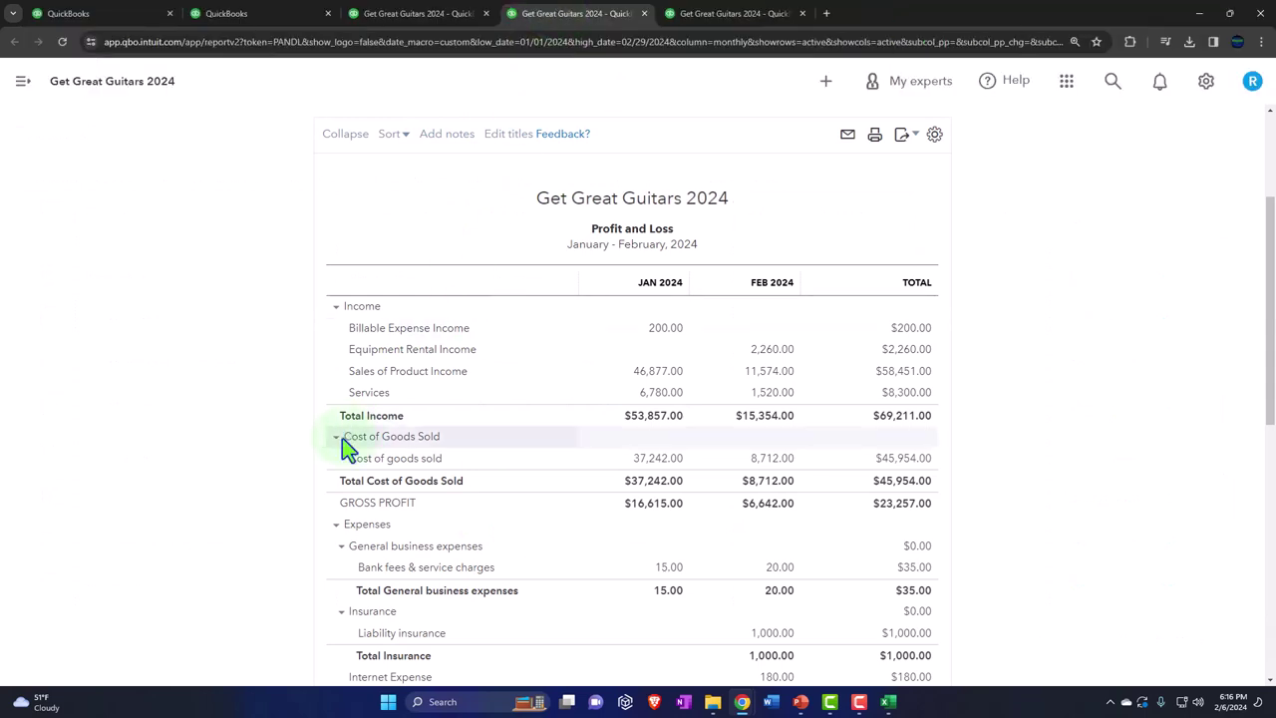
scroll(343, 439, "down", 5)
scroll(634, 349, "down", 5)
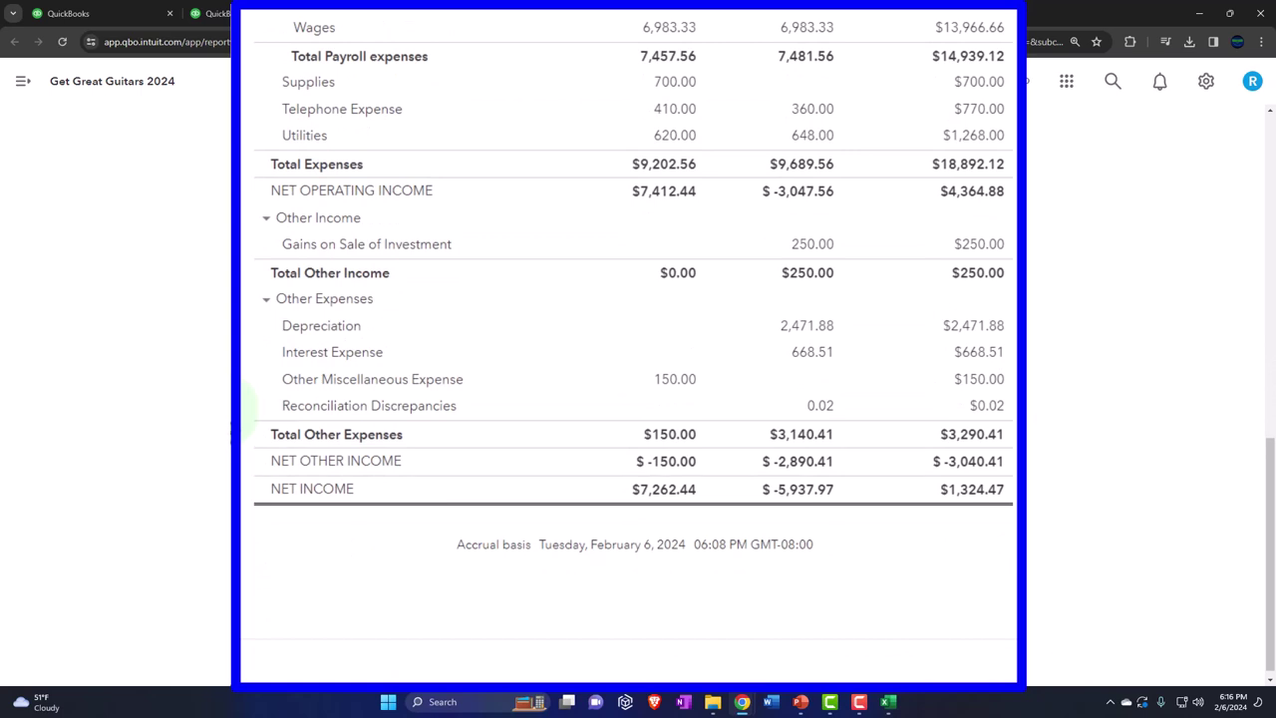
scroll(634, 348, "up", 10)
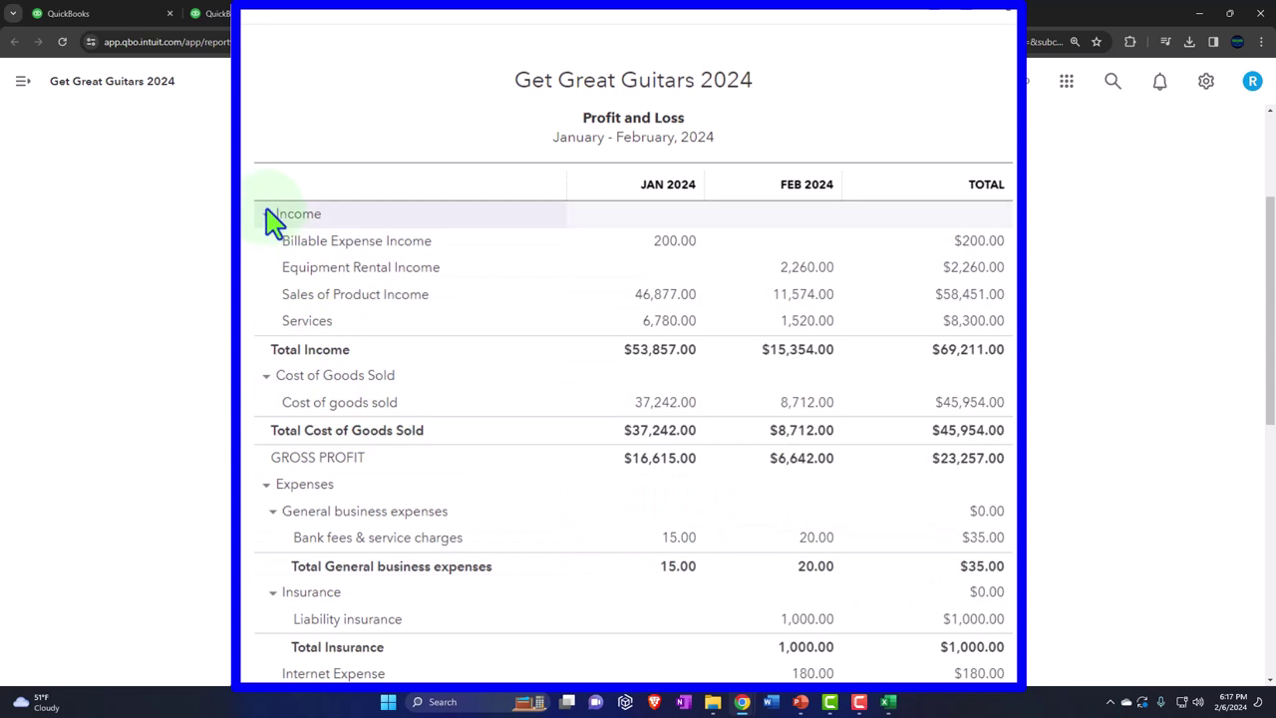
Step: Compare the account names in the Excel Budget workbook with the accounts on the template's Consolidated sheet
mouse_move(892, 706)
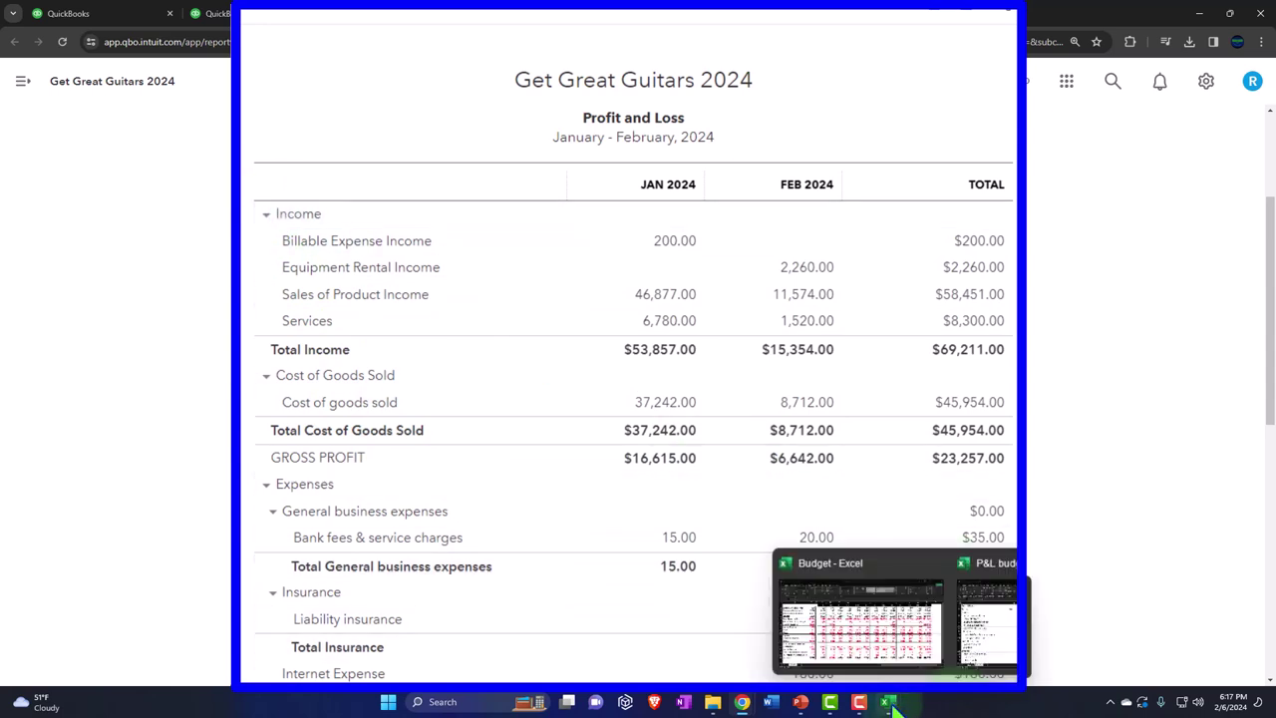
left_click(798, 599)
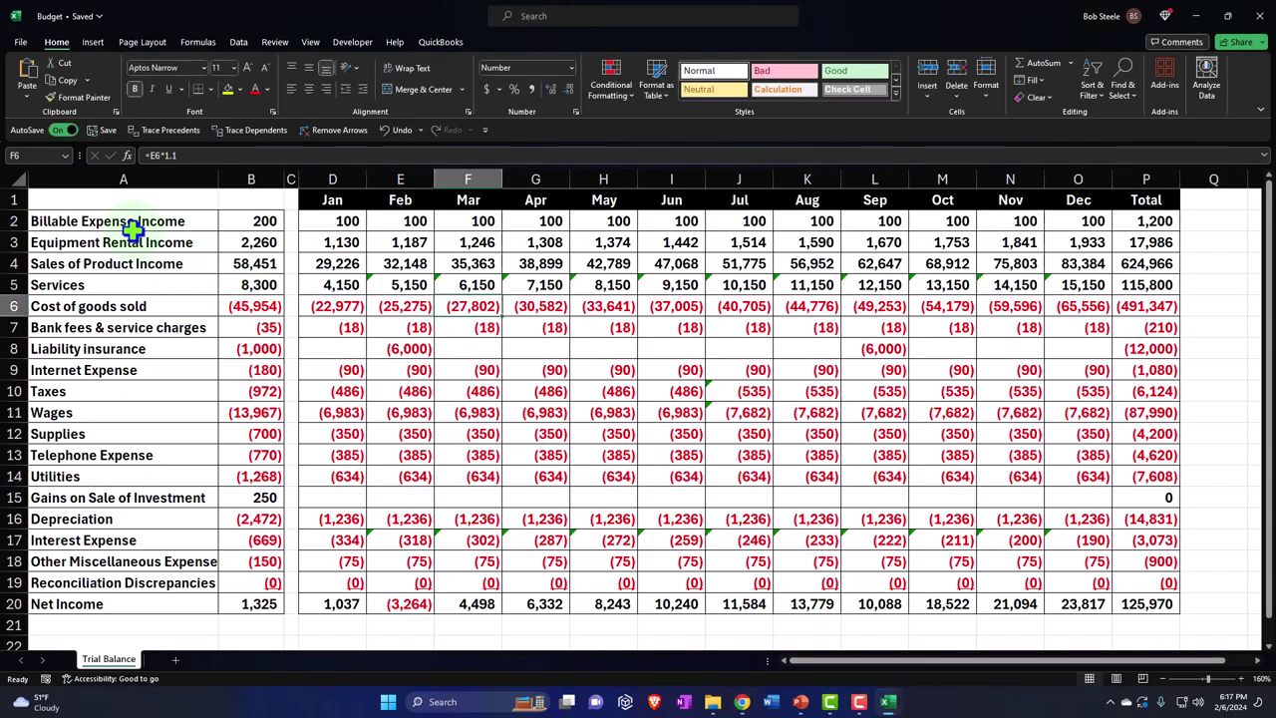
left_click_drag(56, 220, 138, 606)
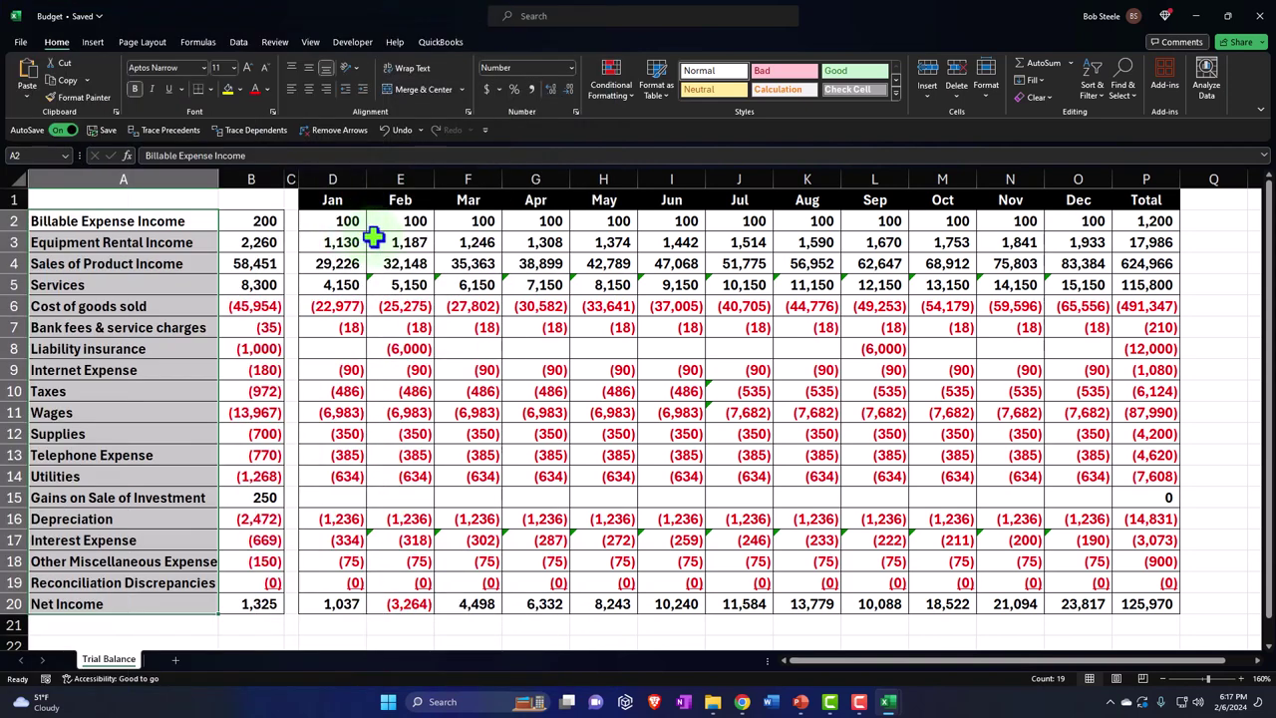
mouse_move(887, 702)
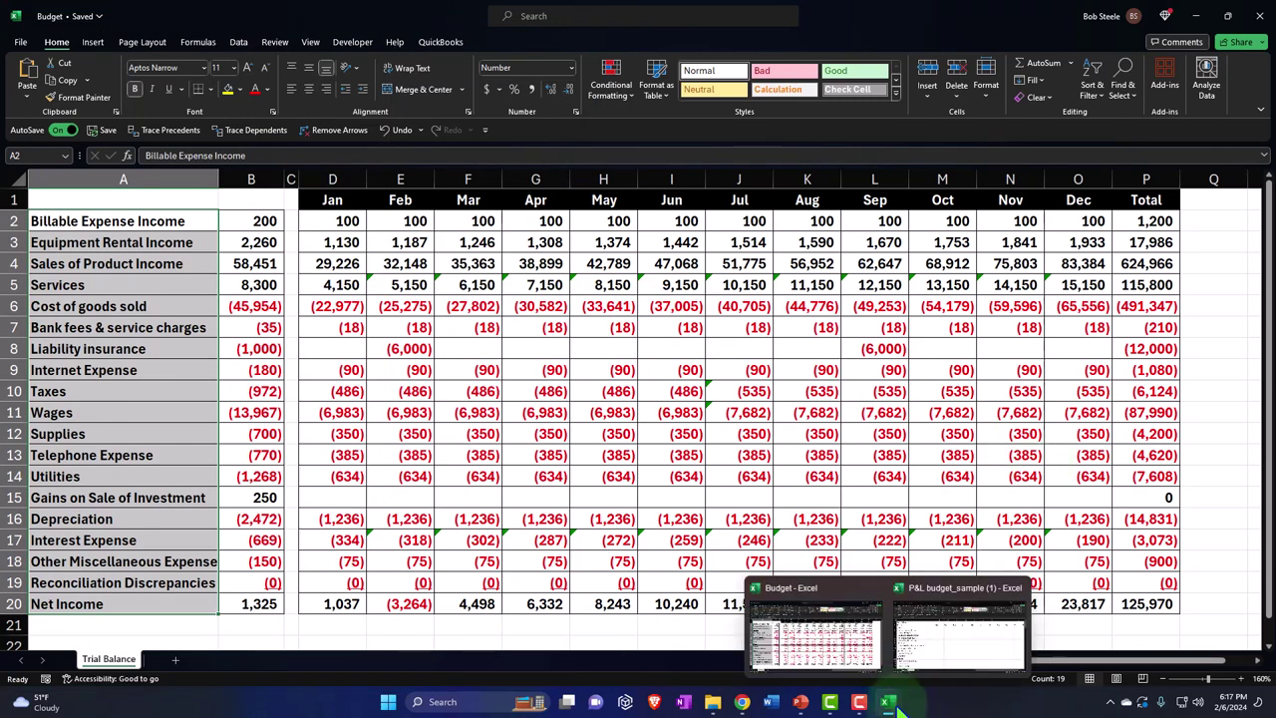
left_click(919, 624)
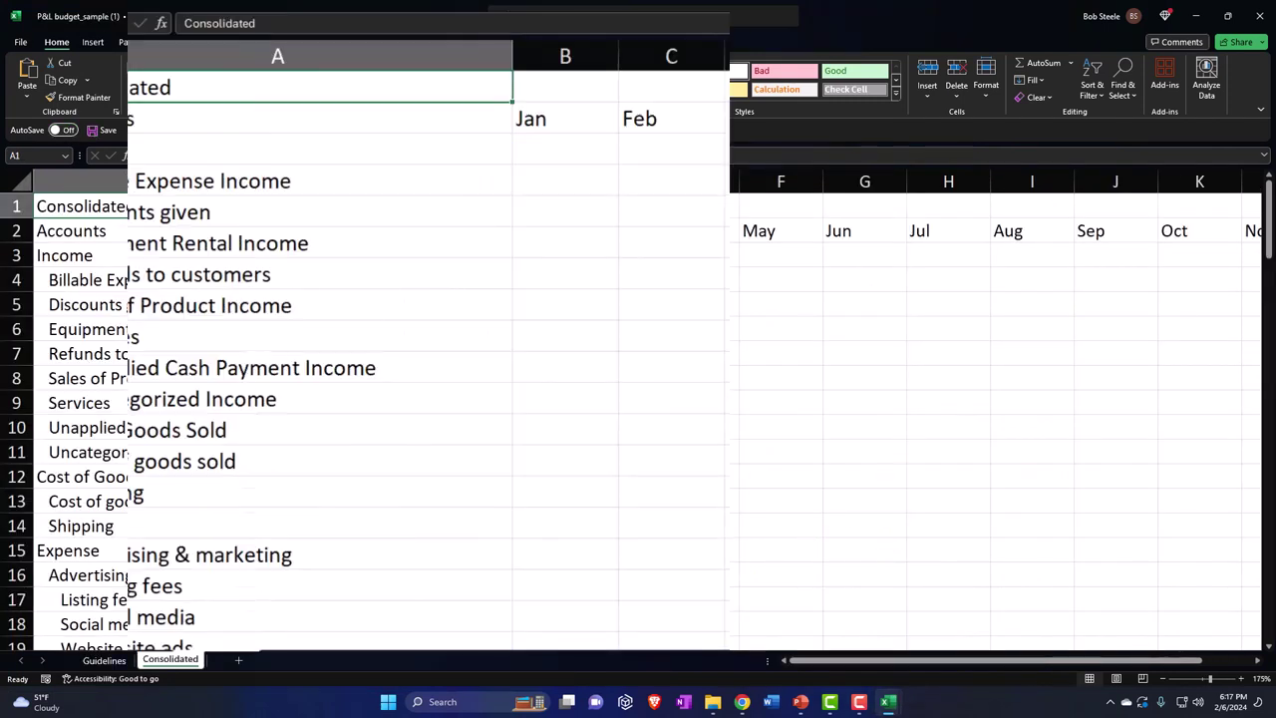
left_click(555, 289)
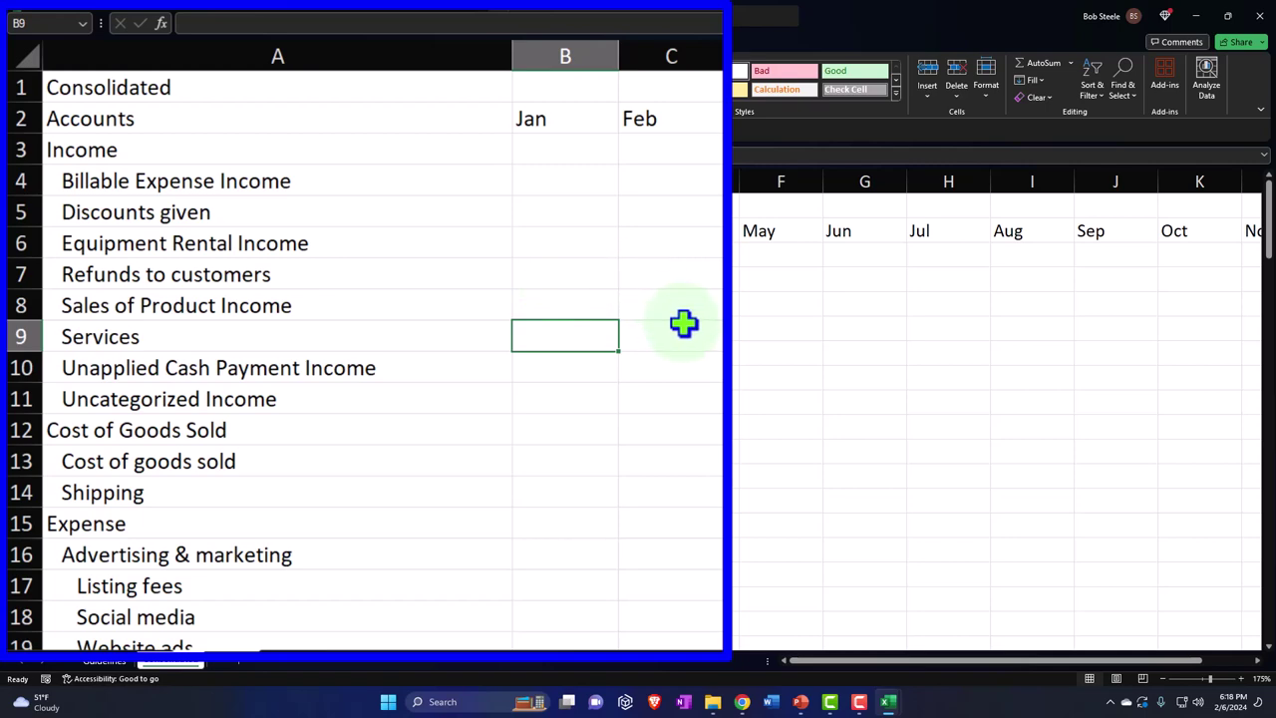
Step: Arrange the budget template and the Budget workbook side by side, with the template on the left half of the display
mouse_move(888, 702)
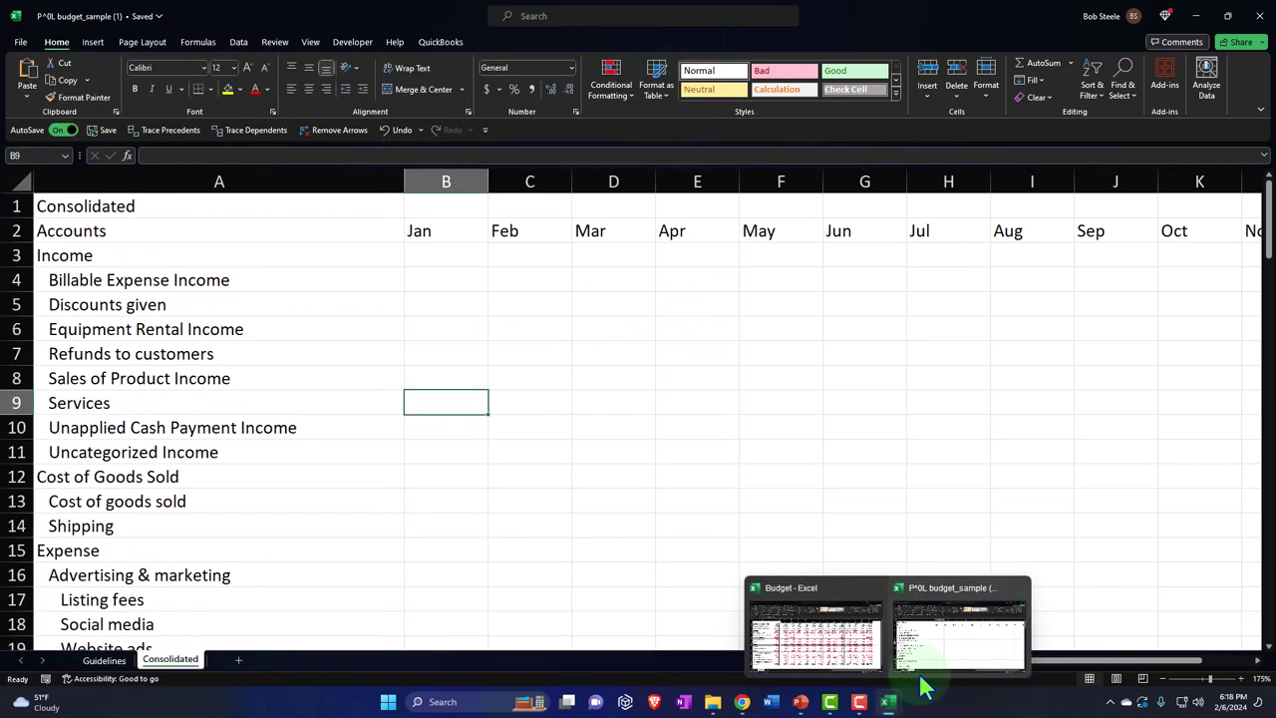
left_click(808, 638)
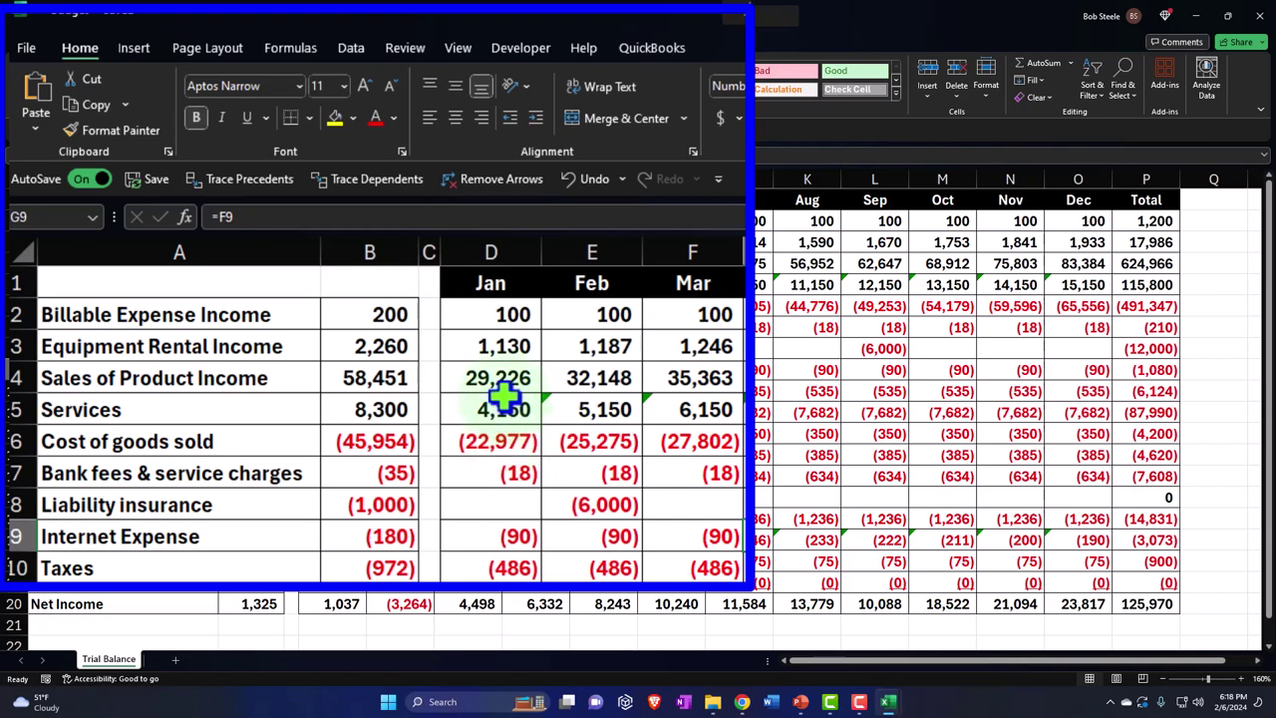
left_click_drag(534, 13, 795, 173)
left_click_drag(427, 23, 9, 149)
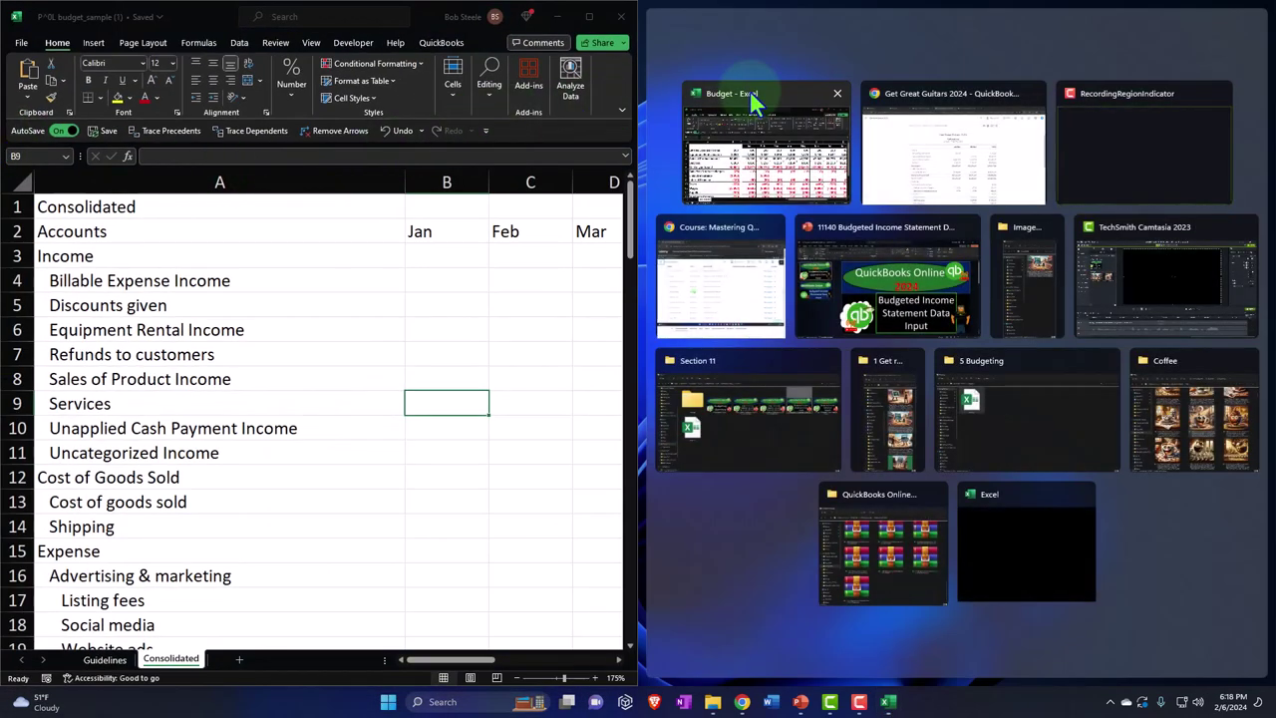
left_click(749, 90)
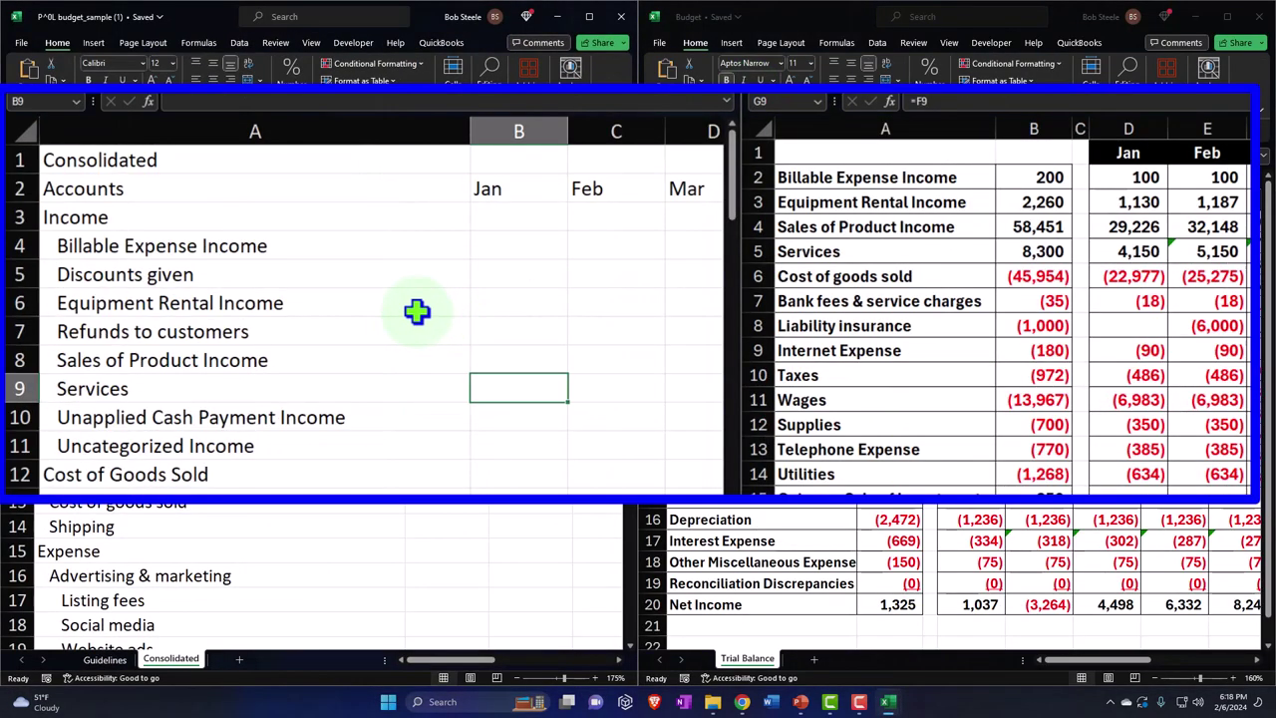
Step: Match Billable Expense Income to its template row and highlight cells A2:B2 in the Budget workbook with a fill color
left_click(855, 178)
left_click(847, 185)
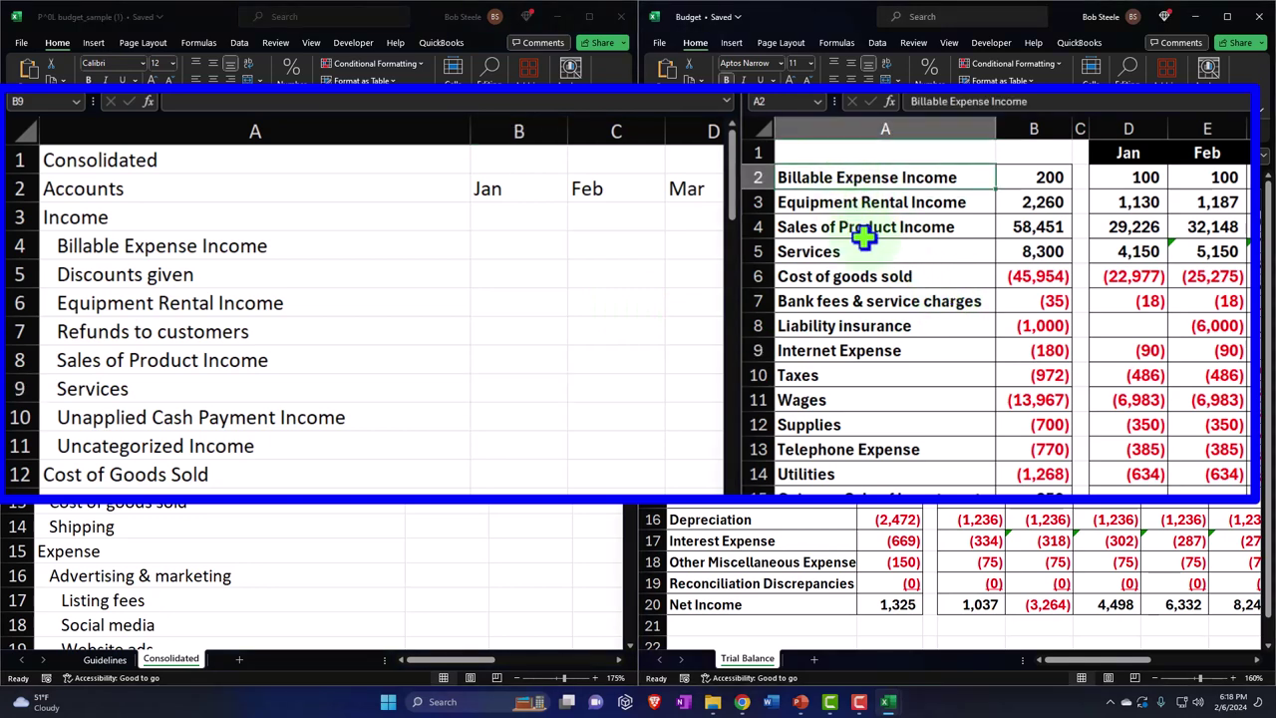
left_click(299, 240)
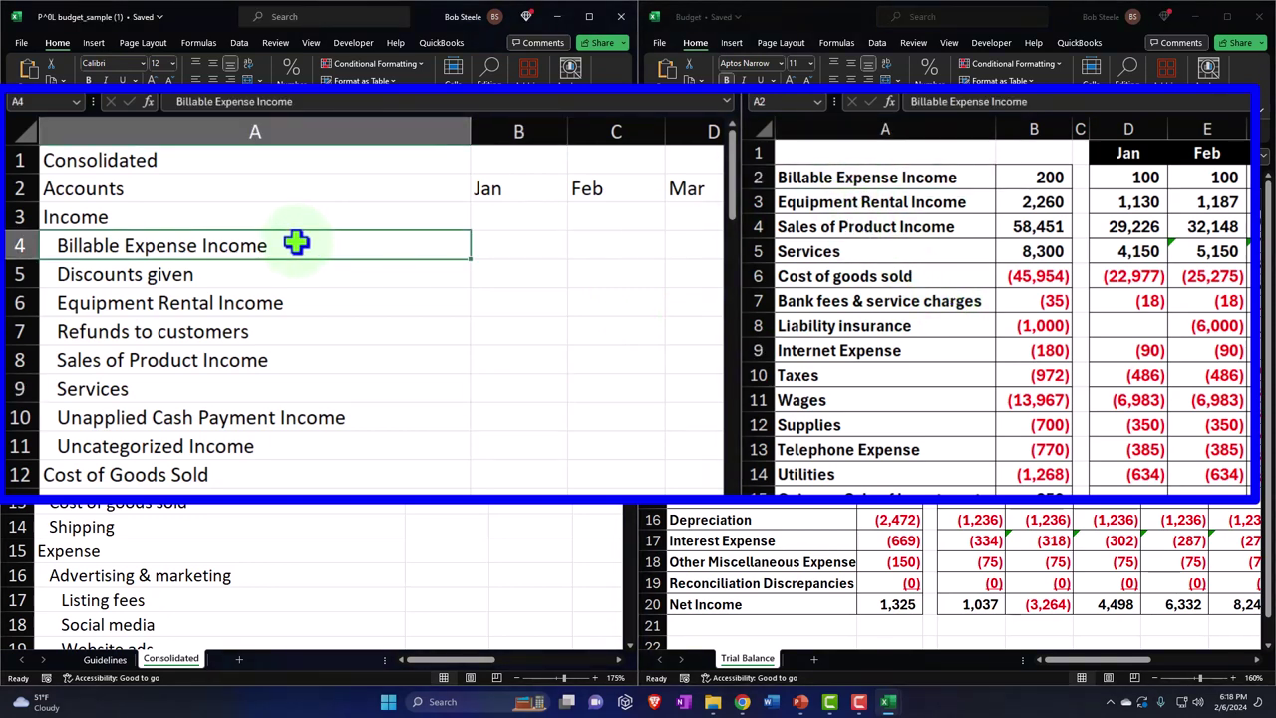
left_click(890, 169)
left_click_drag(898, 173, 1017, 175)
left_click(768, 97)
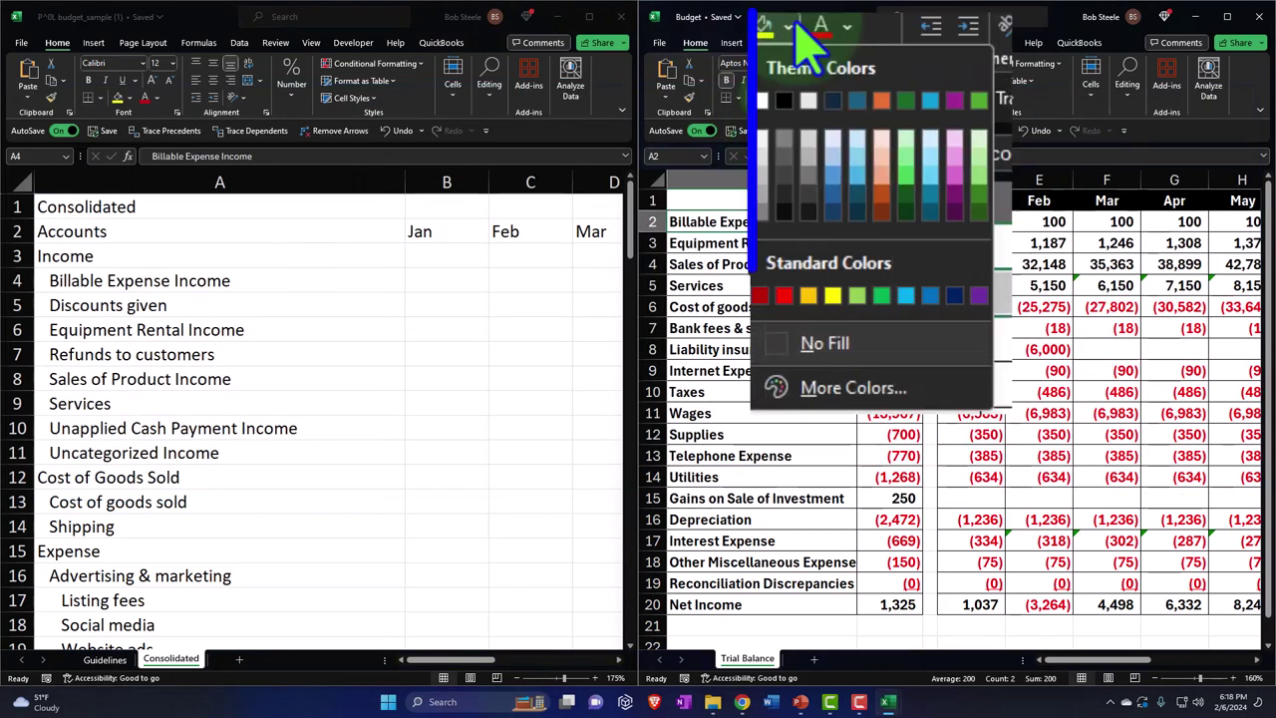
left_click(842, 291)
Step: Copy the January–December Billable Expense Income amounts (D2:O2) from the Budget workbook and paste them as values into the template starting at B3
left_click_drag(968, 219, 1137, 222)
left_click_drag(1106, 262, 929, 257)
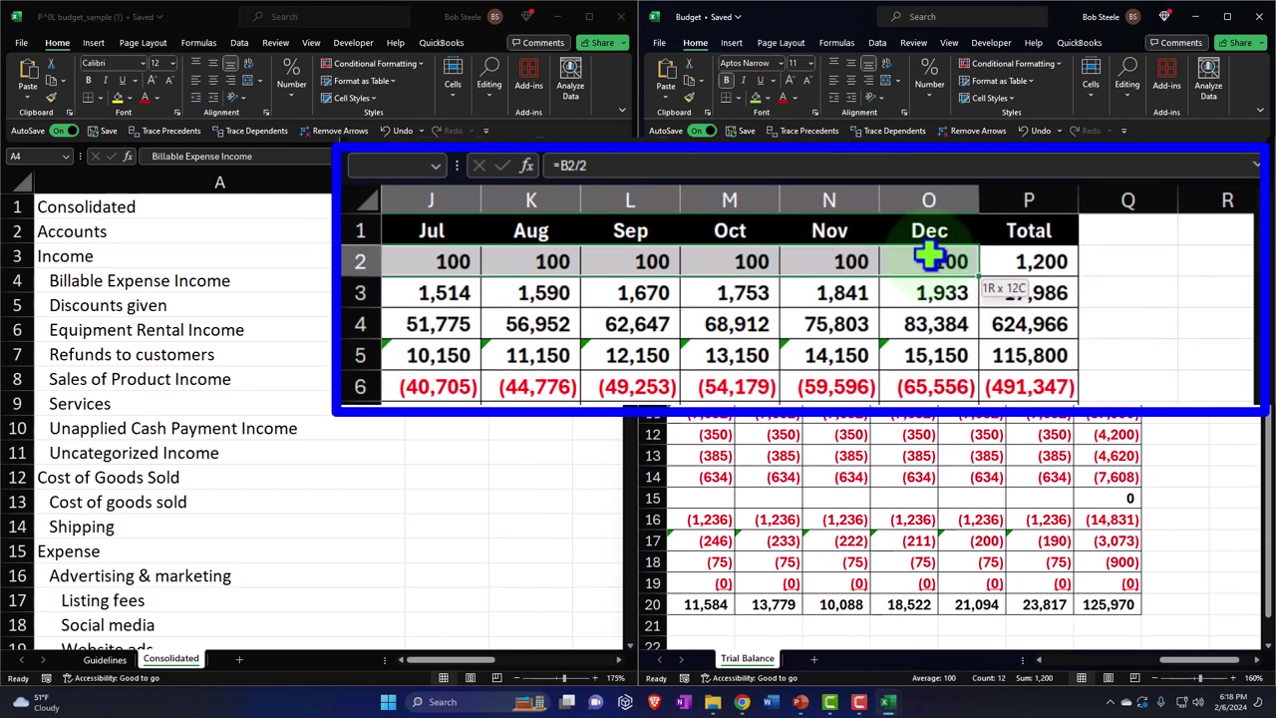
key("ctrl+c")
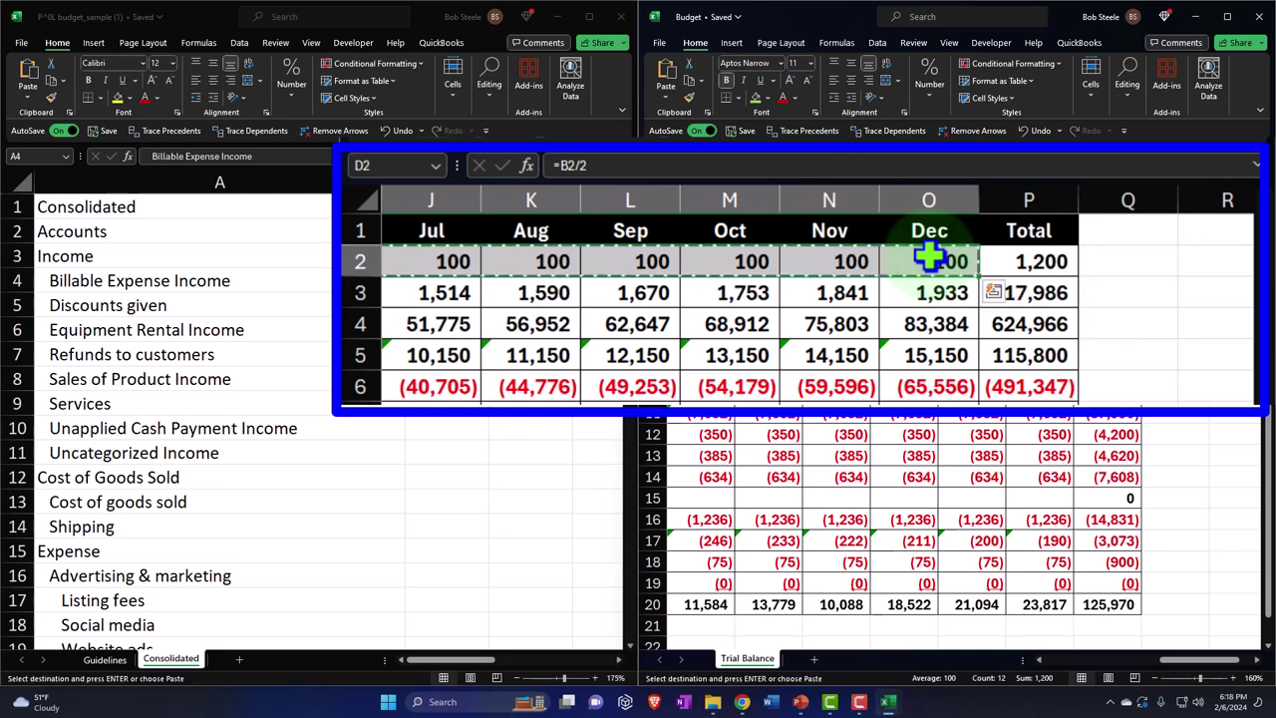
left_click(436, 249)
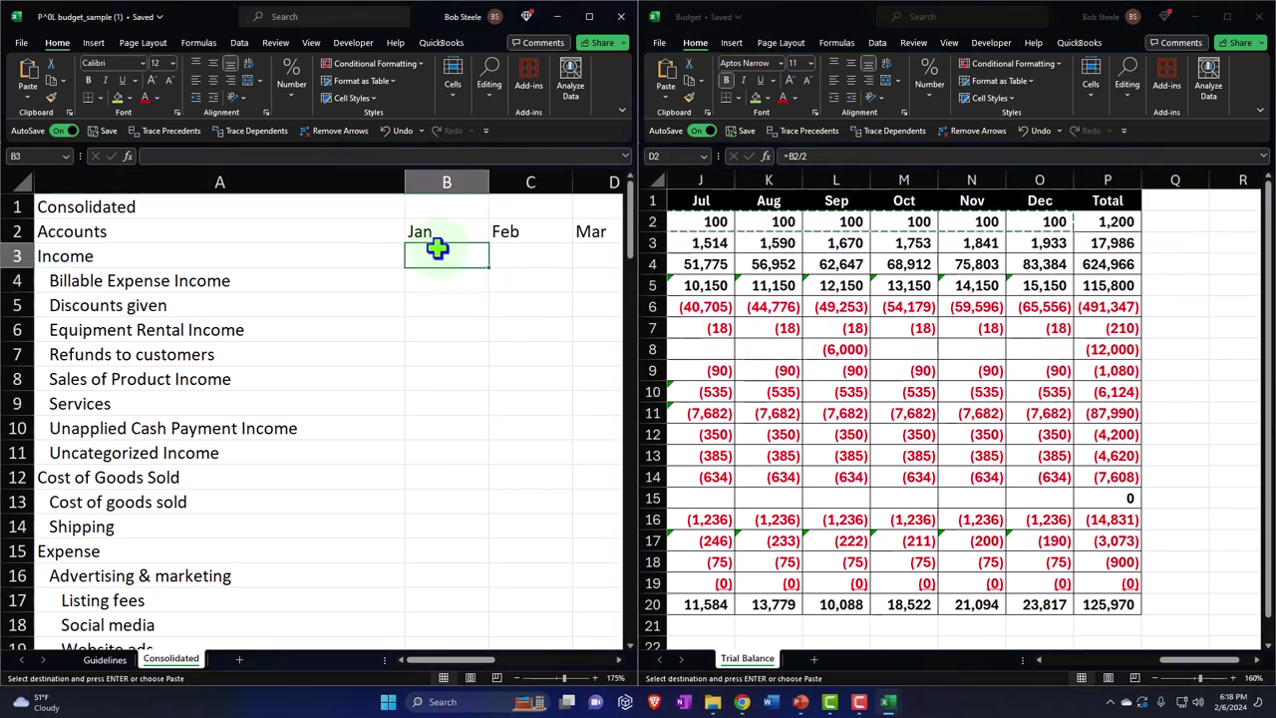
right_click(436, 249)
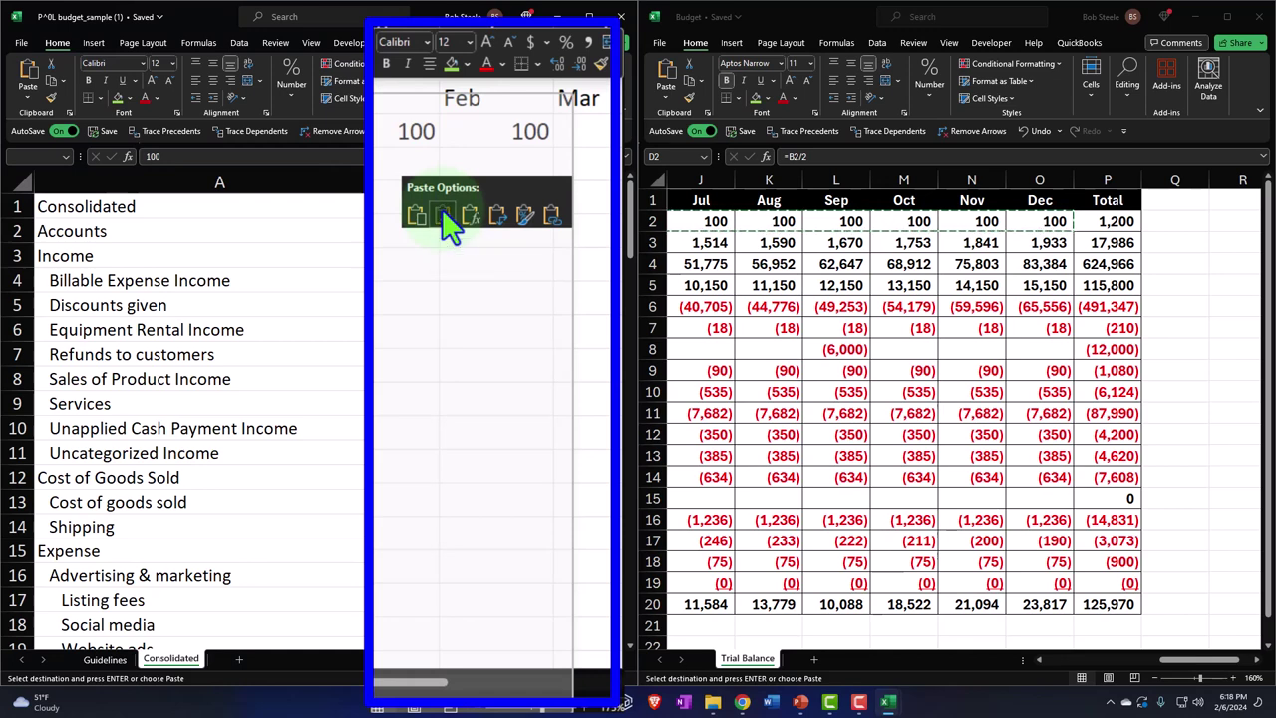
left_click(442, 208)
Step: Check the pasted monthly amounts in template row 3 from January through December against the account names in column A
key("Right")
key("Right")
key("Right")
key("Right")
key("Right")
key("Right")
key("Right")
key("Right")
key("Right")
key("Right")
key("Right")
key("Right")
key("Right")
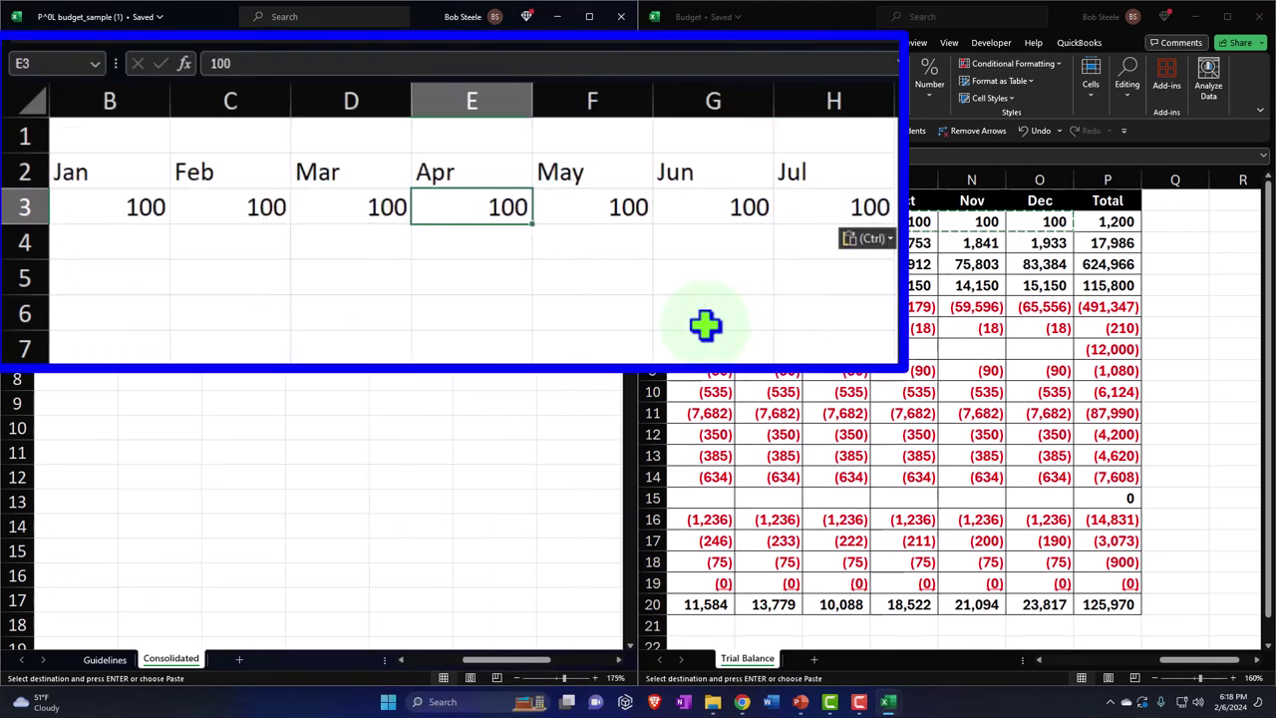
key("Left")
key("Left")
key("Left")
key("Left")
key("Left")
key("Left")
key("Left")
key("Left")
key("Left")
key("Left")
key("Left")
key("Left")
key("Left")
key("Left")
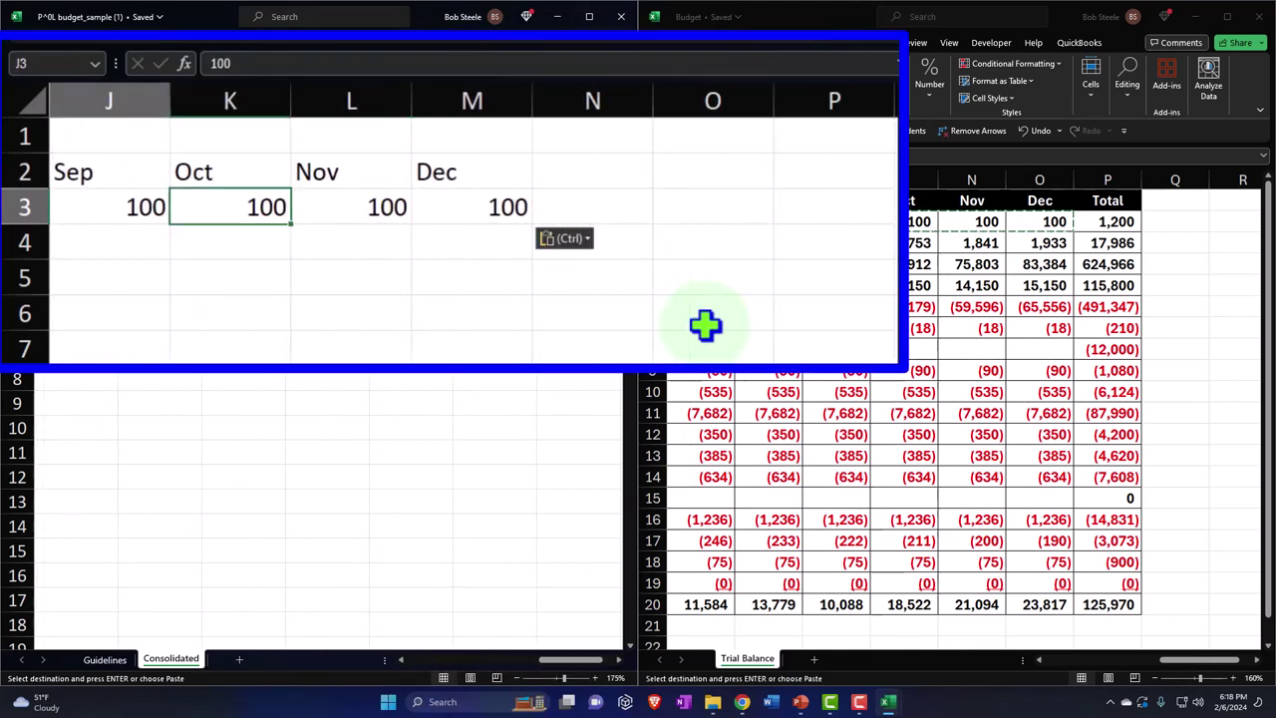
key("Down")
key("Down")
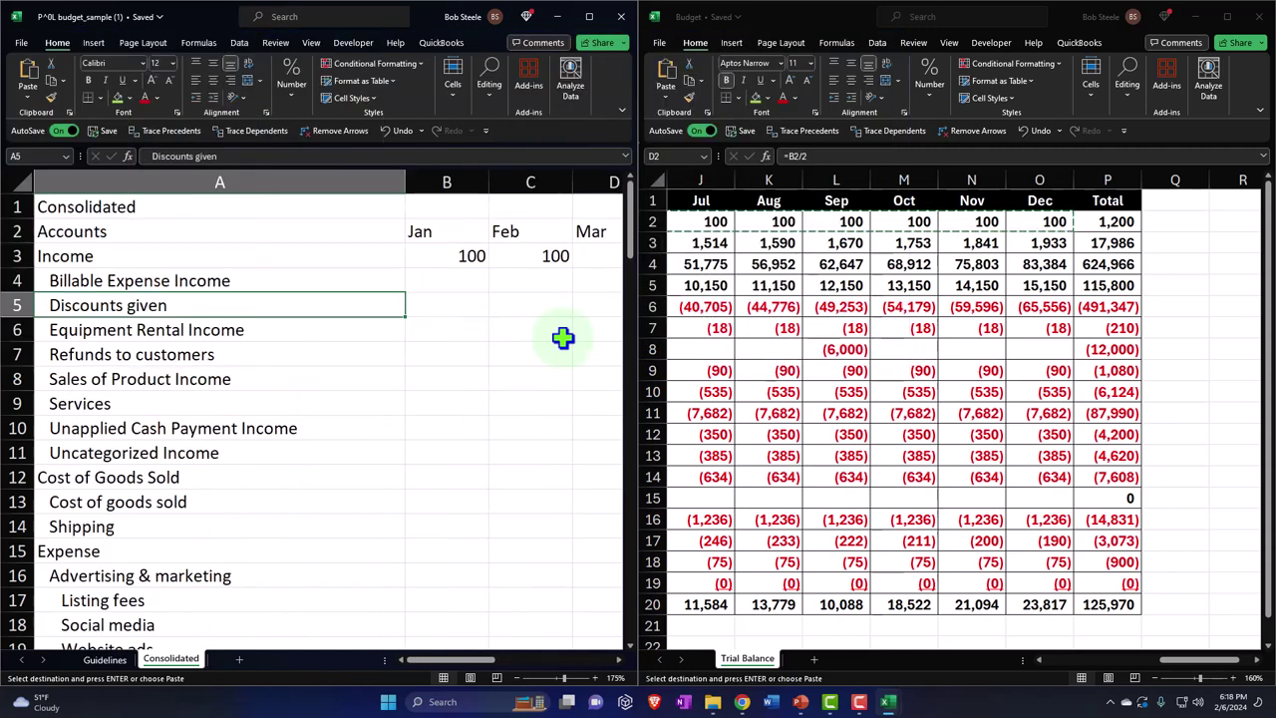
Step: Highlight the Equipment Rental Income cells A3:B3 in the Budget workbook with the green fill
key("Left")
key("Left")
key("Left")
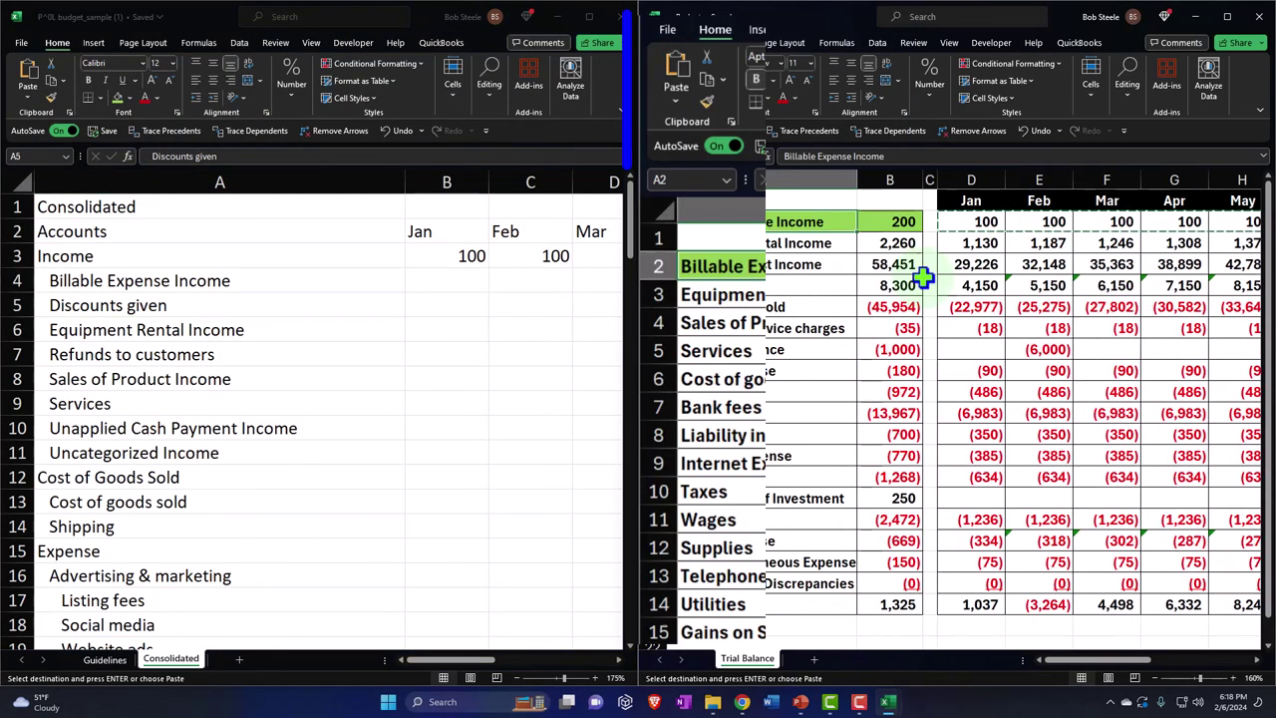
key("Down")
key("shift+Right")
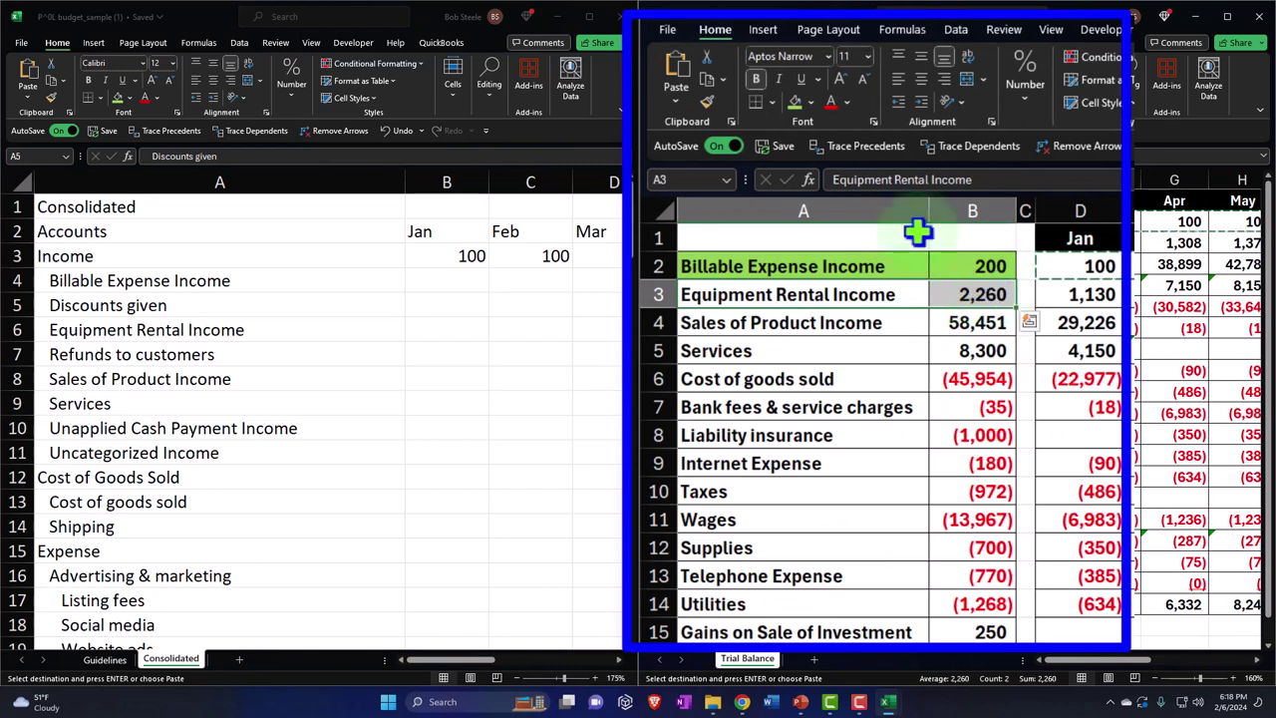
left_click(796, 101)
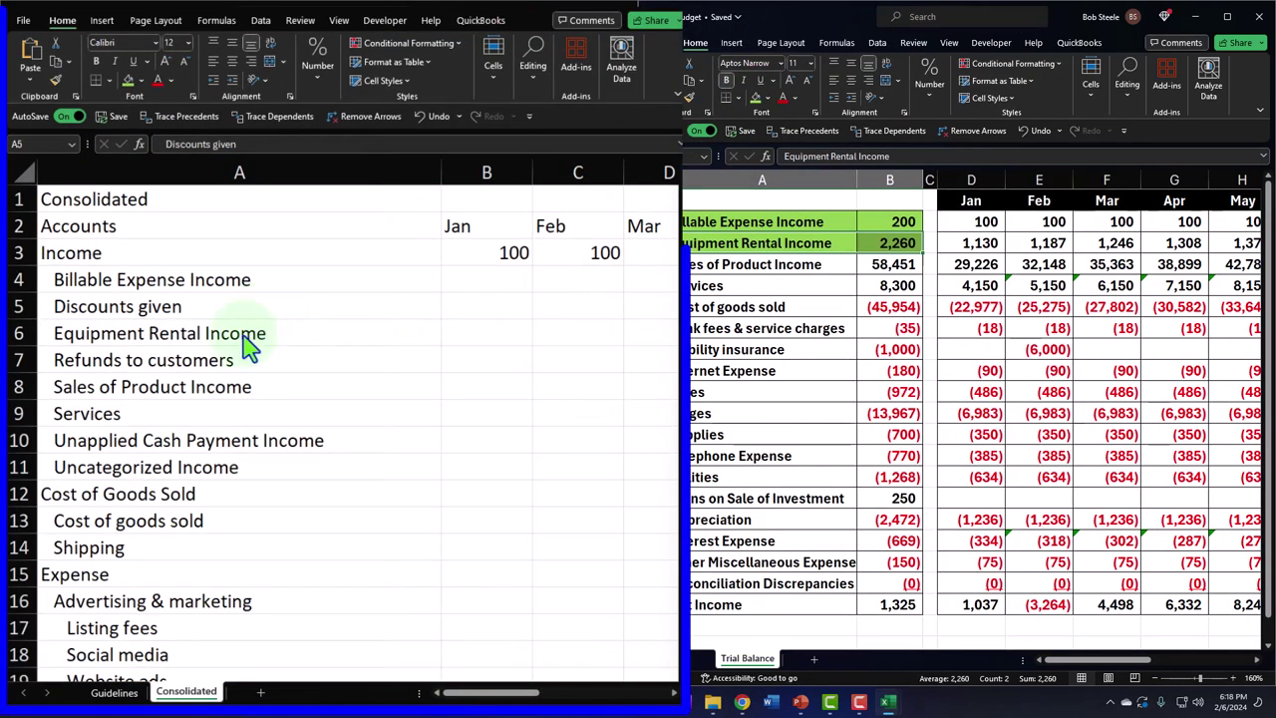
Step: Move the template's January–December amounts from B3:M3 down to row 4, beside Billable Expense Income
left_click(153, 275)
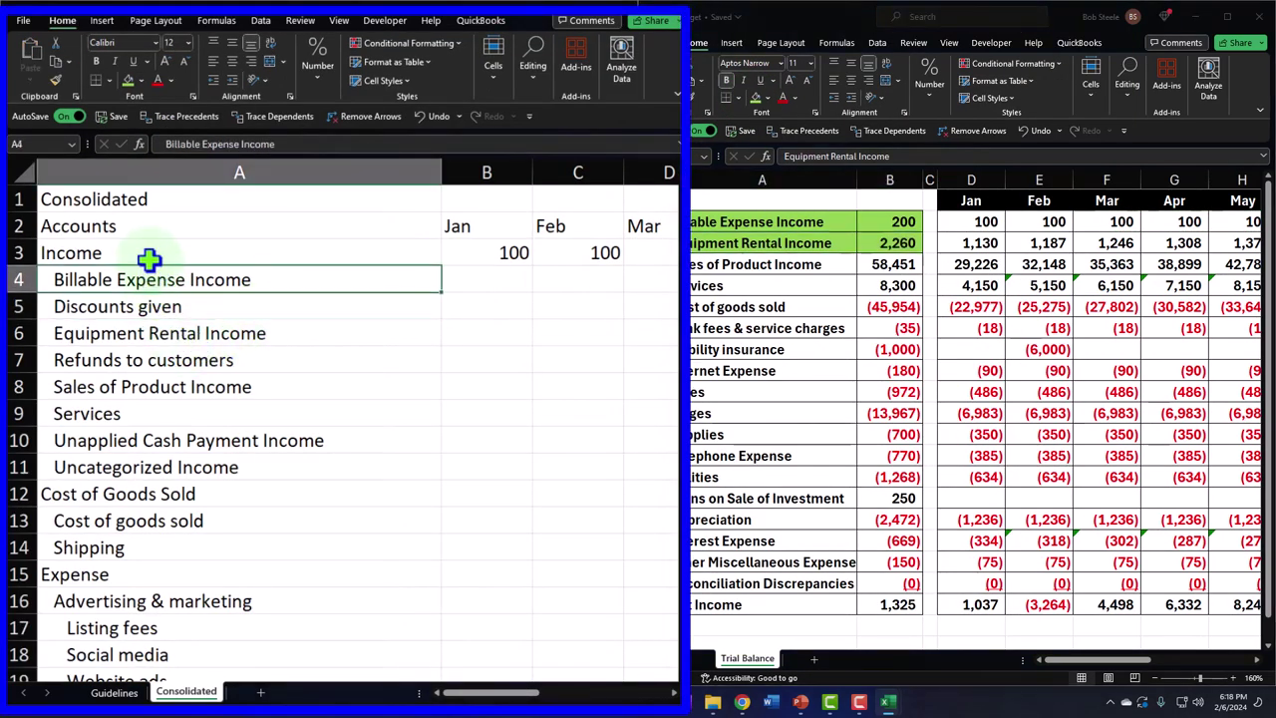
left_click(239, 252)
left_click_drag(489, 250, 569, 250)
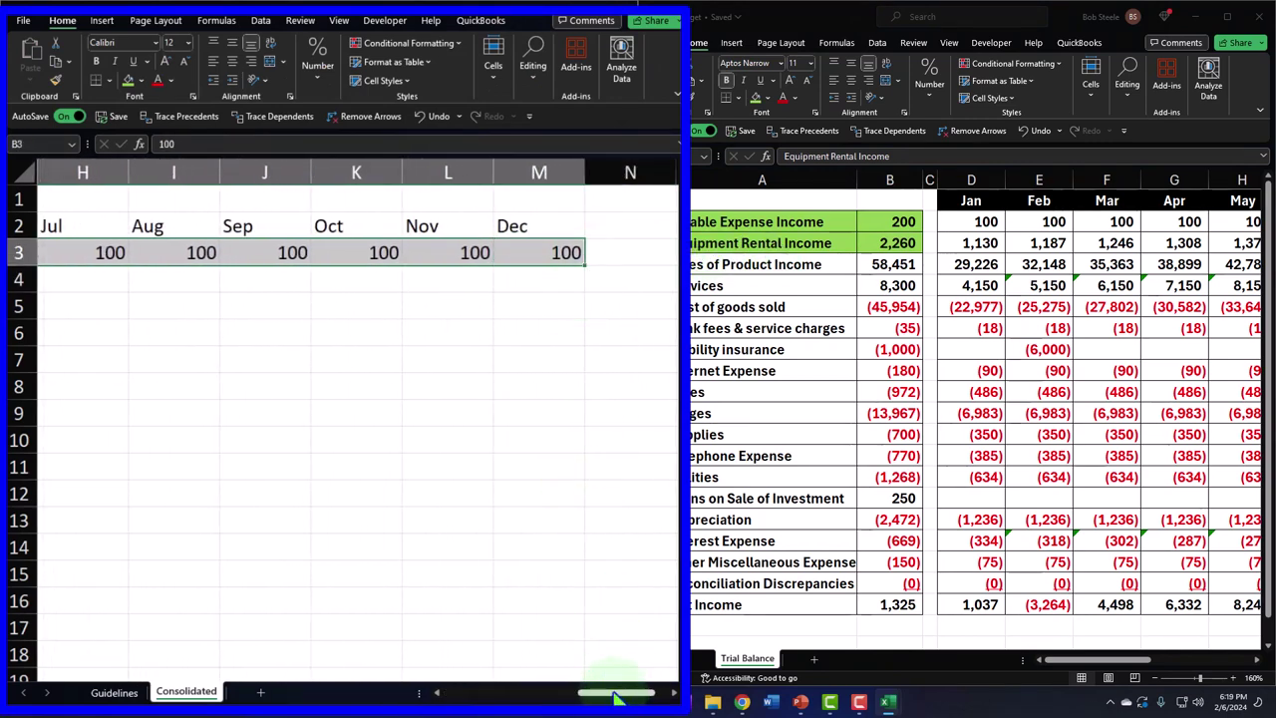
left_click_drag(612, 692, 419, 674)
mouse_move(482, 269)
left_mouse_down()
mouse_move(485, 285)
mouse_move(478, 277)
left_mouse_up()
Step: Fill the template's Billable Expense Income (A4) and Equipment Rental Income (A6) account names with green
left_click(271, 279)
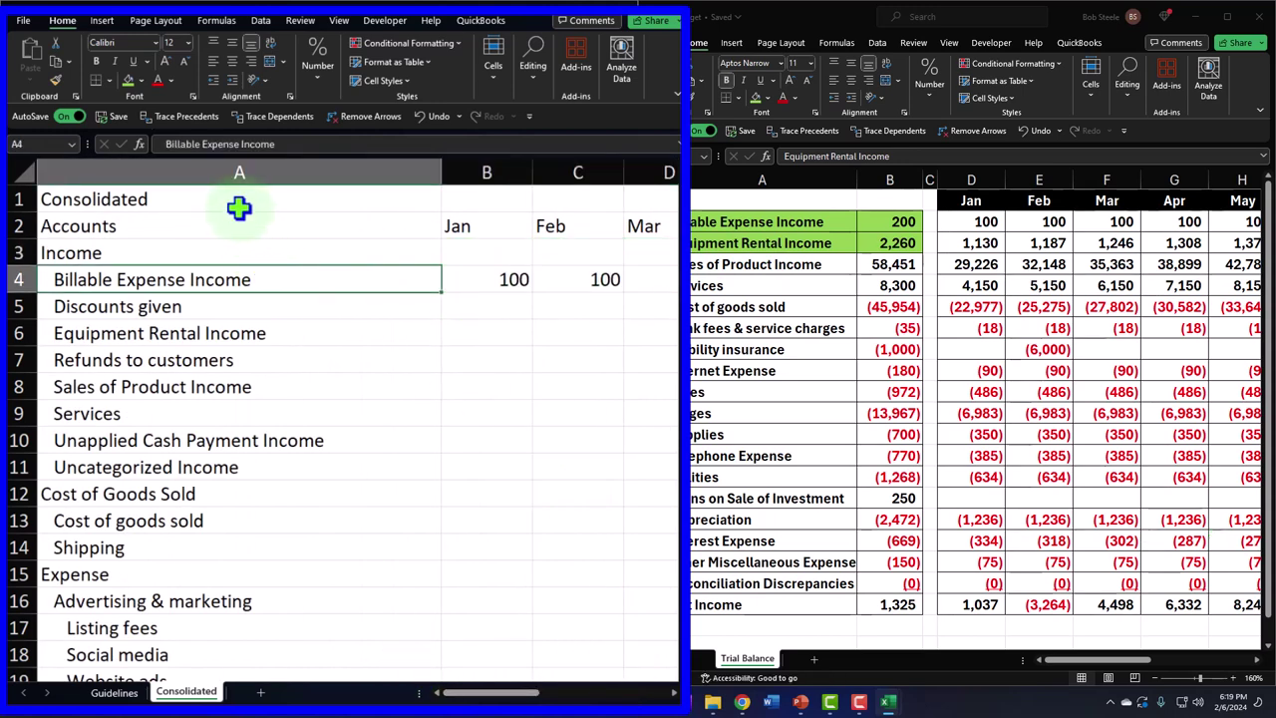
left_click(129, 82)
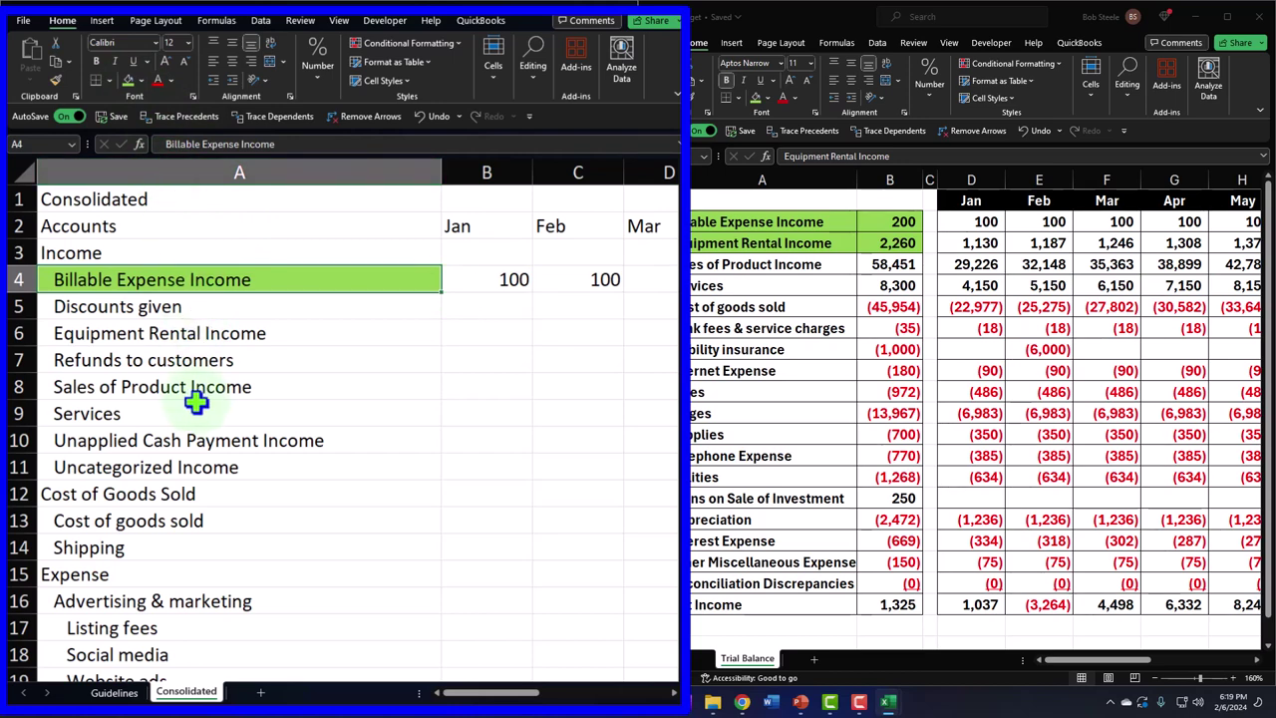
left_click(158, 337)
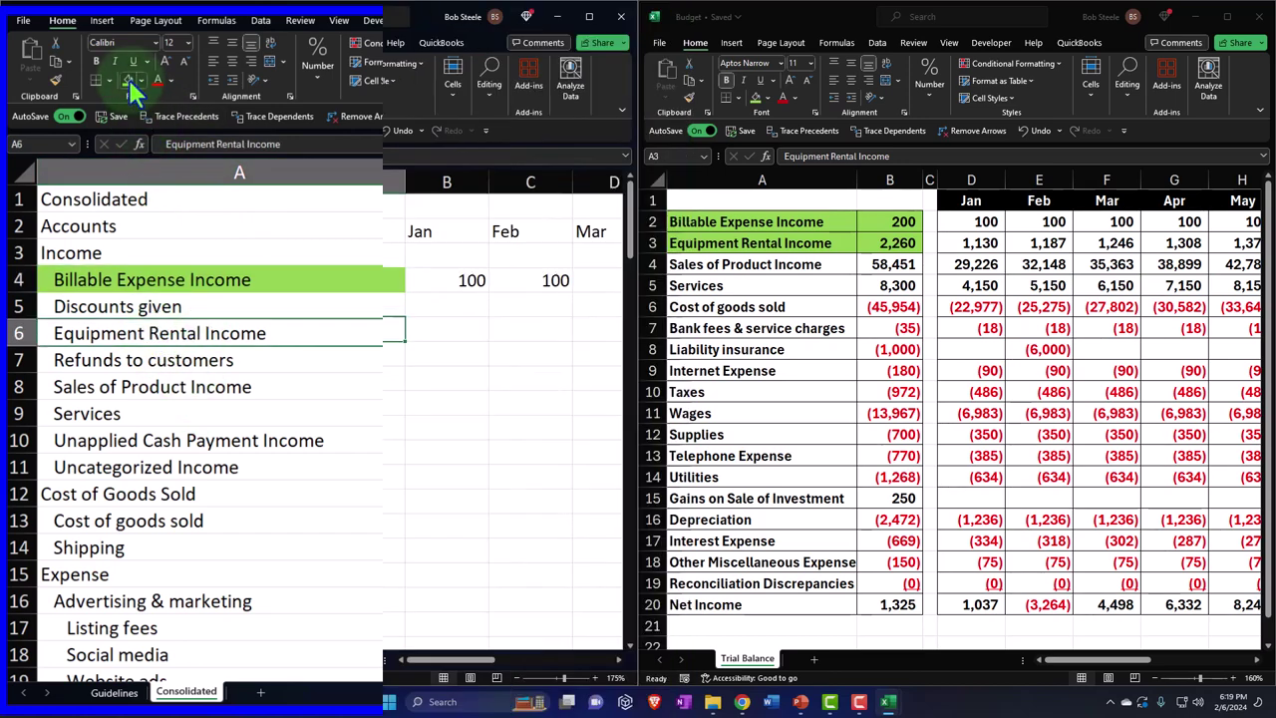
left_click(128, 80)
Step: Copy the January–December Equipment Rental Income amounts (D3:O3) from the Budget workbook and paste them as values at B6 in the template
left_click(937, 254)
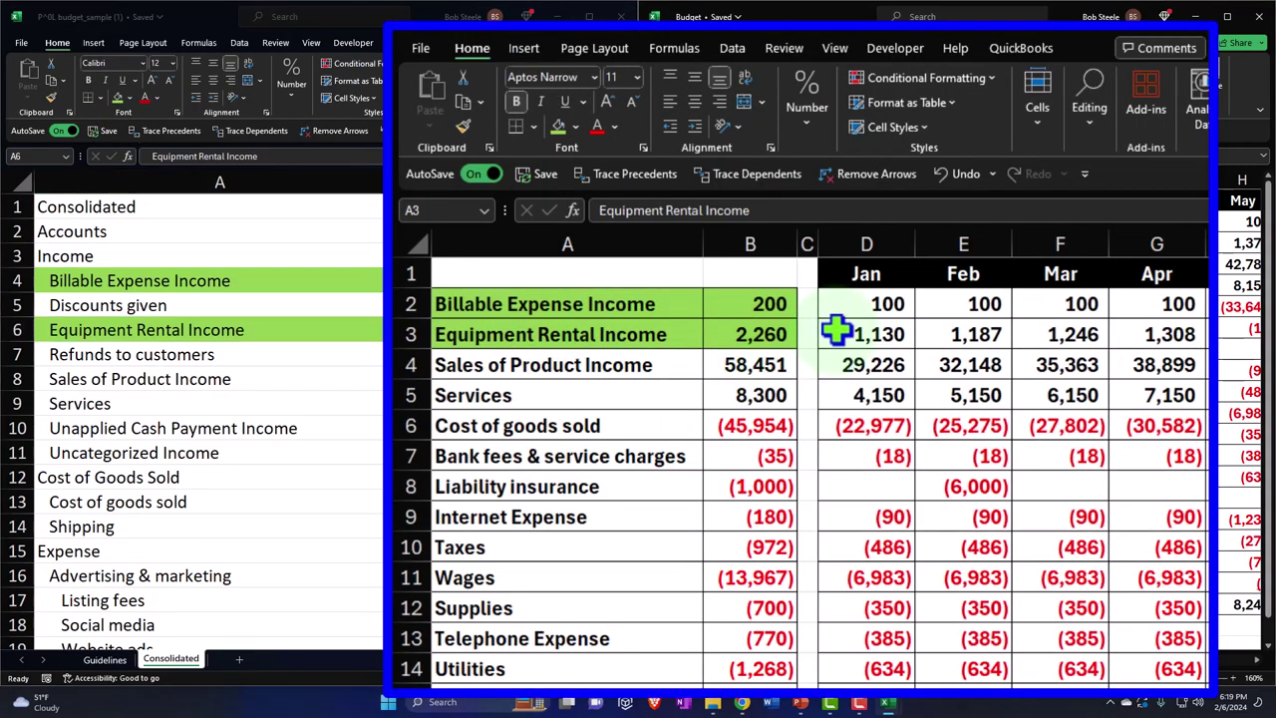
left_click_drag(873, 319, 941, 335)
key("ctrl+c")
left_click(442, 330)
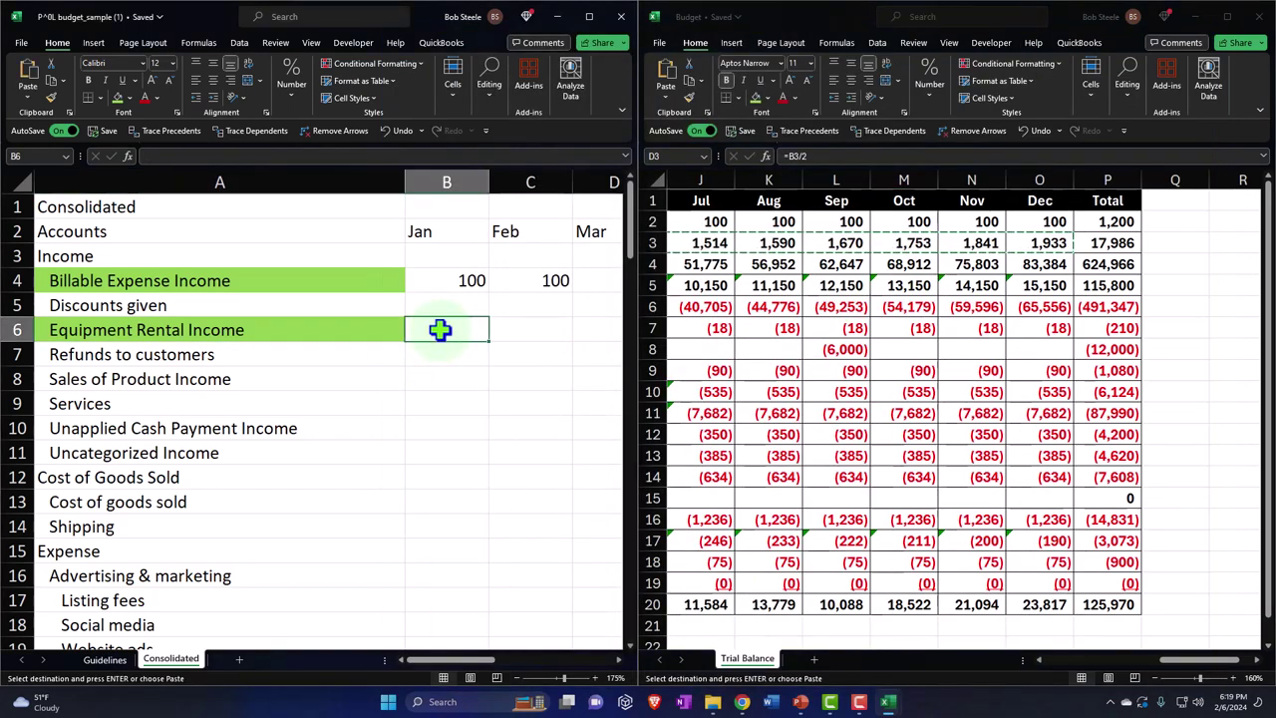
right_click(442, 330)
left_click(450, 211)
Step: Highlight Sales of Product Income in green in both workbooks: A4:B4 in the Budget workbook and A8 in the template
left_click(483, 384)
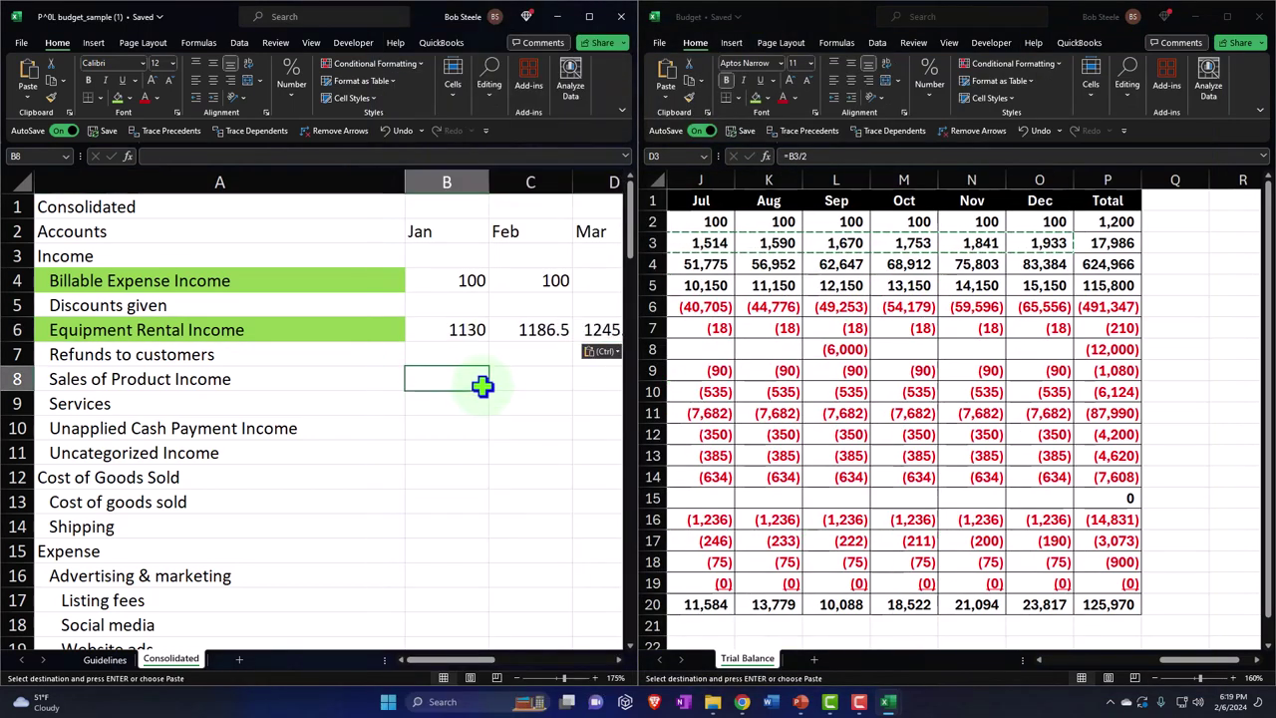
key("Left")
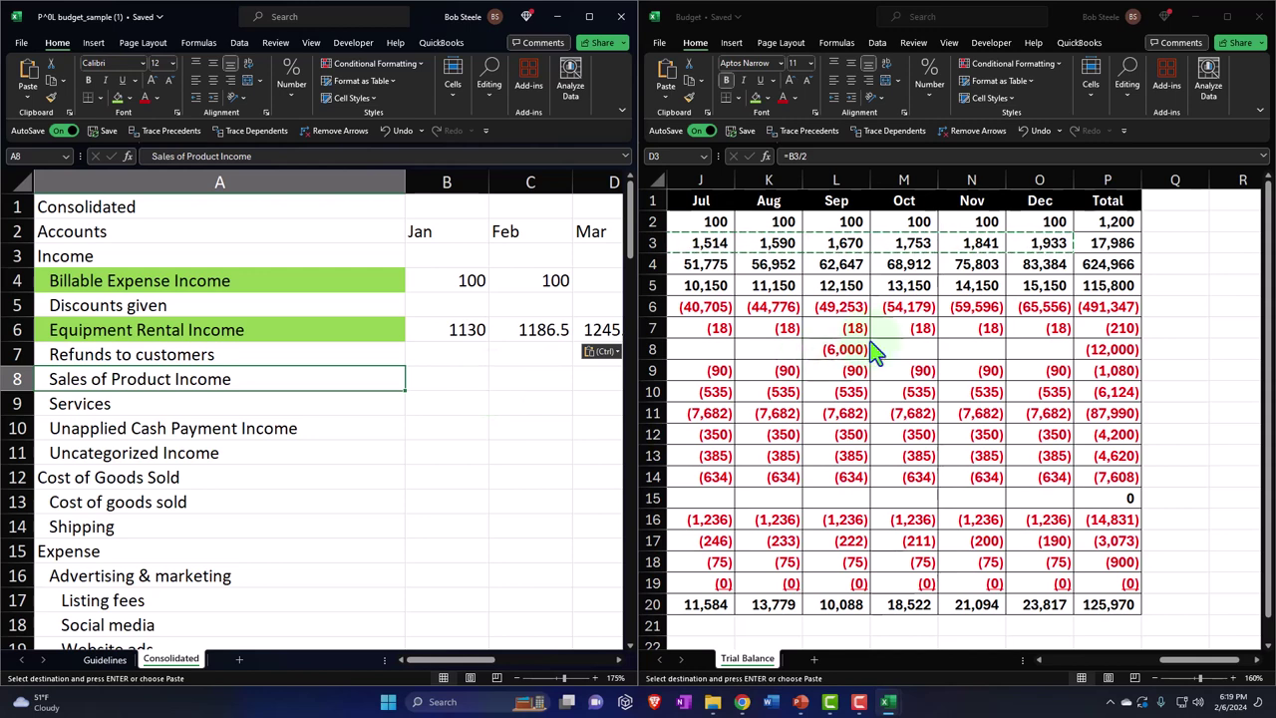
left_click(851, 265)
key("Home")
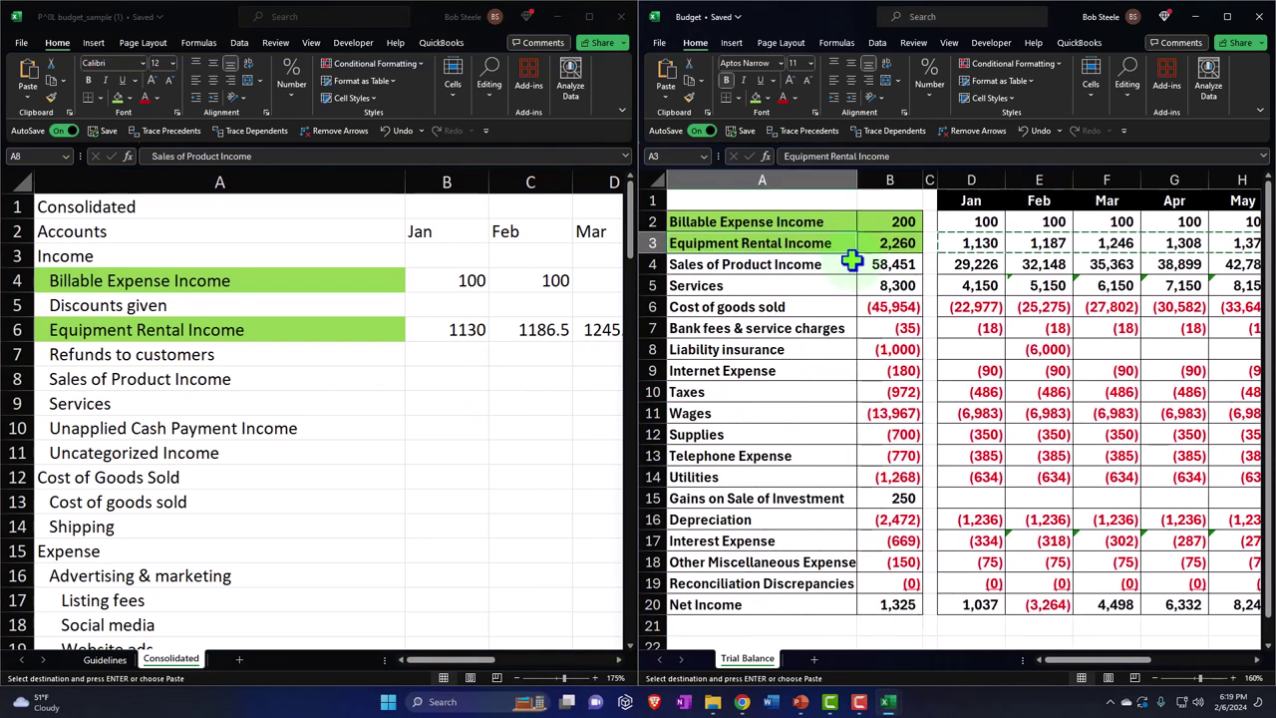
left_click_drag(812, 265, 858, 265)
left_click(588, 142)
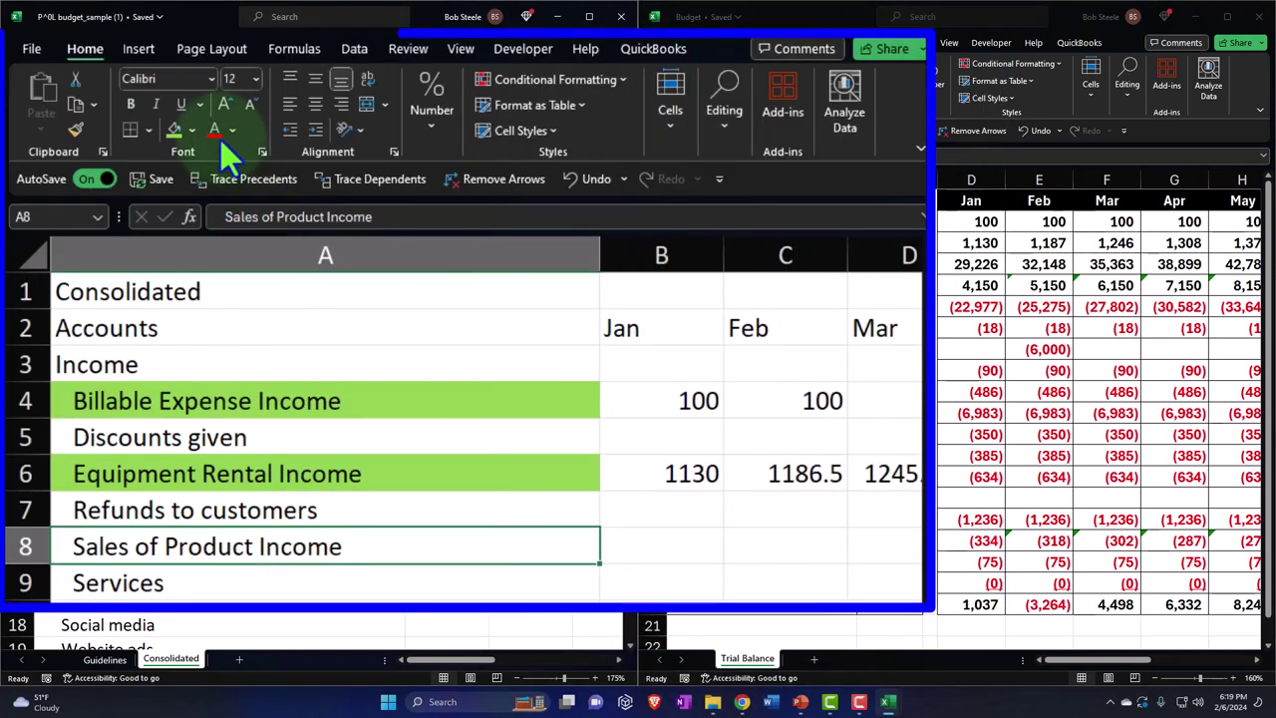
left_click(118, 98)
Step: Copy the January–December Sales of Product Income amounts (D4:O4) from the Budget workbook and paste them as values at B8 in the template
left_click(985, 287)
left_click_drag(985, 264, 1071, 265)
key("ctrl+c")
left_click(456, 377)
right_click(456, 377)
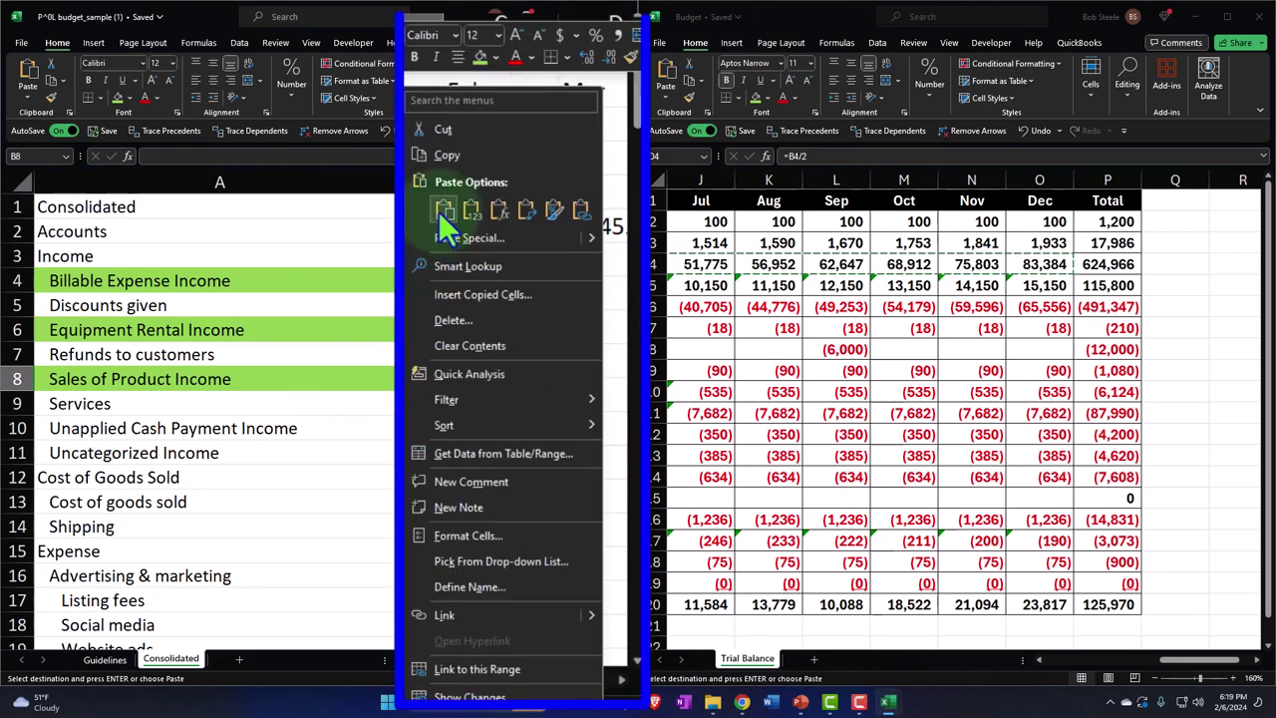
left_click(509, 317)
Step: Highlight the Services cells A5:B5 in the Budget workbook with the green fill
left_click(445, 451)
key("Left")
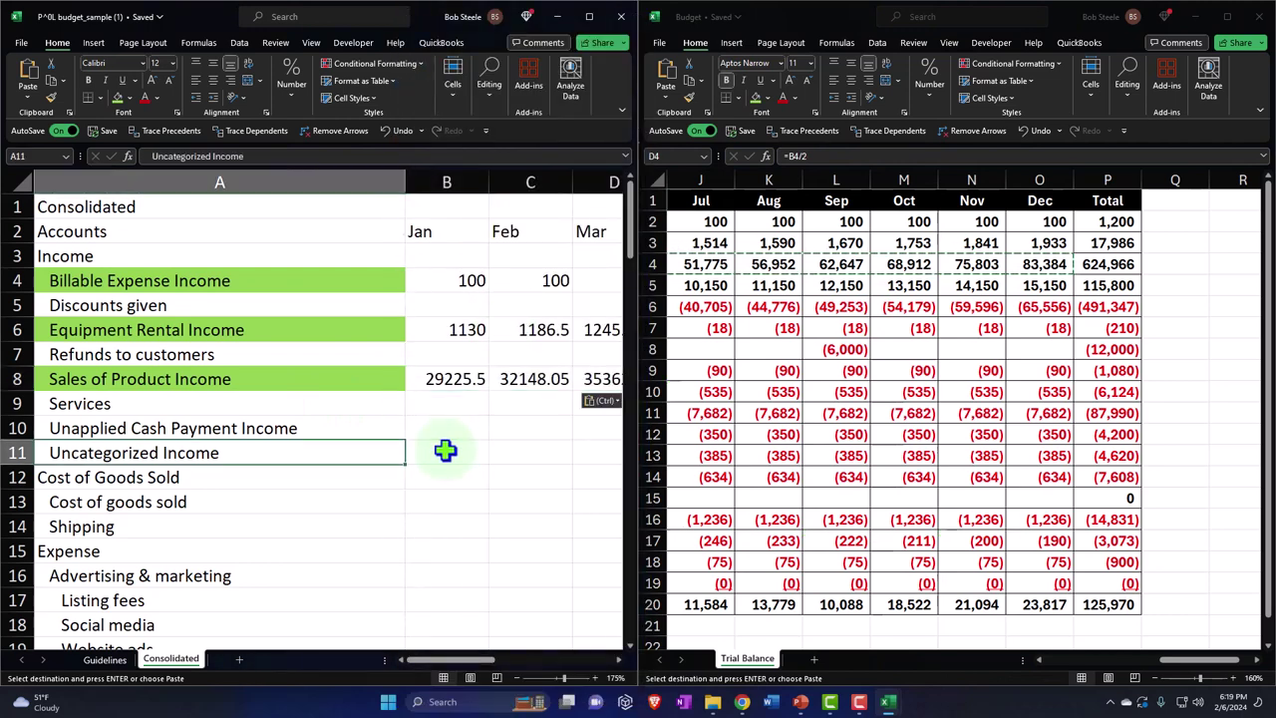
key("Left")
key("Left")
key("Left")
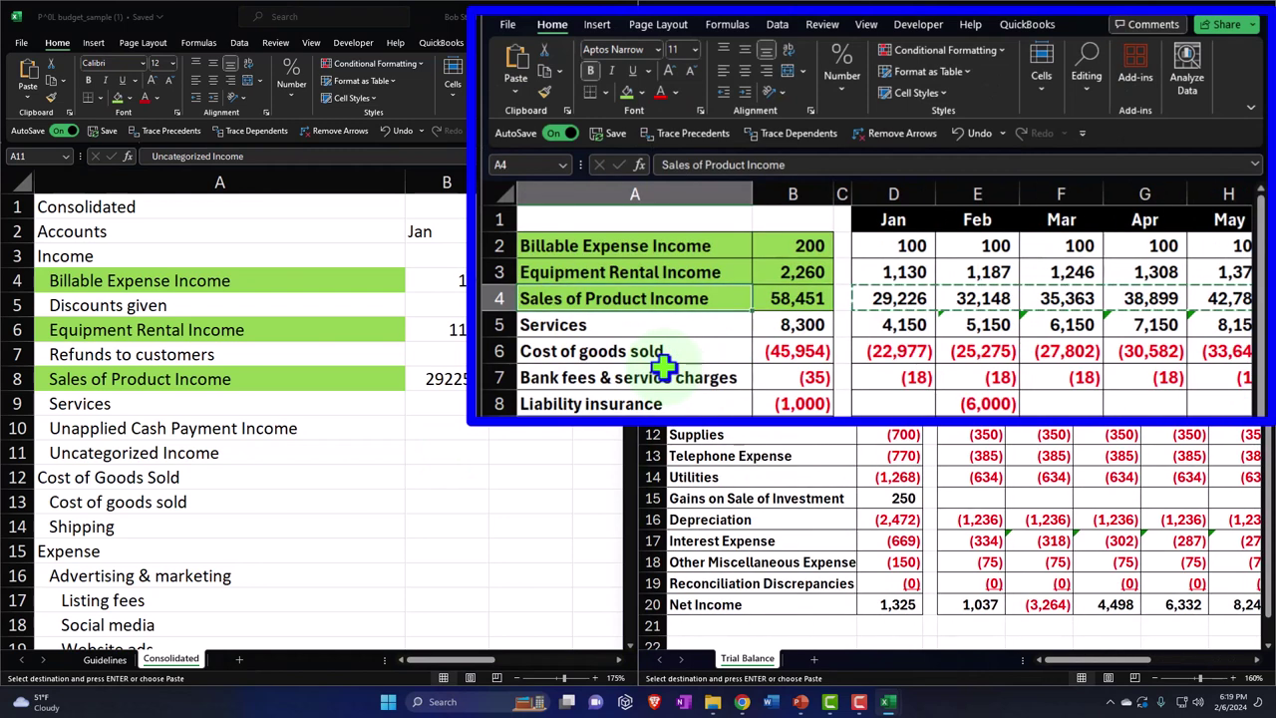
left_click_drag(638, 325, 758, 319)
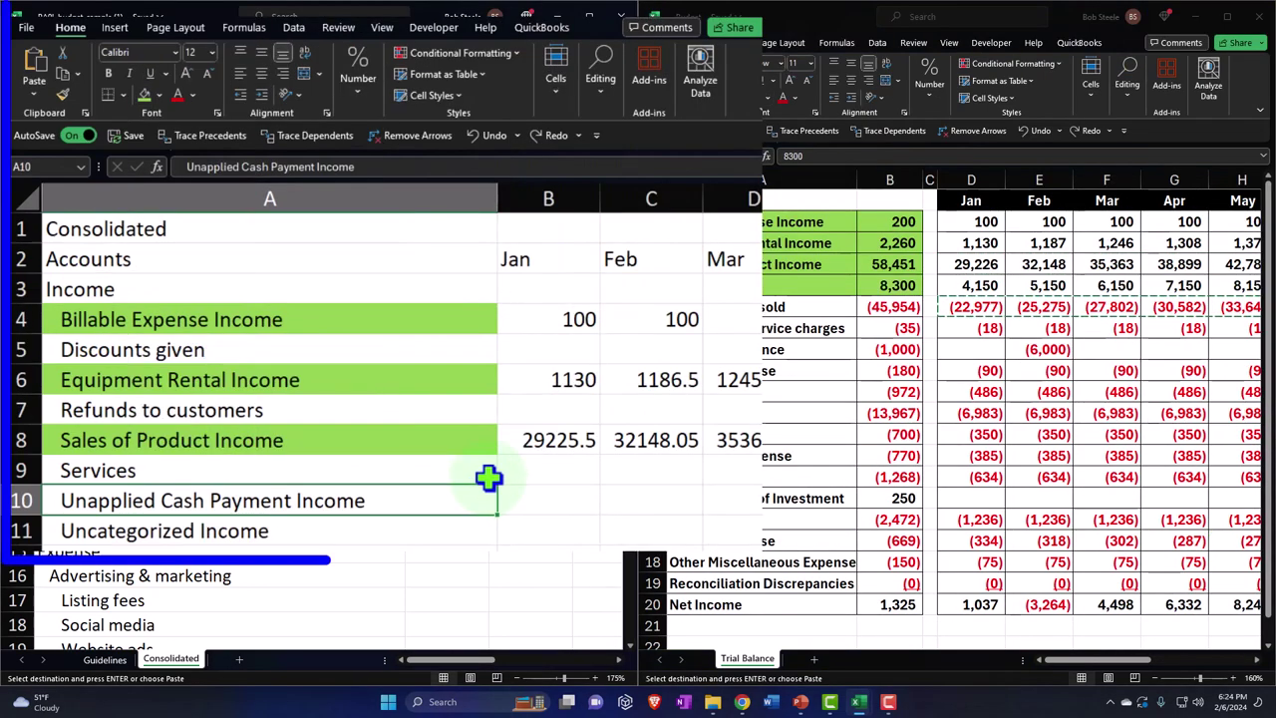
Step: Format the template's monthly amount cells from B4 across and down as Currency with no symbol, zero decimal places and red bracketed negatives
left_click_drag(549, 319, 468, 563)
left_click_drag(546, 662, 246, 639)
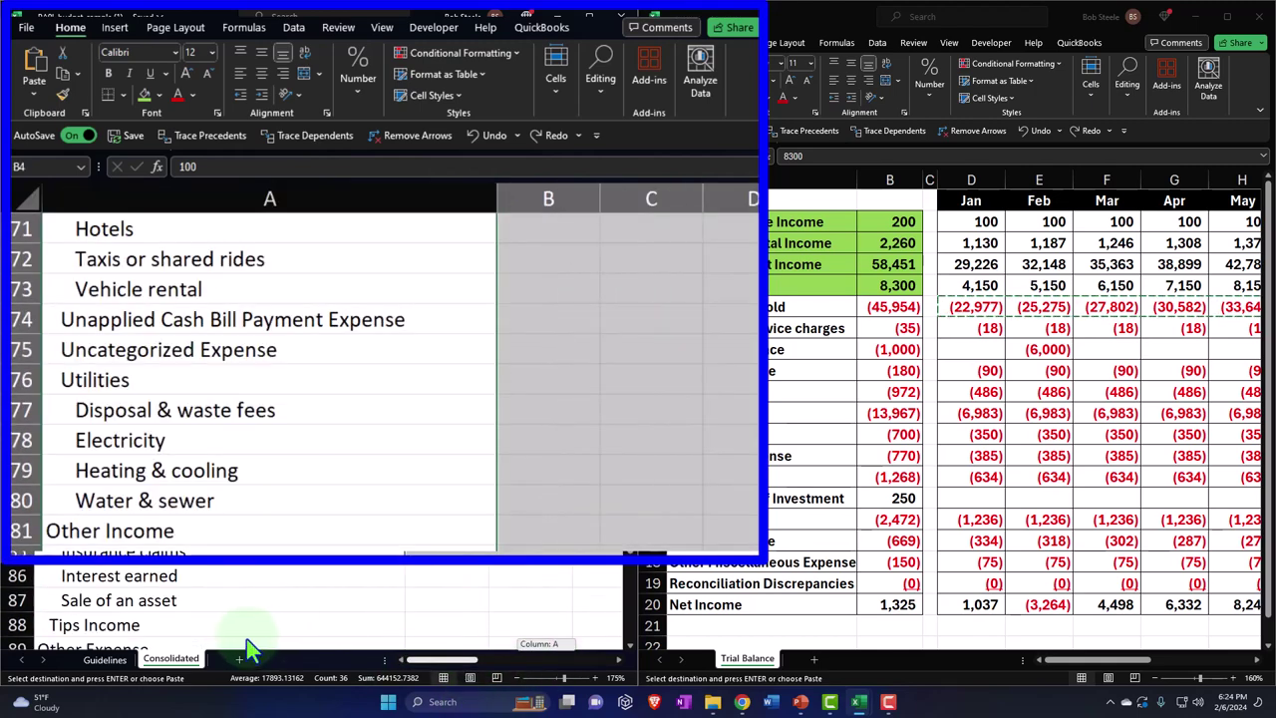
scroll(482, 460, "up", 11)
scroll(483, 460, "up", 12)
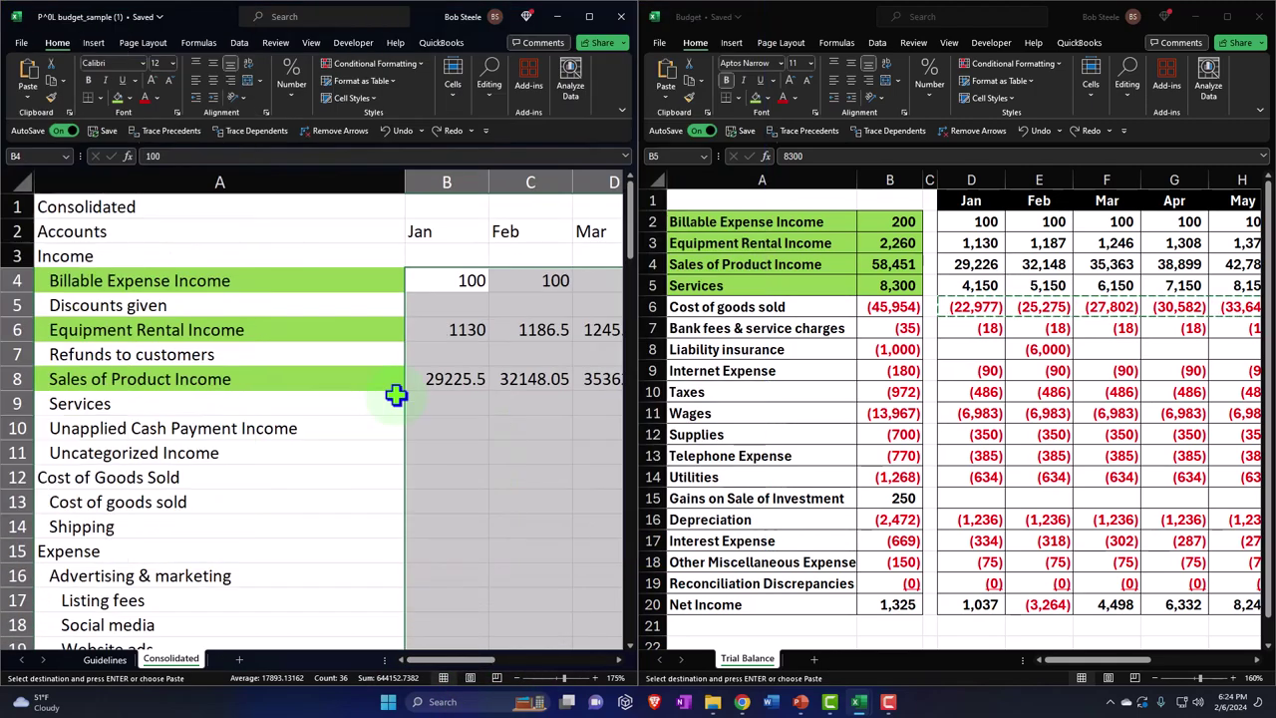
right_click(464, 373)
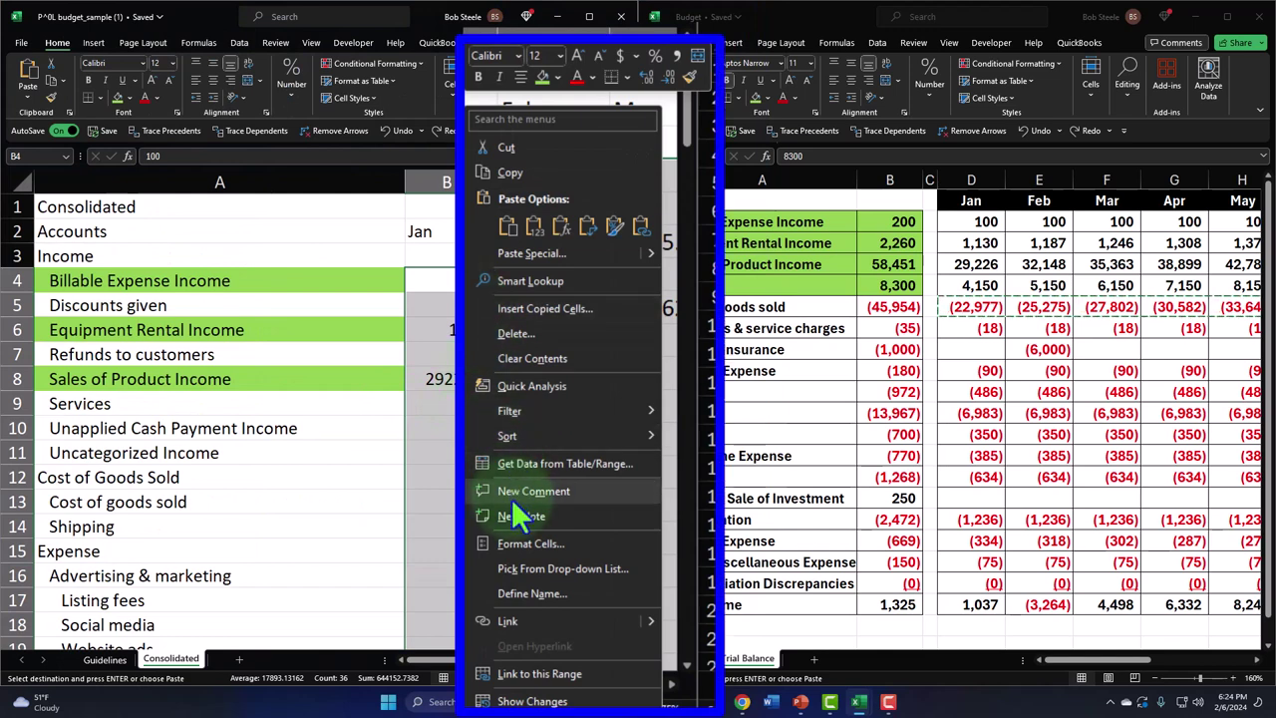
key("Return")
key("ctrl+1")
left_click_drag(419, 369, 588, 247)
left_click(534, 308)
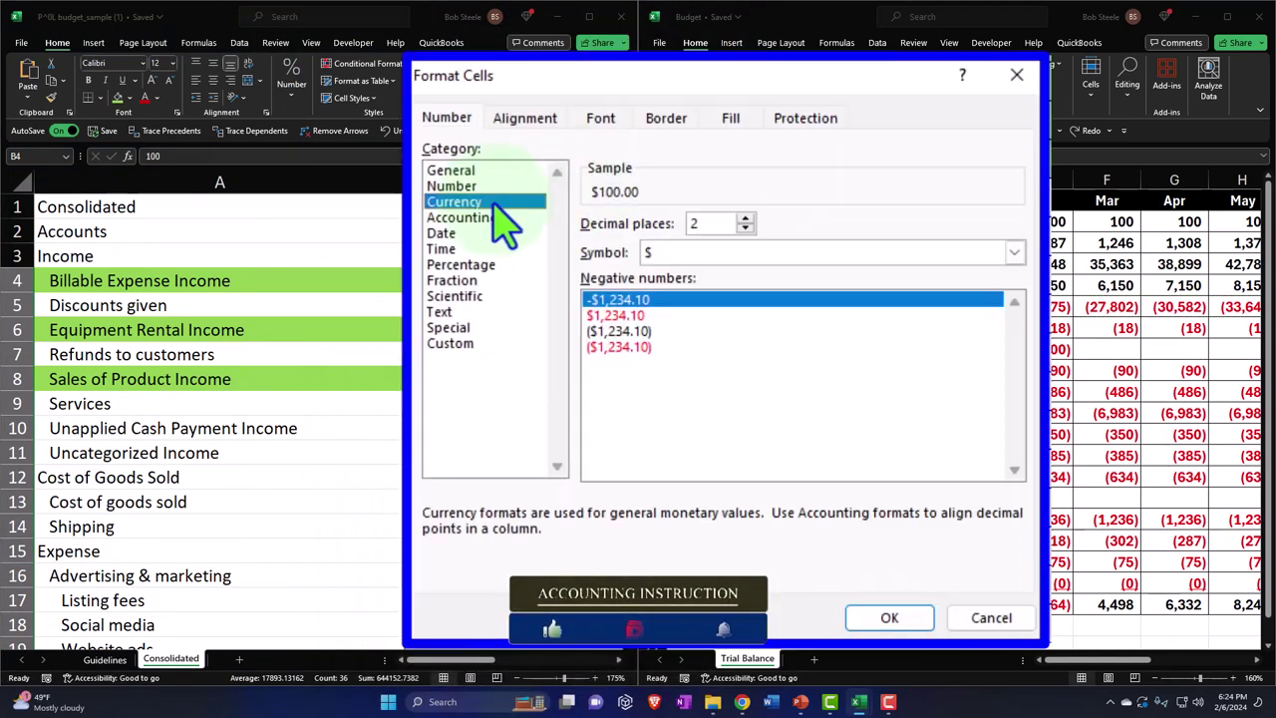
left_click(640, 347)
left_click(704, 252)
left_click(700, 273)
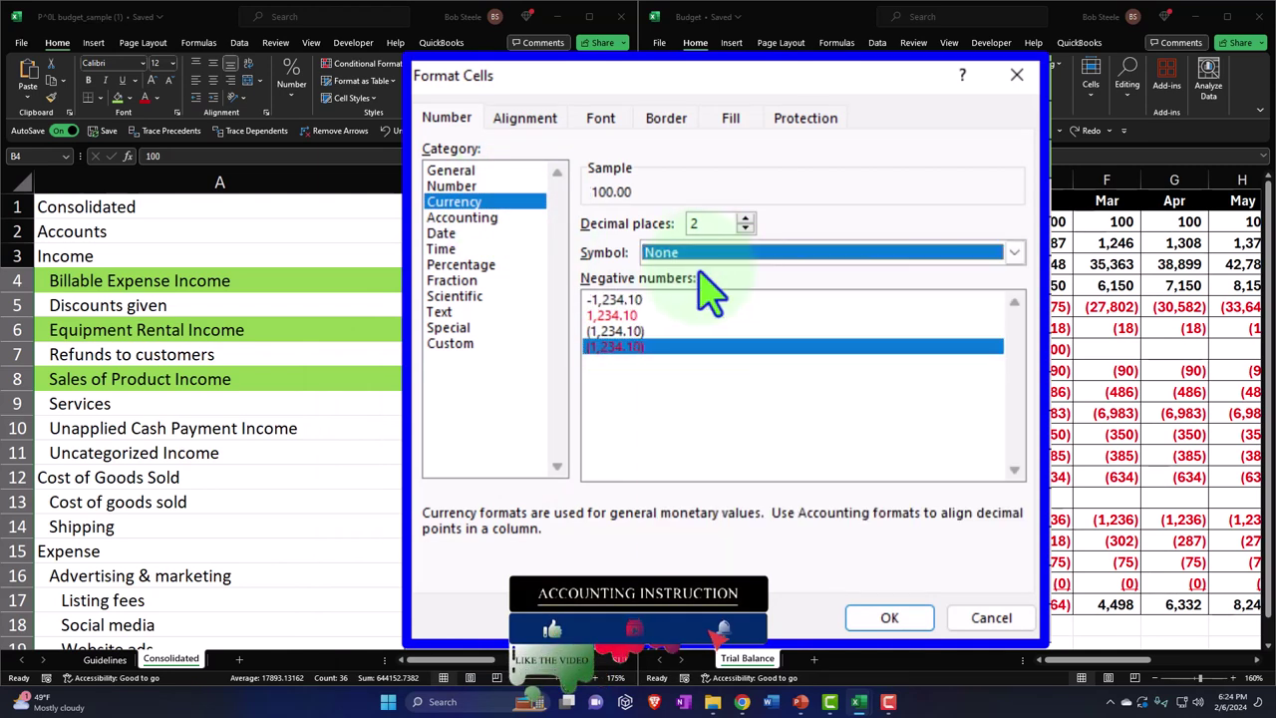
left_click(745, 228)
left_click(745, 228)
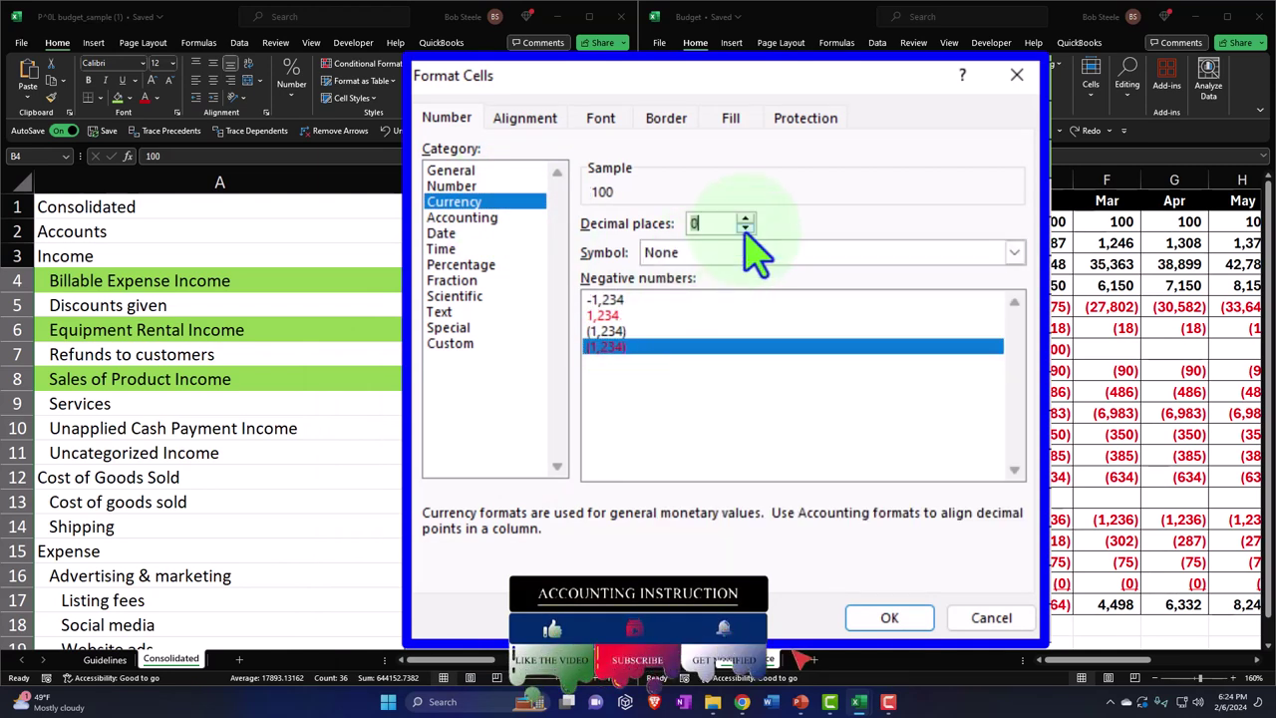
left_click(889, 618)
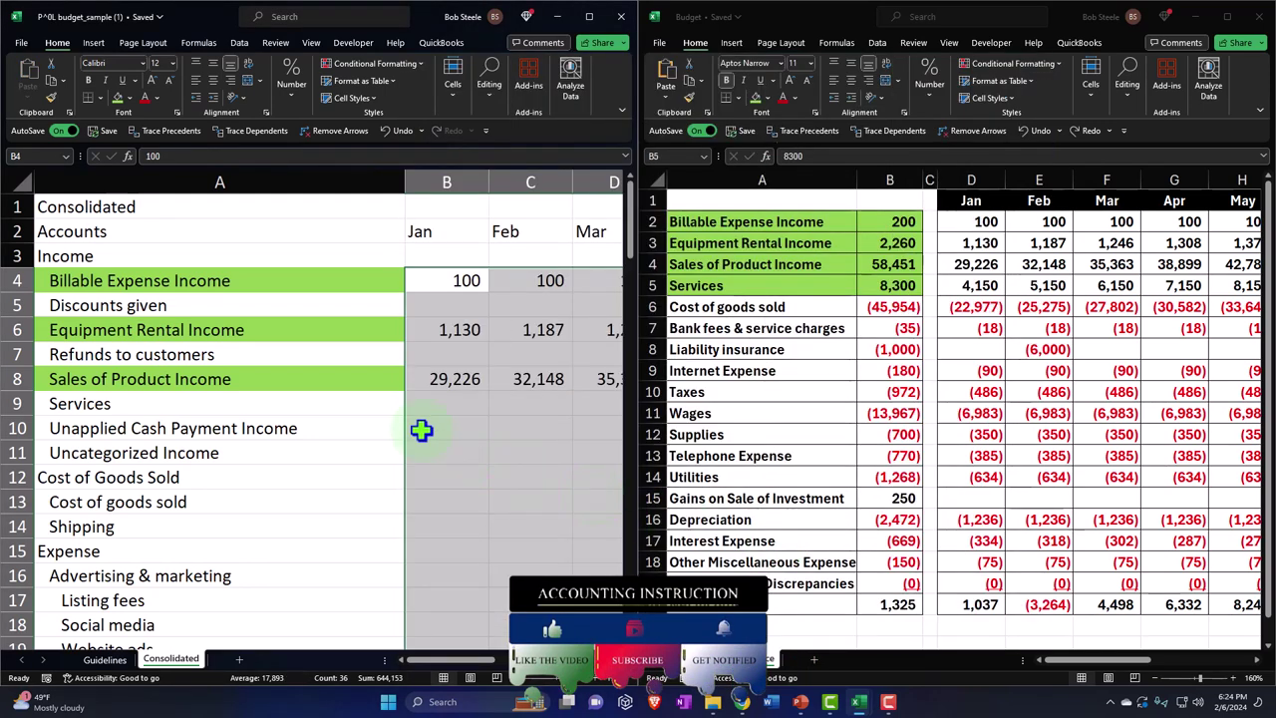
Step: Copy the Services monthly amounts and total (D5:P5) from the Budget workbook and paste them as values at B9 in the template
left_click(421, 430)
left_click(262, 402)
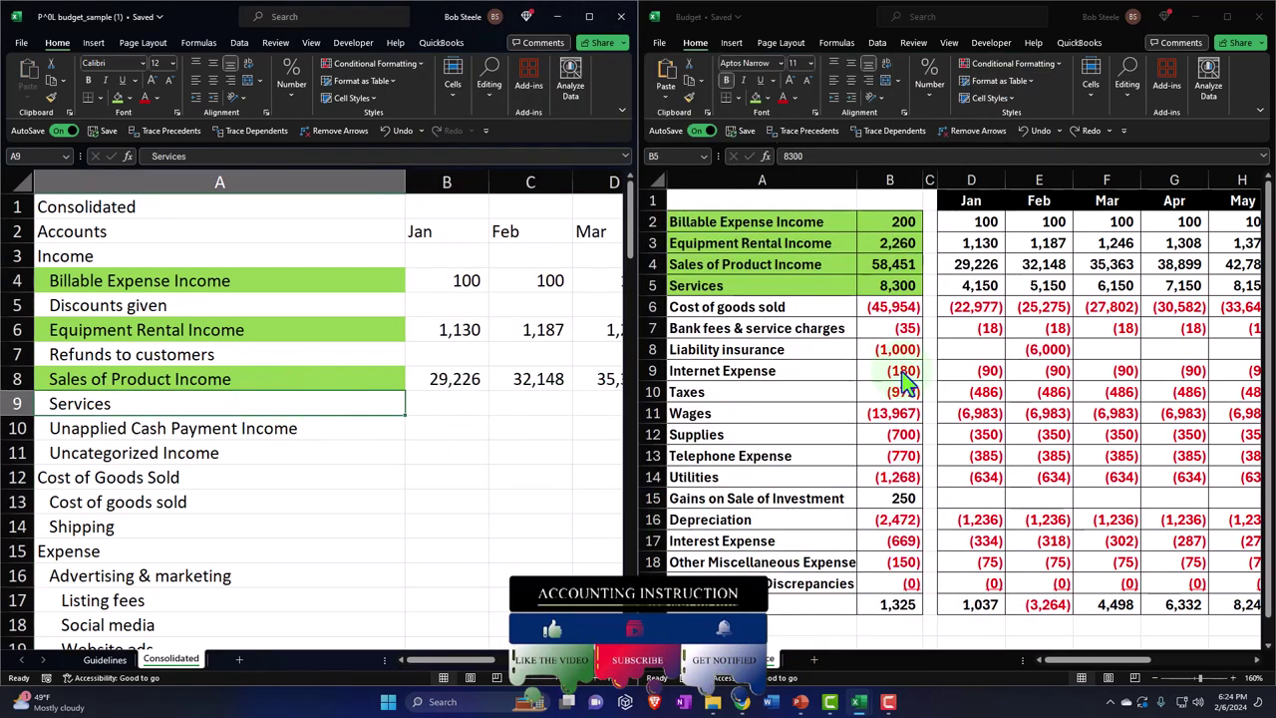
left_click_drag(907, 317, 1107, 315)
key("ctrl+c")
left_click(436, 404)
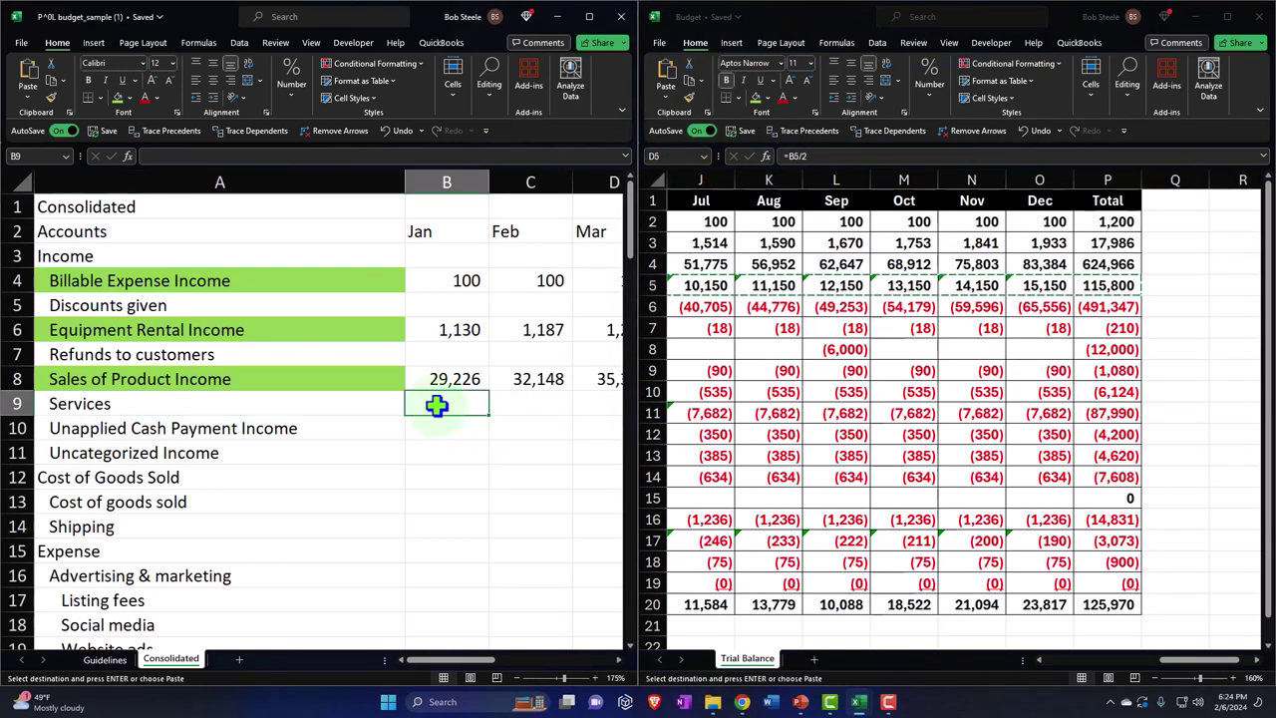
right_click(435, 404)
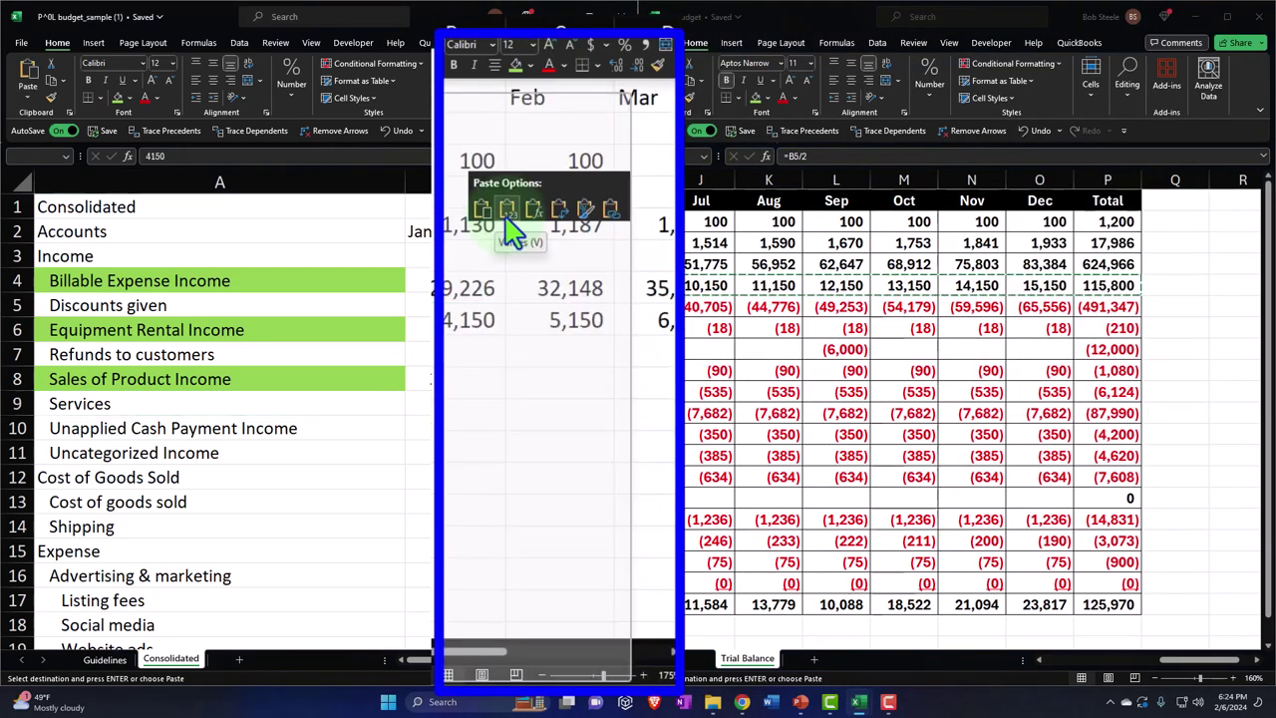
left_click(509, 211)
left_click_drag(1231, 659, 935, 676)
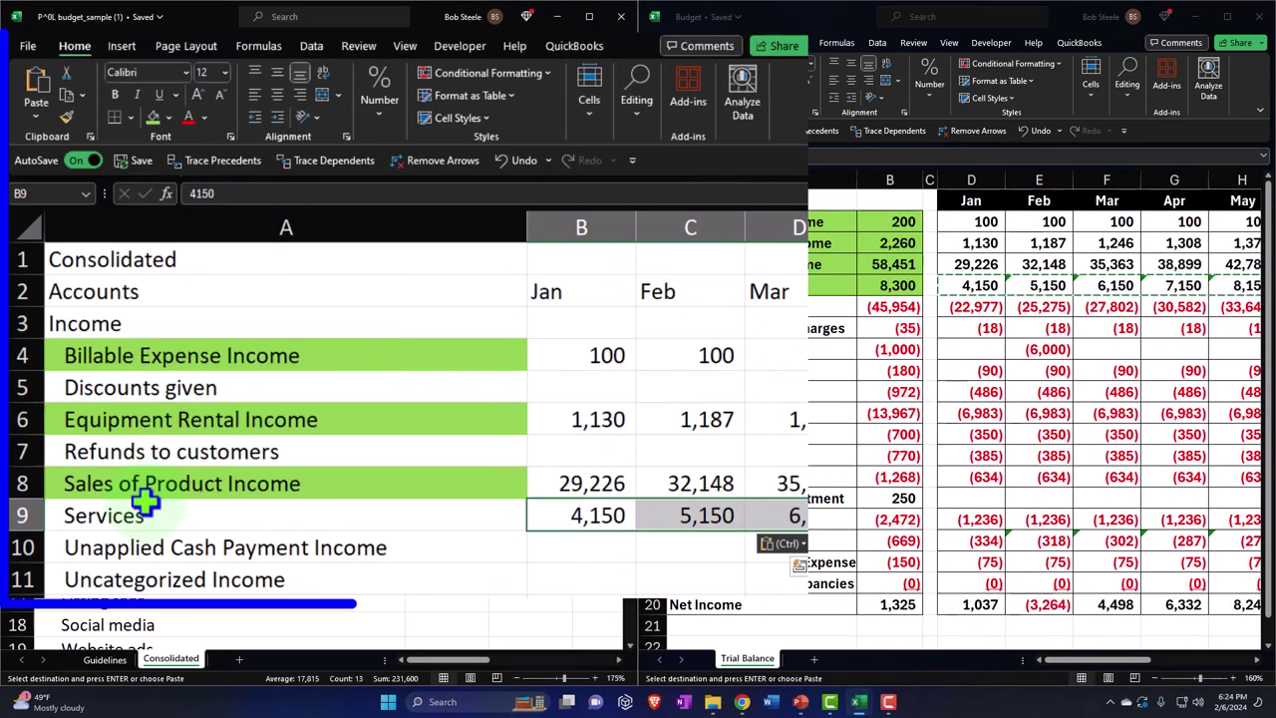
Step: Highlight the Services account name in A9 of the template with the green fill, without italics
left_click(135, 404)
key("ctrl+i")
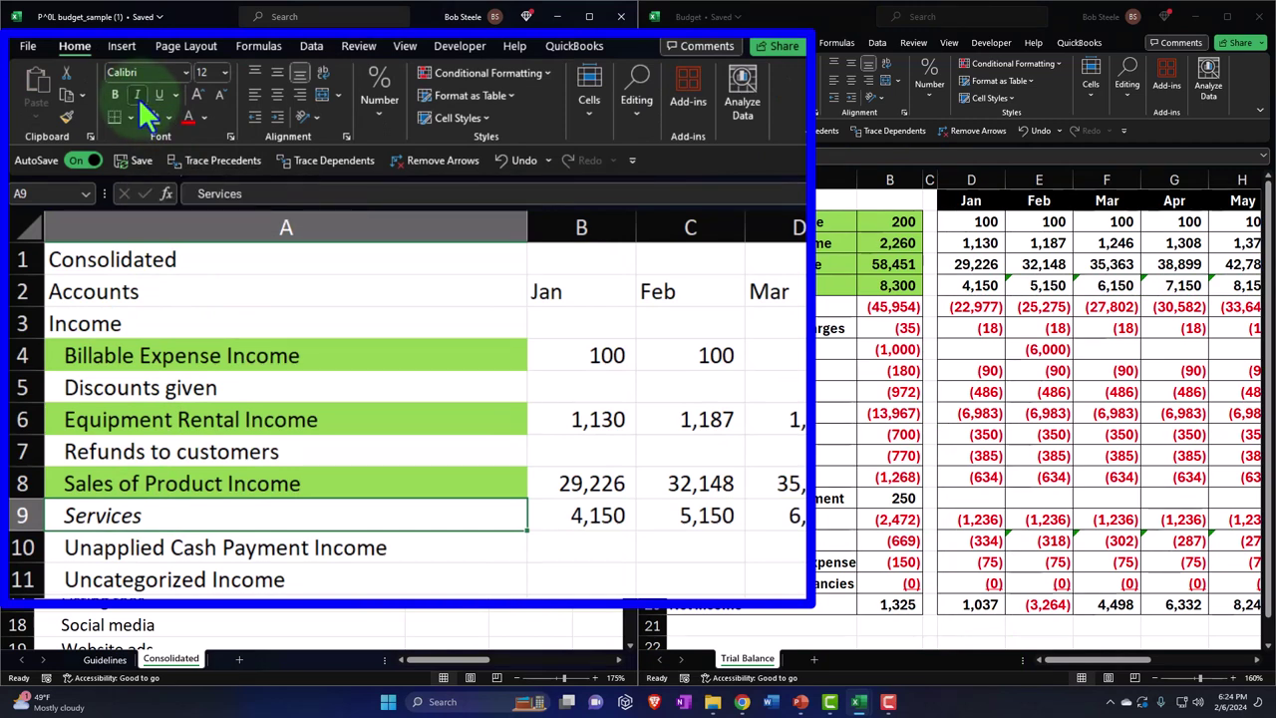
left_click(139, 98)
left_click(154, 116)
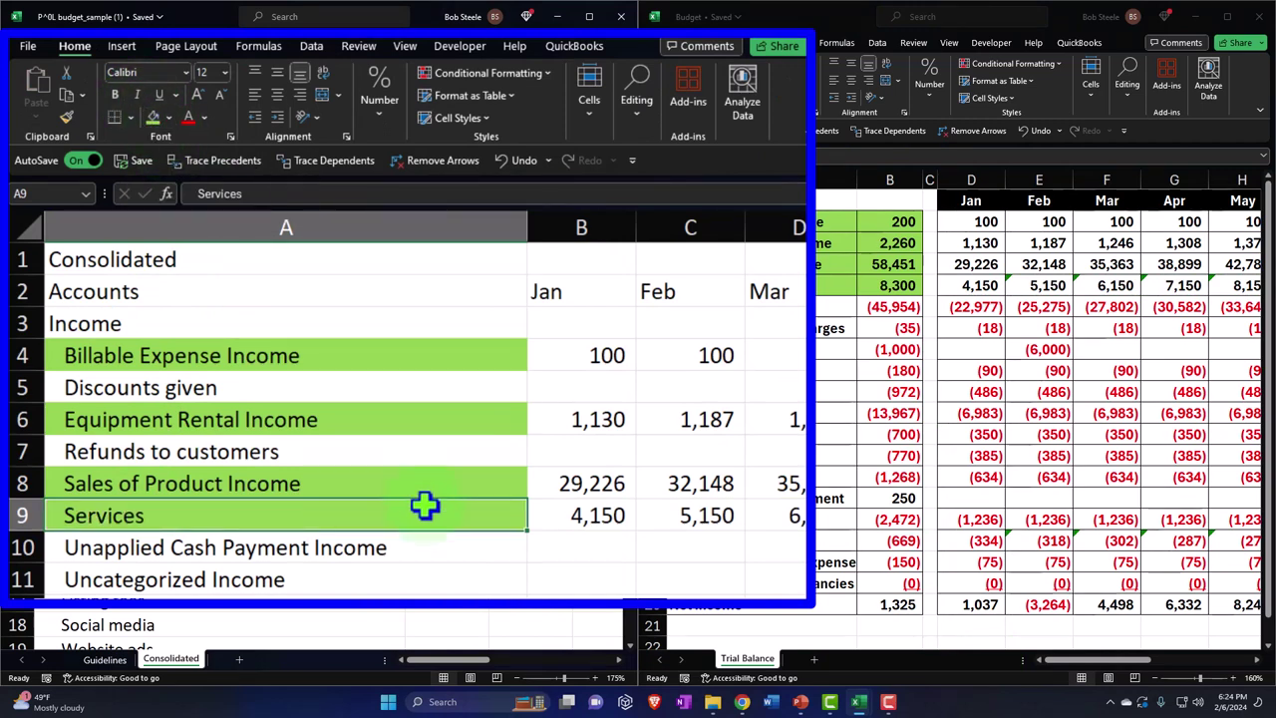
key("Return")
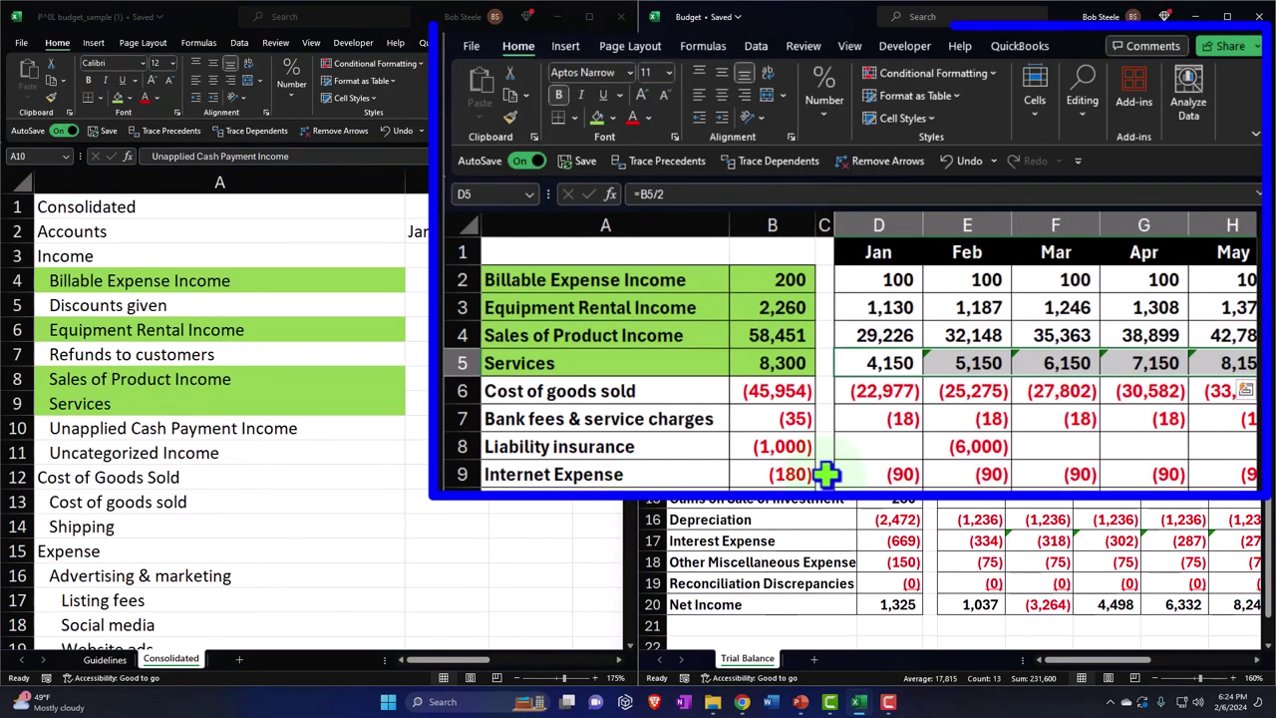
Step: Duplicate the Trial Balance sheet in the Budget workbook and convert D6:P19 on the copy to plain values
left_click(977, 309)
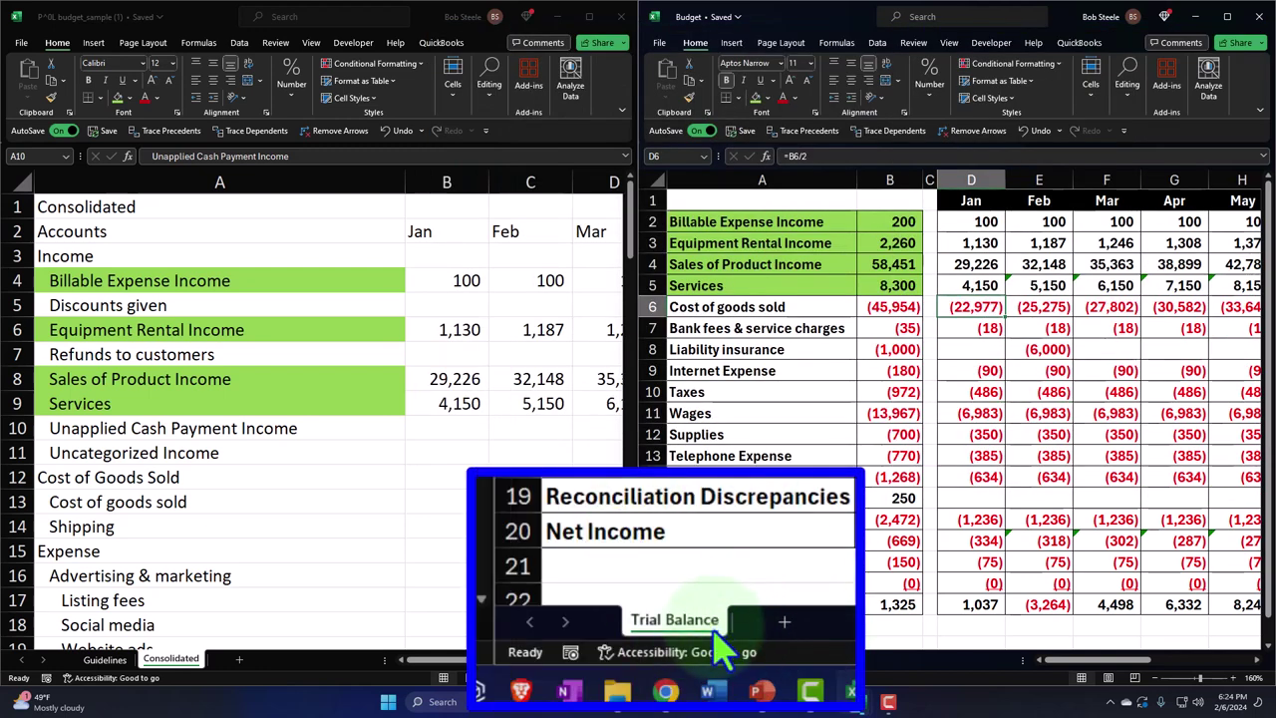
left_click_drag(780, 660, 798, 660)
left_click_drag(947, 490, 1157, 360)
left_click_drag(1121, 295, 1078, 555)
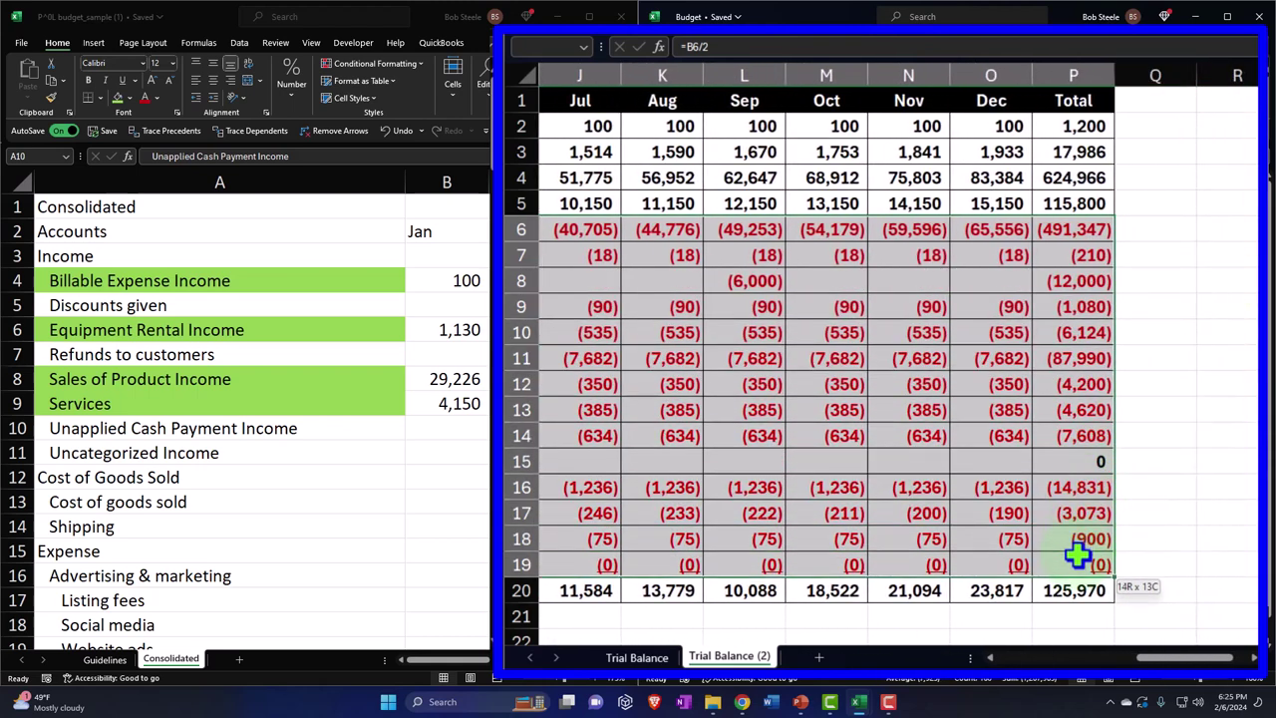
key("ctrl+c")
left_click_drag(1140, 658, 1002, 655)
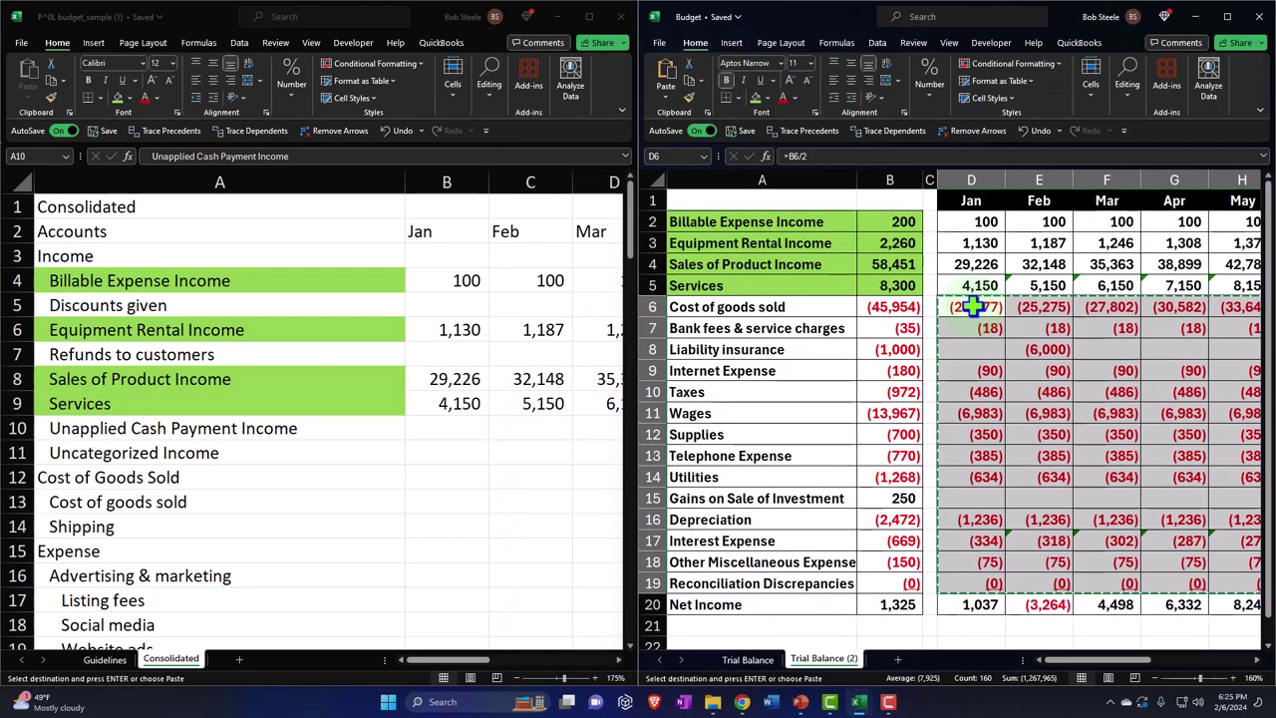
right_click(909, 229)
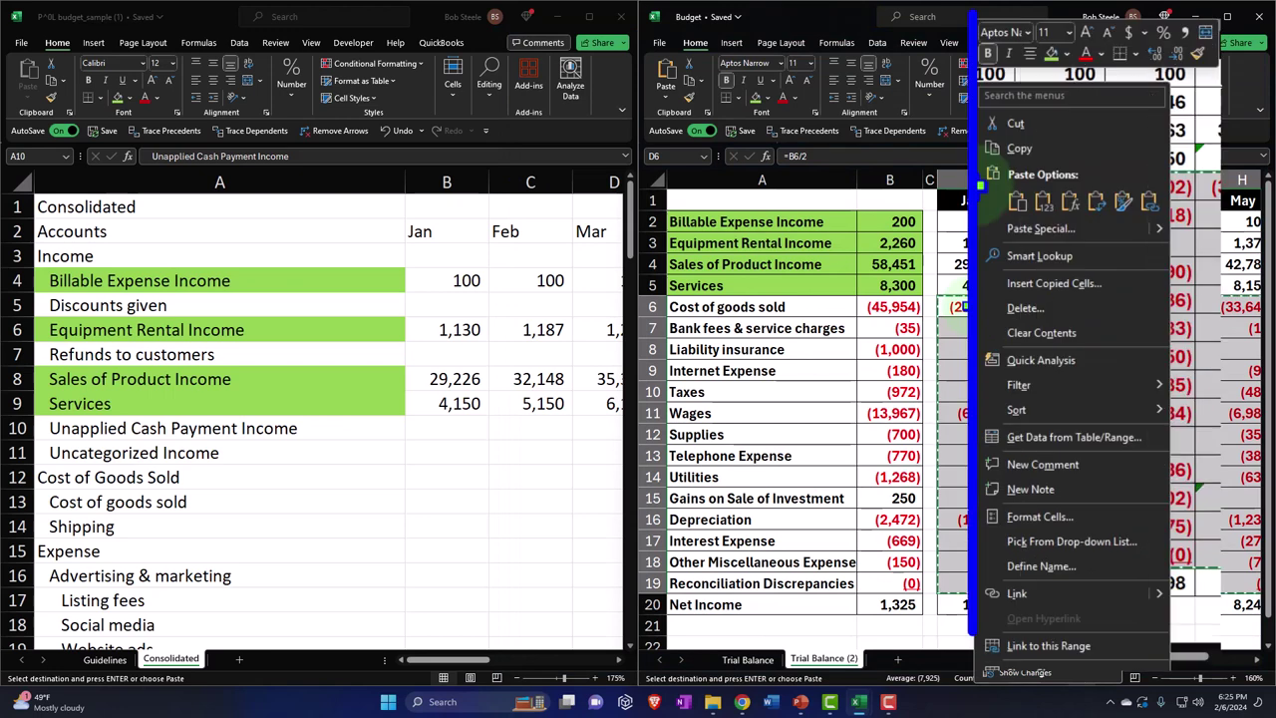
left_click(1043, 203)
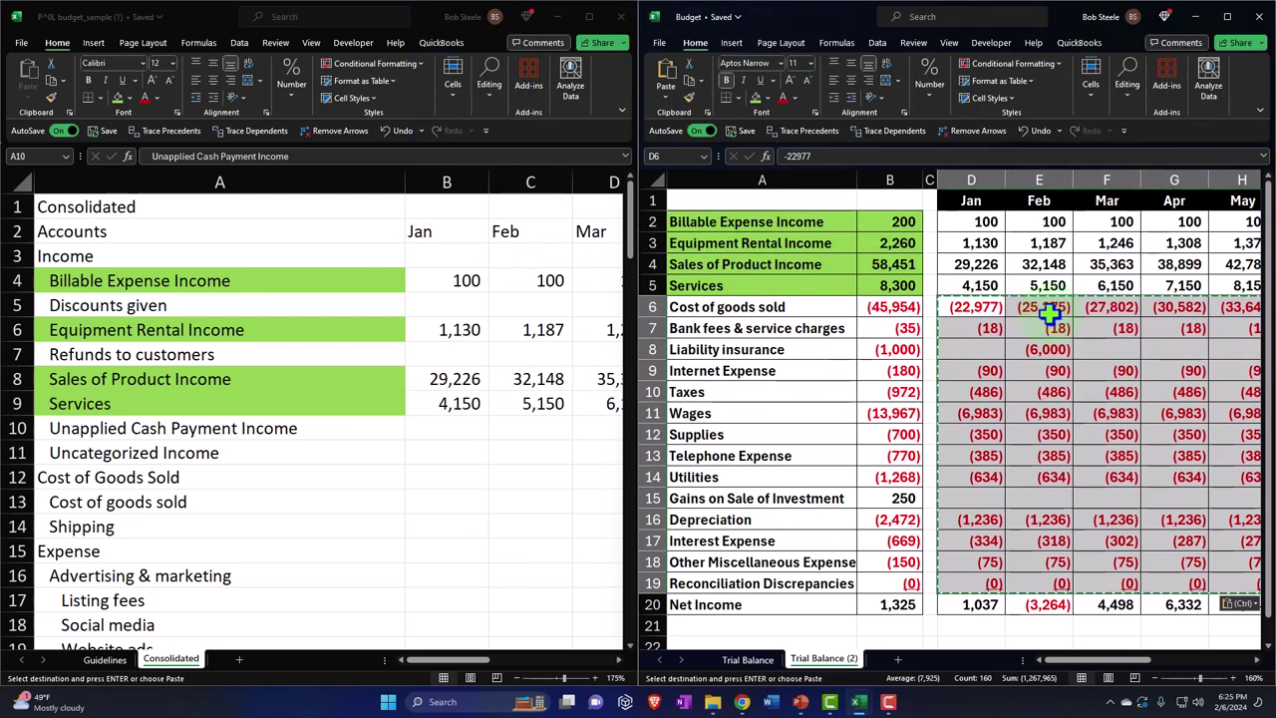
Step: Try to reverse the signs of D6:P19 by pasting the copied block onto itself with the Subtract operation, and undo it
right_click(969, 308)
left_click(1048, 225)
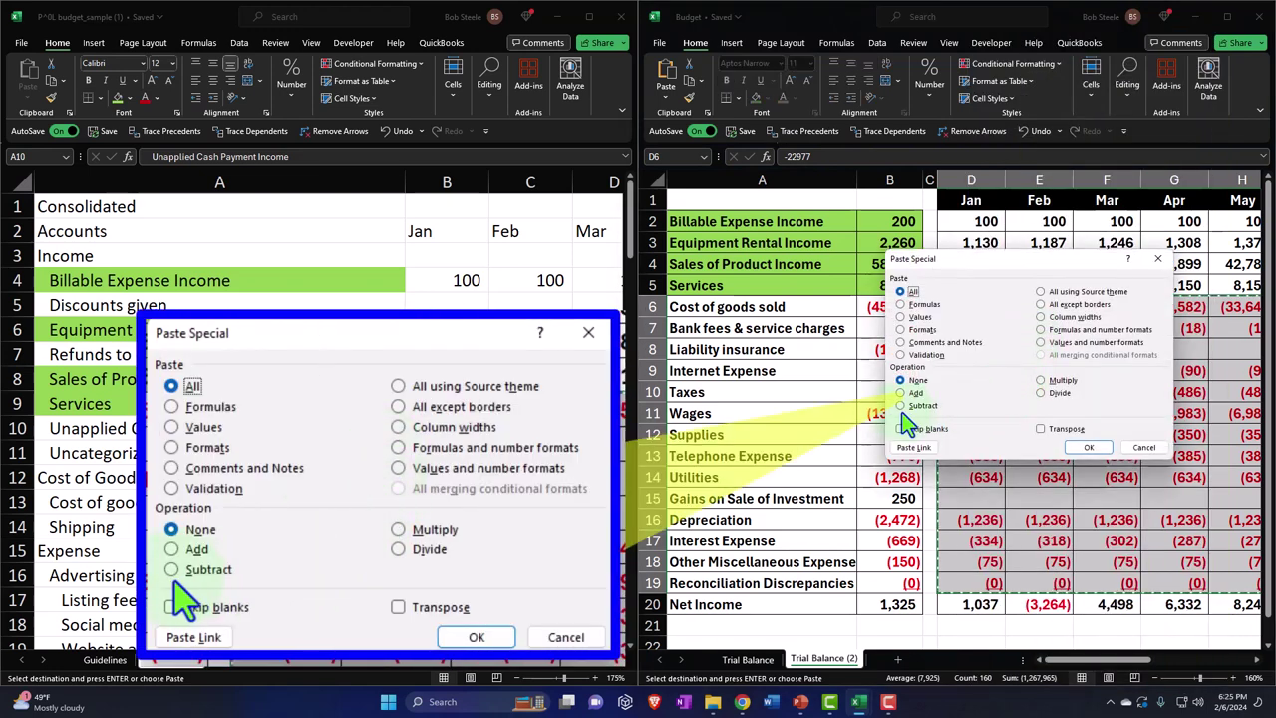
left_click(902, 406)
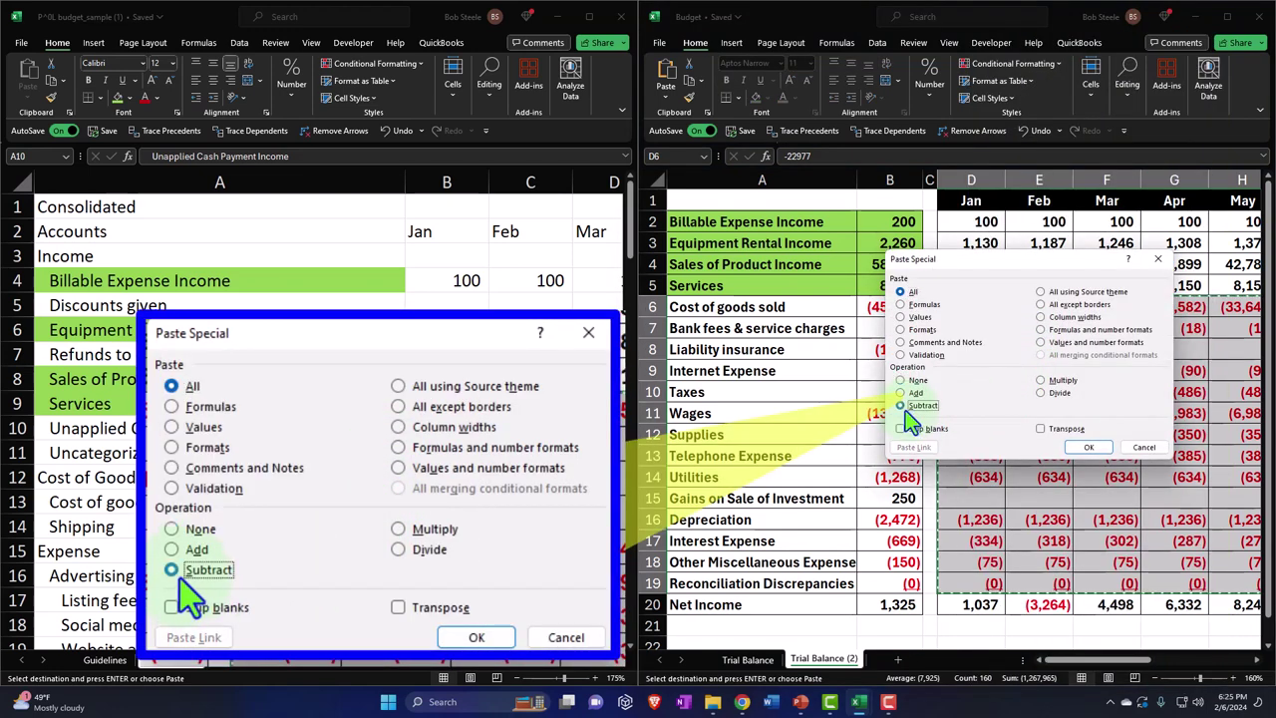
left_click(1071, 449)
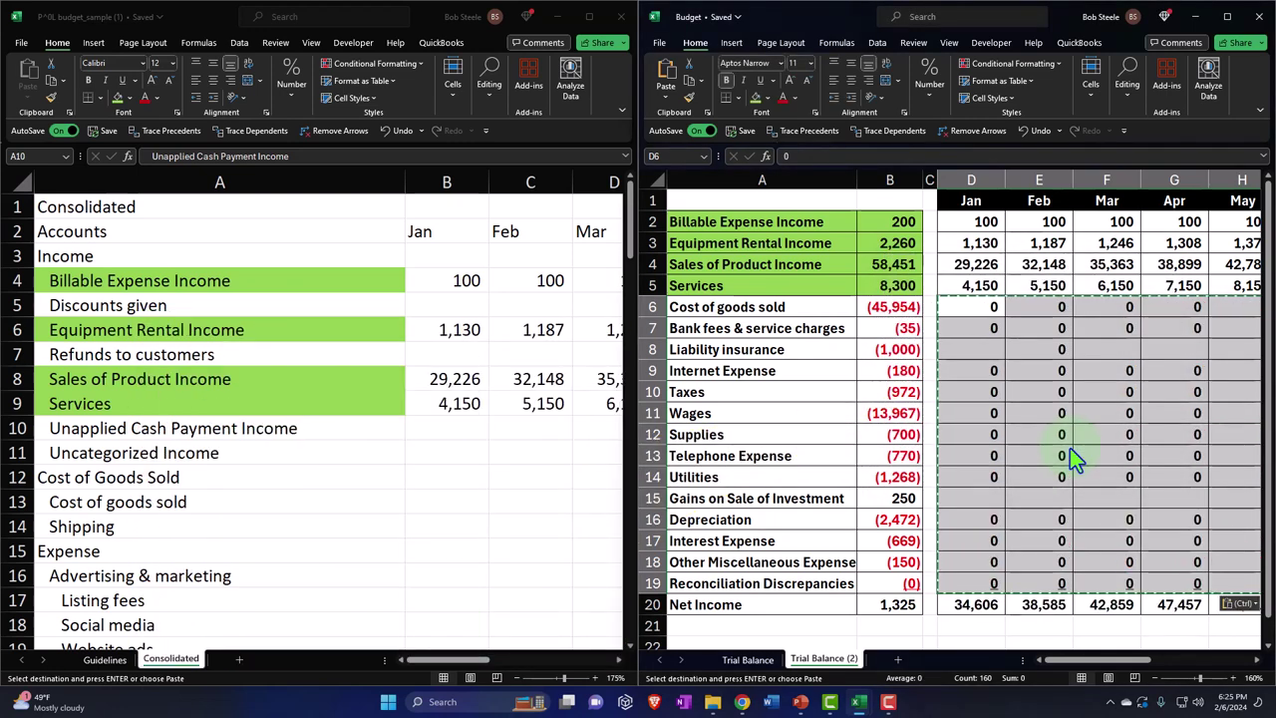
left_click(971, 370)
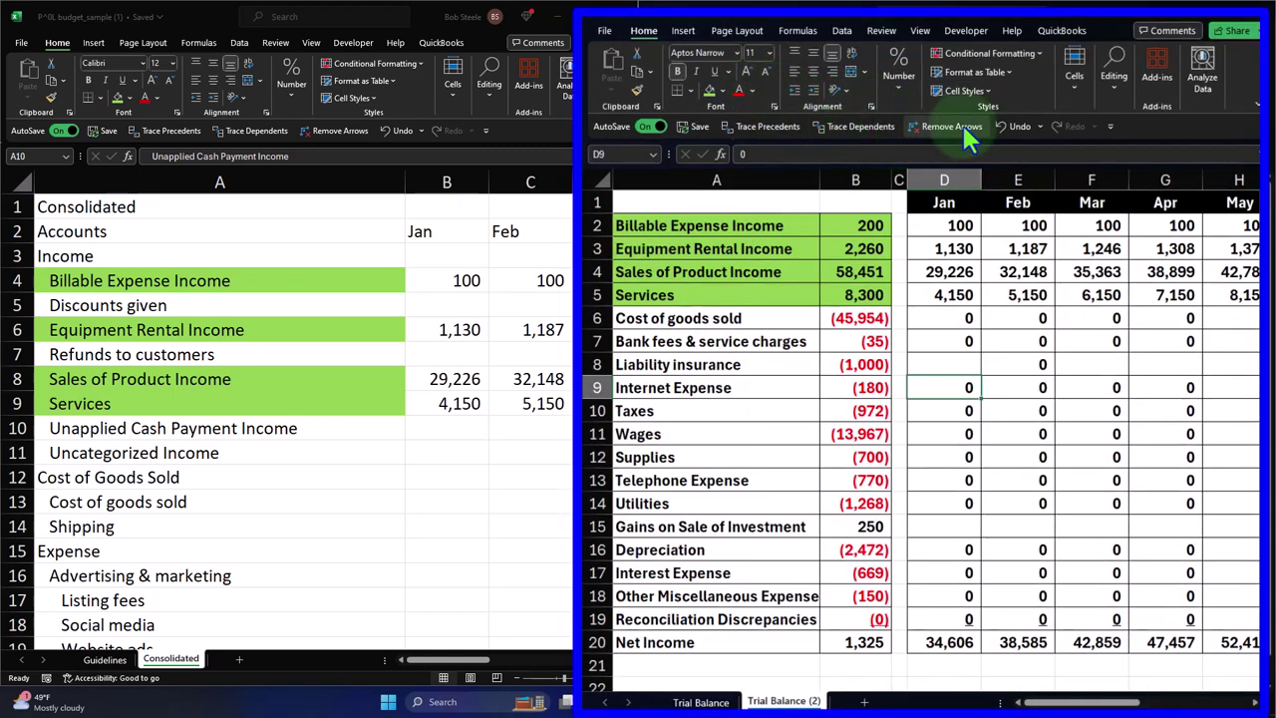
left_click(1004, 127)
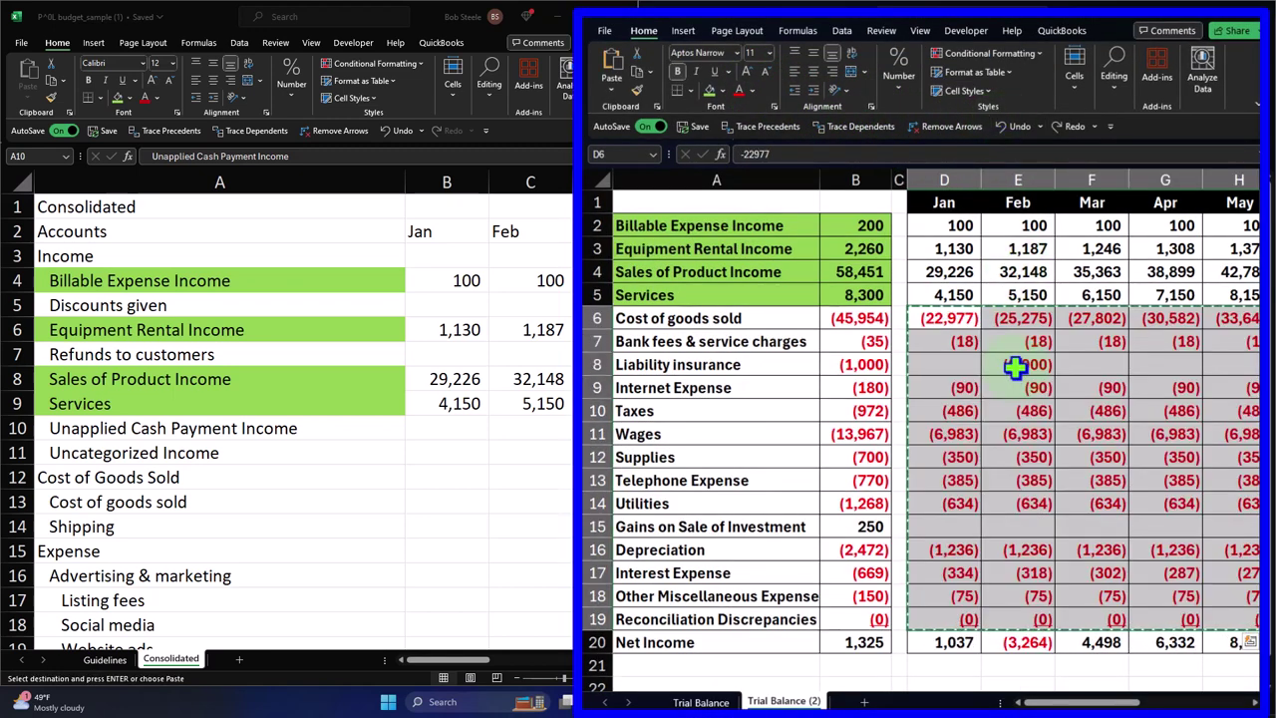
Step: Paste the copied D6:P19 block into the empty area starting at R6 using Paste Special with the Subtract operation
left_click_drag(1097, 660, 1200, 674)
left_click(1153, 324)
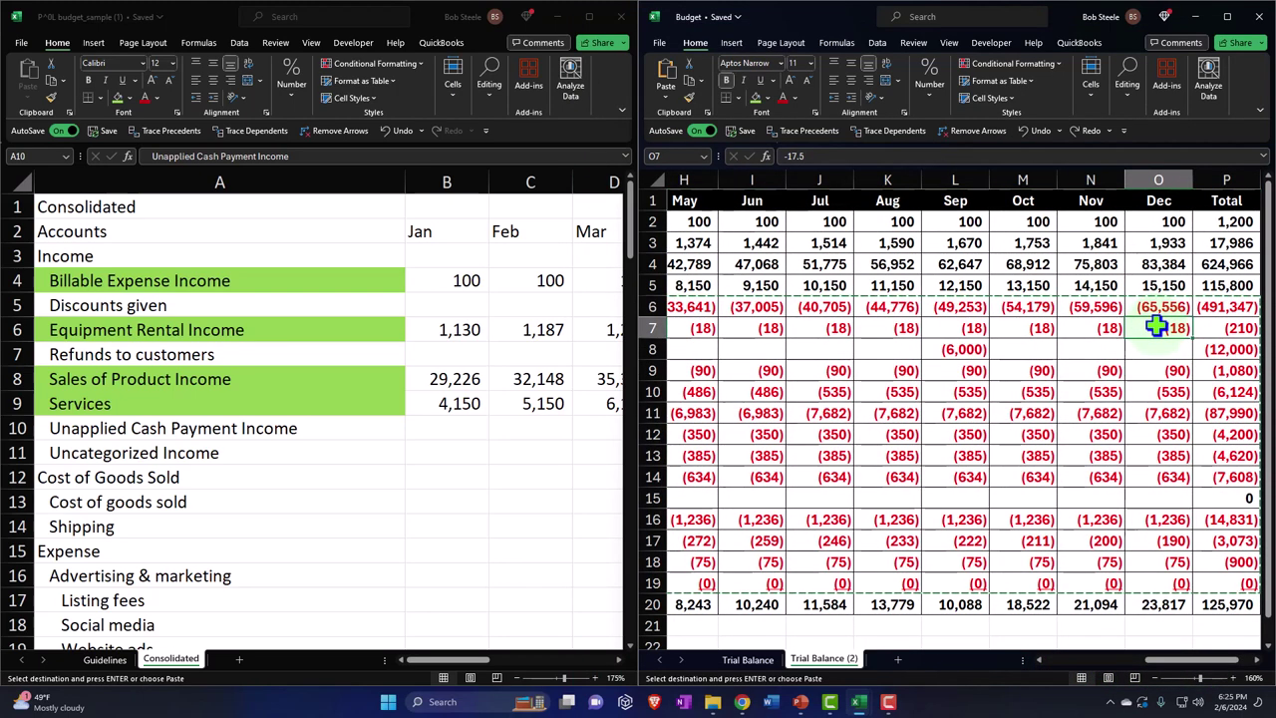
scroll(1157, 326, "right", 3)
left_click(1156, 326)
scroll(1156, 326, "right", 2)
left_click(1157, 326)
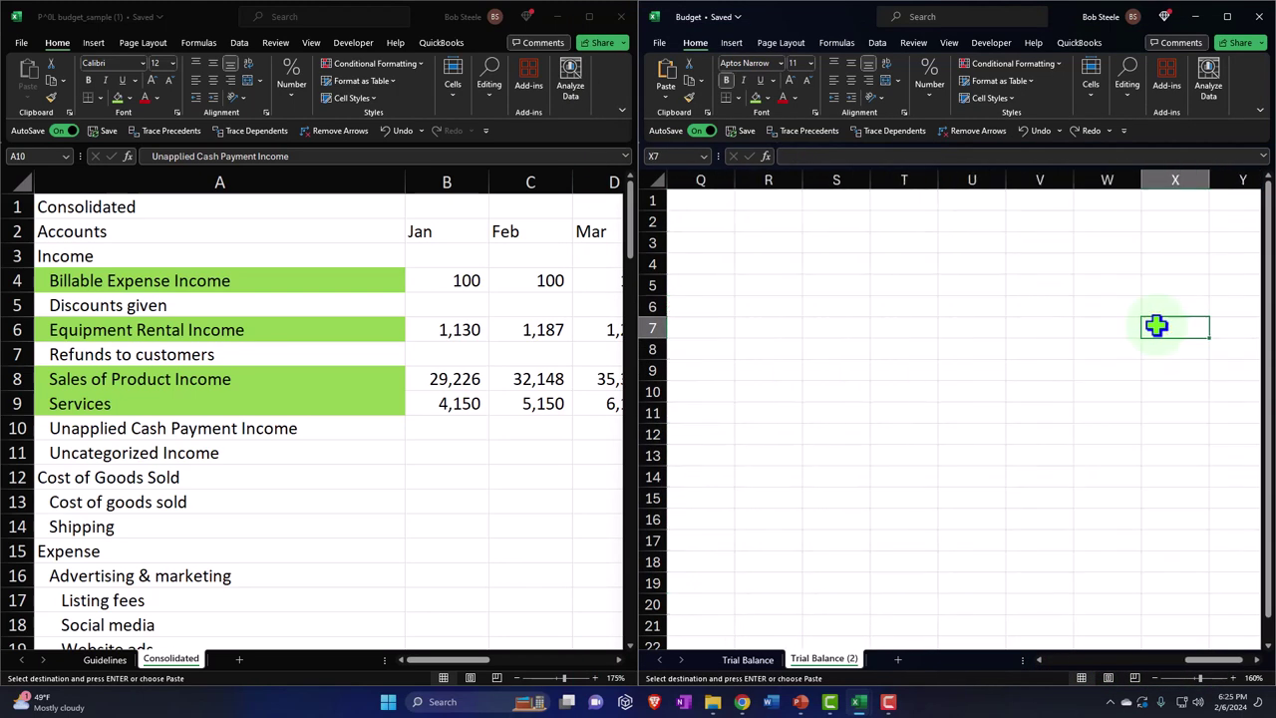
key("Left")
key("Left")
key("Left")
key("Left")
key("Left")
key("Left")
key("Left")
key("Left")
key("Left")
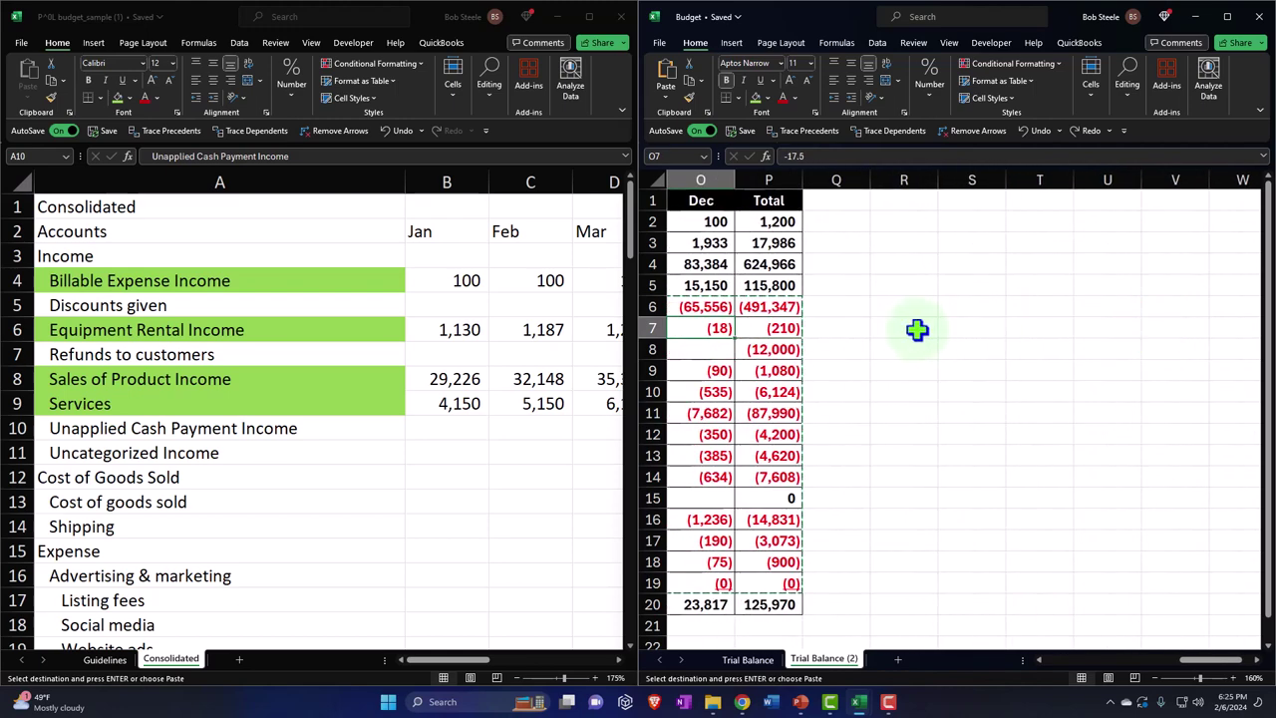
left_click(900, 304)
right_click(901, 304)
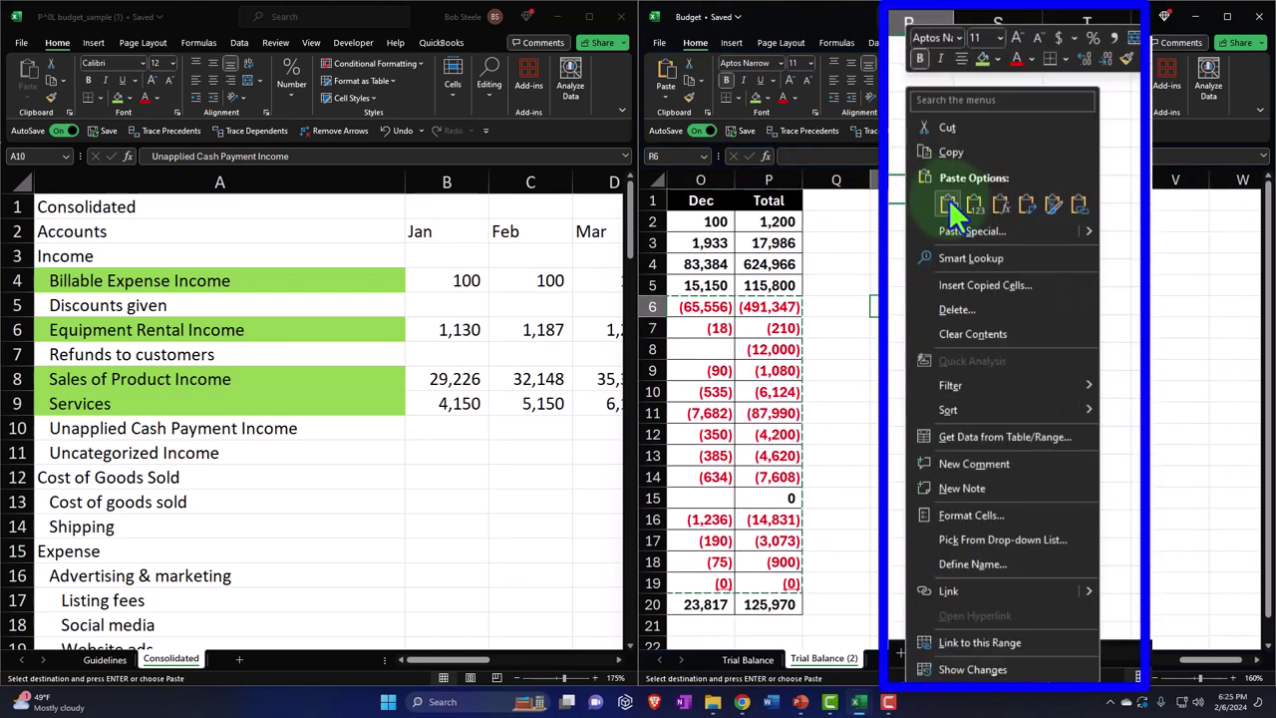
left_click(972, 231)
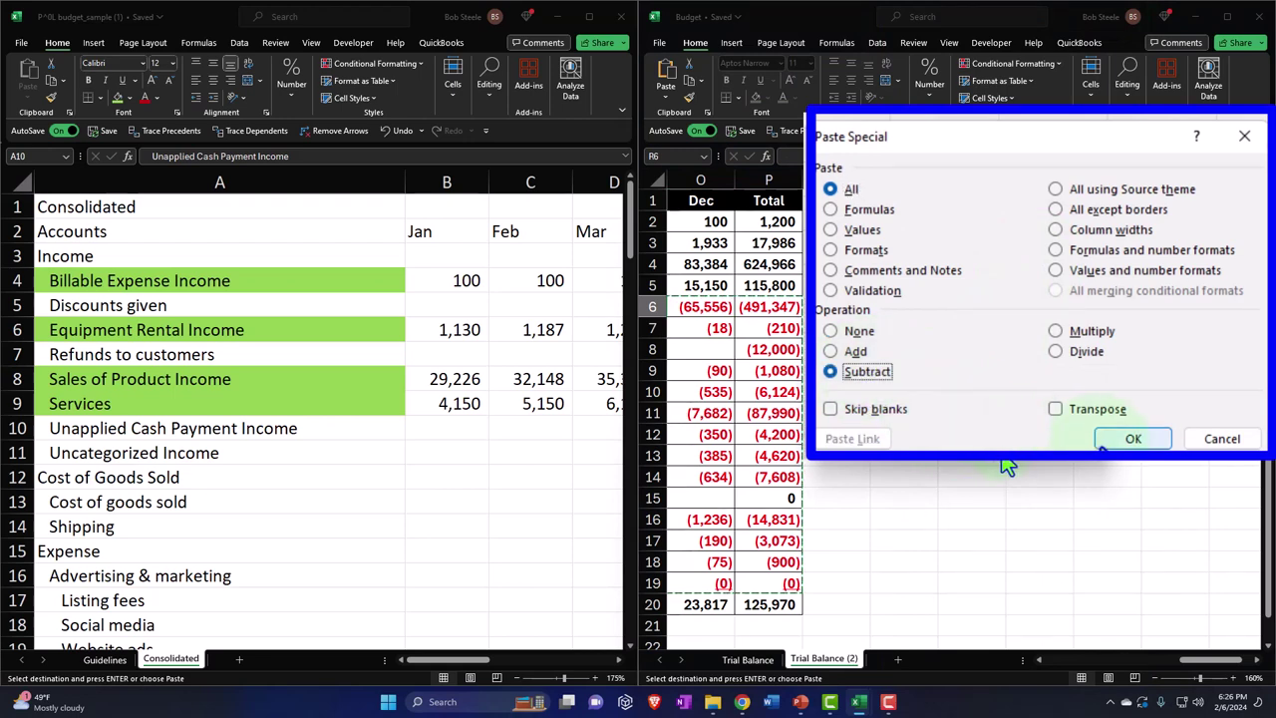
key("Return")
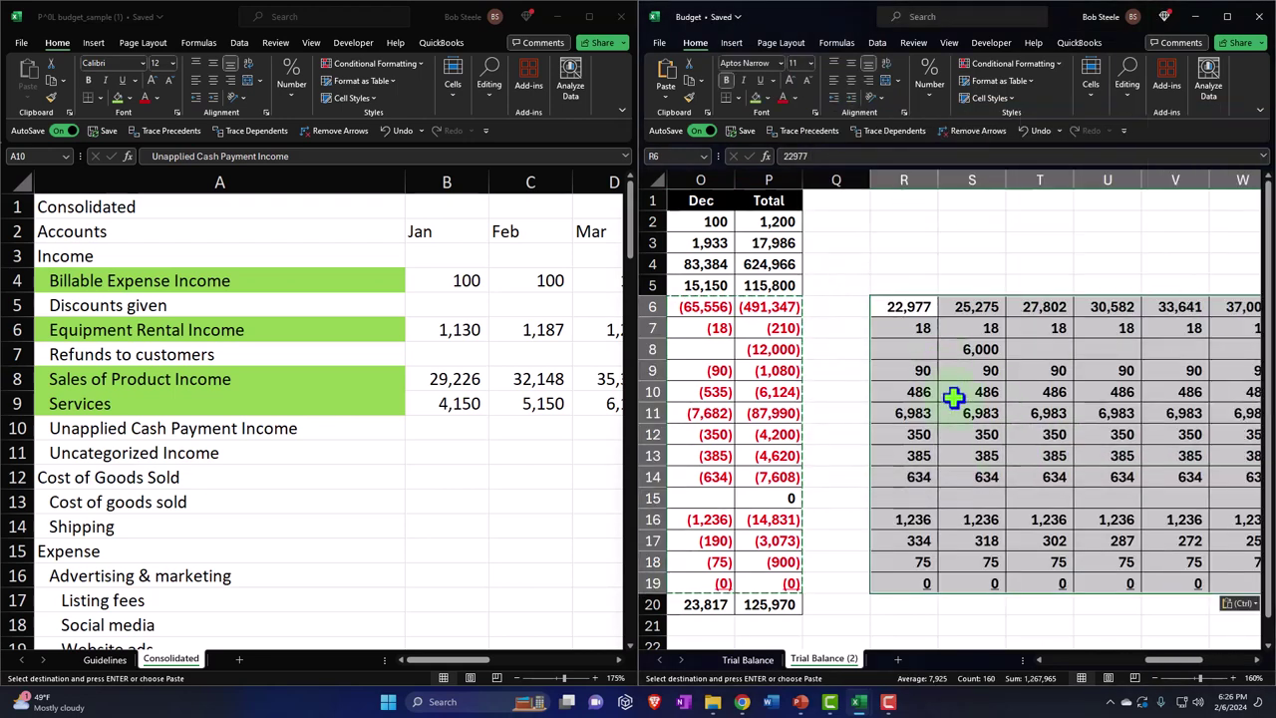
Step: Copy the sign-reversed amounts in R6:AD19 and paste them over the negative amounts starting at D6
key("ctrl+c")
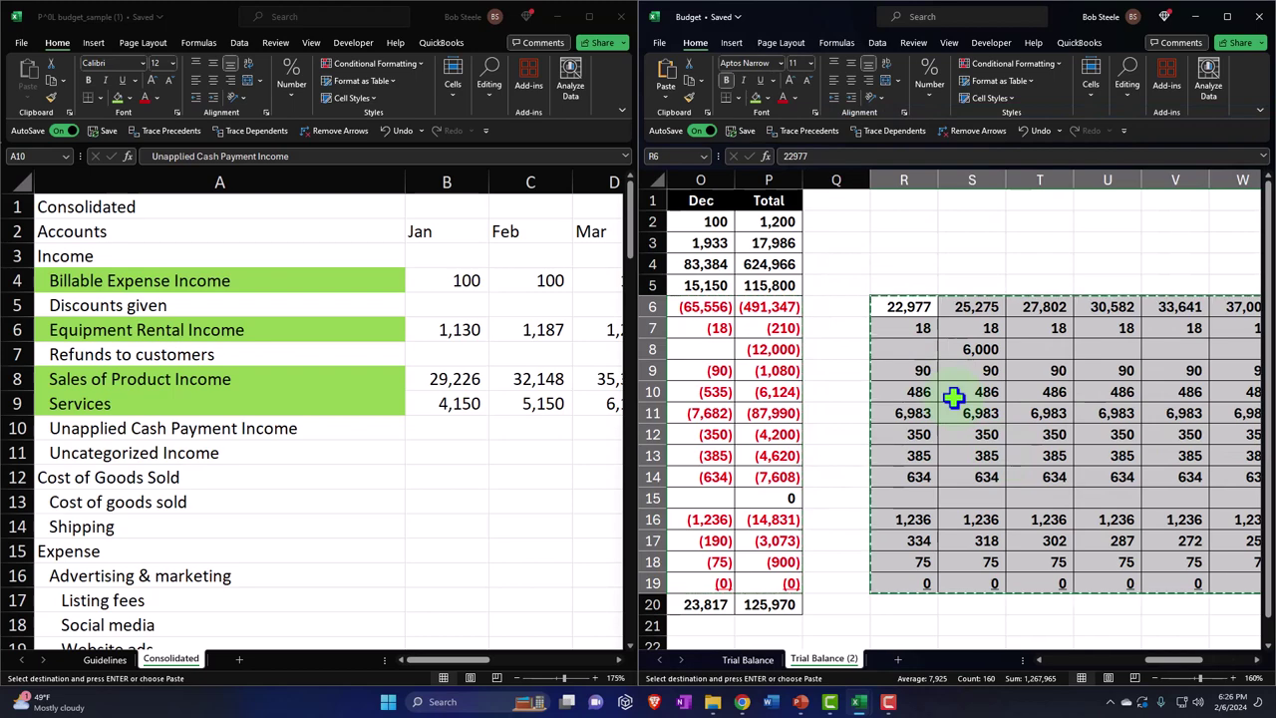
left_click_drag(1172, 668, 1079, 676)
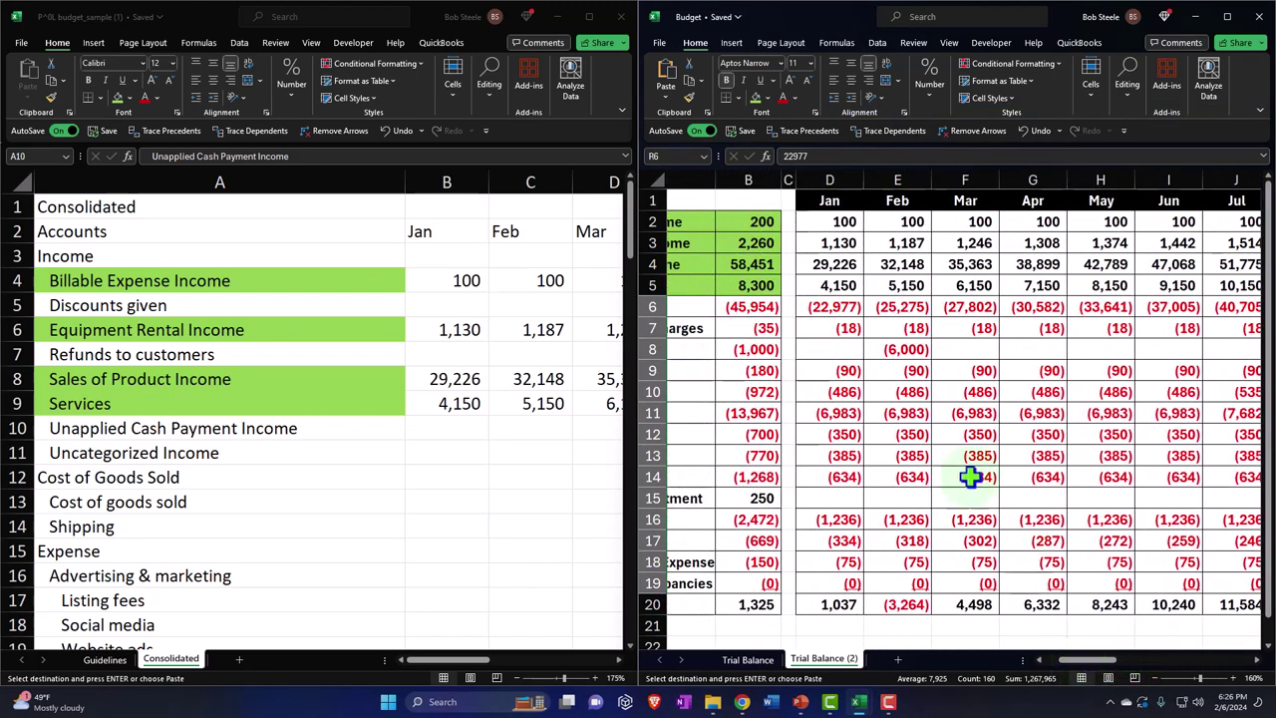
right_click(830, 309)
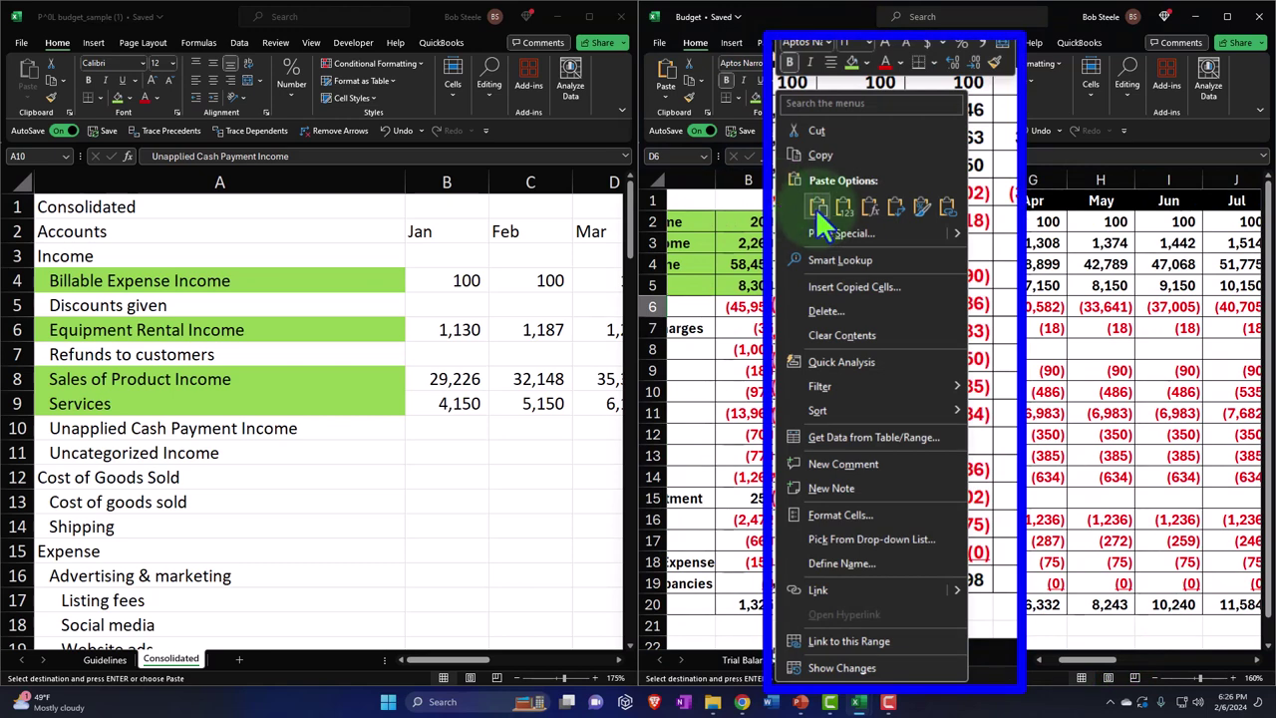
left_click(883, 329)
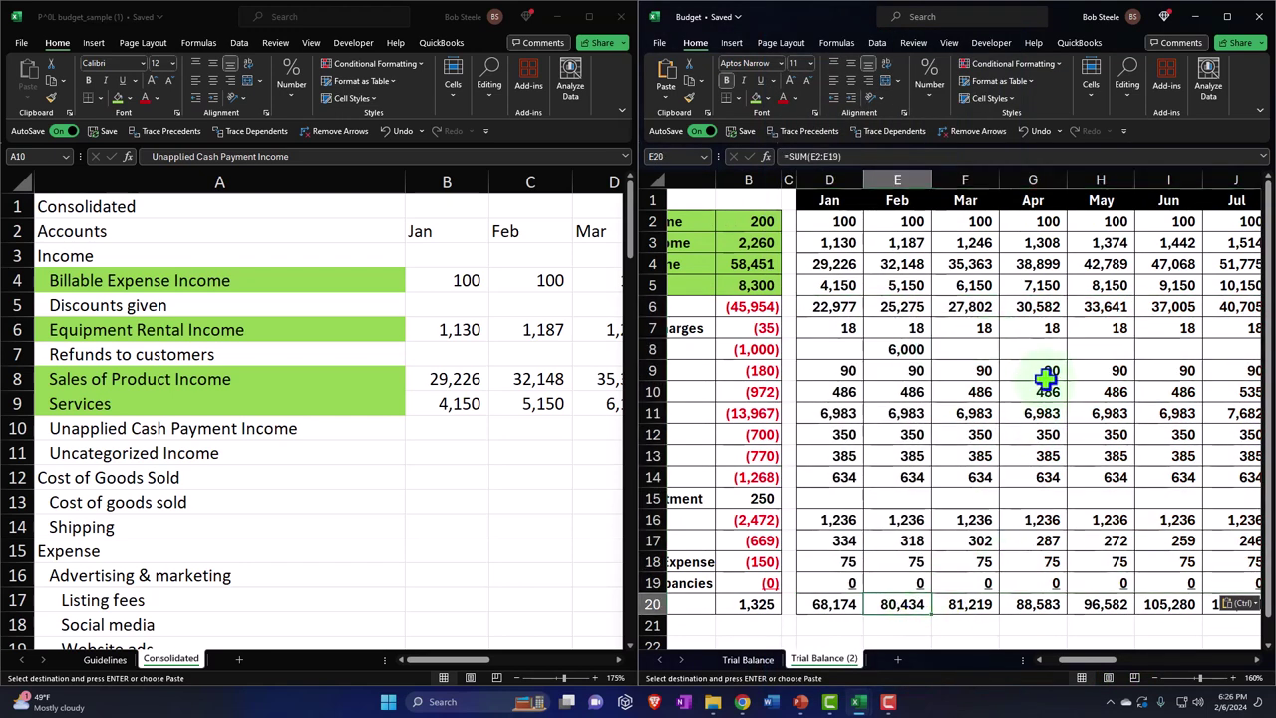
Step: Delete the helper block R6:AD19 beside the budget table, shifting the cells up
key("Right")
key("Right")
key("Right")
key("Right")
key("Right")
key("Right")
key("Right")
key("Right")
key("Right")
key("Right")
key("Right")
key("Right")
key("Right")
key("Right")
key("Right")
key("Right")
key("Right")
key("Right")
key("Right")
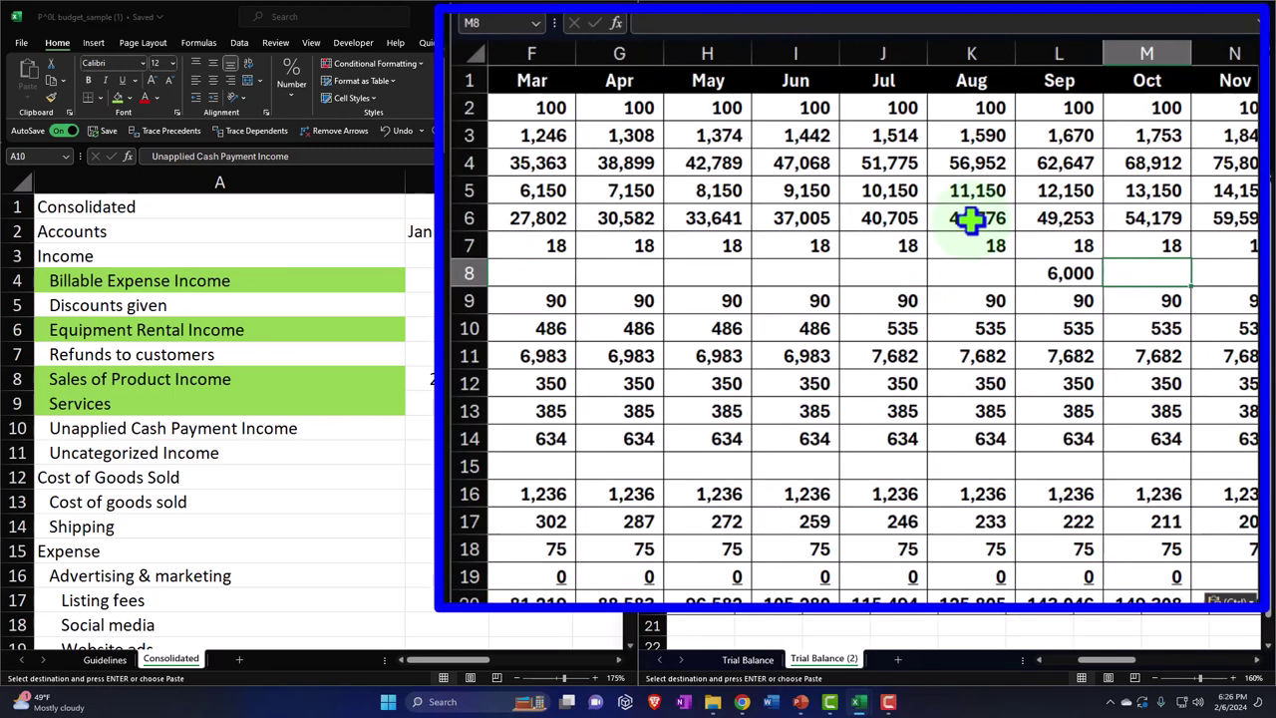
key("Left")
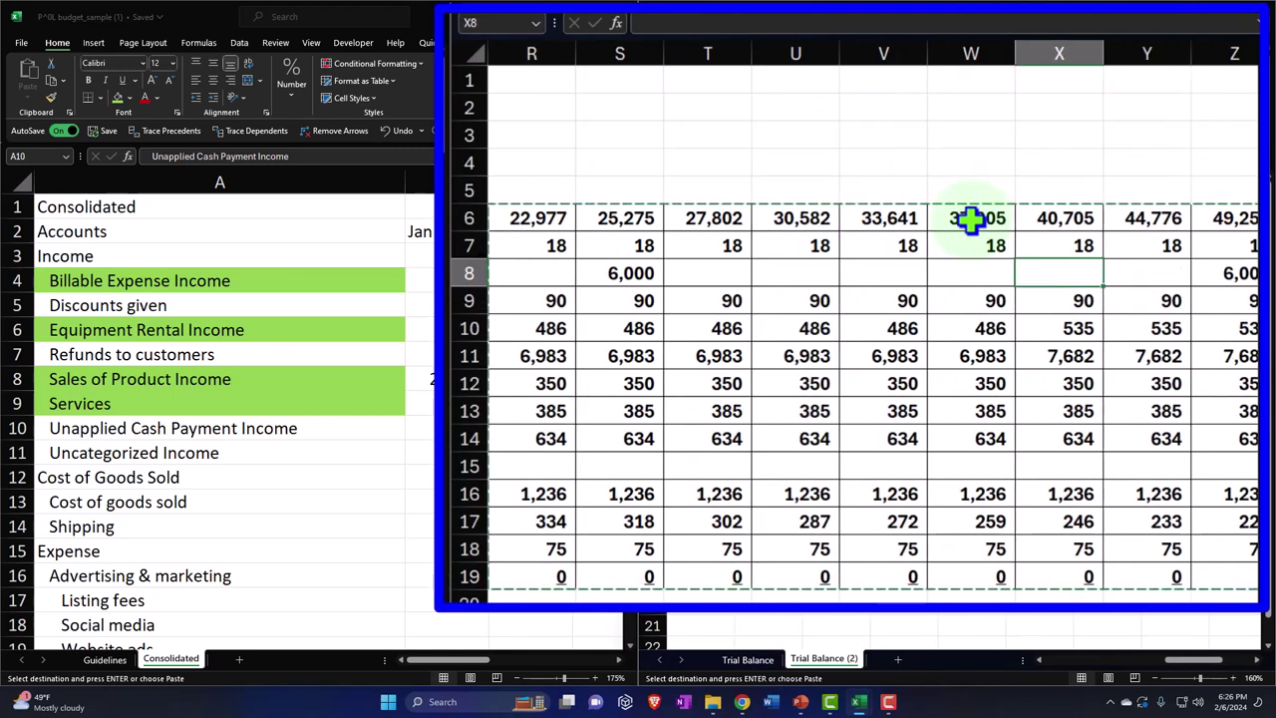
left_click(815, 243)
left_click_drag(535, 217, 760, 587)
right_click(764, 630)
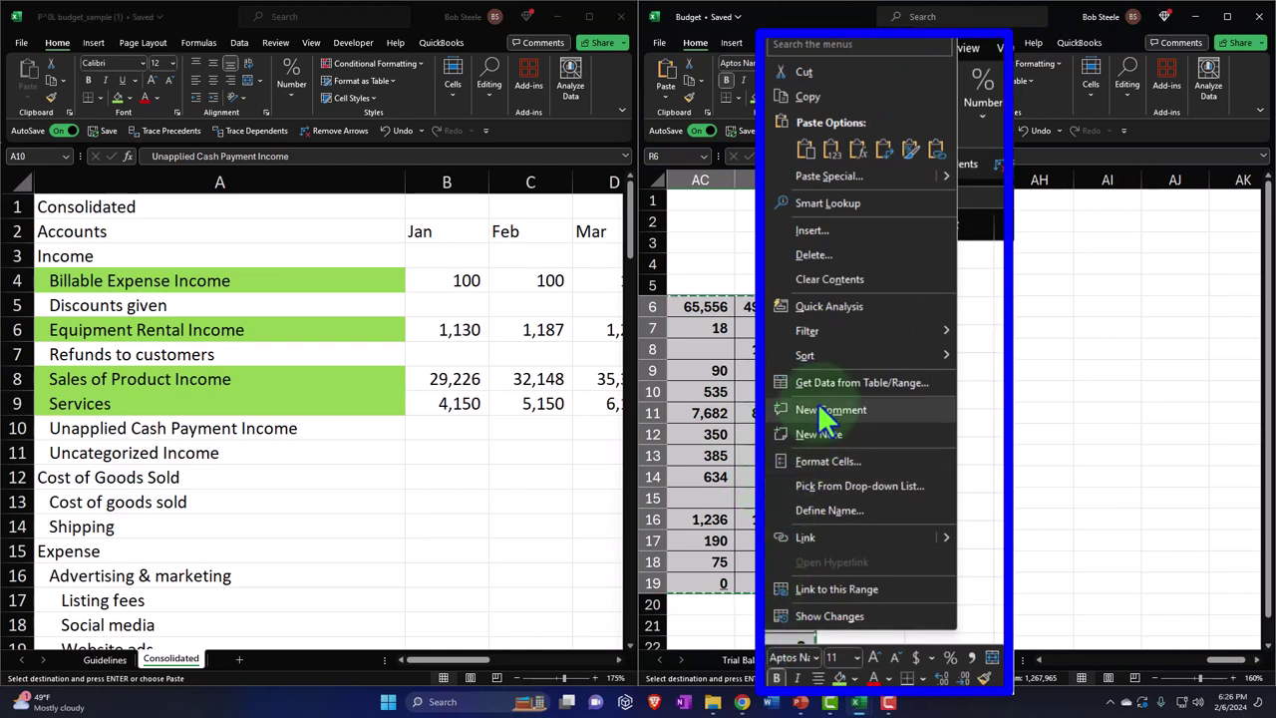
left_click(816, 255)
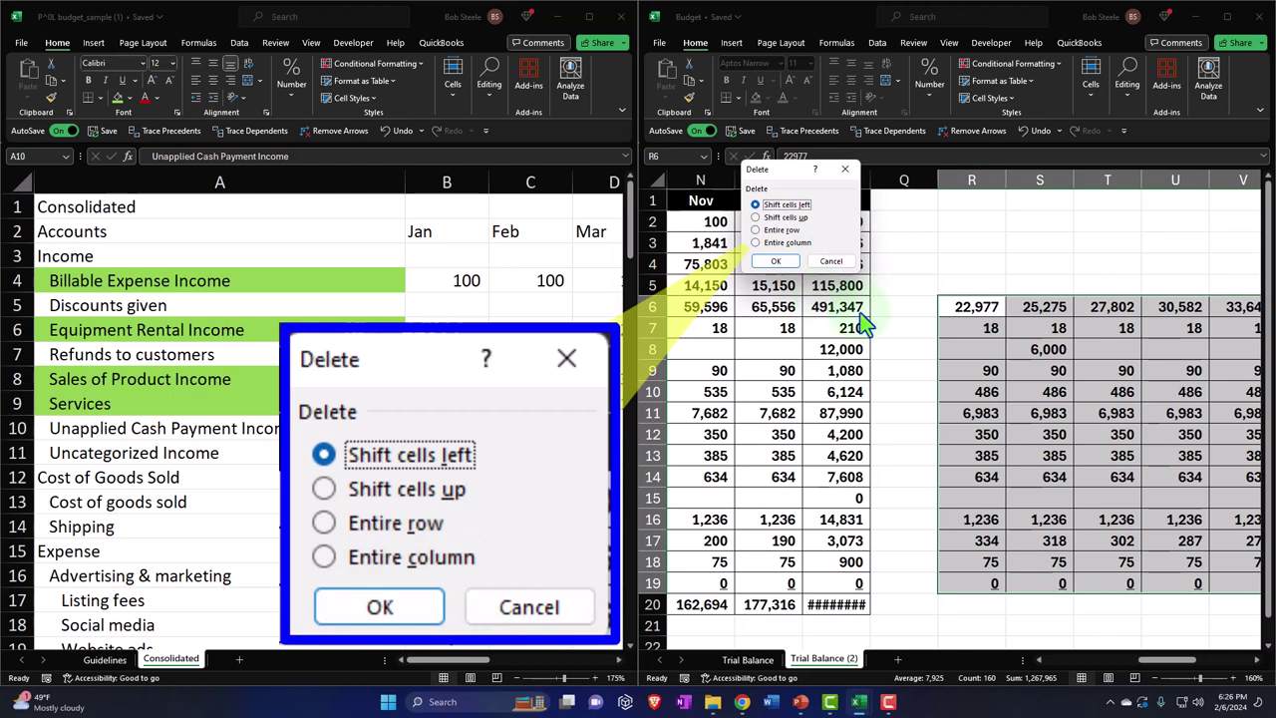
left_click(756, 217)
left_click(774, 260)
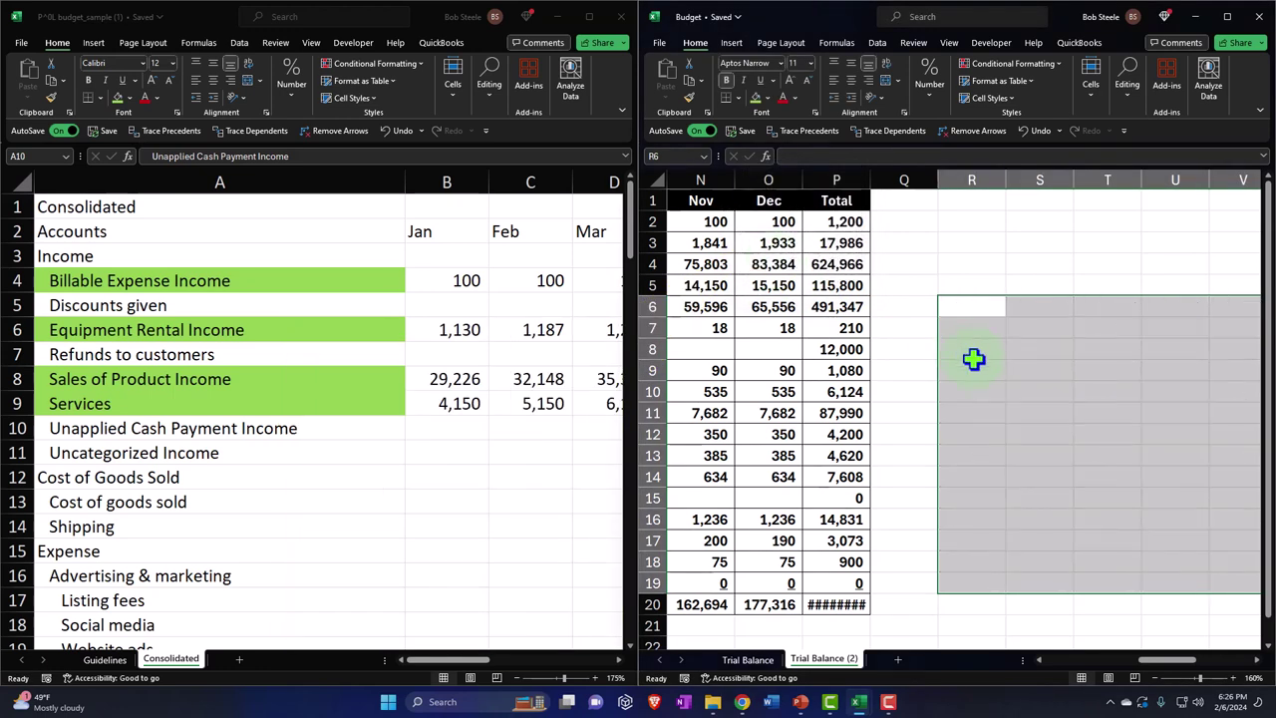
Step: Examine the monthly amounts across the Trial Balance (2) sheet from January through December
left_click(973, 361)
key("Home")
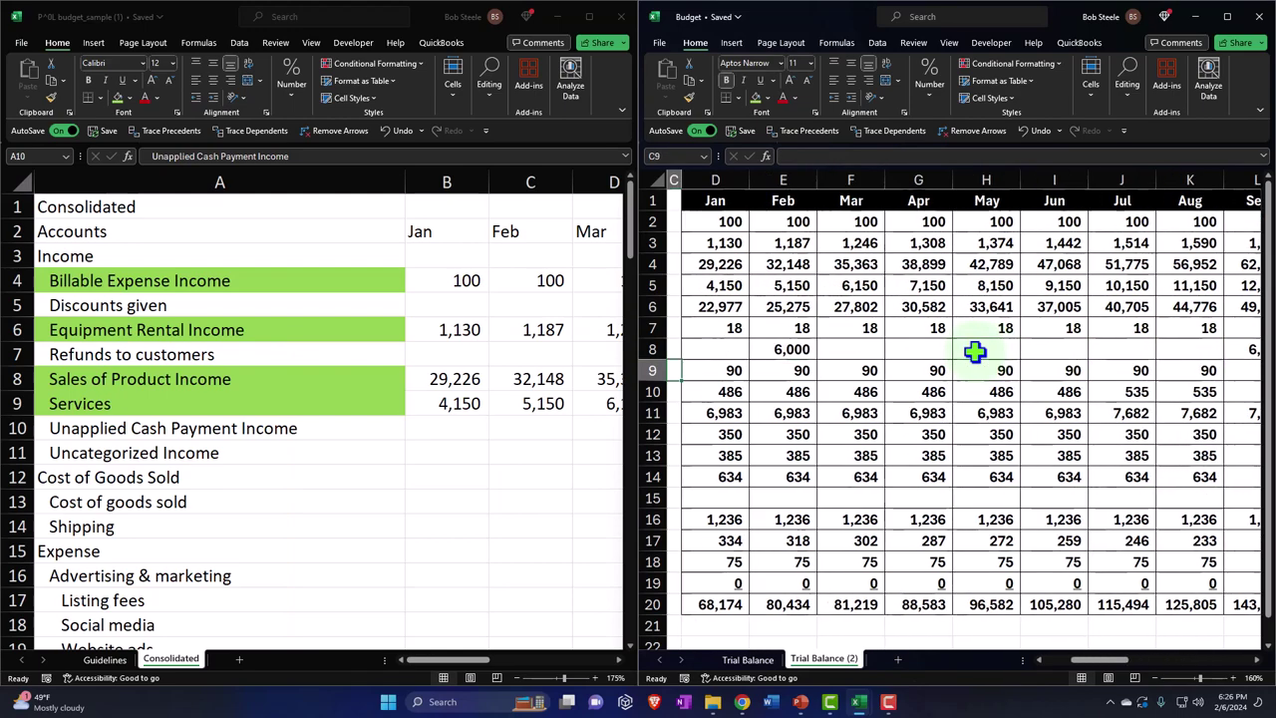
key("Right")
key("Right")
key("Right")
key("Right")
key("Right")
key("Right")
key("Right")
key("Right")
key("Right")
key("Right")
key("Right")
key("Right")
key("Right")
key("Right")
key("Right")
key("Right")
key("Right")
key("Right")
key("Right")
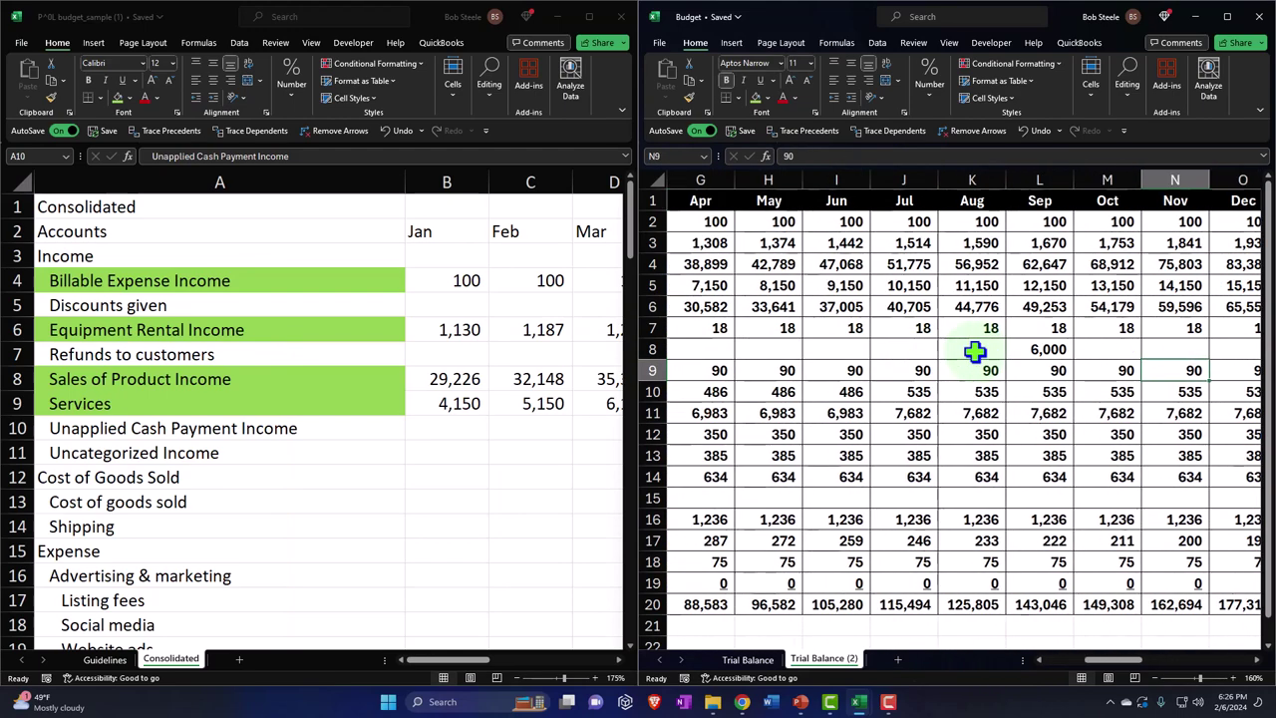
key("Left")
key("Left")
key("Left")
key("Left")
key("Left")
key("Left")
key("Left")
key("Left")
key("Left")
key("Left")
key("Left")
key("Left")
key("Left")
key("Left")
key("Left")
key("Left")
key("Left")
key("Left")
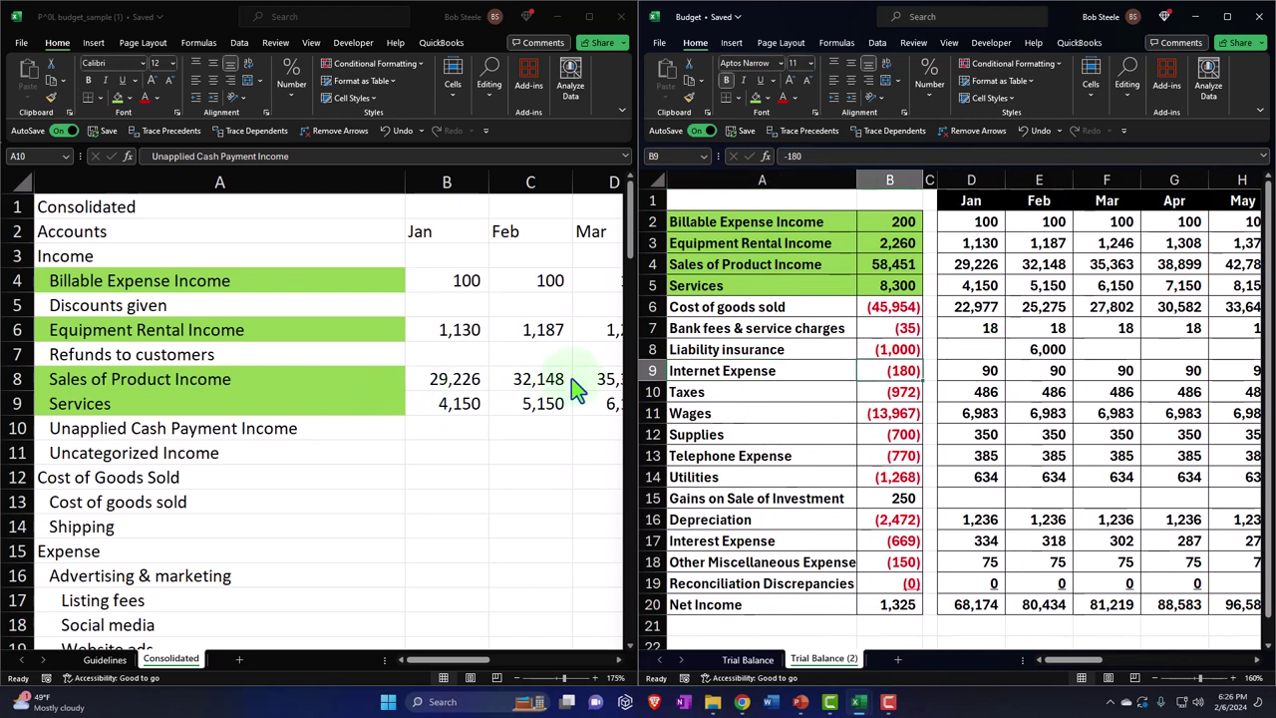
Step: Shade the Cost of goods sold entry in A6:B6 of Trial Balance (2) green and select its January cell B13 in the Consolidated template
left_click(688, 309)
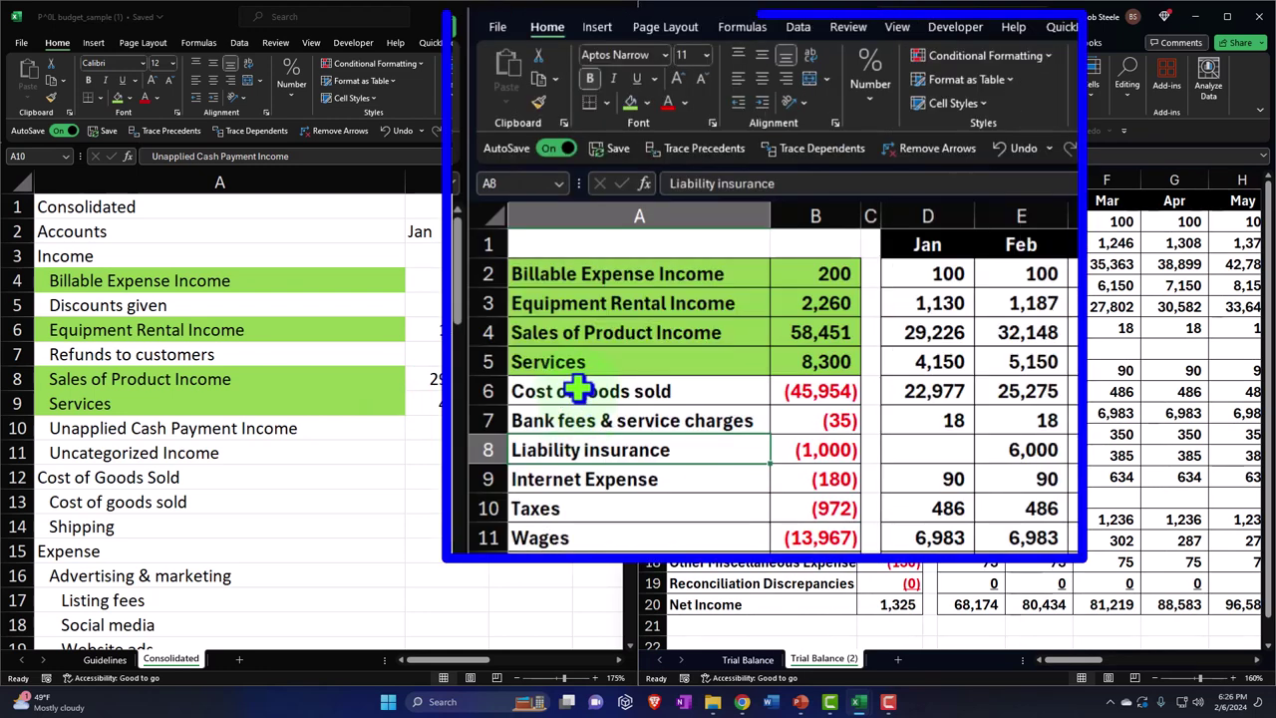
left_click(767, 391, "shift")
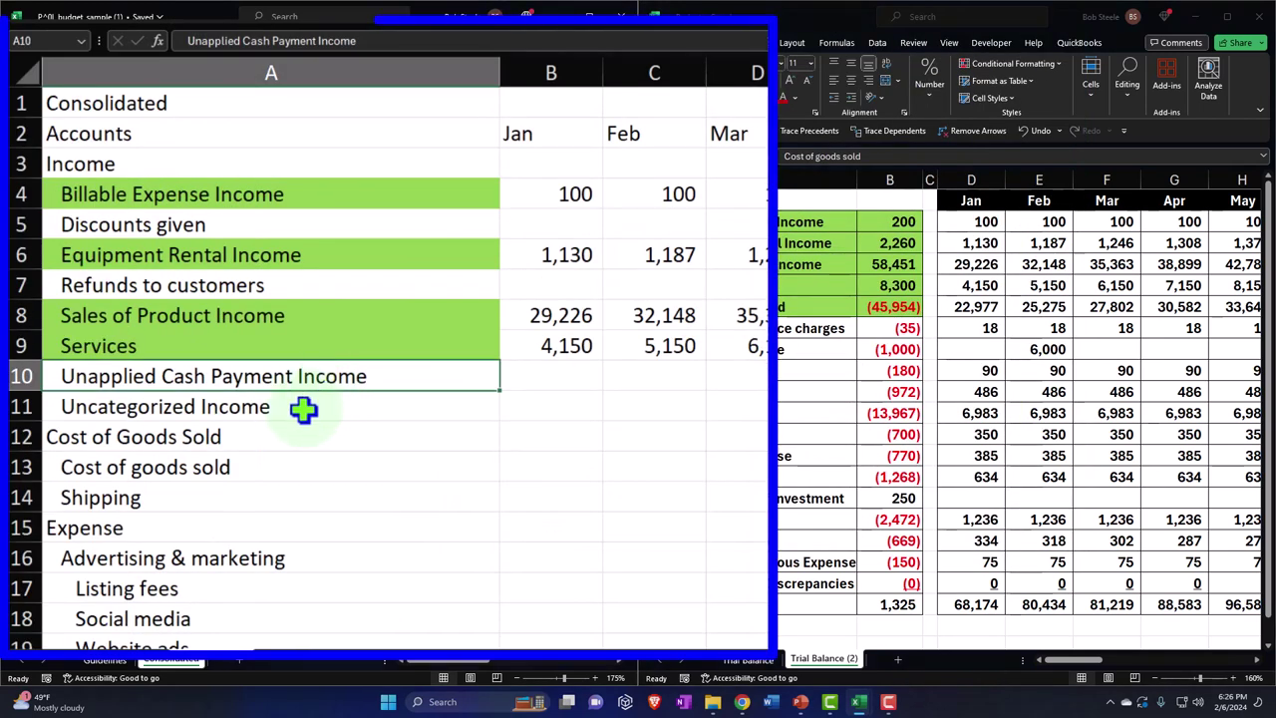
scroll(312, 439, "down", 1)
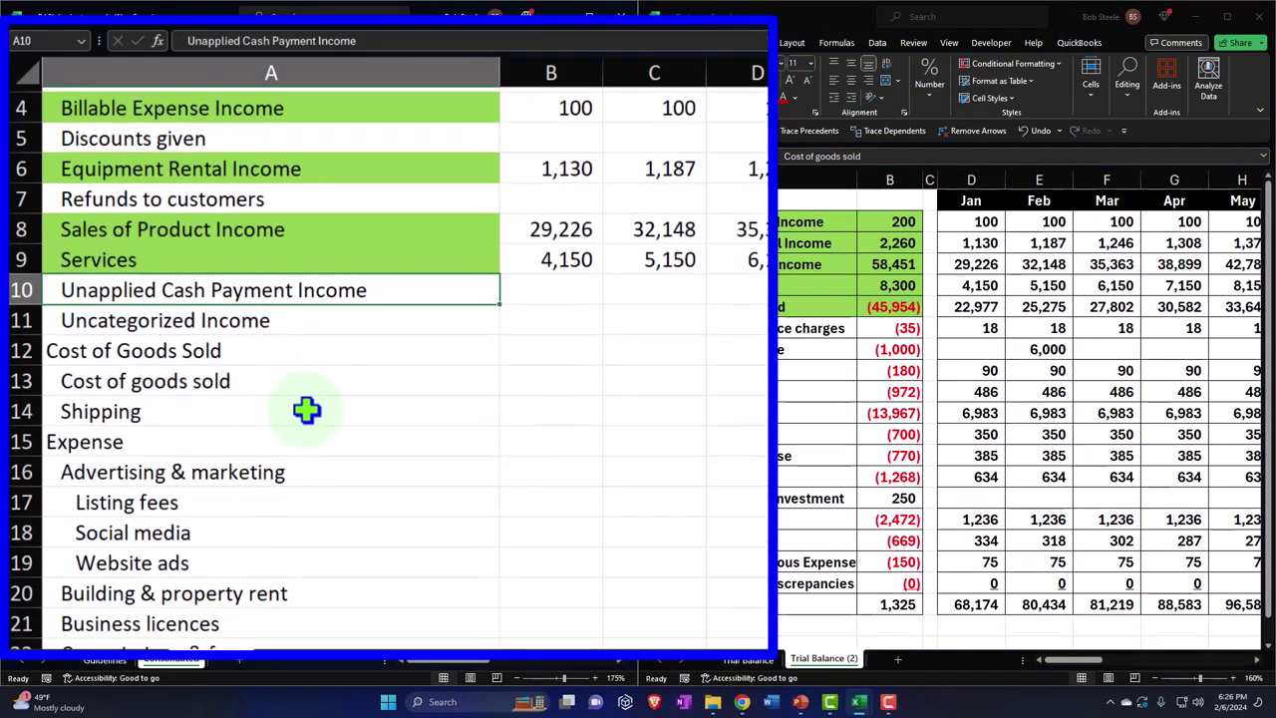
left_click(187, 351)
scroll(190, 357, "down", 1)
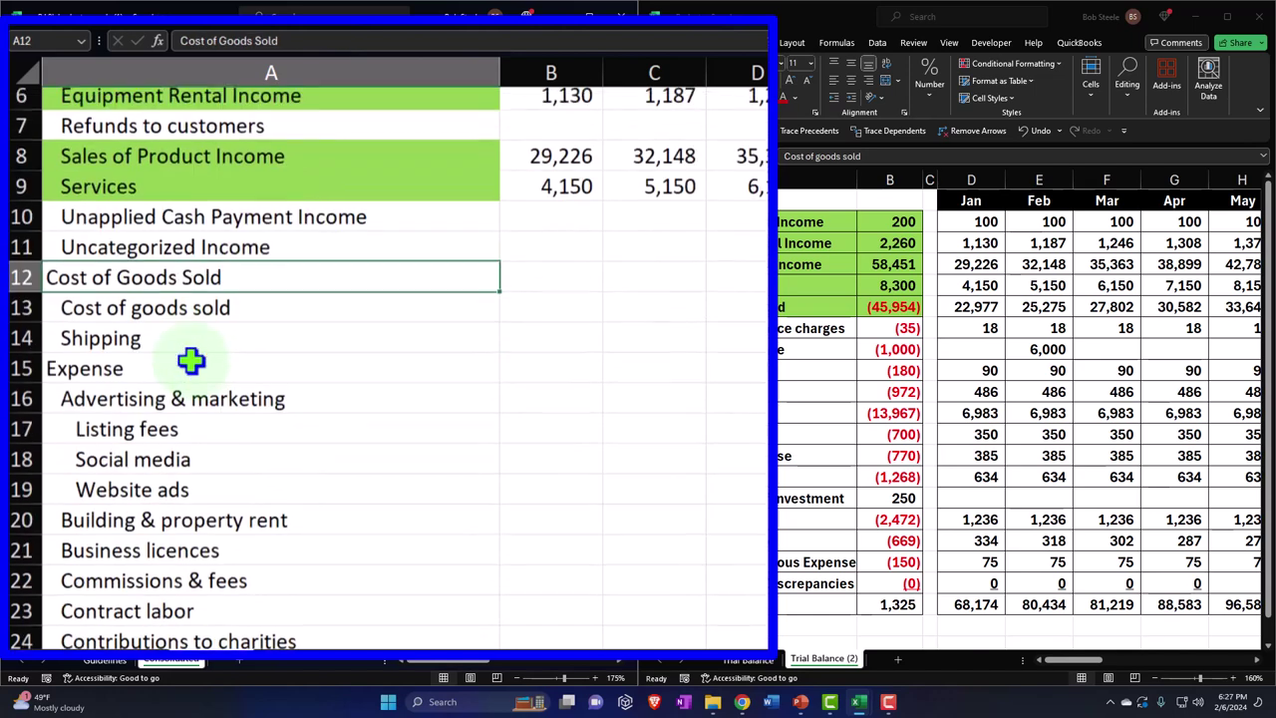
left_click(536, 289)
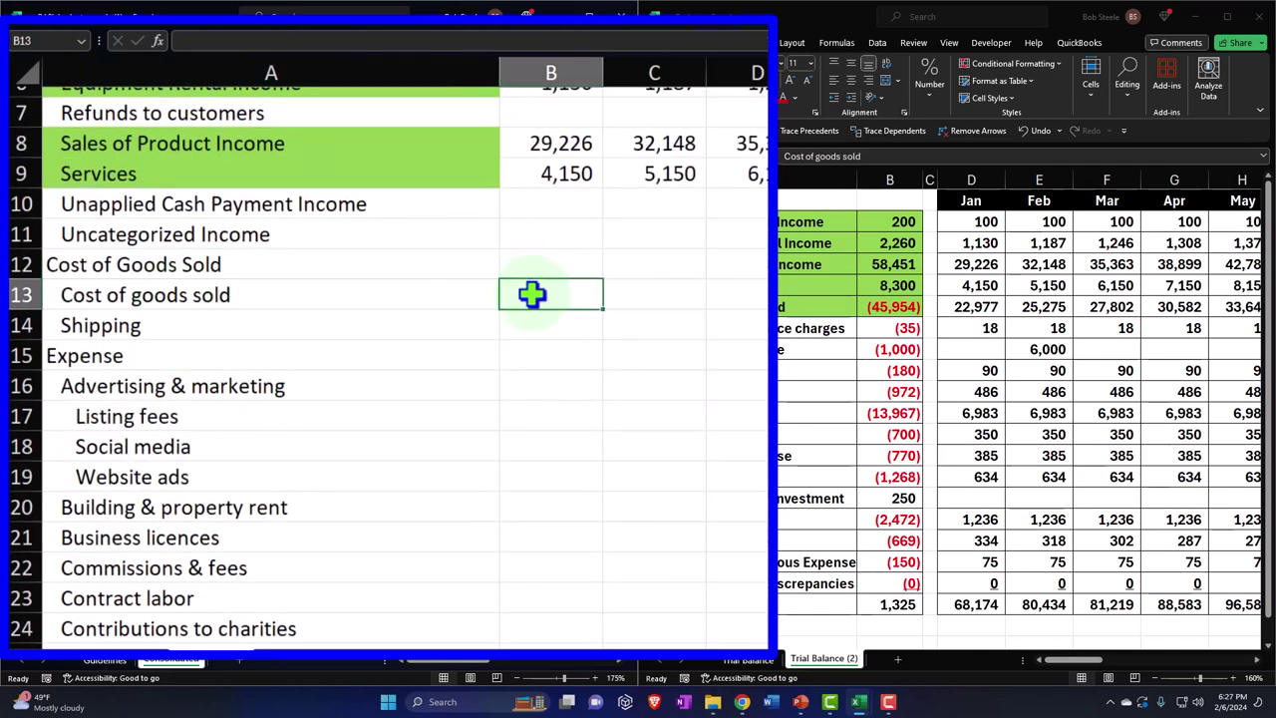
Step: Copy the Cost of goods sold amounts D6:P6 from Trial Balance (2) and paste them into the Consolidated template starting at B13
left_click_drag(977, 306, 1038, 308)
left_click_drag(986, 228, 1120, 222)
key("ctrl+c")
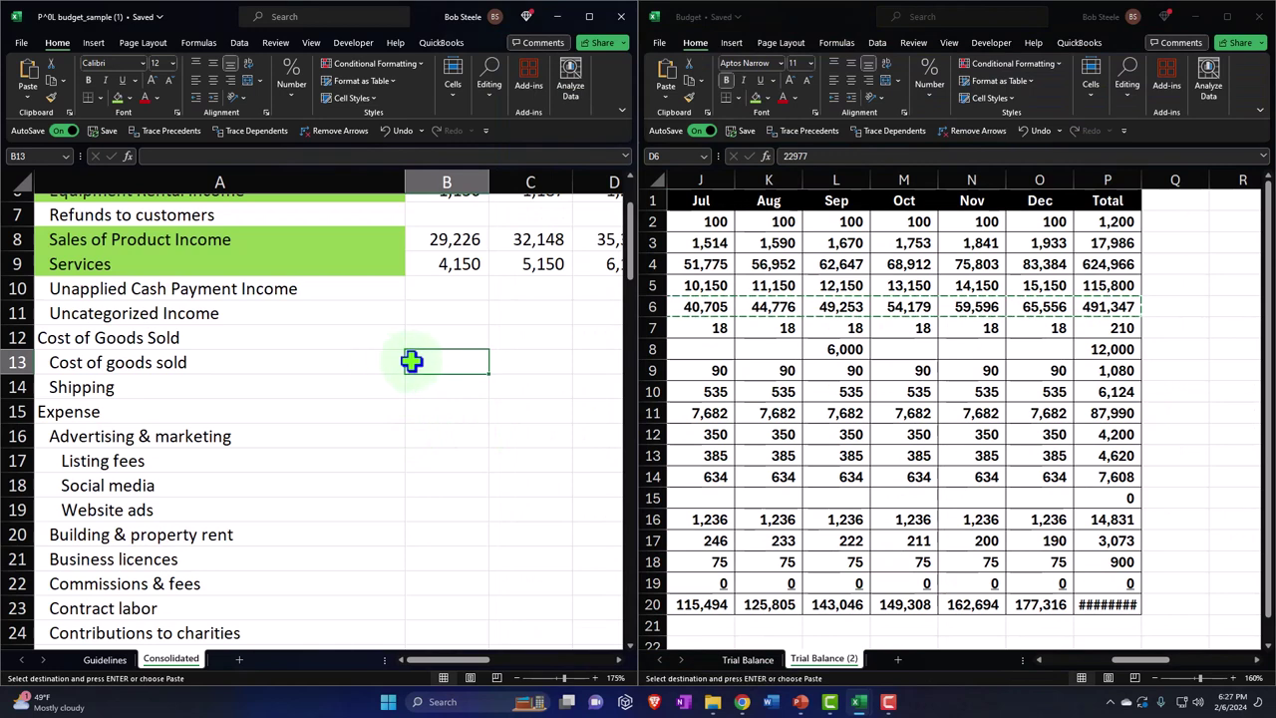
right_click(435, 362)
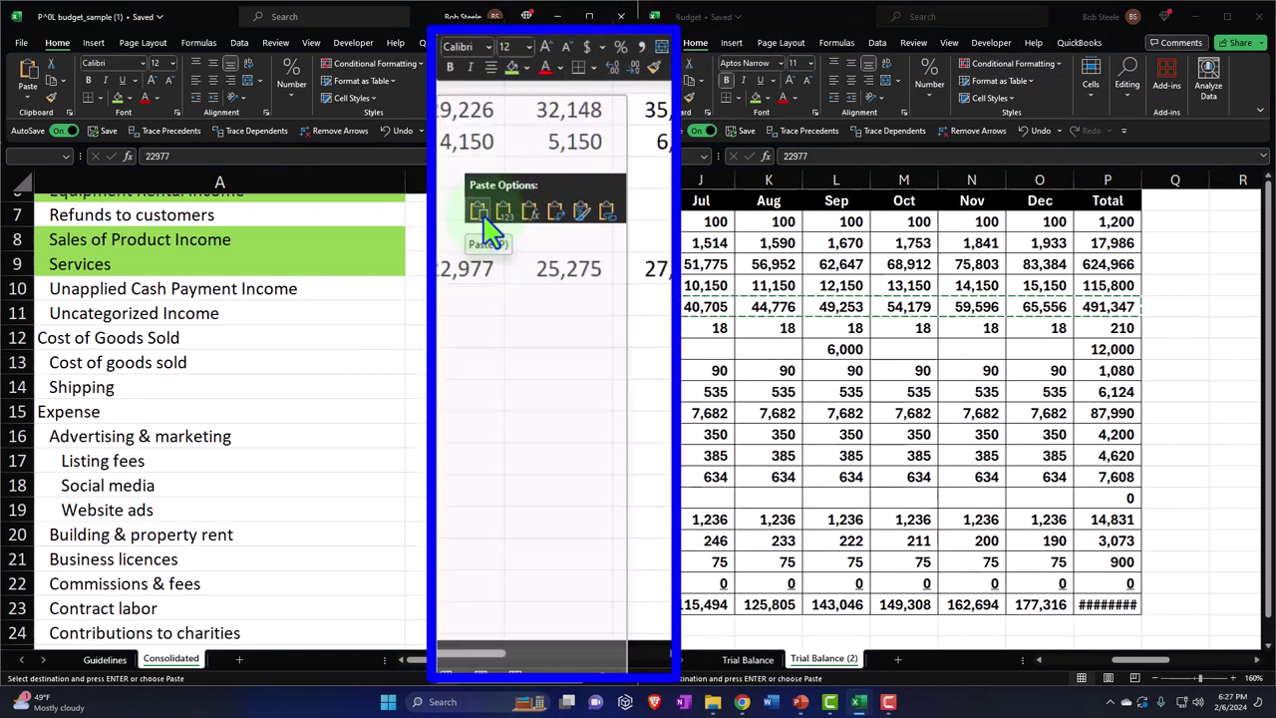
left_click(460, 389)
left_click(435, 388)
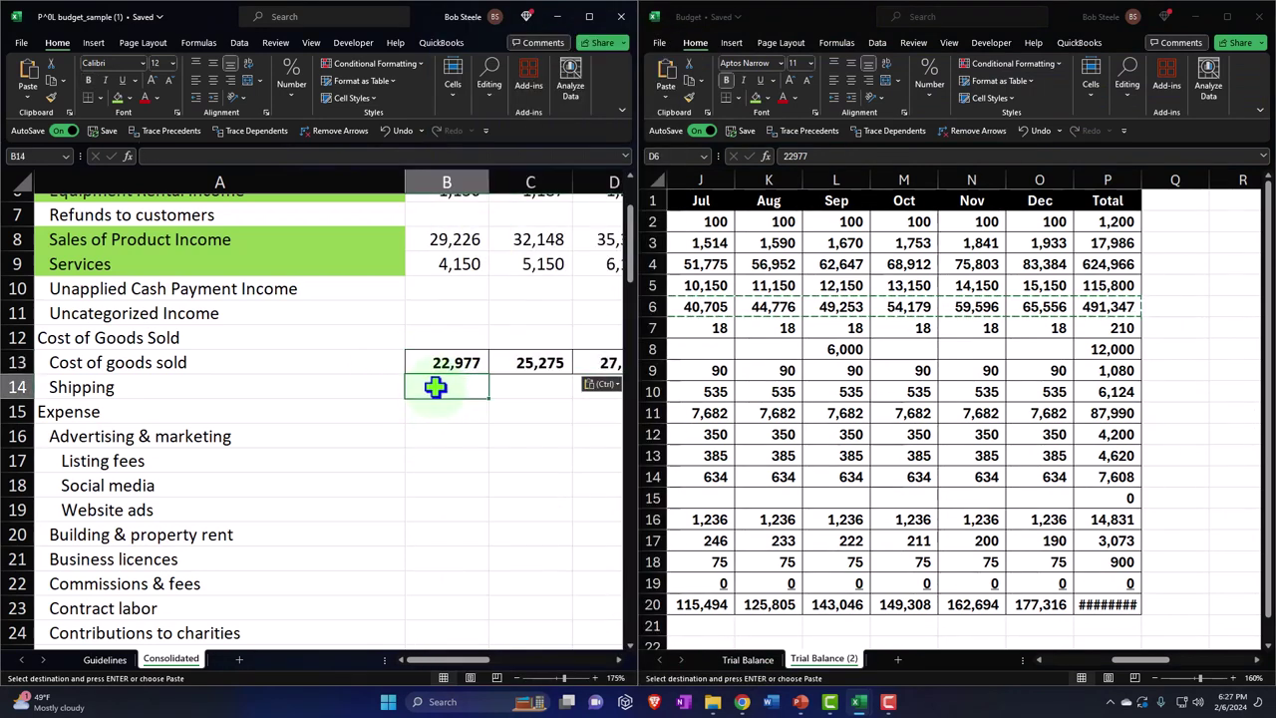
Step: Shade the Bank fees & service charges entry in A7:B7 of the Trial Balance (2) sheet green
left_click(802, 364)
key("Home")
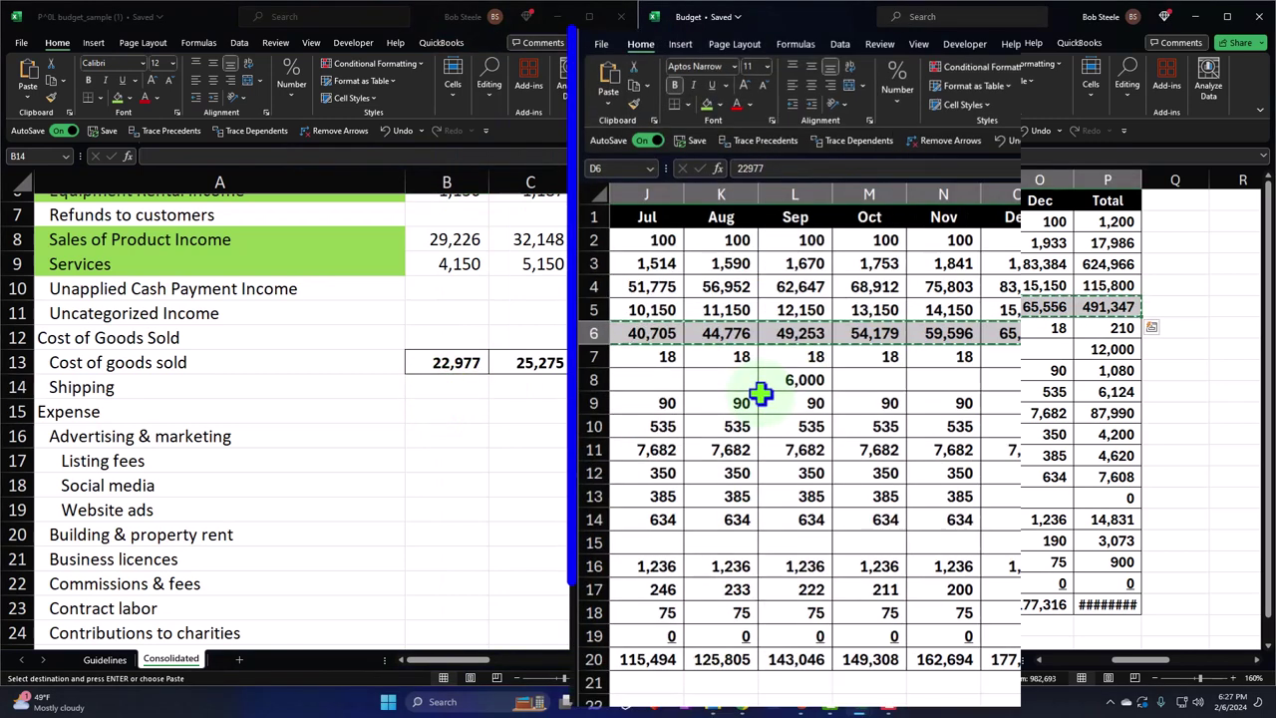
key("Down")
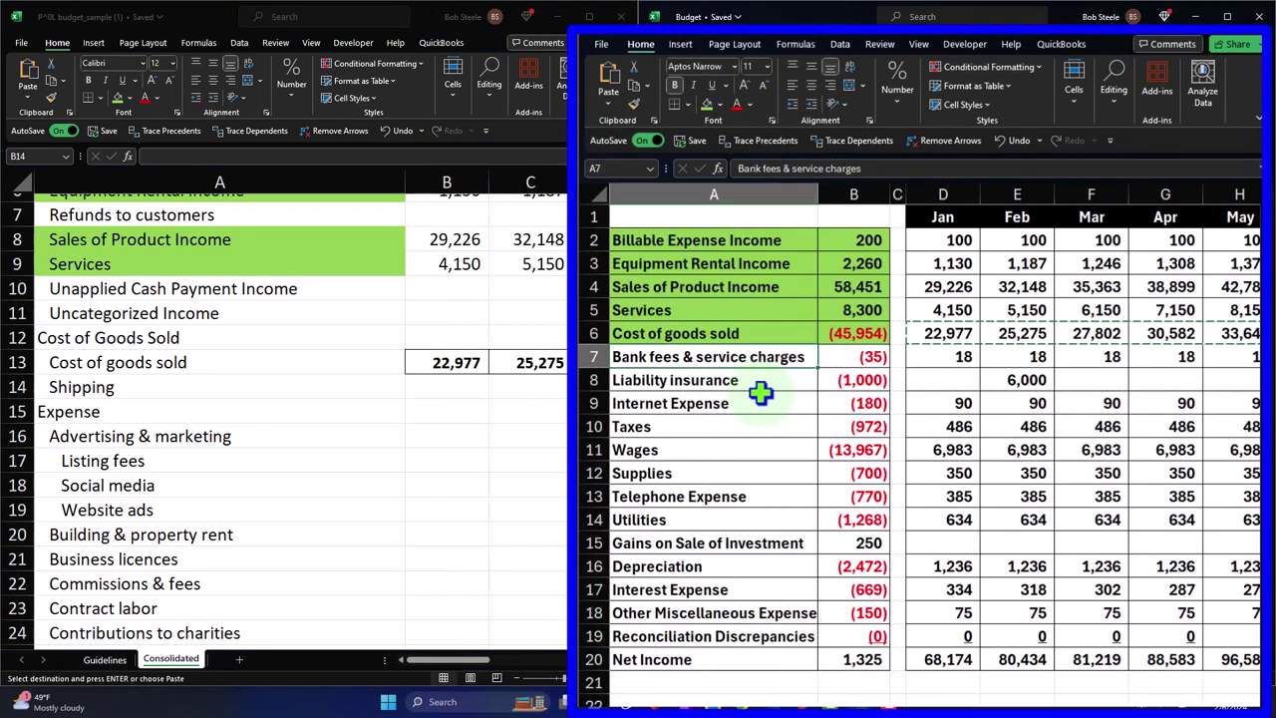
left_click(705, 104)
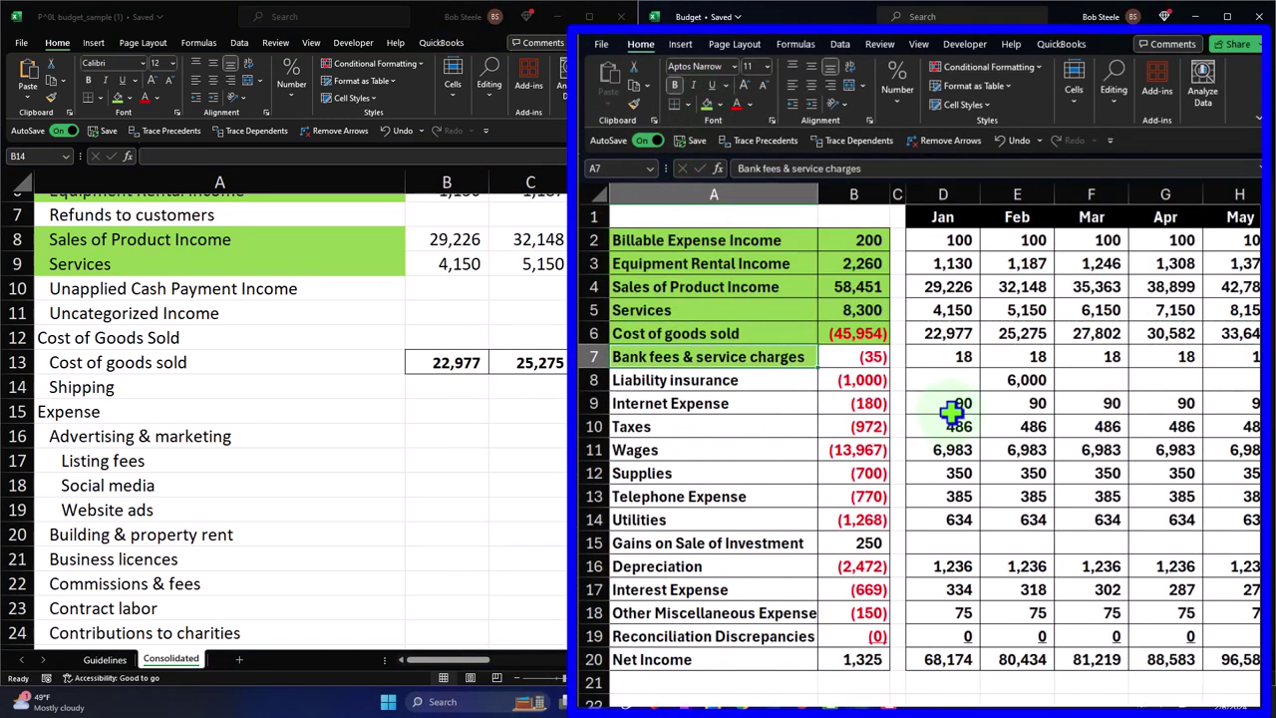
left_click(835, 355)
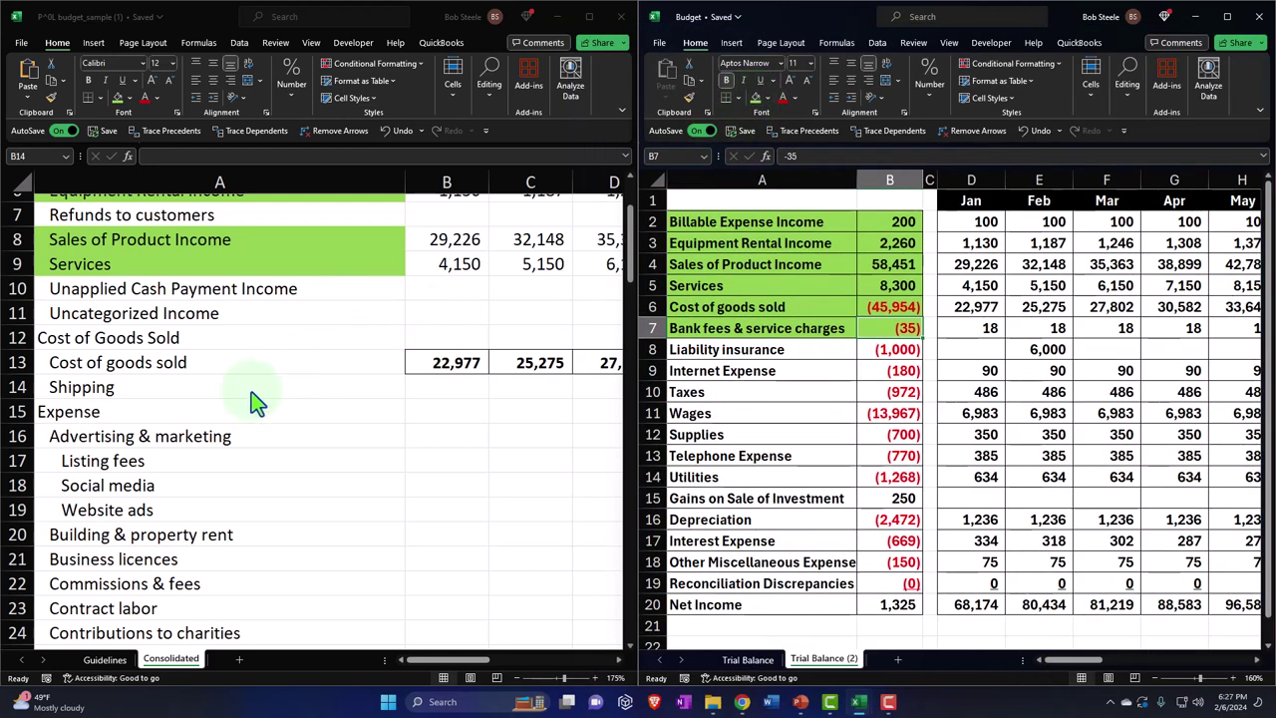
Step: Find Bank fees & service charges among the template's general business expenses and shade its label in A34 green
left_click(159, 380)
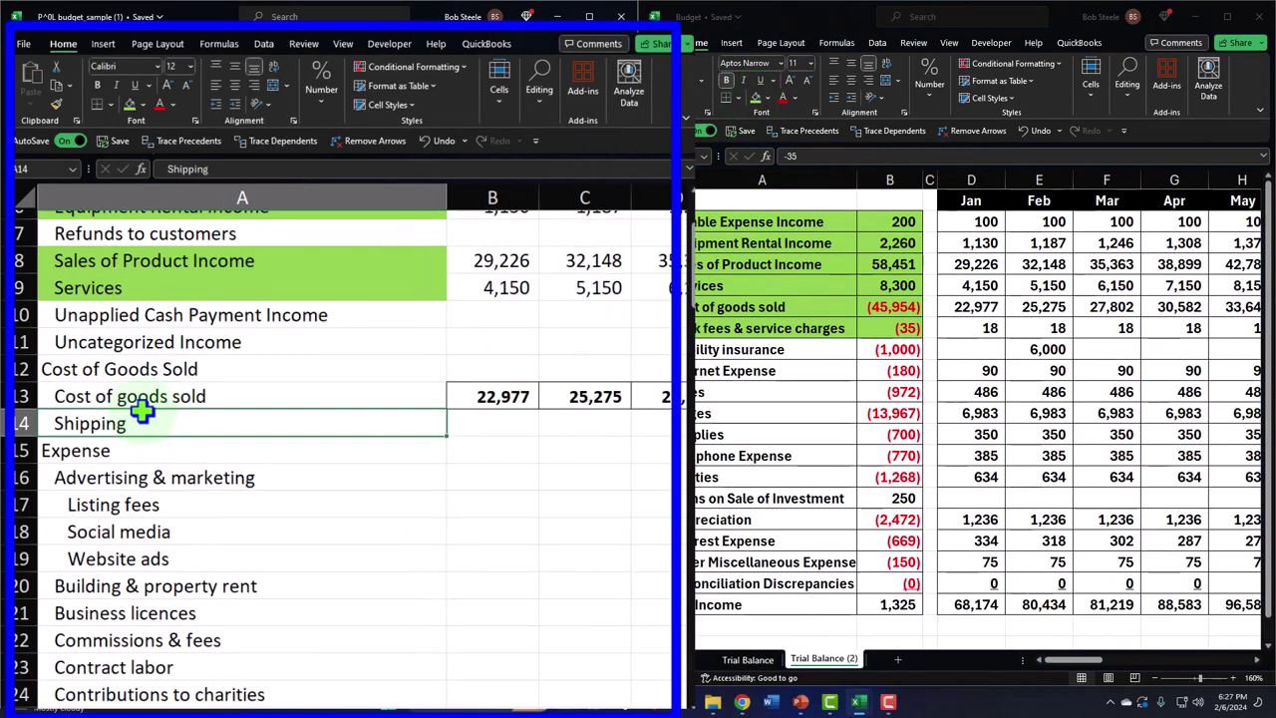
key("Down")
key("Down")
key("Down")
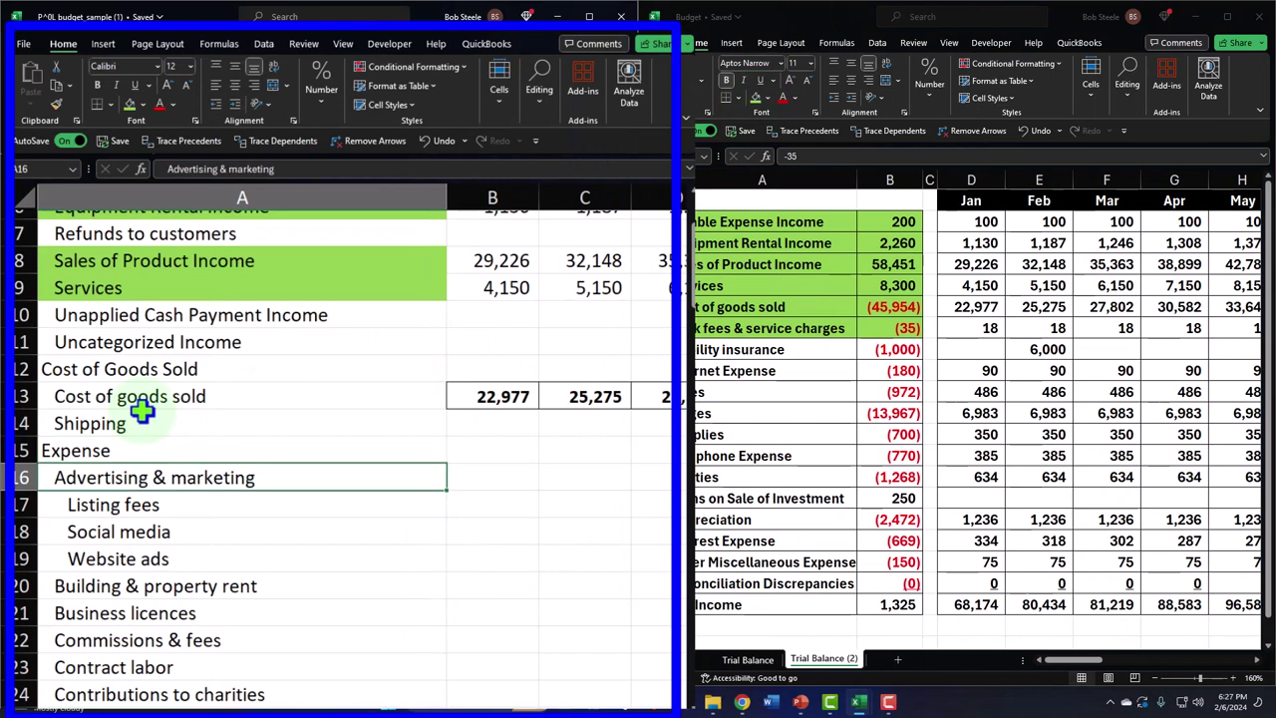
key("Down")
key("Down")
key("Down")
key("Down")
key("Down")
key("Down")
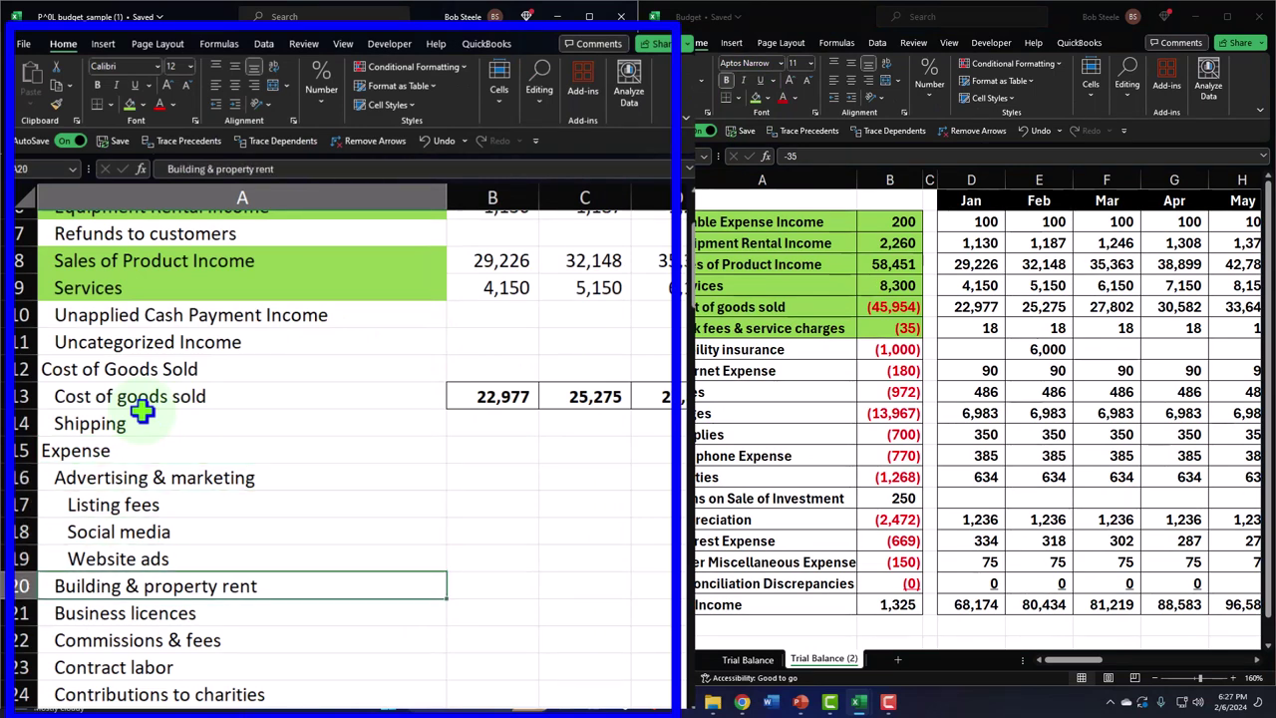
key("Down")
key("Down")
key("Down")
key("Down")
key("Down")
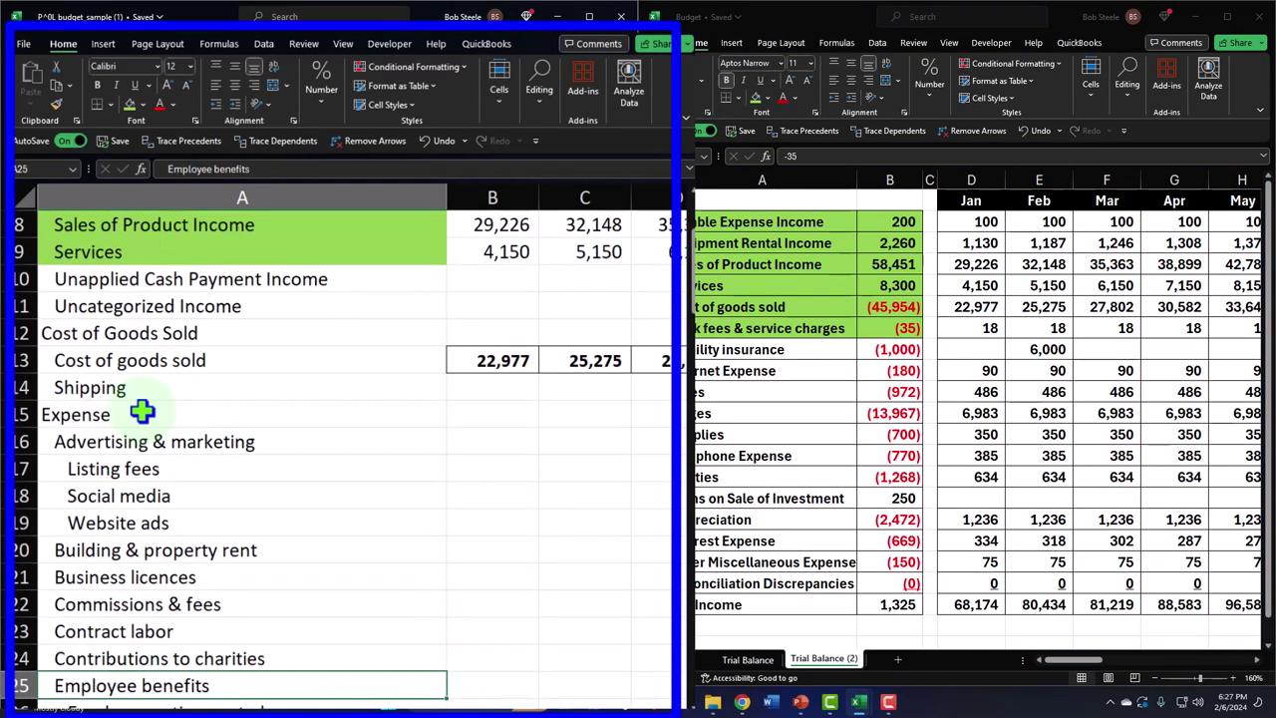
key("Down")
key("Down")
key("Down")
key("Down")
key("Down")
key("Down")
key("Down")
key("Down")
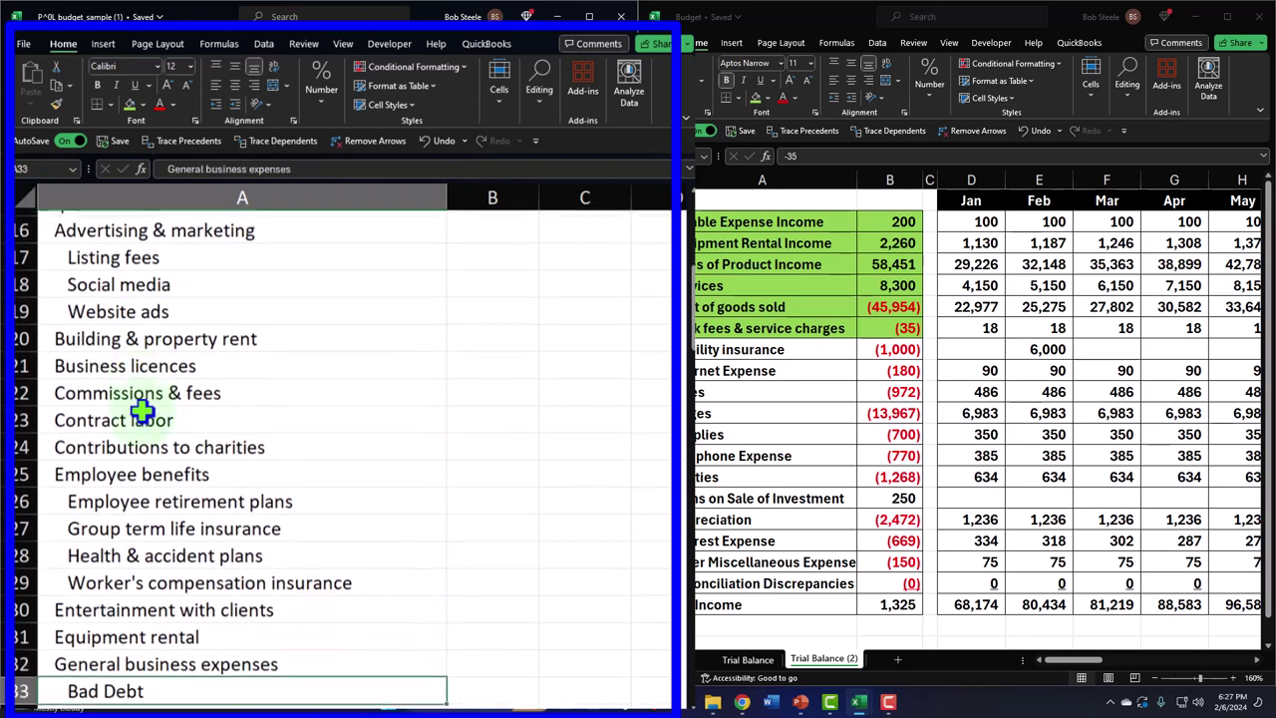
key("Down")
key("Up")
key("Up")
key("Up")
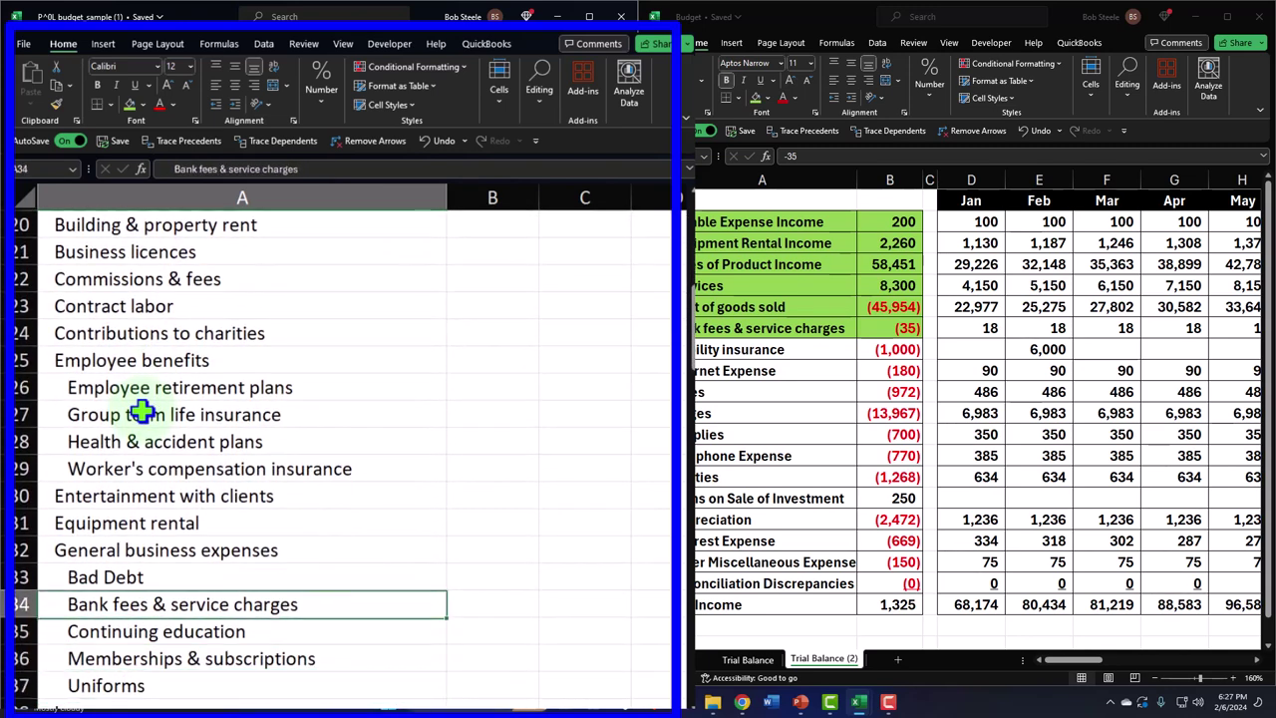
left_click(136, 110)
Step: Copy the January to December Bank fees & service charges amounts D7:O7 and paste them into the template starting at B34
left_click(975, 325)
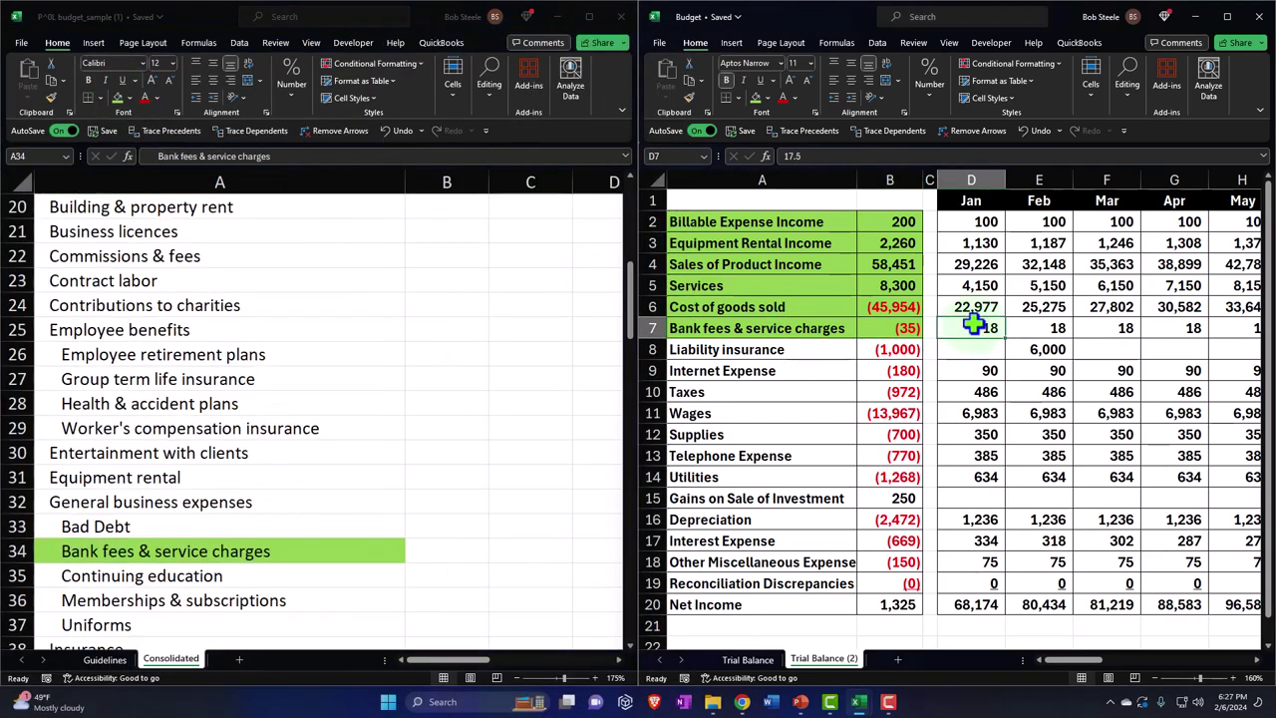
key("ctrl+shift+Right")
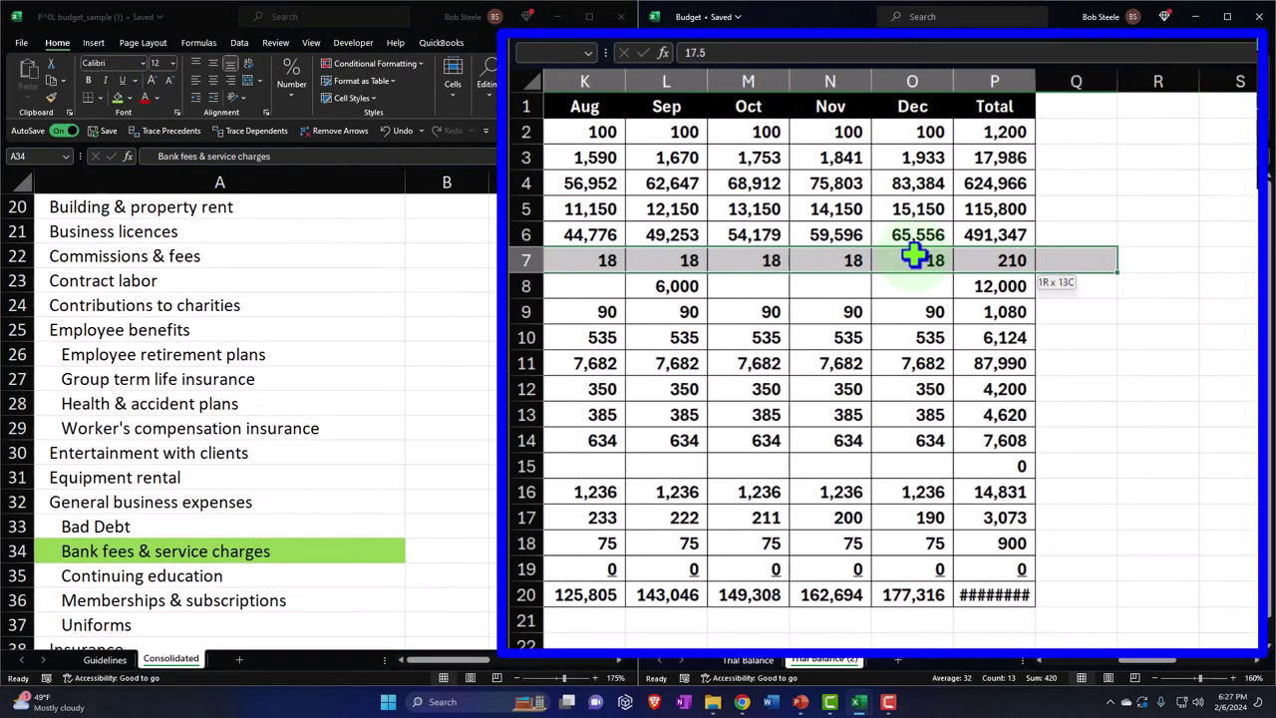
left_click_drag(913, 258, 913, 258)
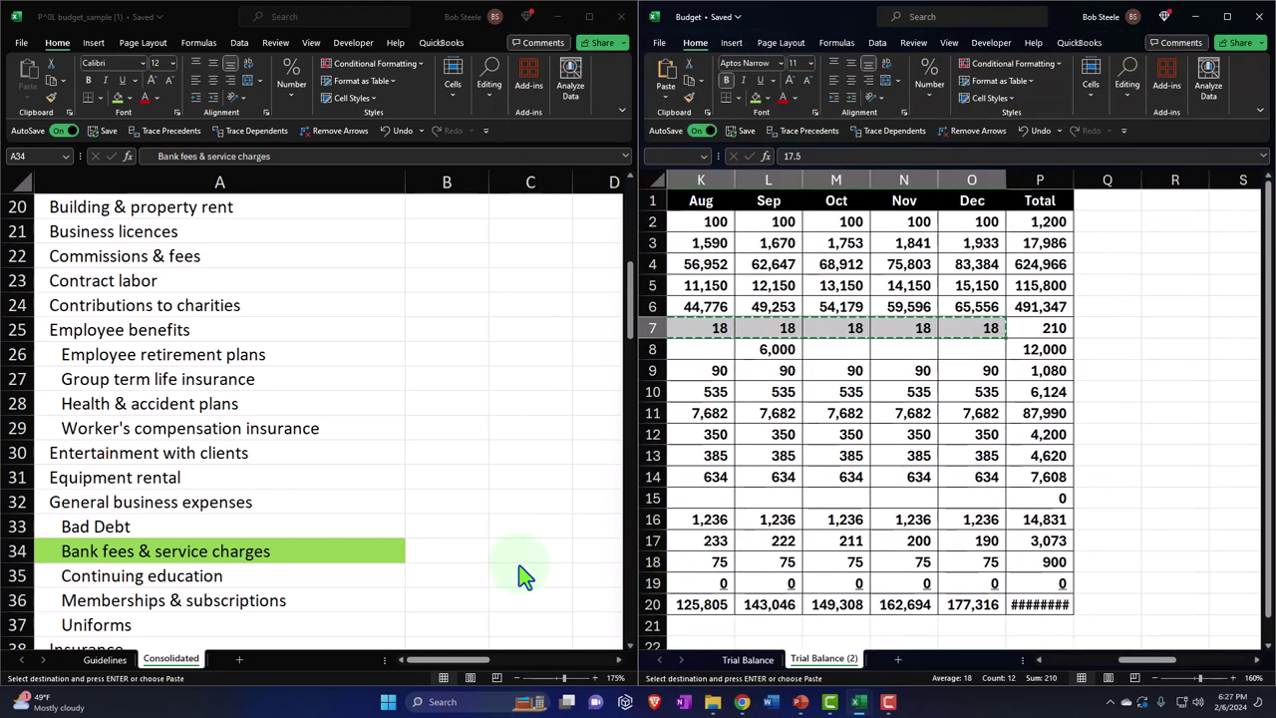
left_click(473, 551)
key("ctrl+v")
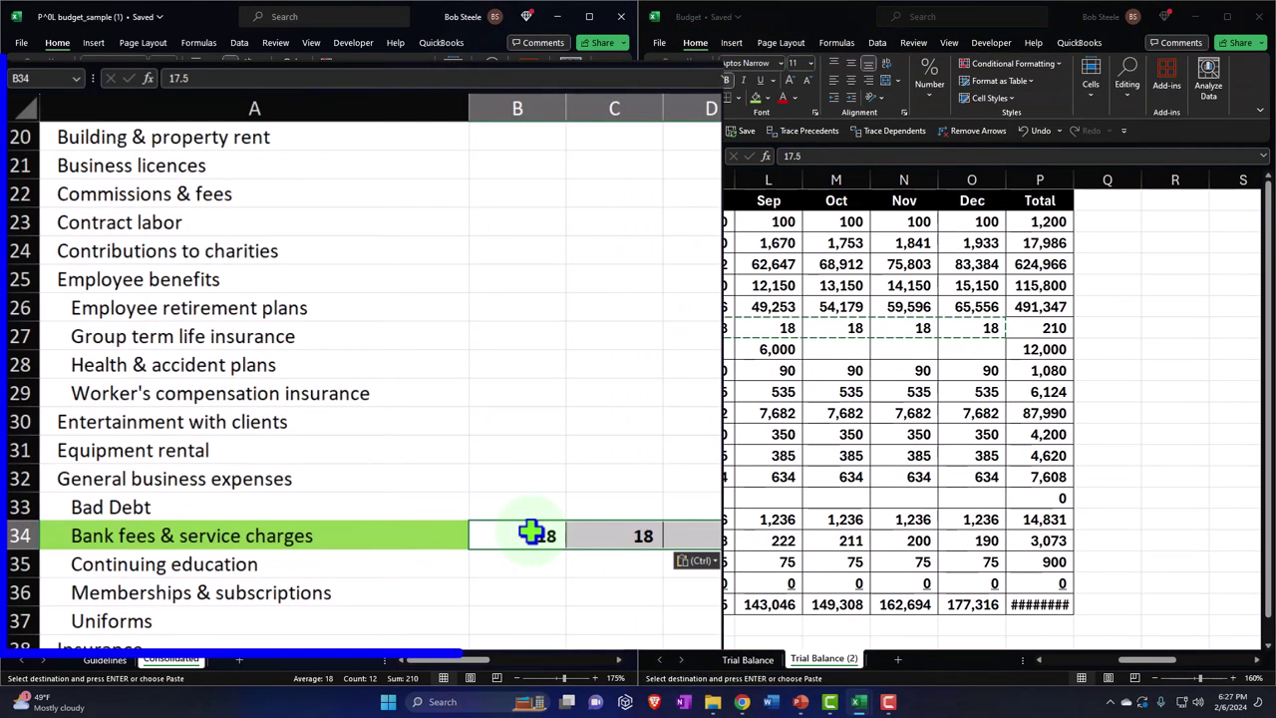
key("Left")
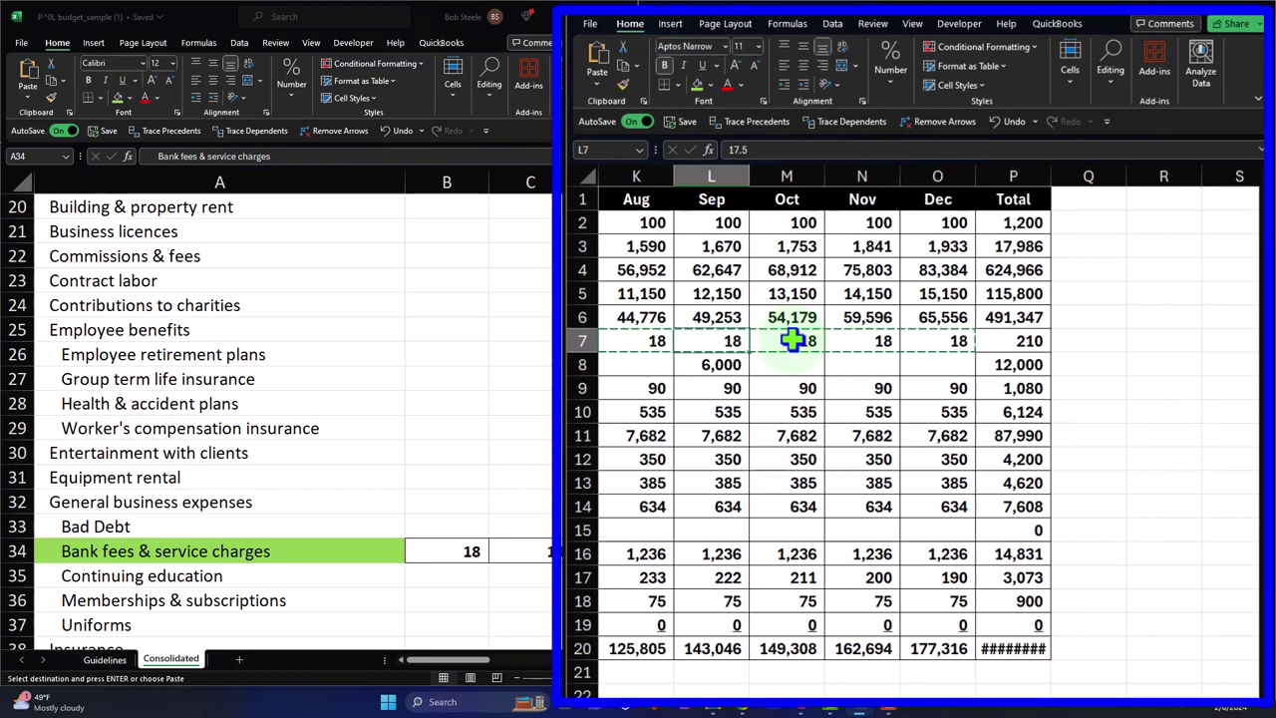
Step: Shade the Liability insurance label in A8 of Trial Balance (2) green and locate the matching account at A40 in the template
key("Home")
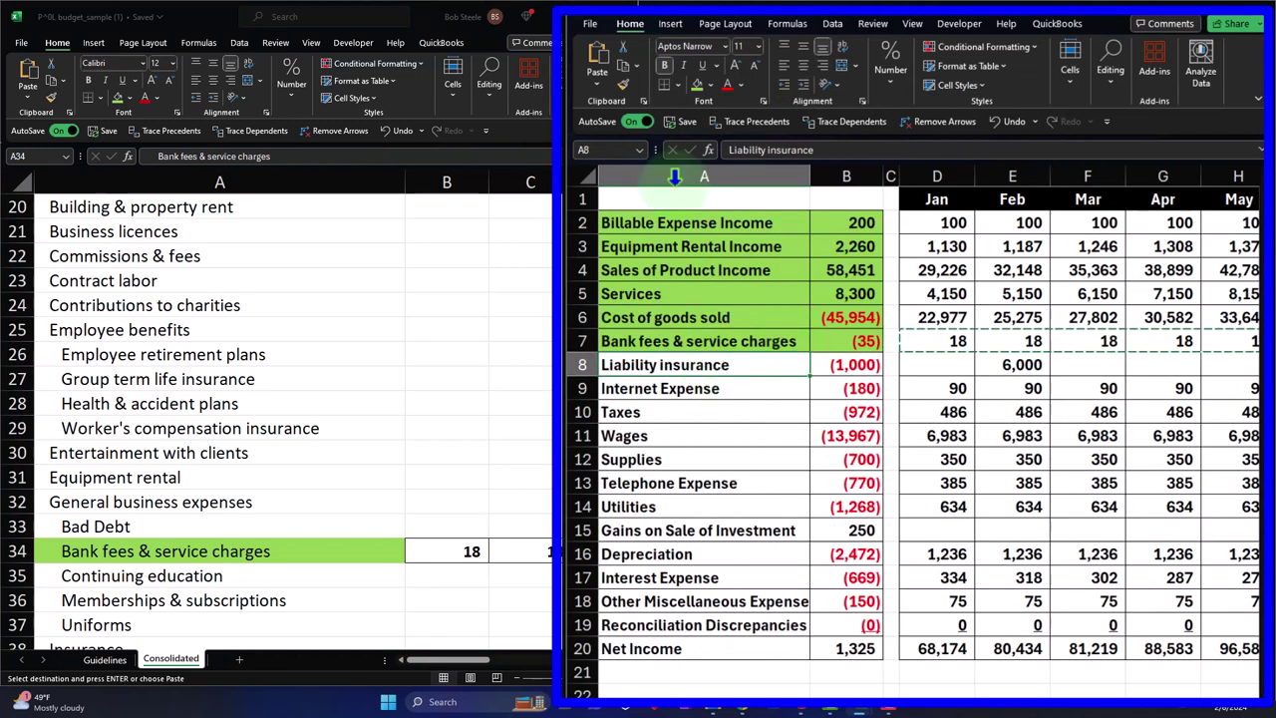
left_click(695, 84)
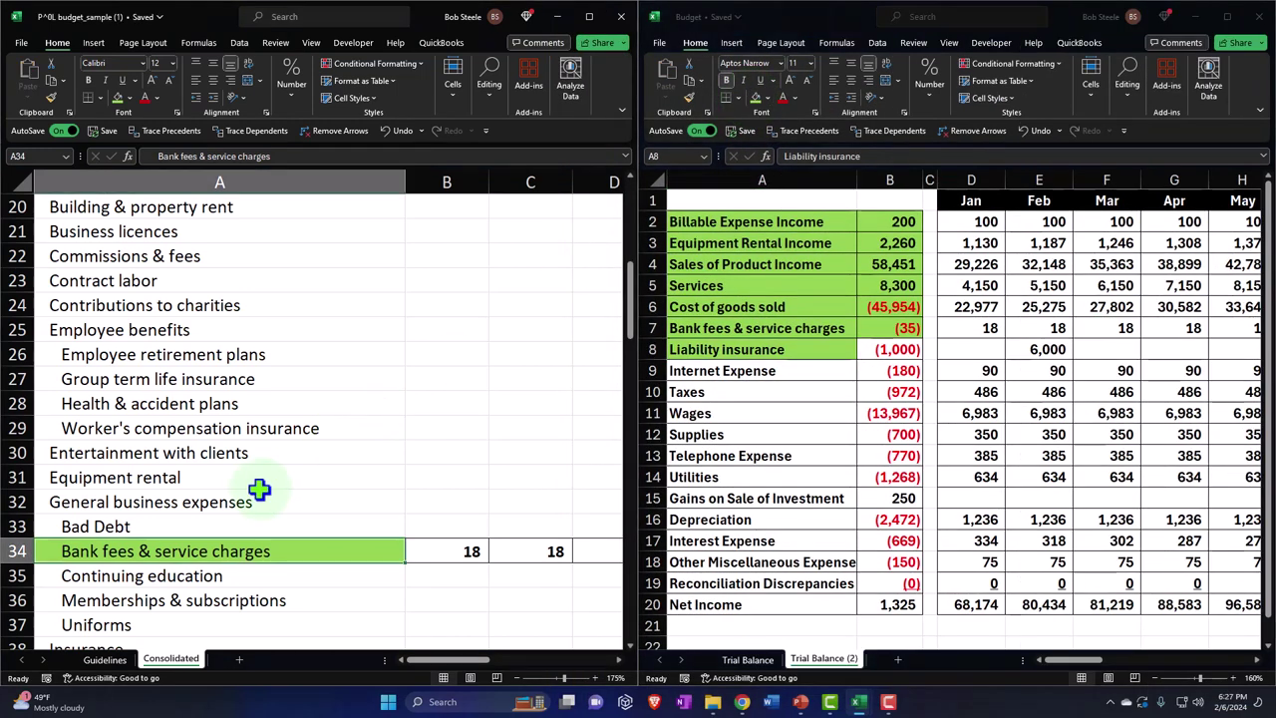
key("Down")
key("Down")
key("Down")
key("Down")
key("Down")
key("Down")
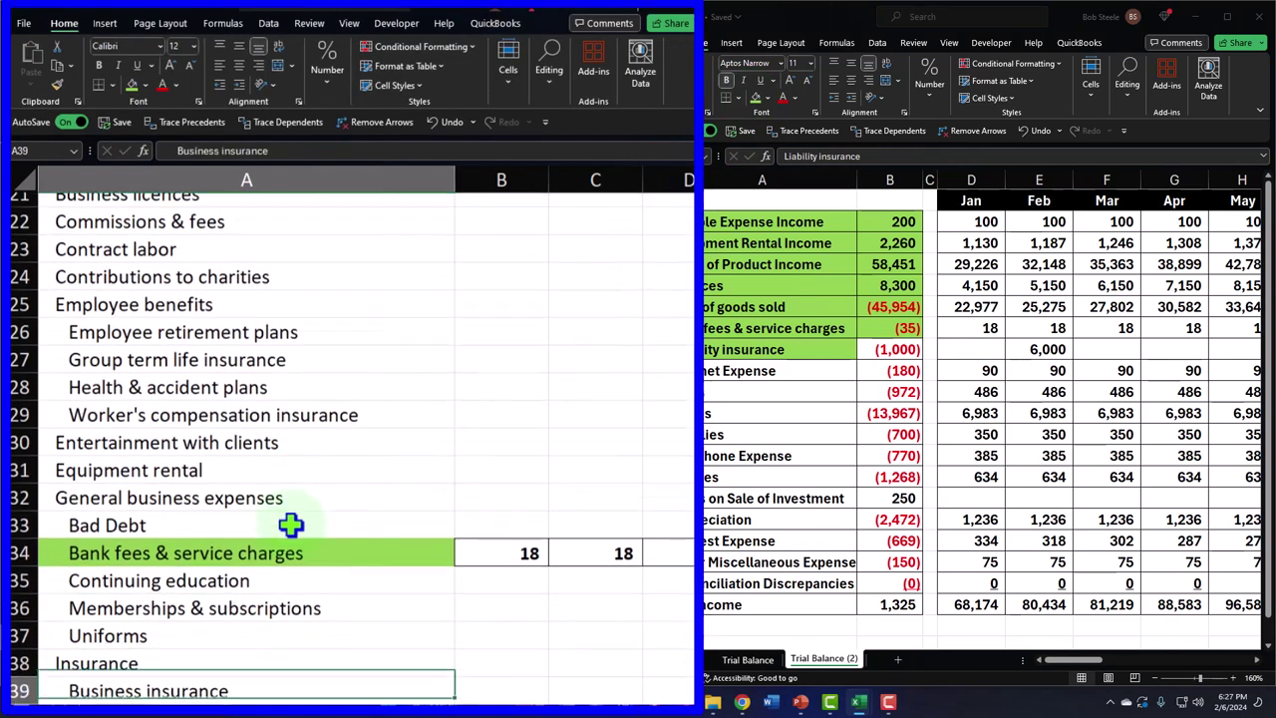
scroll(290, 525, "down", 1)
key("Right")
key("Left")
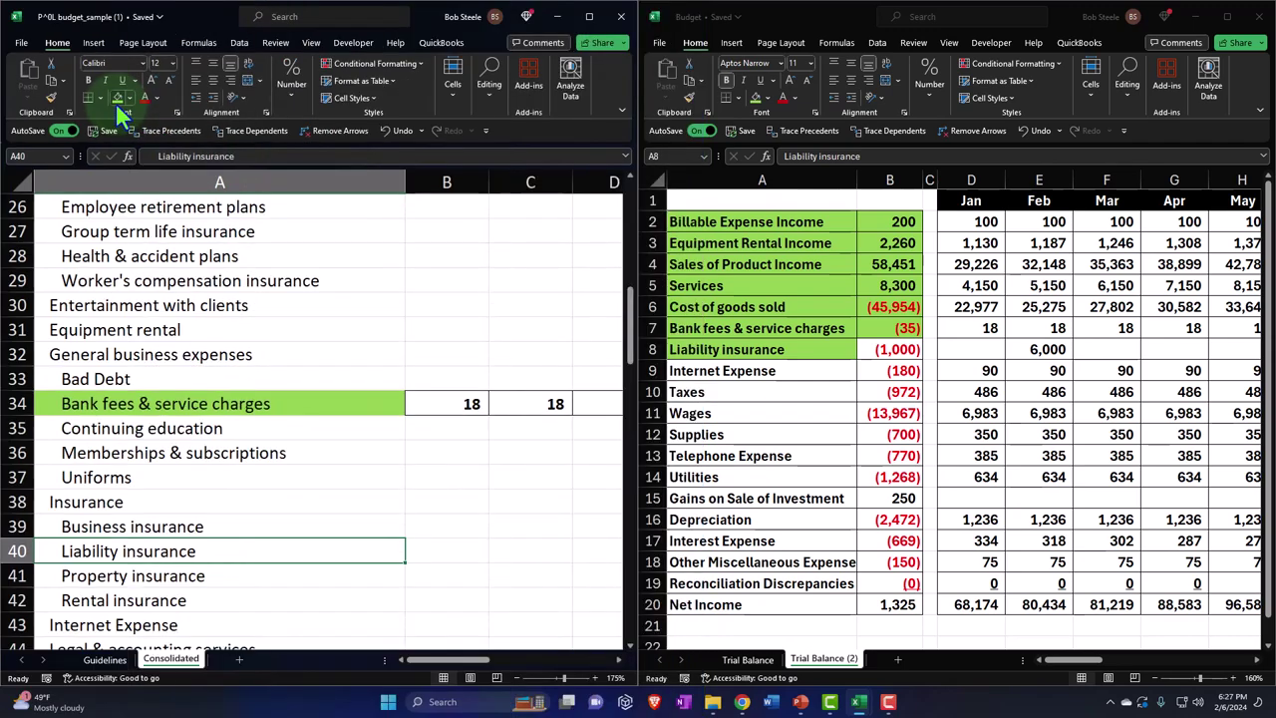
Step: Copy the January to December Liability insurance amounts D8:O8 and paste them into the template starting at B40
left_click(997, 349)
key("shift+Right")
key("shift+Right")
key("shift+Right")
key("shift+Right")
key("shift+Right")
key("shift+Right")
key("shift+Right")
key("shift+Right")
key("shift+Right")
key("shift+Right")
key("shift+Right")
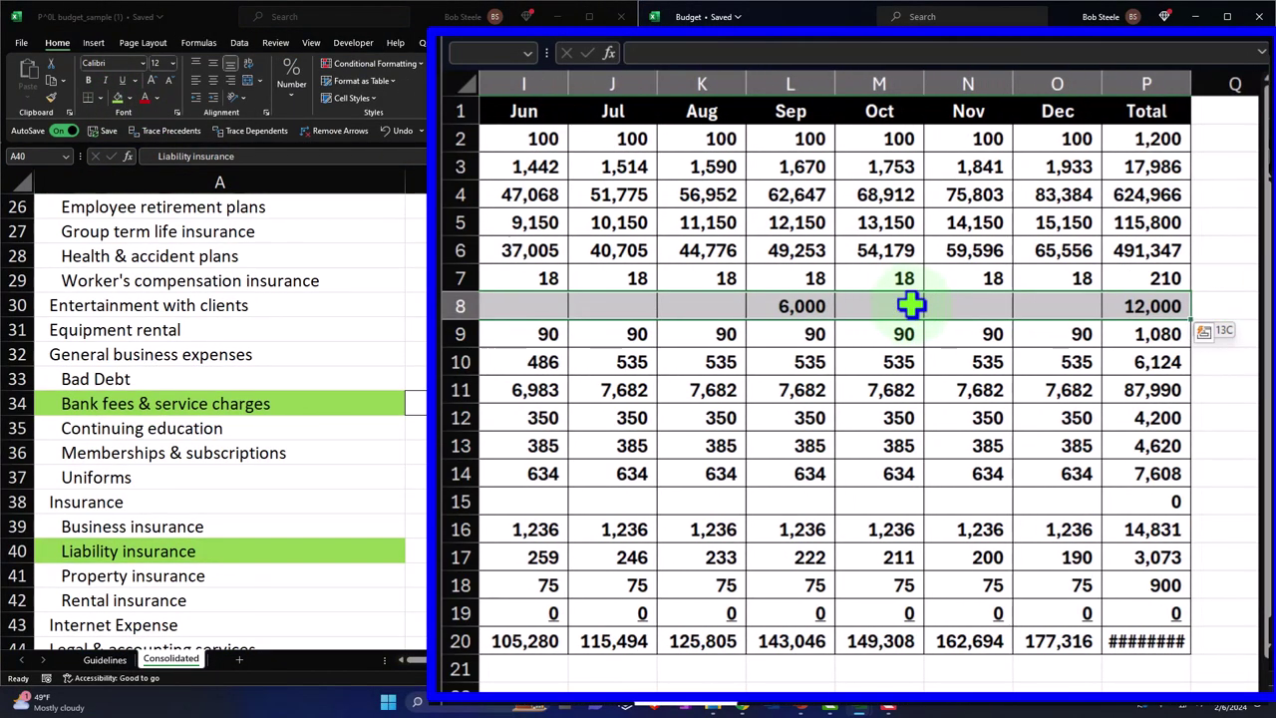
key("ctrl+c")
left_click(457, 539)
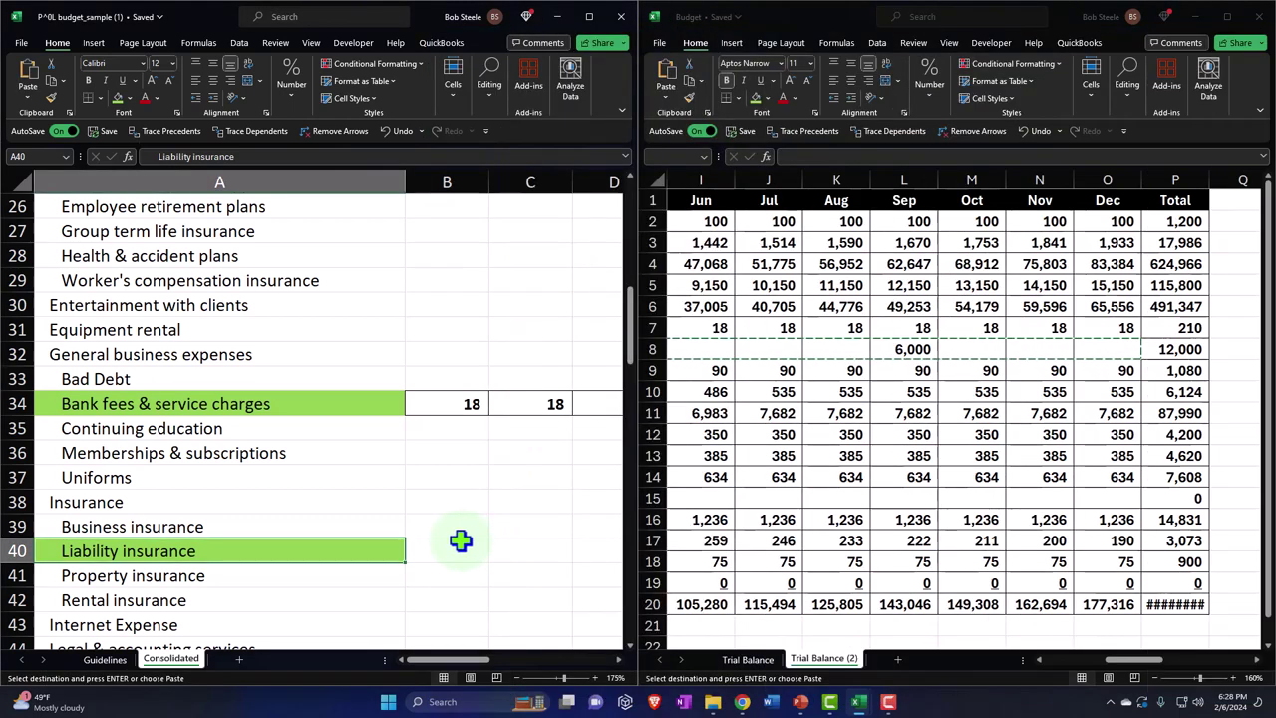
key("ctrl+v")
key("Down")
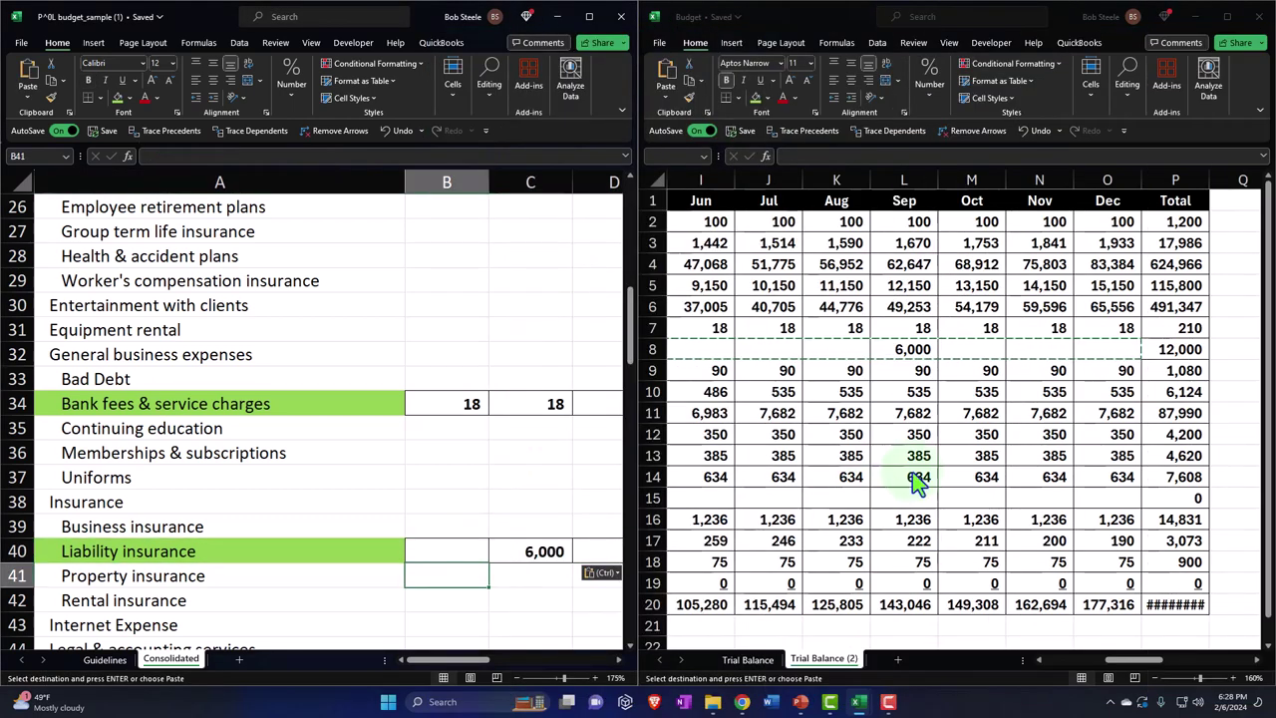
Step: Shade the Liability insurance and Internet Expense entries in A8:B9 of the Trial Balance (2) sheet green
left_click(871, 394)
key("ctrl+Left")
key("Home")
left_click_drag(711, 392, 826, 373)
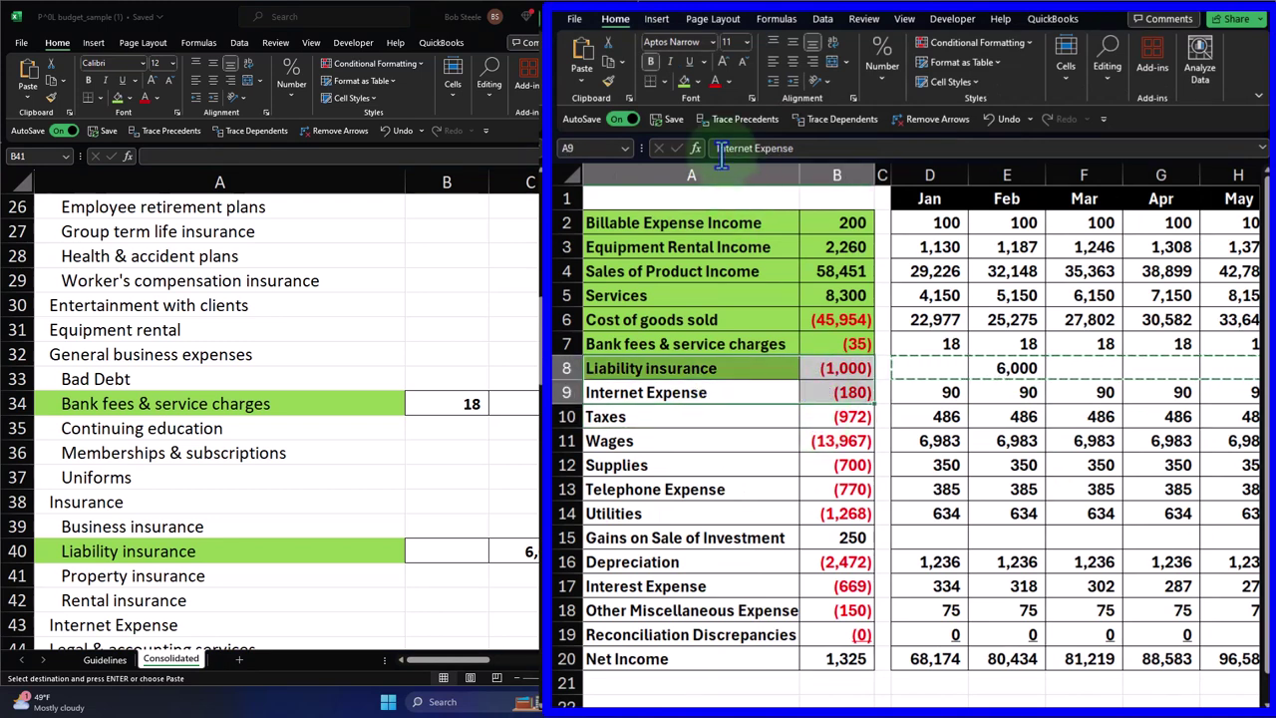
left_click(692, 83)
Step: Find Internet Expense in the Consolidated template and shade its label in A43 green
left_click(177, 565)
key("Down")
key("Down")
key("Down")
key("Down")
key("Down")
key("Down")
key("Down")
key("Down")
key("Up")
key("Up")
key("Up")
key("Up")
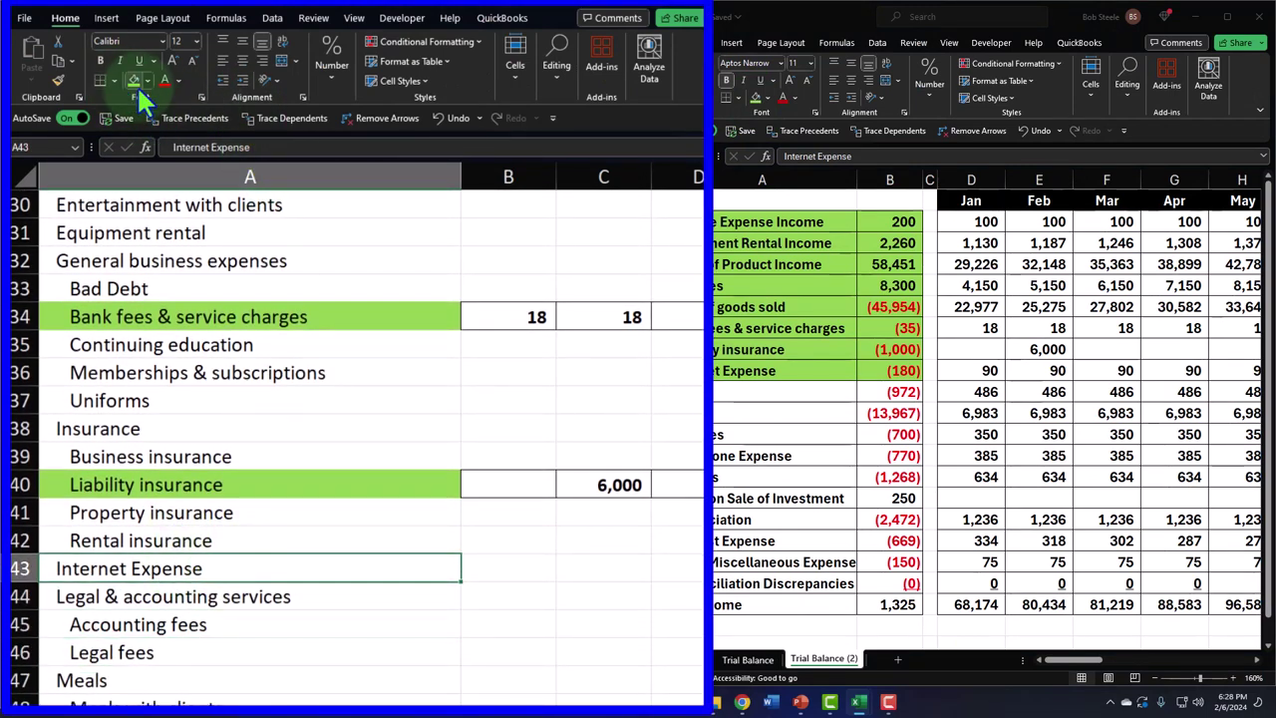
left_click(136, 85)
Step: Copy the January to December Internet Expense amounts D9:O9 and paste them into the template starting at B43
left_click(971, 370)
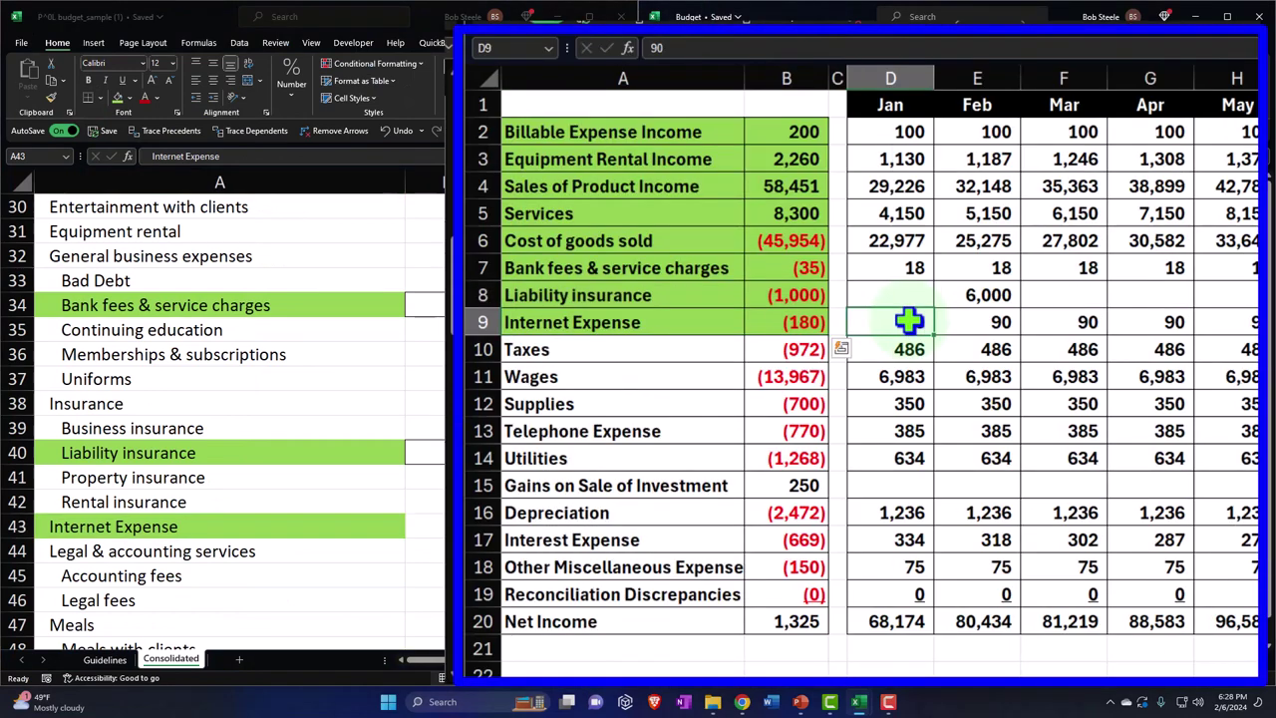
left_click_drag(908, 320, 1003, 321)
key("ctrl+c")
left_click(441, 523)
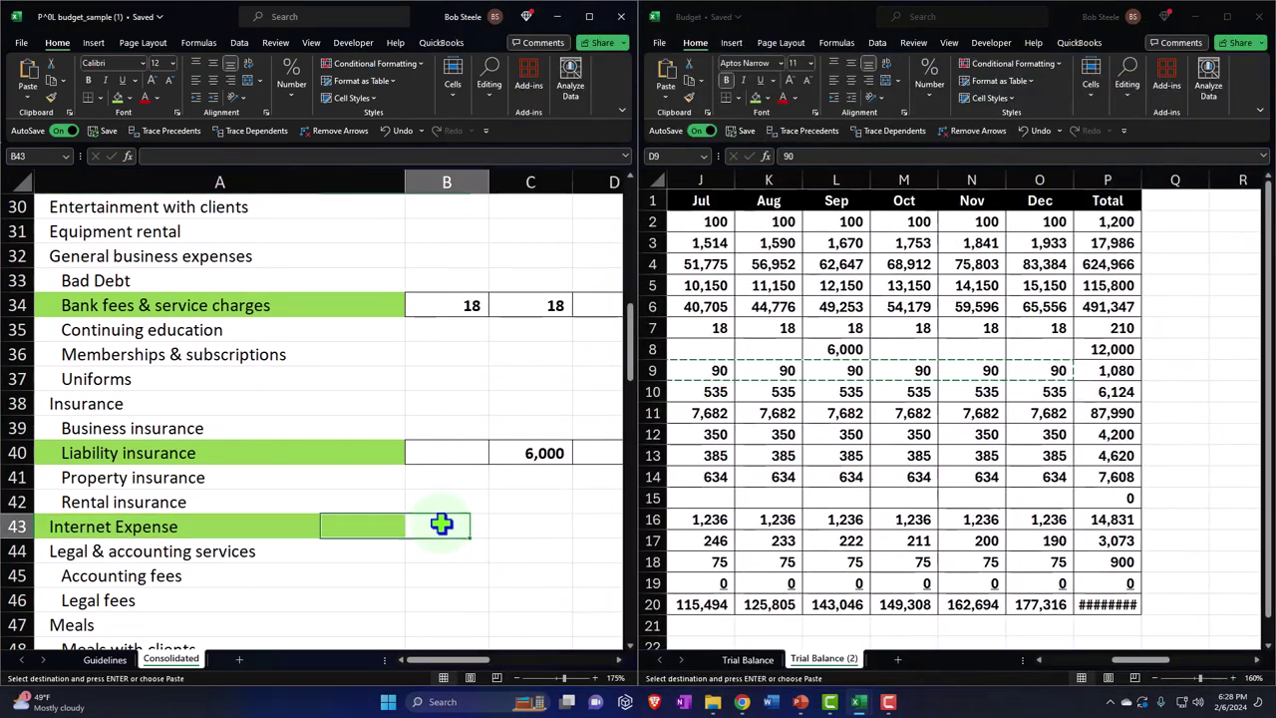
right_click(442, 523)
key("Escape")
key("ctrl+v")
scroll(429, 538, "down", 1)
left_click(416, 504)
key("Left")
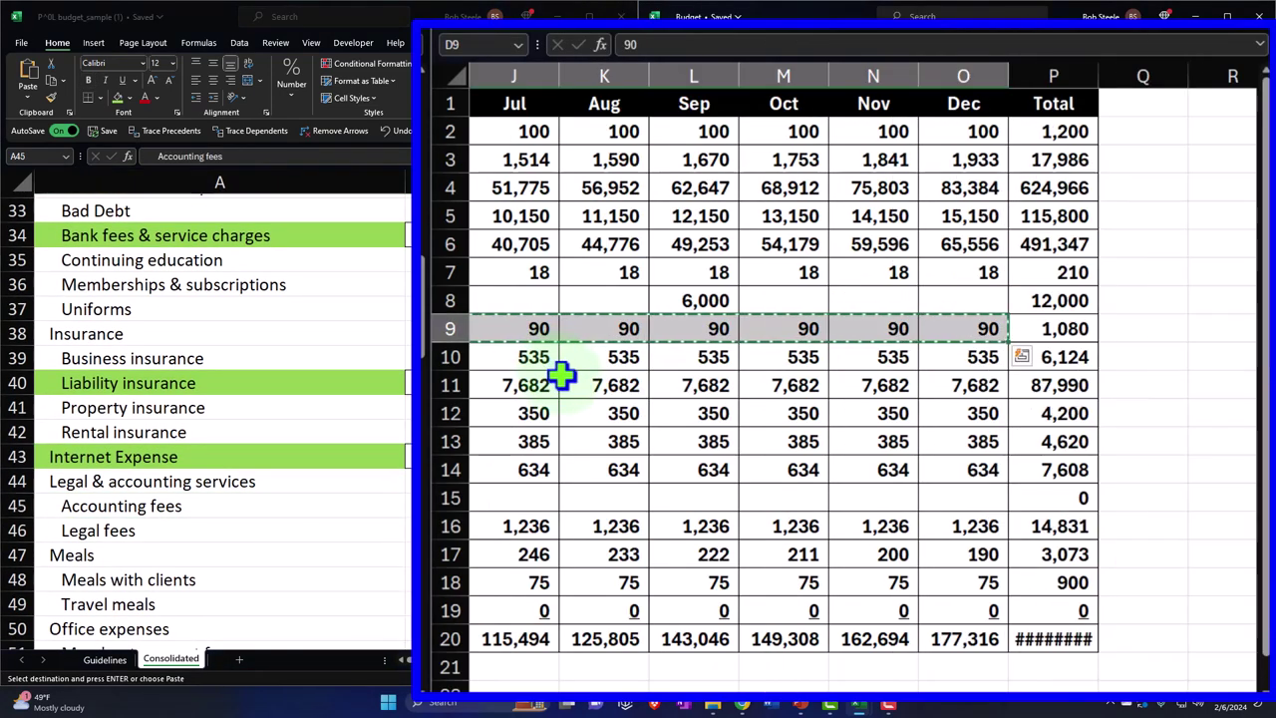
Step: Look through the Consolidated template's expense accounts below Accounting fees for the Taxes account
left_click(739, 405)
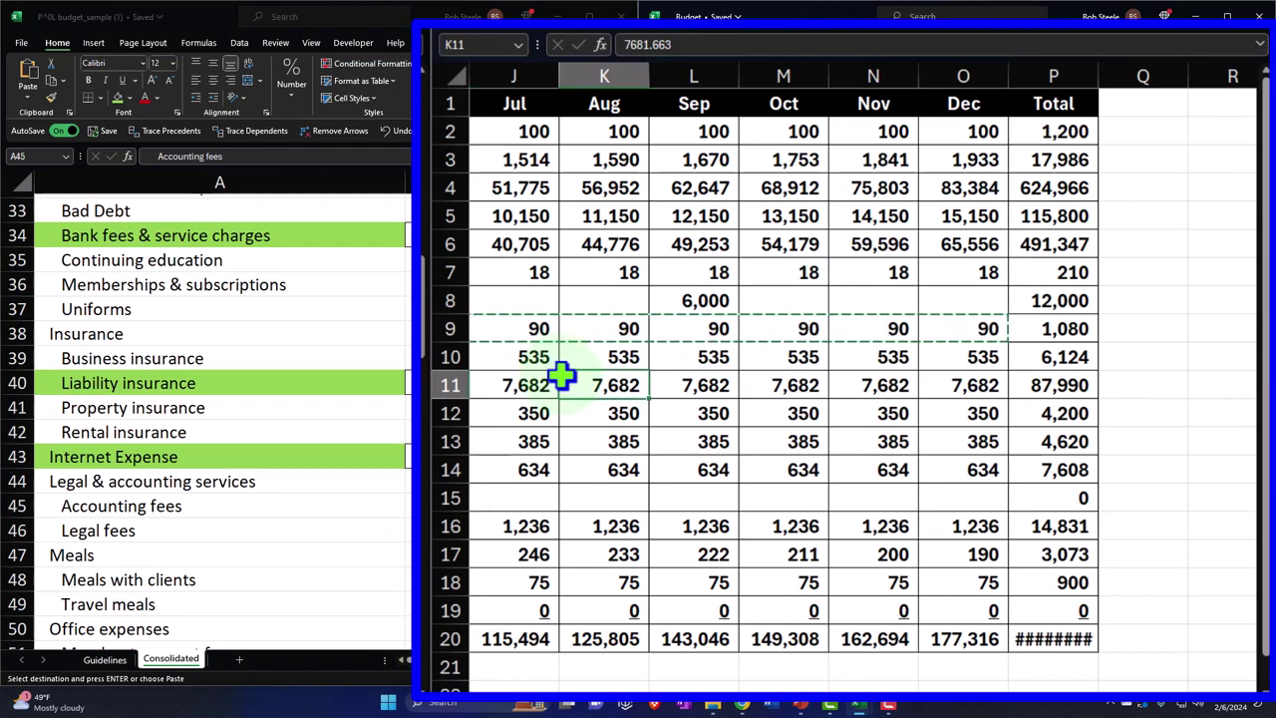
key("Home")
key("Up")
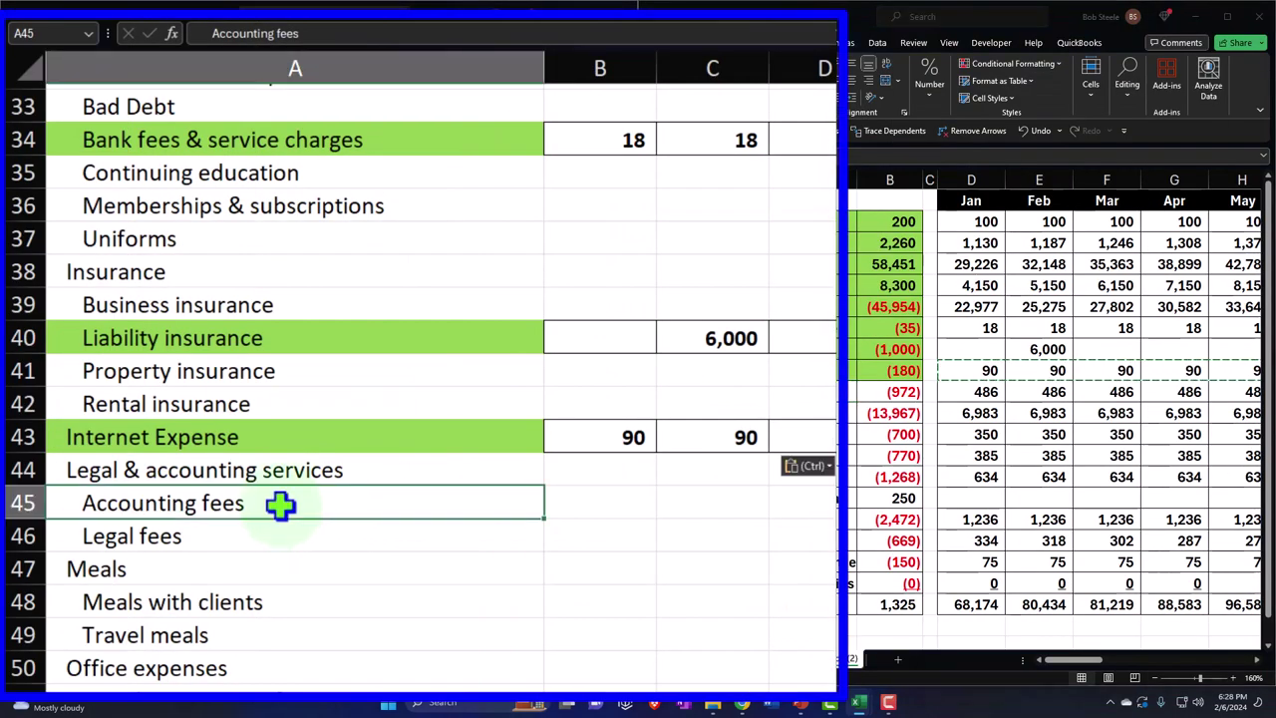
key("Down")
key("Down")
key("Down")
key("Down")
key("Down")
key("Down")
key("Down")
key("Down")
key("Down")
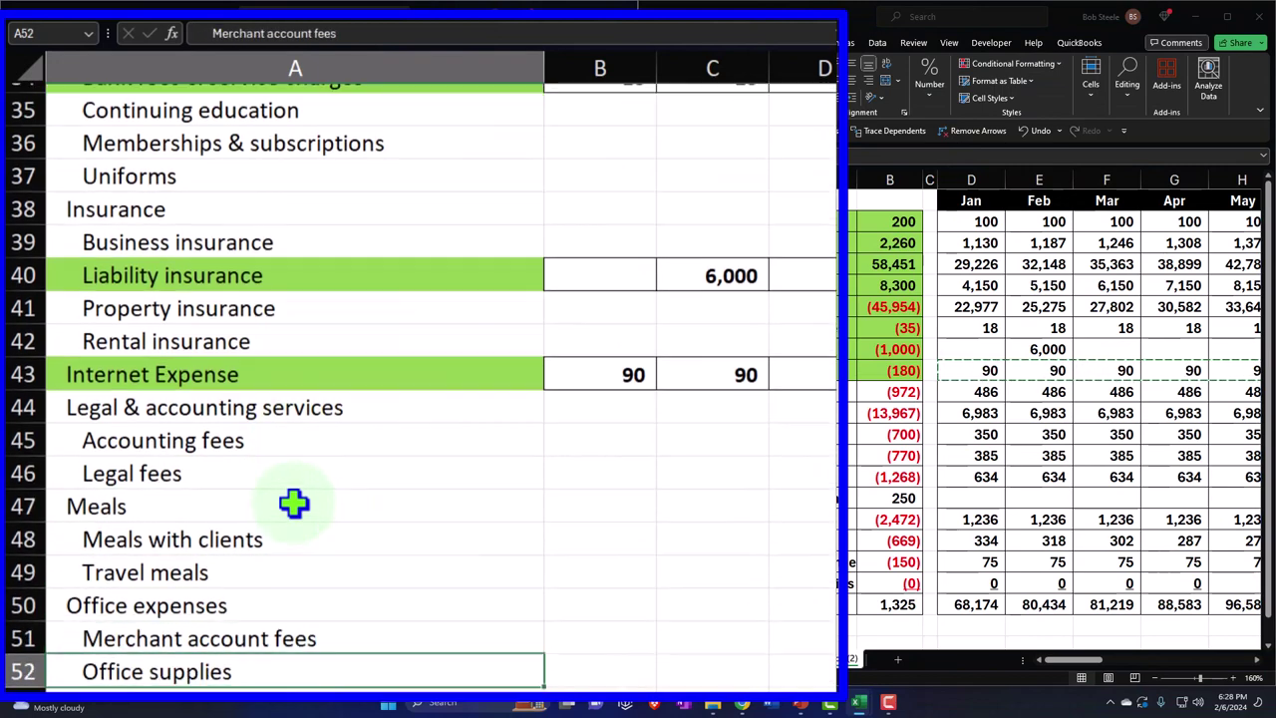
key("Down")
key("Down")
key("Down")
key("Down")
key("Down")
key("Down")
key("Down")
key("Down")
key("Down")
key("Down")
key("Down")
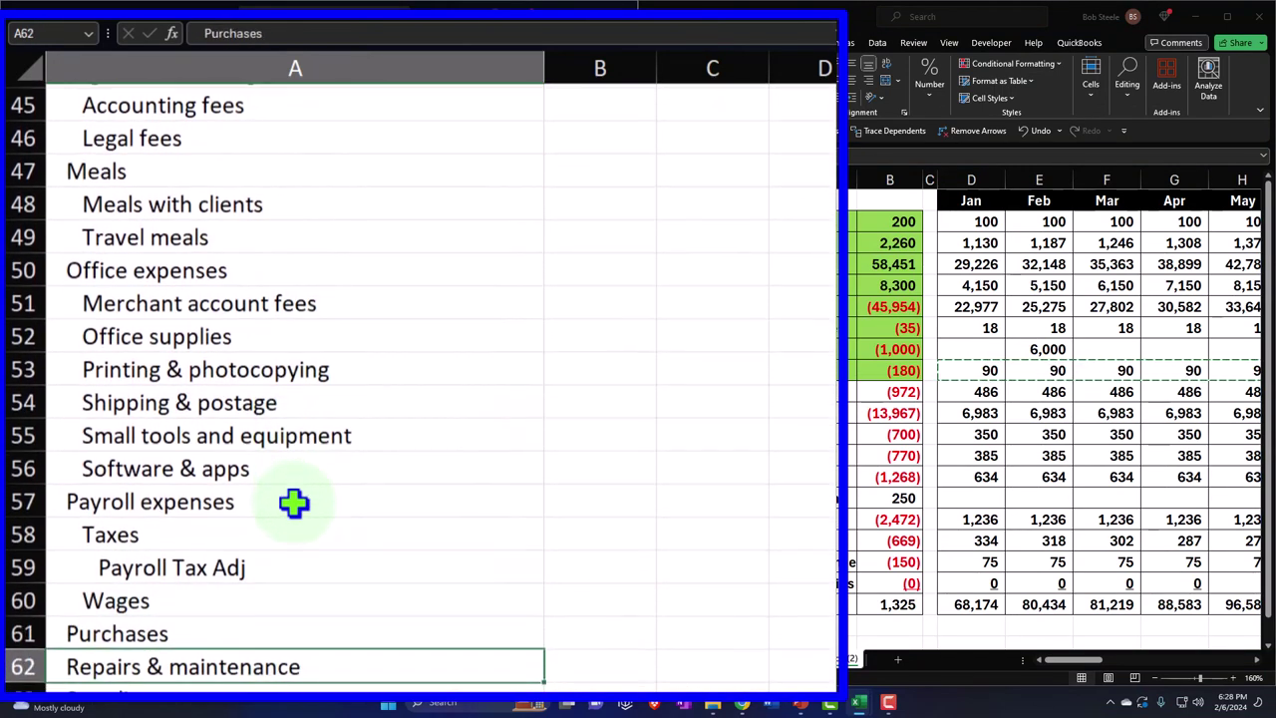
key("Down")
key("Down")
key("Down")
key("Down")
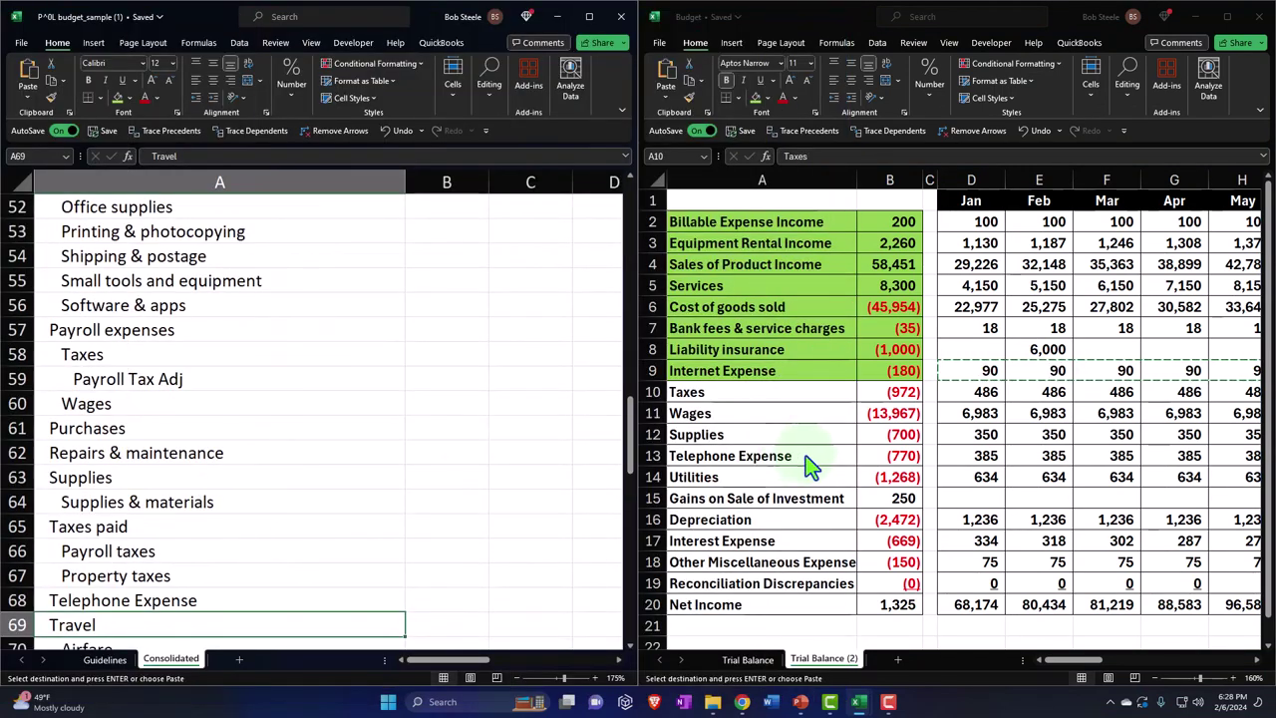
Step: Shade the Taxes label in A10 of the Trial Balance (2) sheet green
left_click(967, 391)
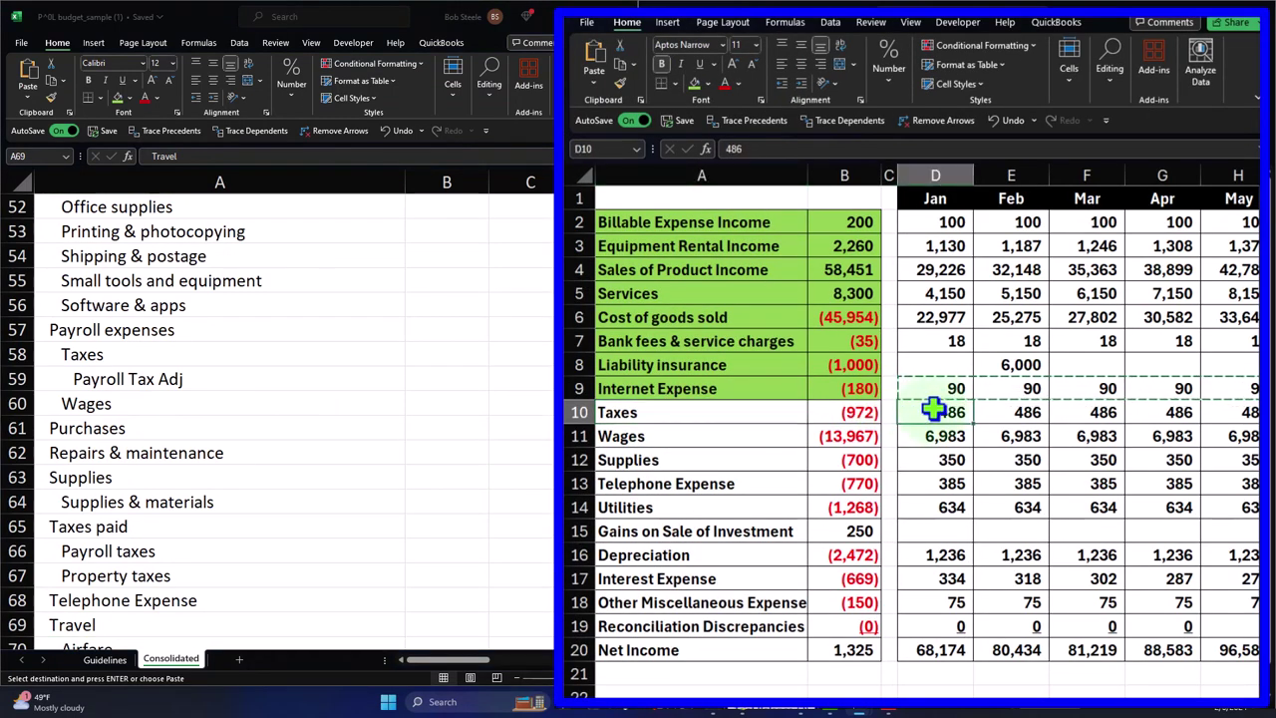
left_click(728, 411)
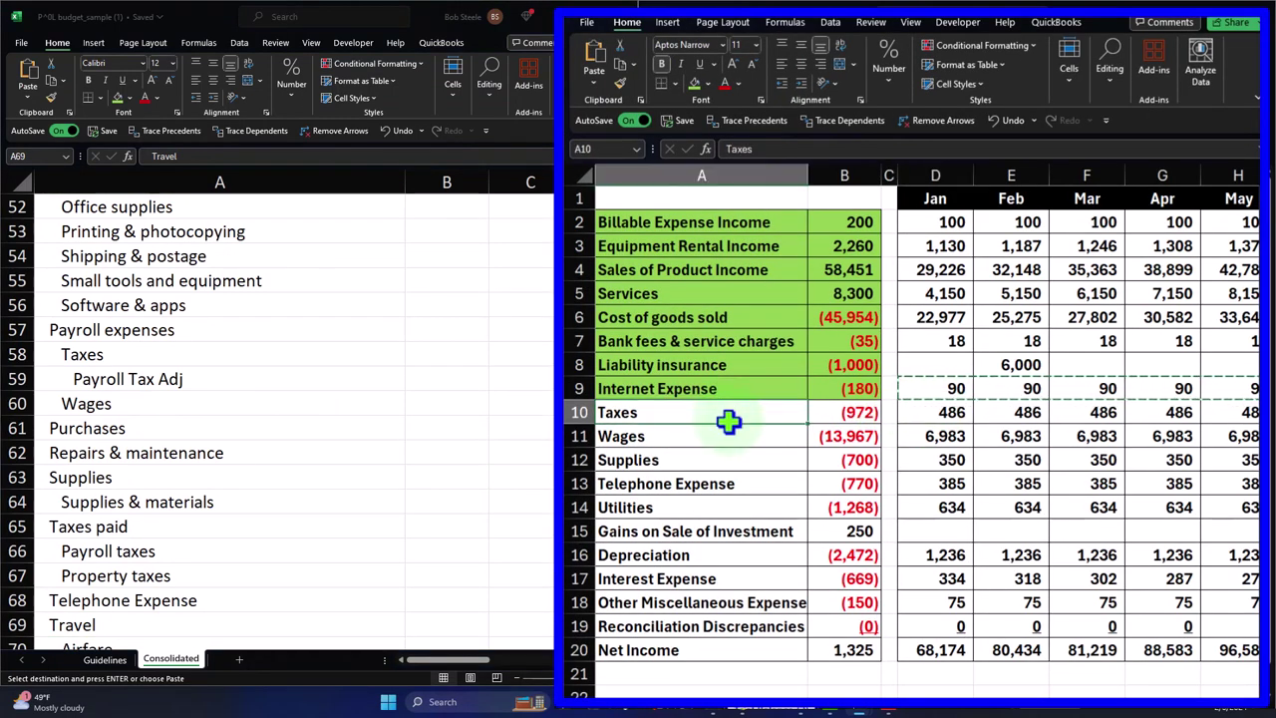
left_click(700, 84)
Step: Copy the January to December Taxes amounts D10:O10 and paste them into the template starting at B58, under Payroll expenses
left_click_drag(957, 412, 1026, 419)
key("ctrl+c")
left_click(280, 381)
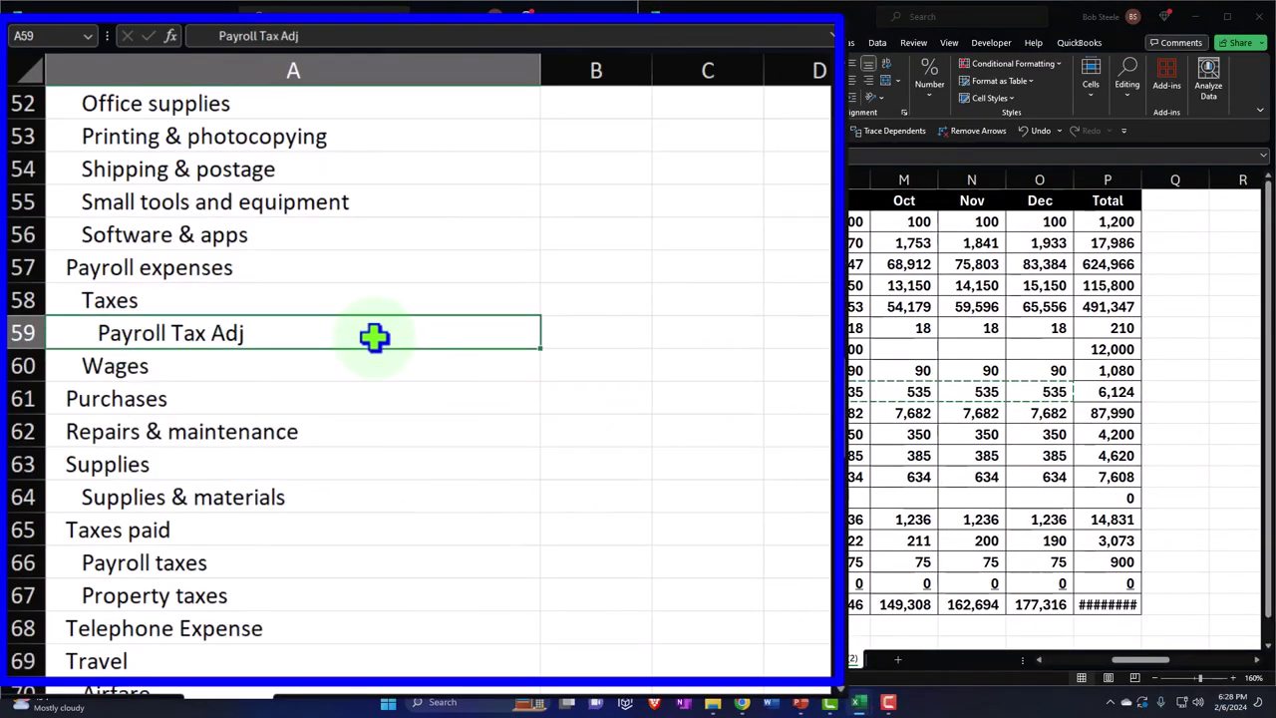
key("Up")
key("Right")
key("ctrl+v")
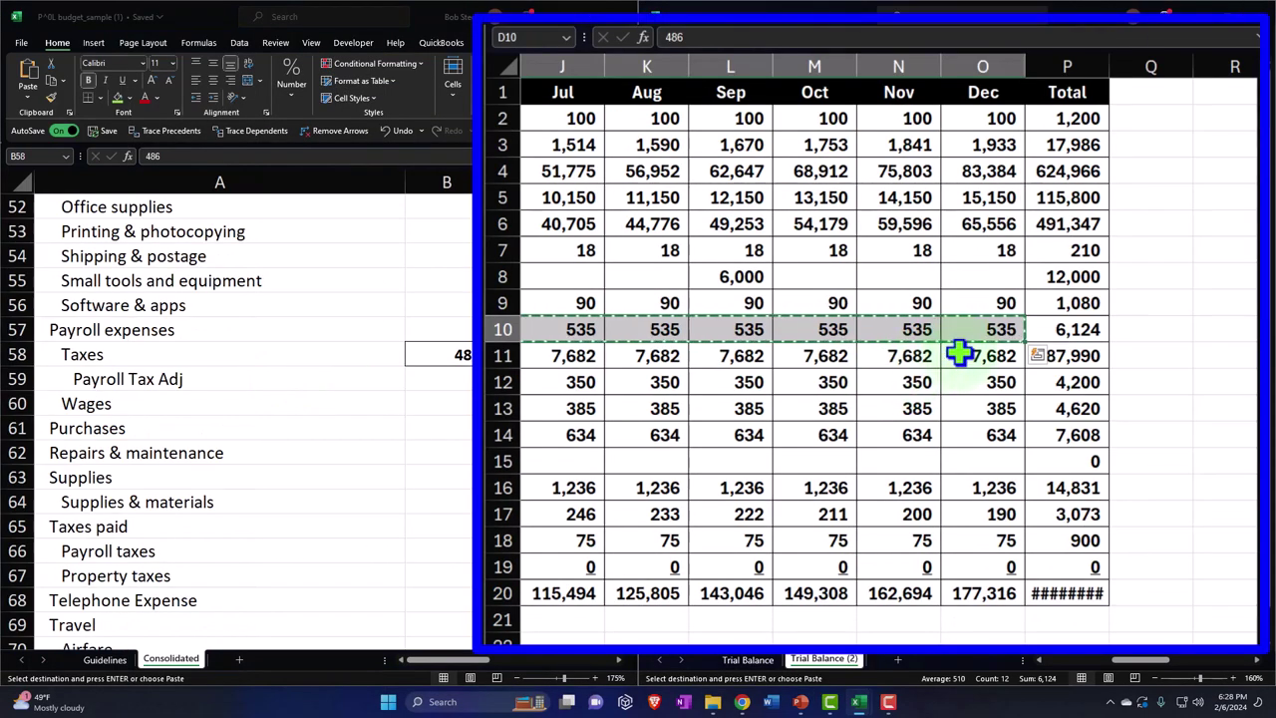
Step: Copy the January to December Wages amounts D11:O11 and paste them into the template starting at B60
left_click_drag(1040, 413, 878, 345)
key("ctrl+c")
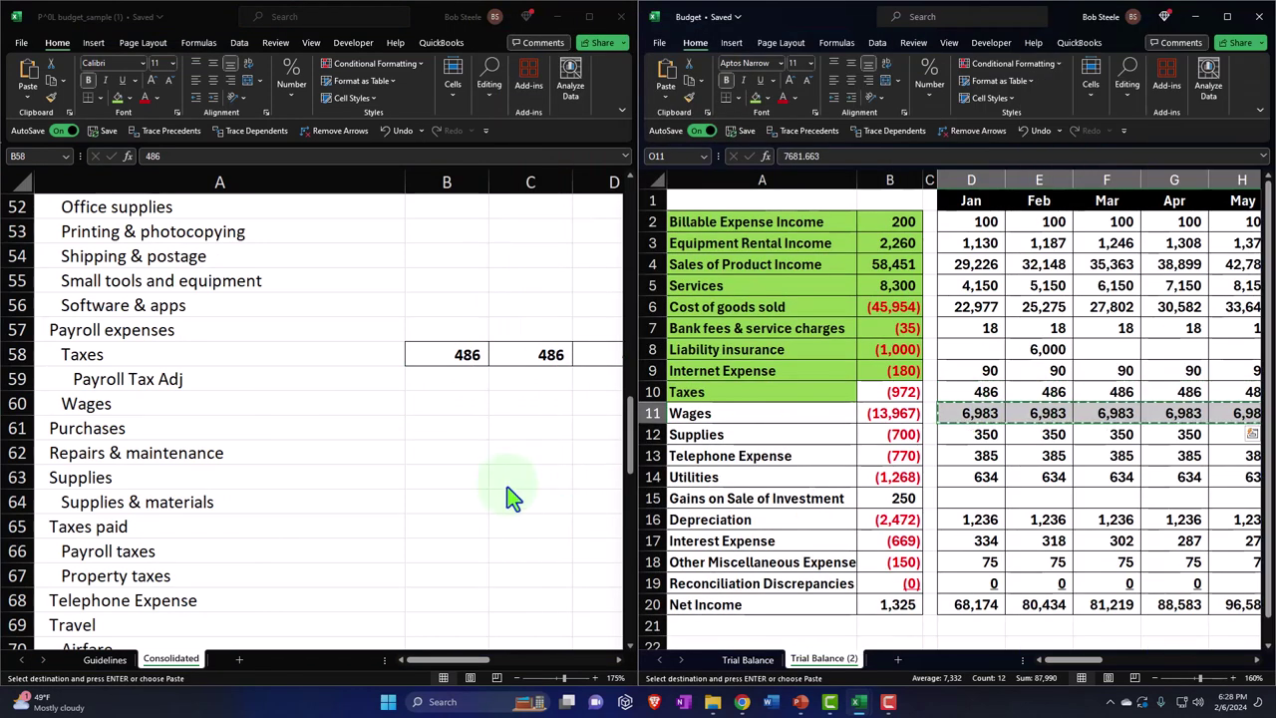
left_click(451, 399)
key("ctrl+v")
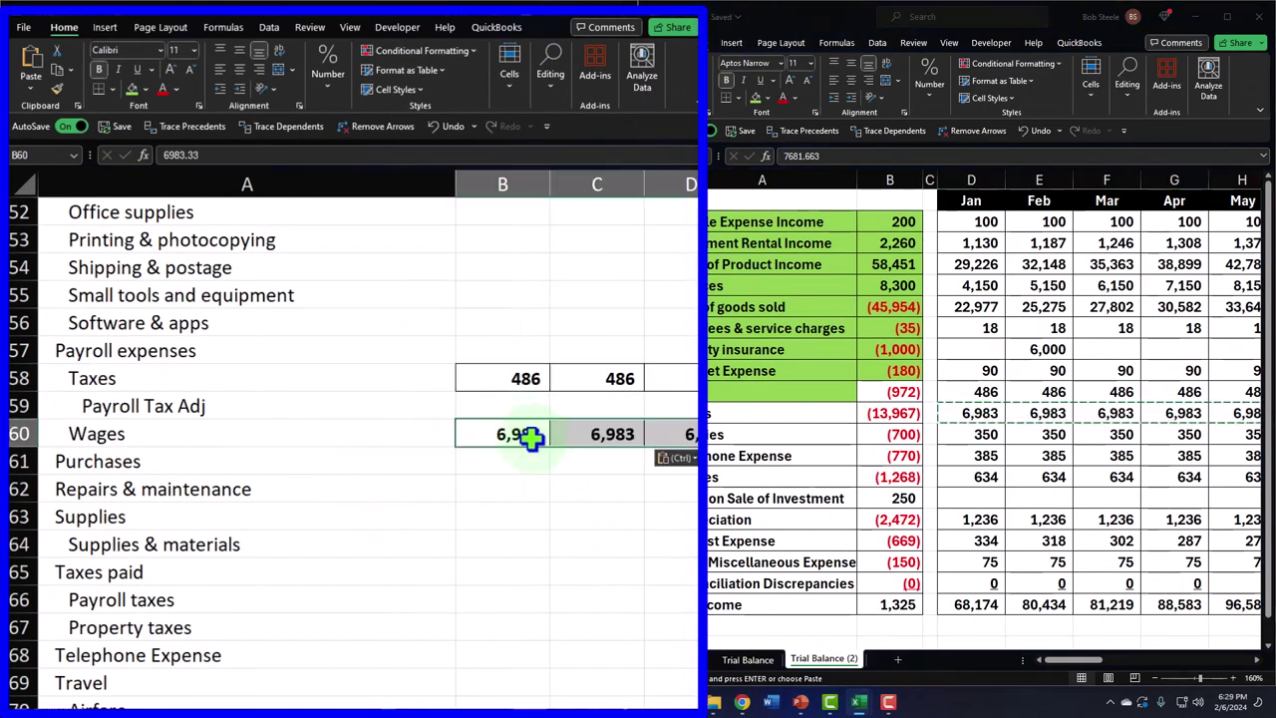
Step: Shade the Taxes and Wages labels in A58 and A60 of the Consolidated template green
left_click(183, 378)
left_click(130, 89)
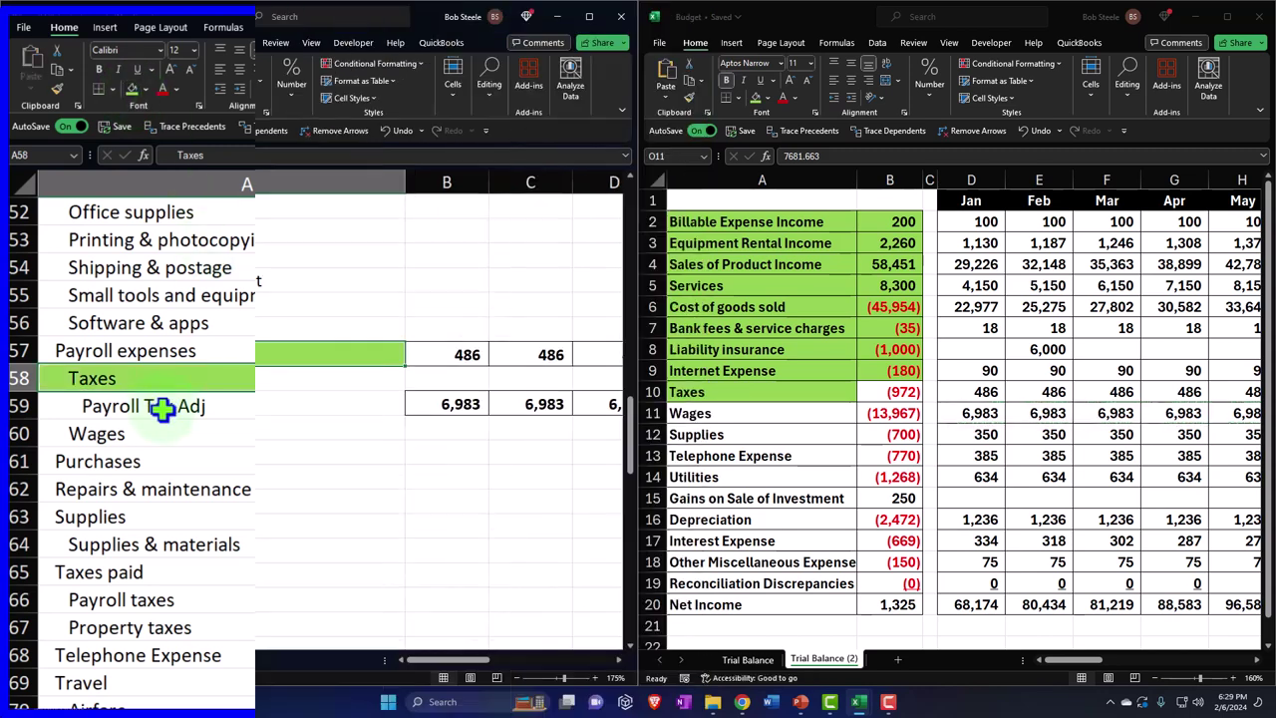
left_click(152, 431)
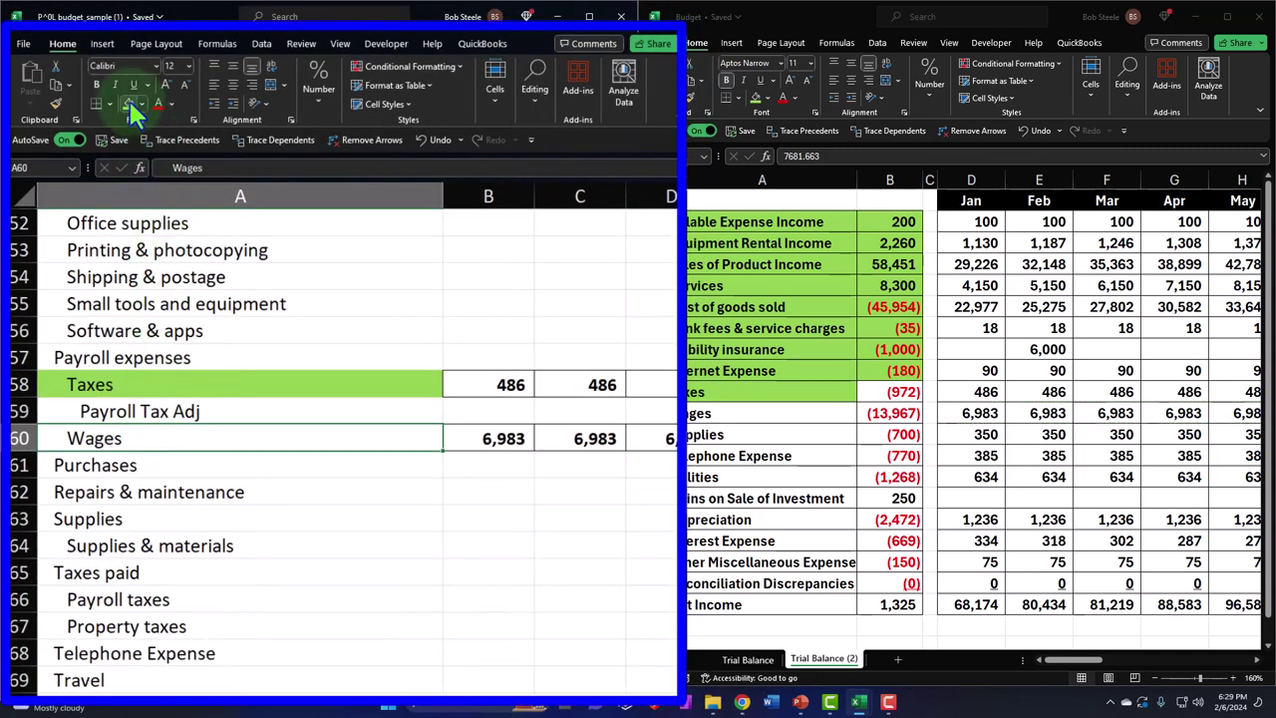
left_click(128, 101)
Step: Shade the Taxes and Wages entries in A10:B11 and the Supplies label in A12 of the Trial Balance (2) sheet green
left_click_drag(768, 391, 858, 412)
left_click(687, 87)
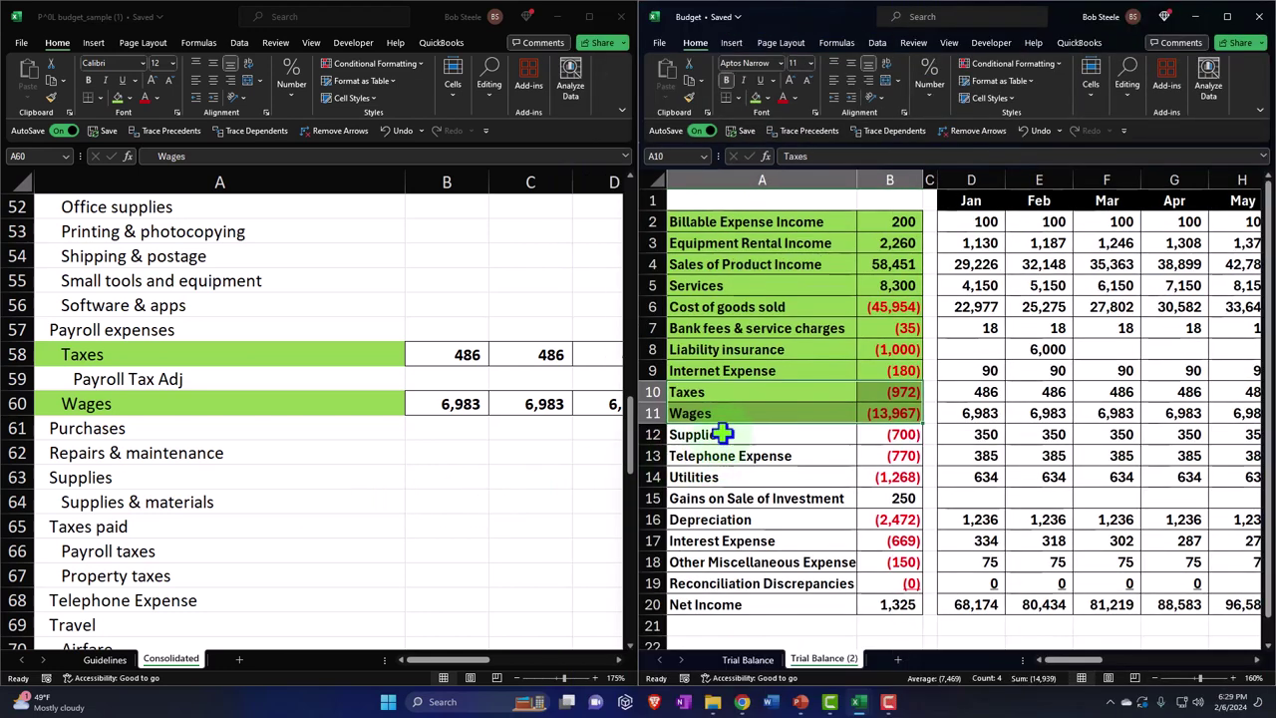
left_click(722, 435)
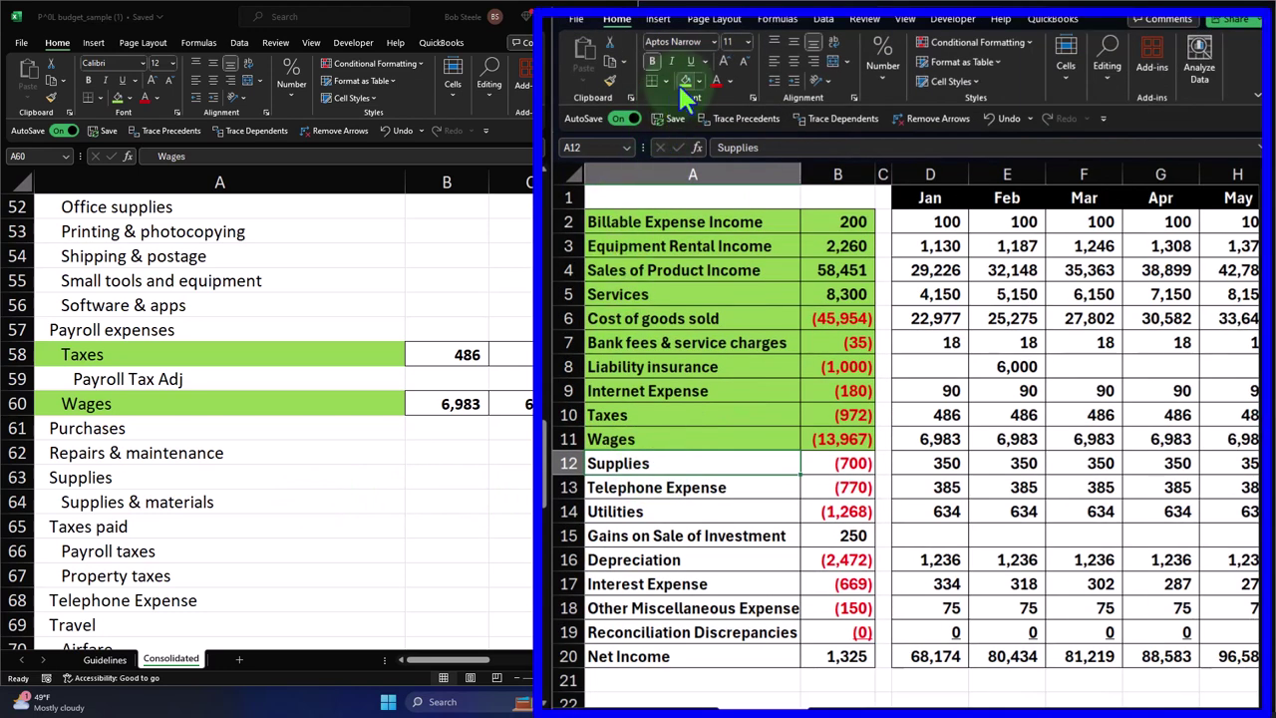
left_click(681, 86)
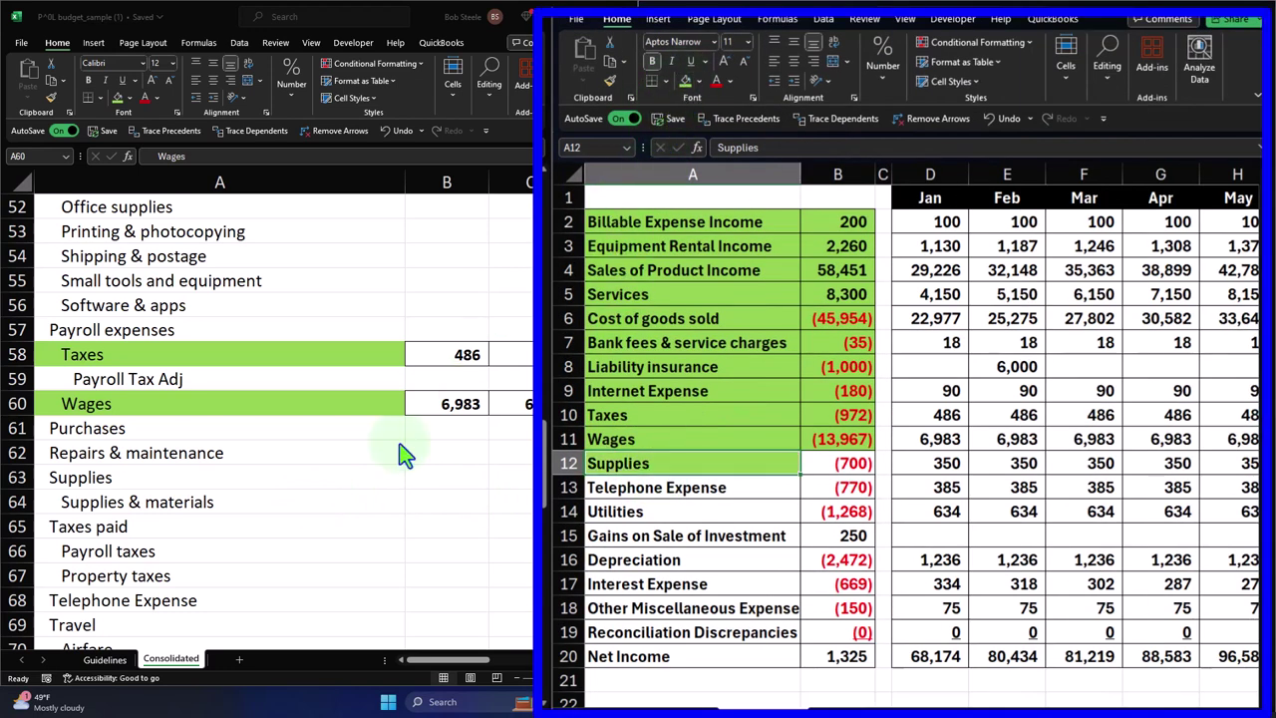
Step: Copy the January to December Supplies amounts D12:O12 and paste them into the template starting at B63
left_click_drag(945, 465, 1042, 465)
key("ctrl+c")
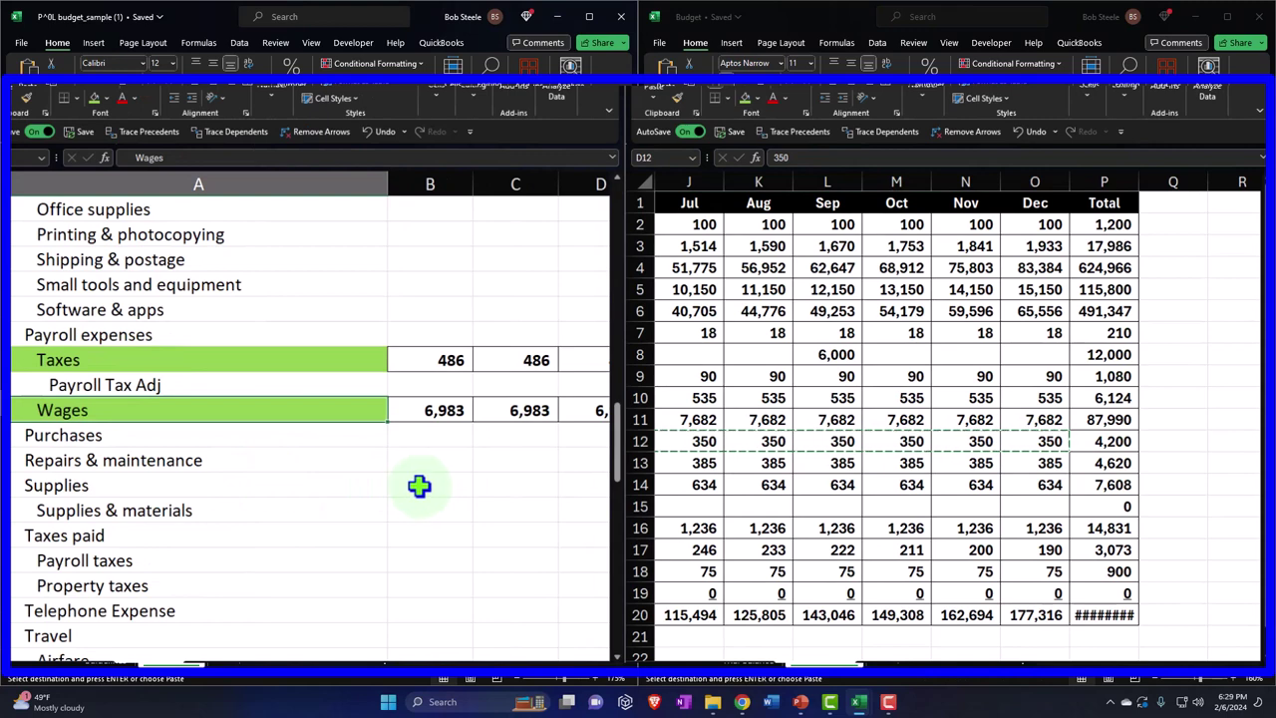
left_click(419, 486)
key("Left")
key("Left")
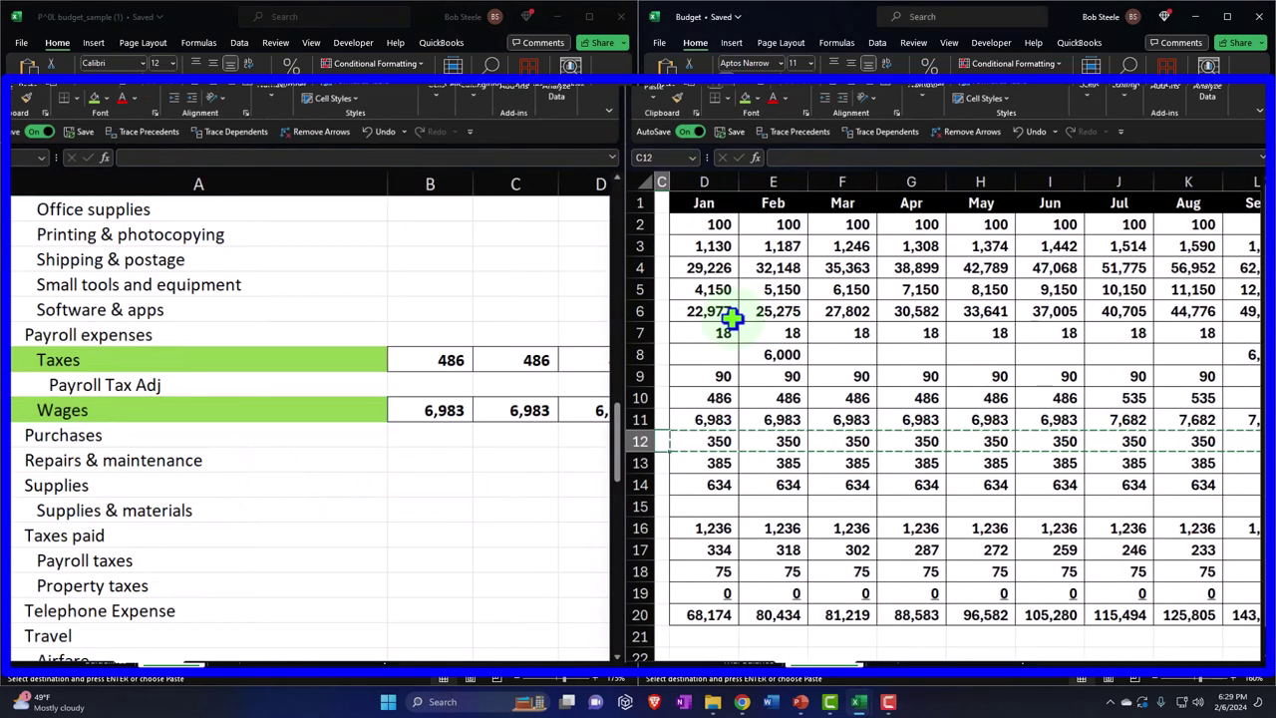
left_click(413, 483)
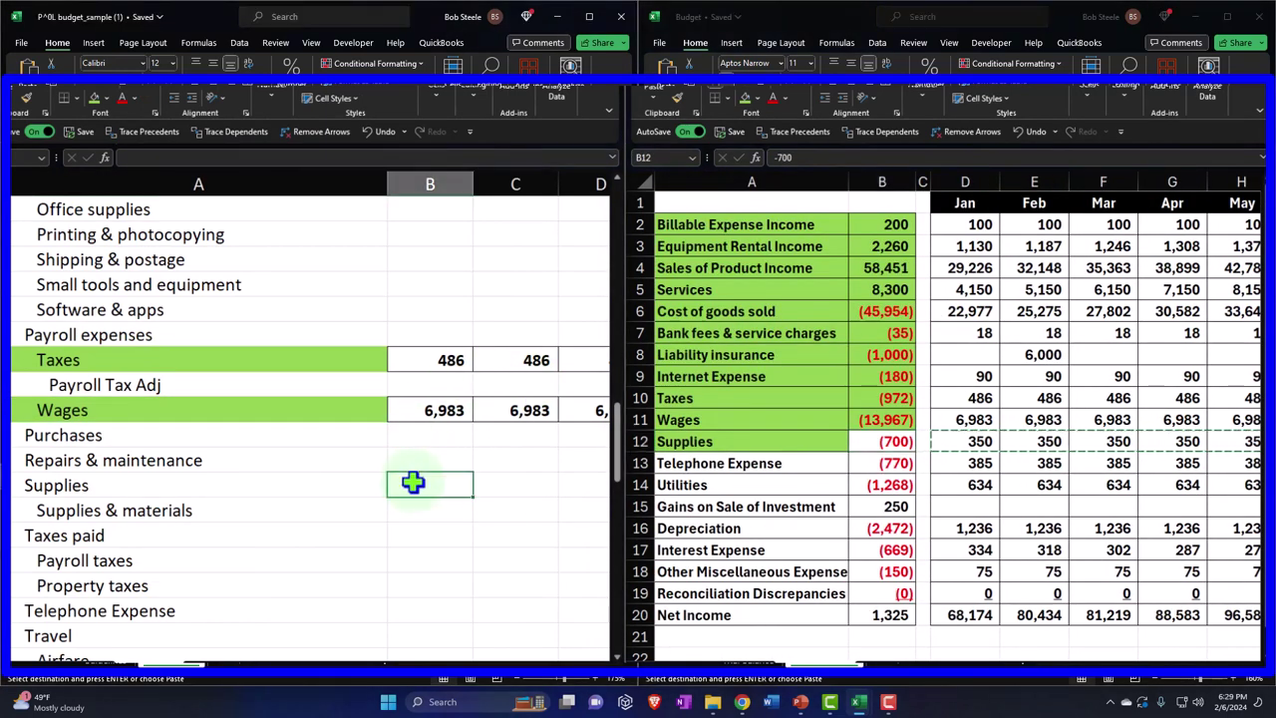
key("ctrl+v")
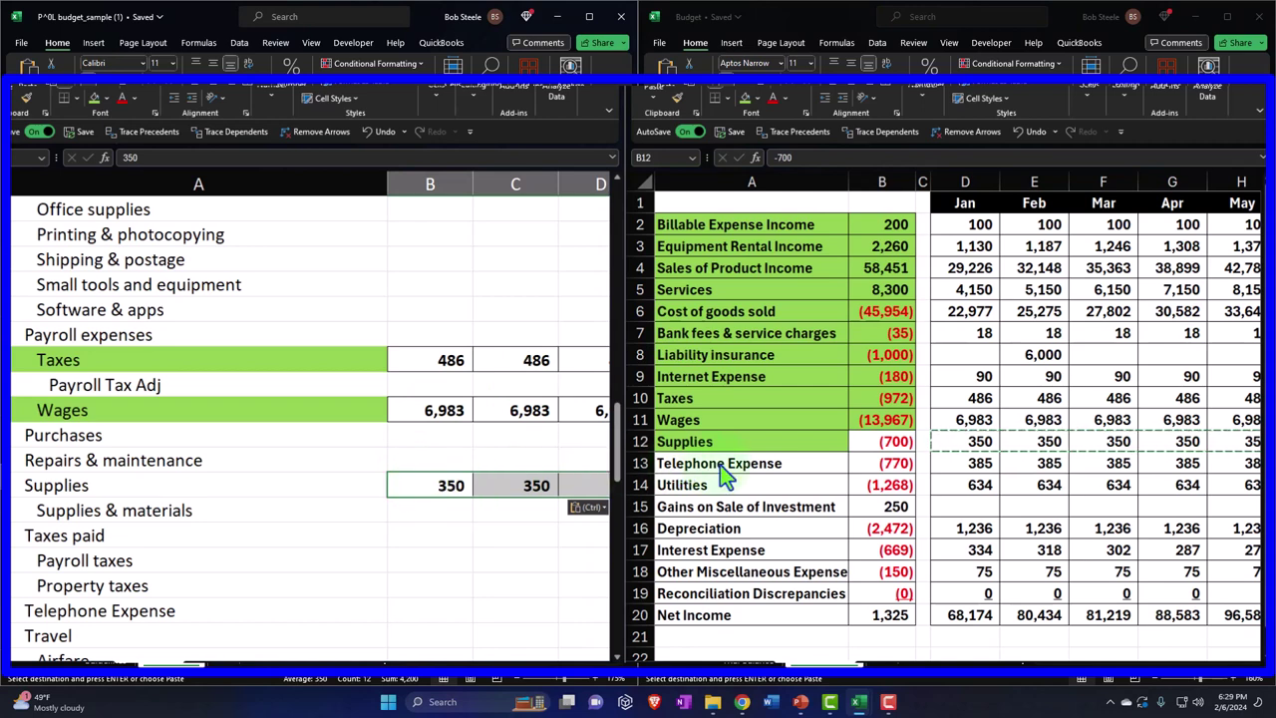
Step: Shade the Supplies label in A63 of the Consolidated template green
scroll(309, 419, "down", 1)
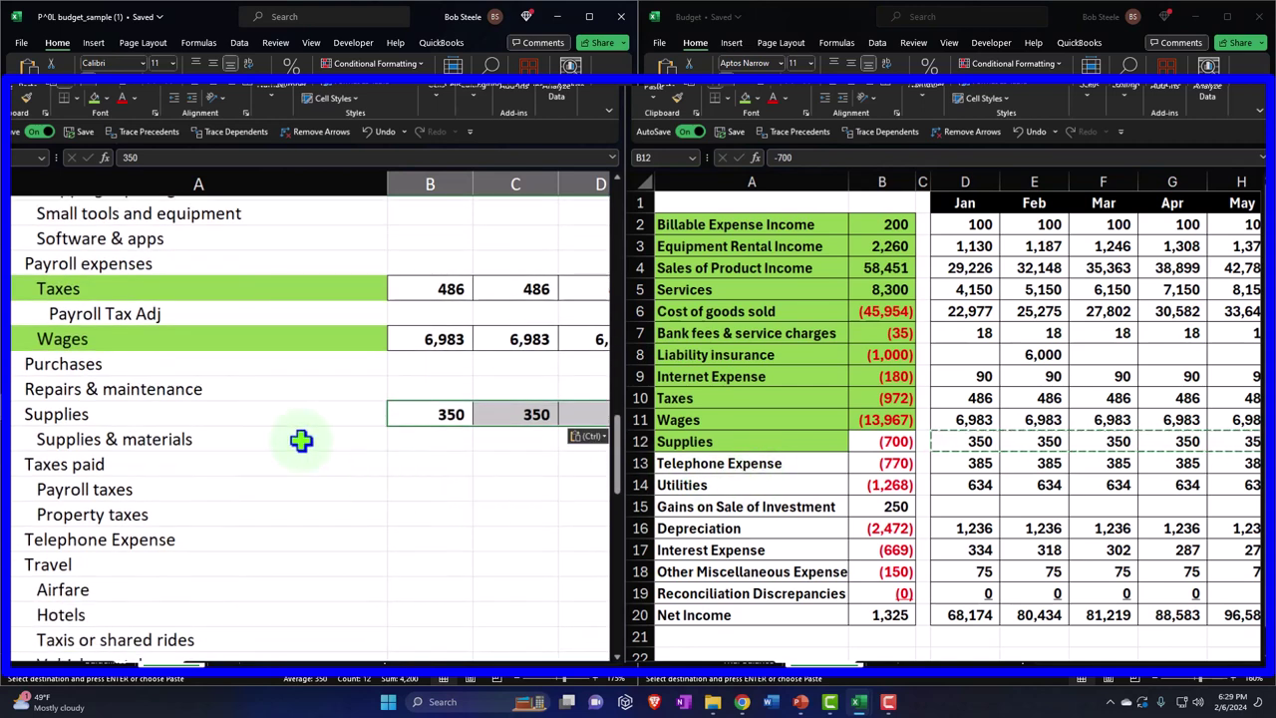
left_click(166, 424)
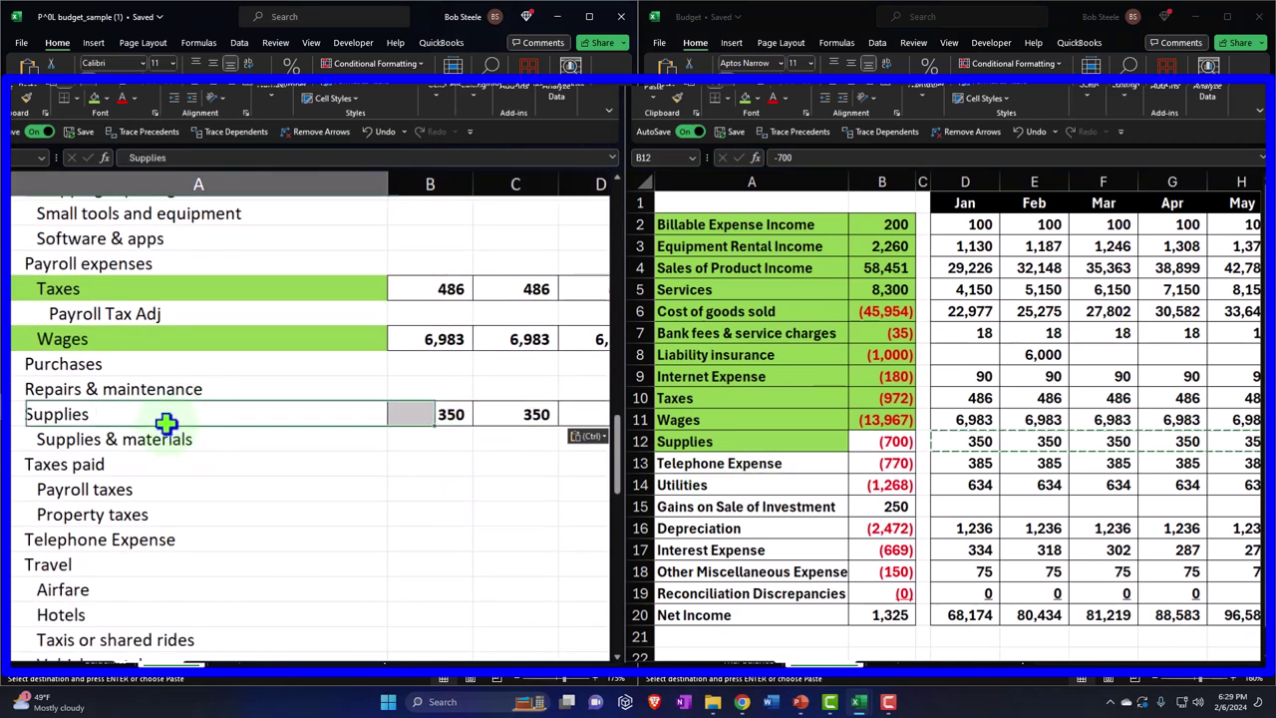
left_click(92, 99)
Step: Shade the Telephone Expense label green in A13 of the Trial Balance (2) sheet and in A68 of the Consolidated template
left_click(775, 465)
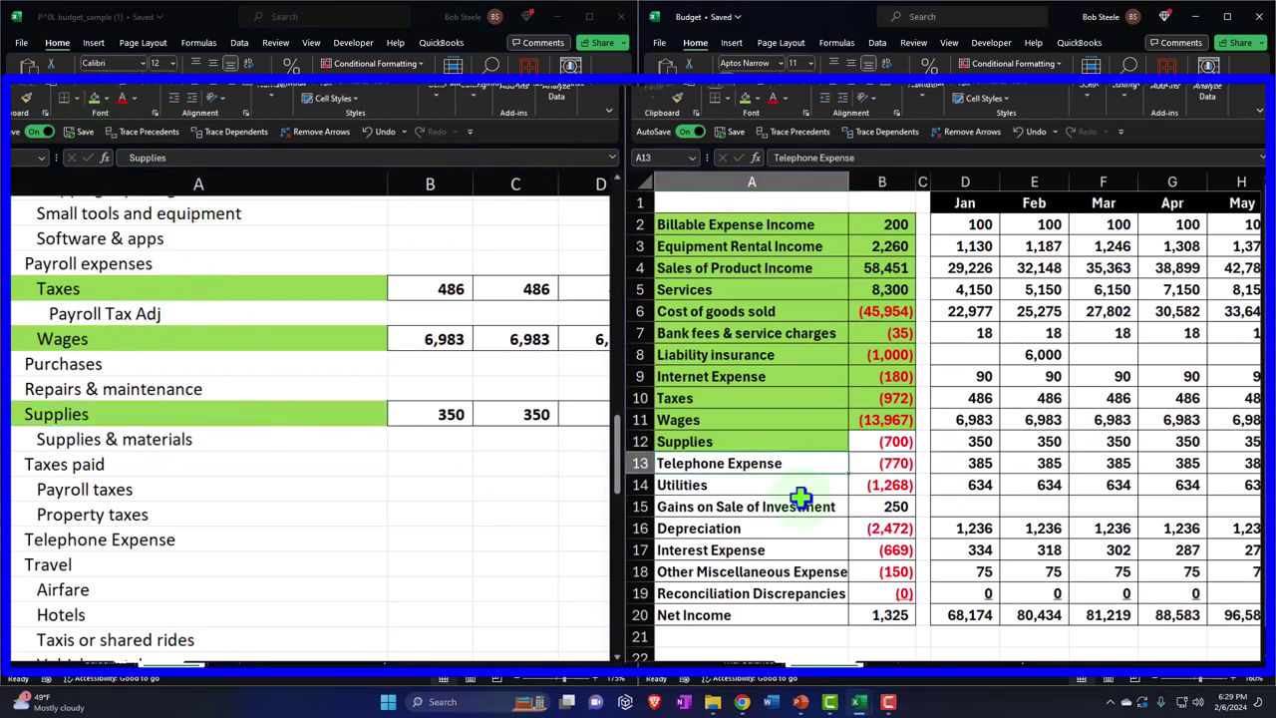
left_click(743, 98)
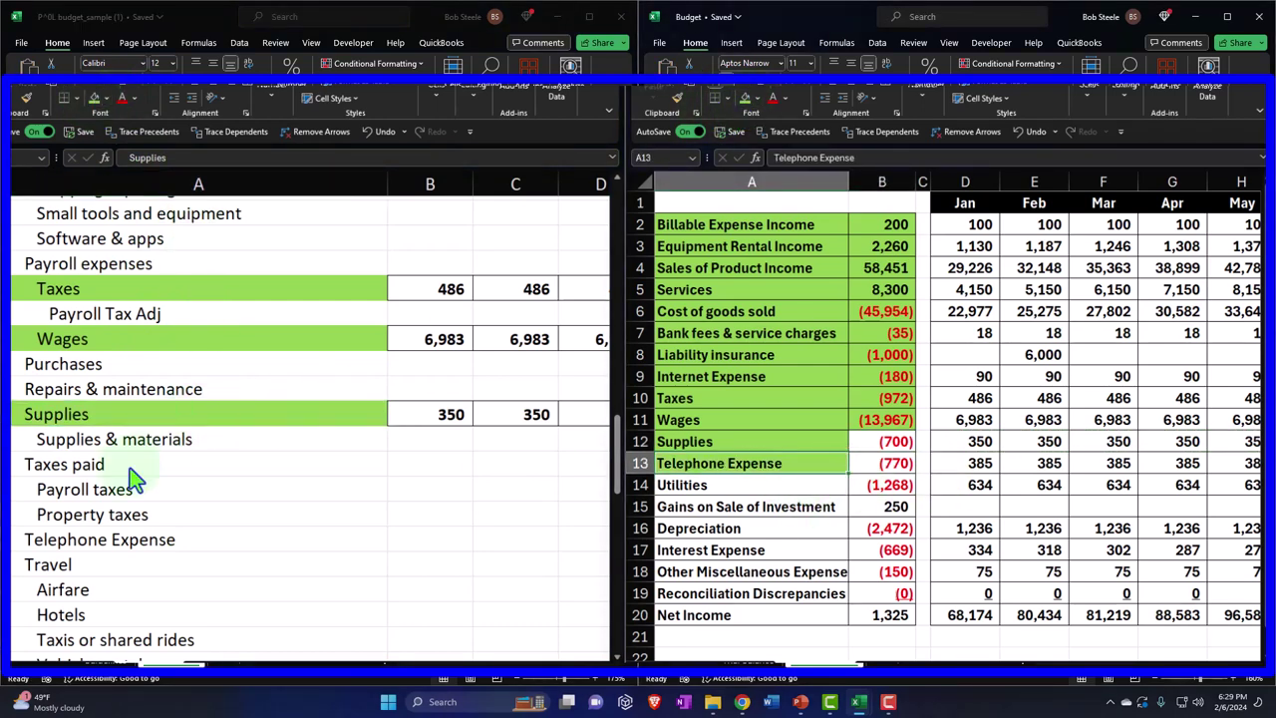
left_click(130, 466)
key("Down")
key("Down")
key("Down")
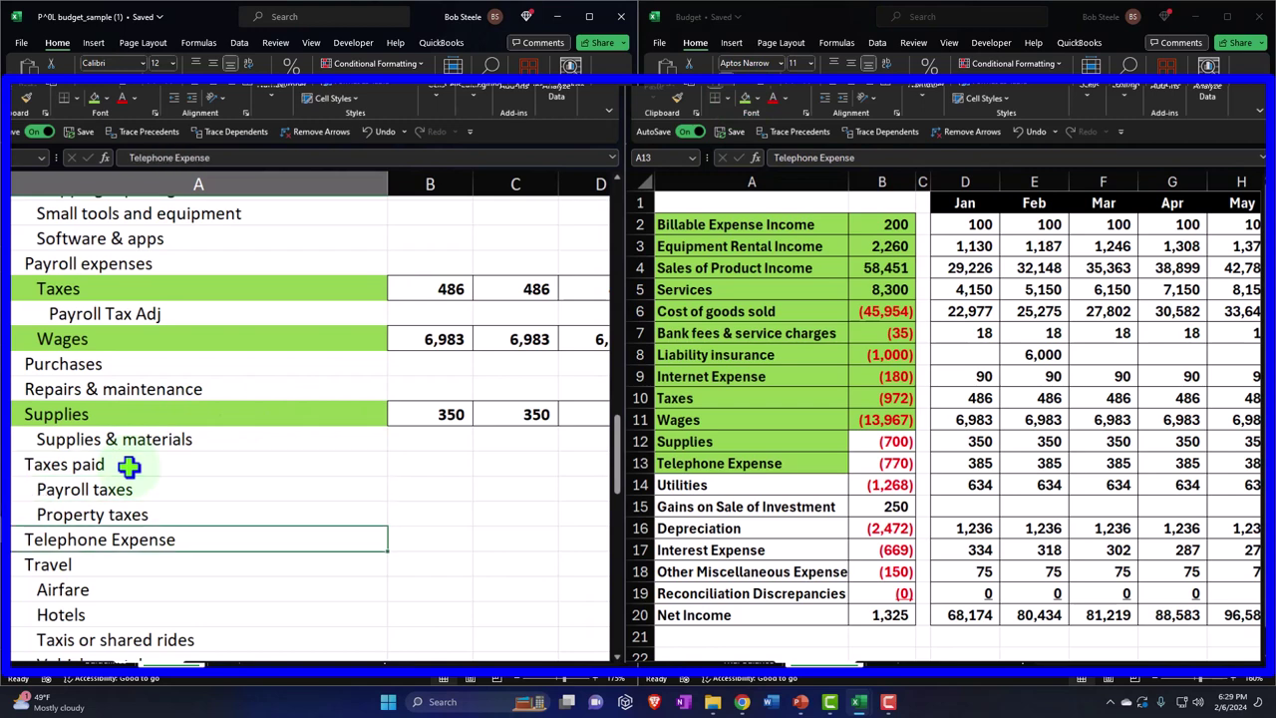
left_click(90, 102)
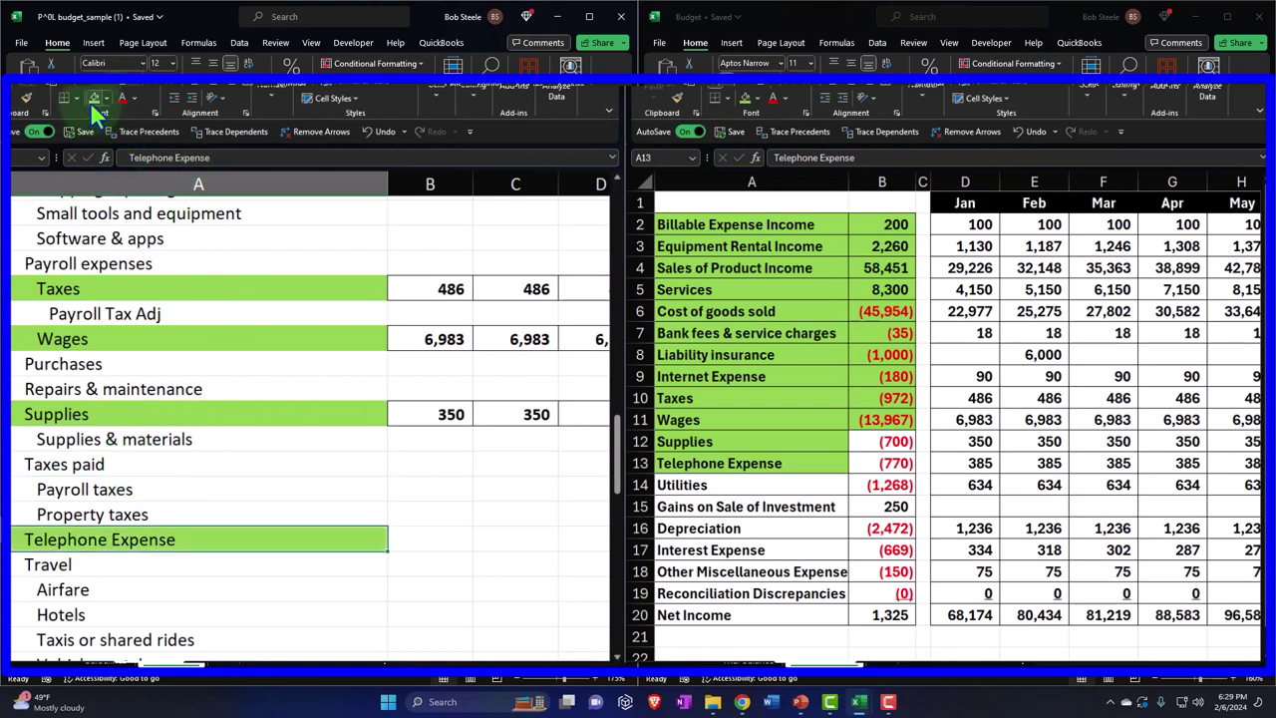
Step: Copy the January to December Telephone Expense amounts D13:O13 and paste them into the template starting at B68
left_click(875, 460)
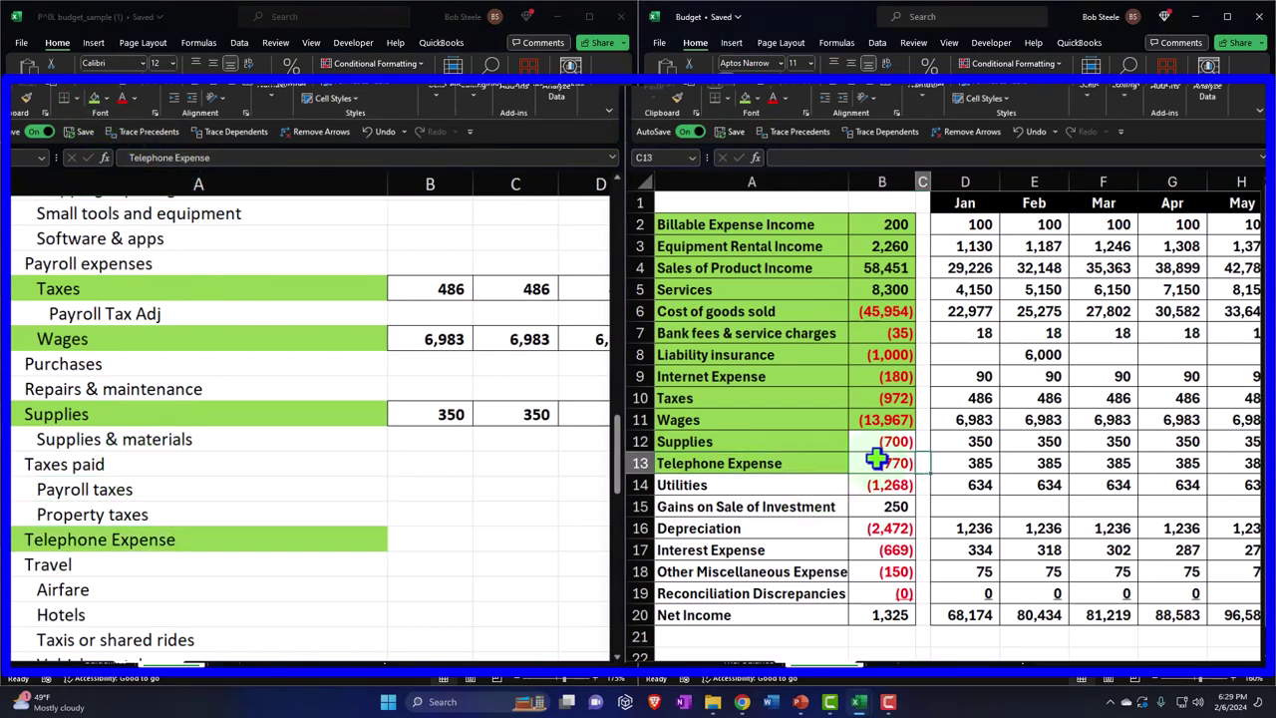
key("shift+Right")
key("shift+Right")
key("shift+Right")
key("shift+Right")
key("shift+Right")
key("shift+Right")
key("shift+Right")
key("shift+Right")
key("shift+Right")
key("shift+Right")
key("shift+Right")
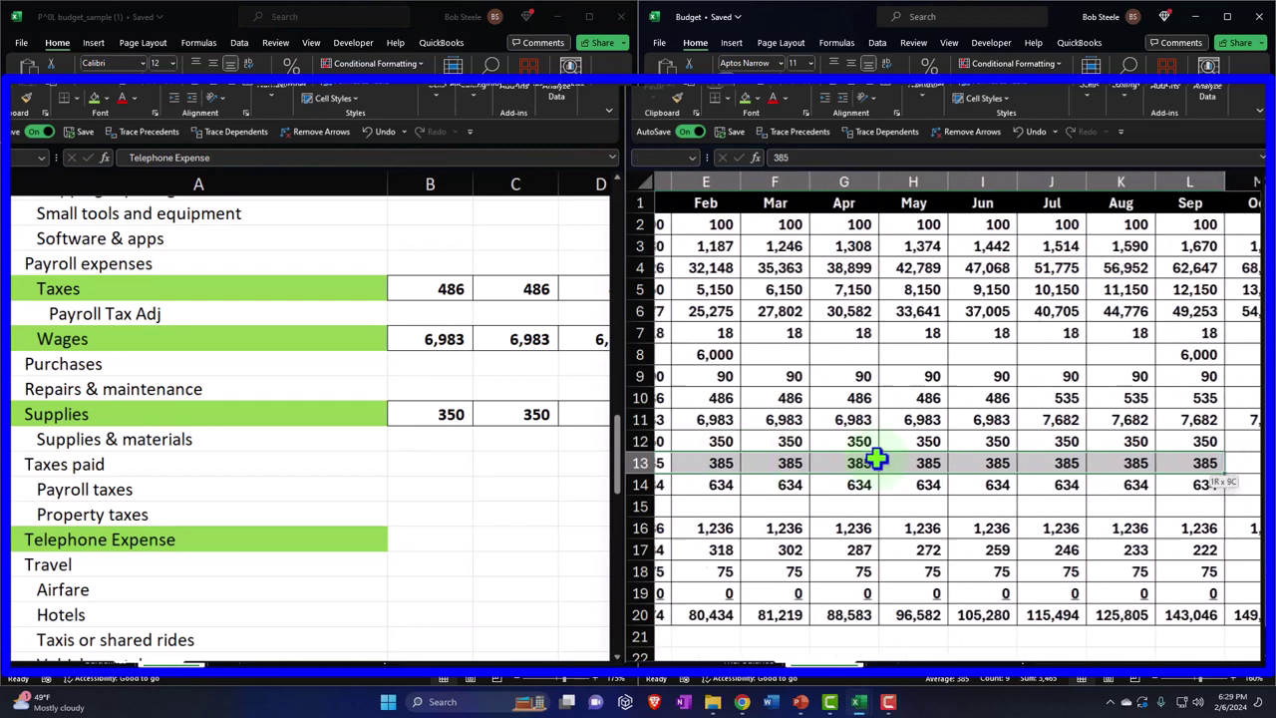
key("shift+Left")
key("shift+Left")
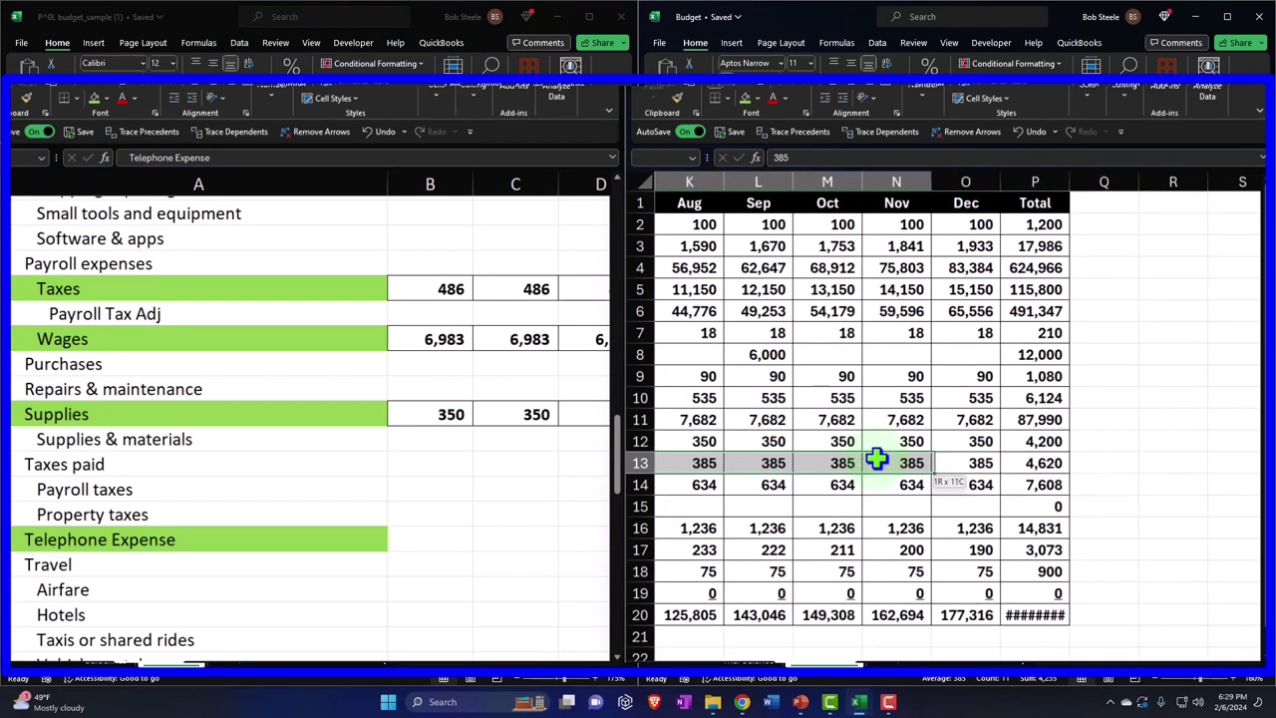
left_click(427, 536)
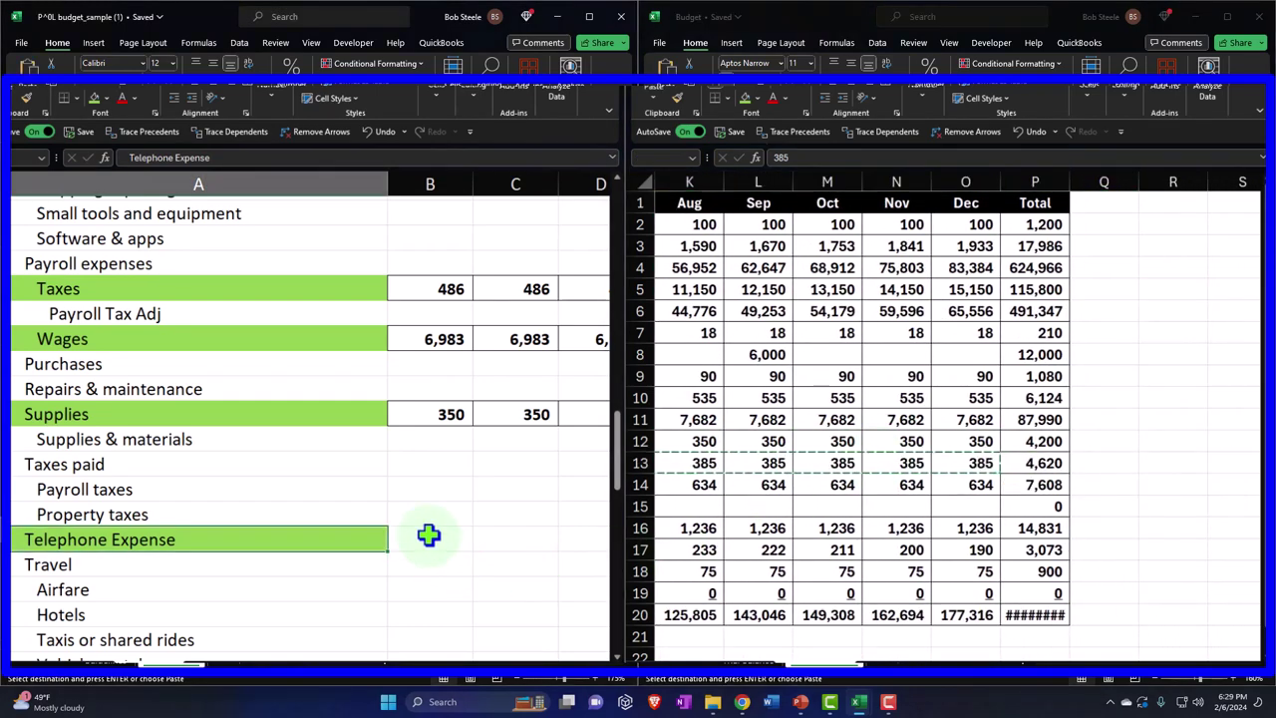
key("ctrl+v")
Step: Shade the Utilities label in A14 of the Trial Balance (2) sheet green
left_click(416, 581)
key("Left")
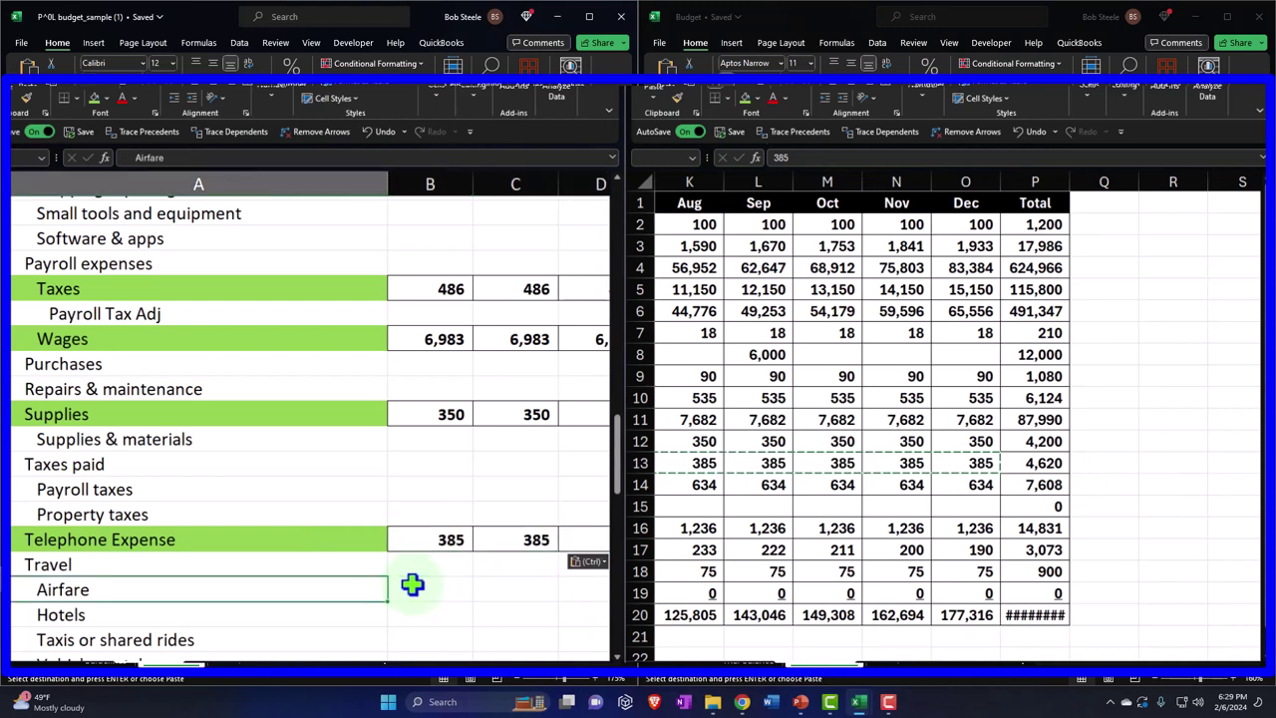
key("alt+Tab")
left_click(785, 485)
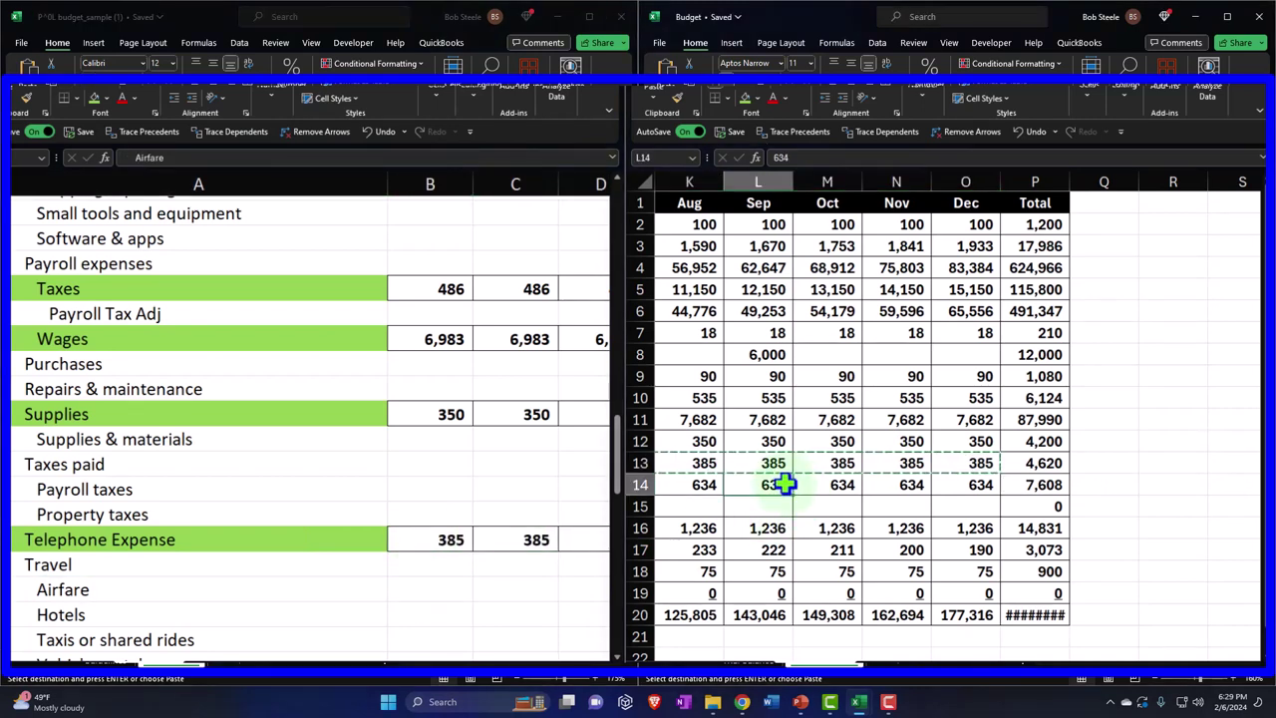
key("Home")
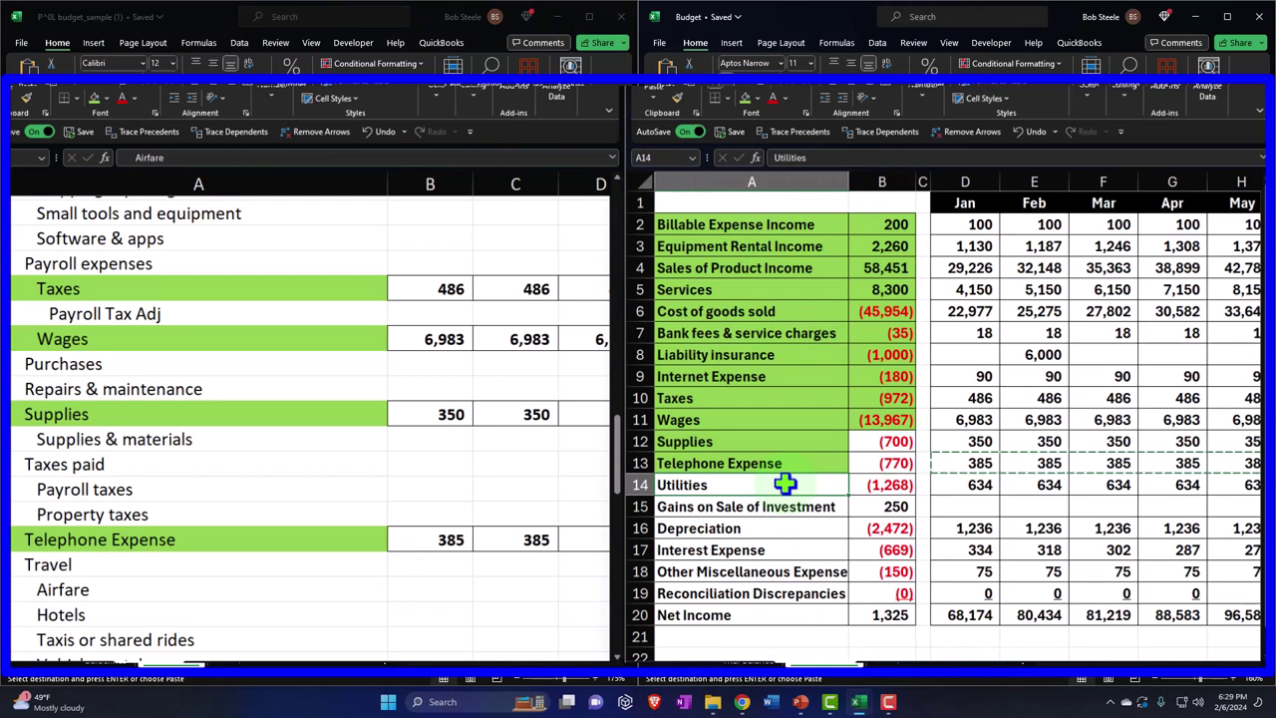
left_click(744, 98)
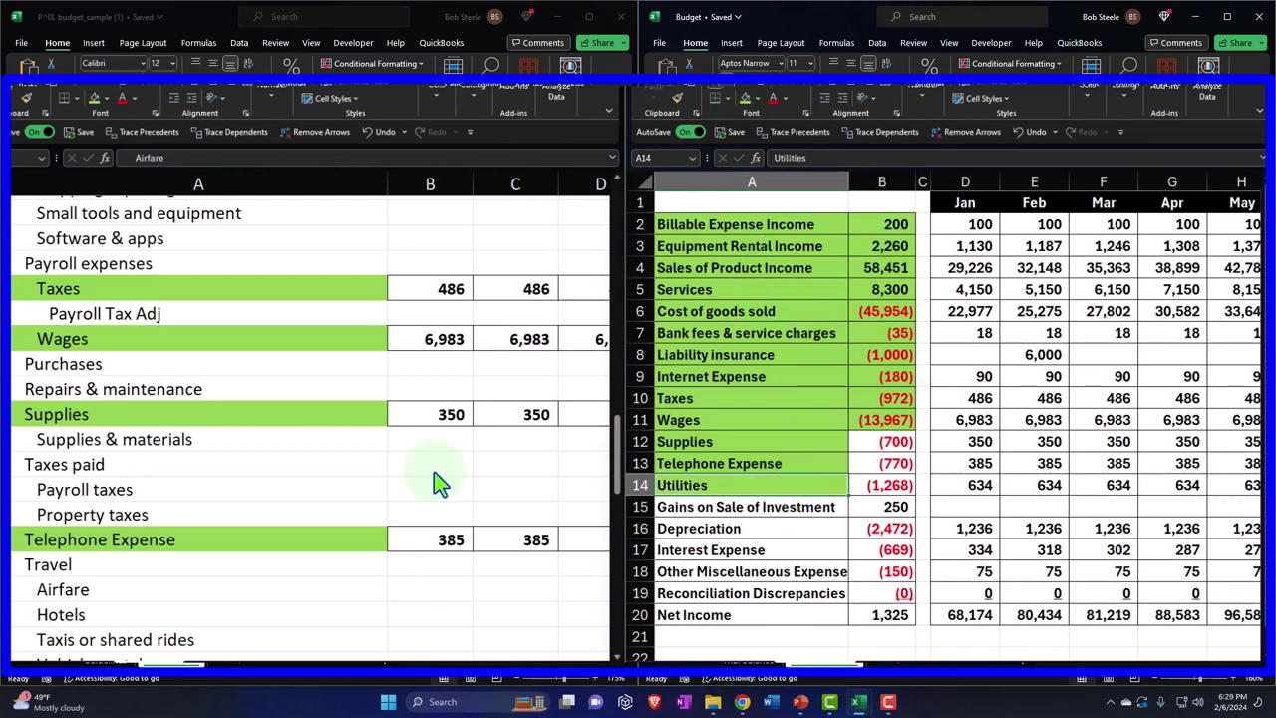
Step: Copy the January to December Utilities amounts D14:O14, paste them into the template starting at B76, and shade the template's Utilities label green
scroll(328, 521, "down", 1)
left_click(328, 521)
scroll(328, 521, "down", 2)
scroll(328, 522, "down", 2)
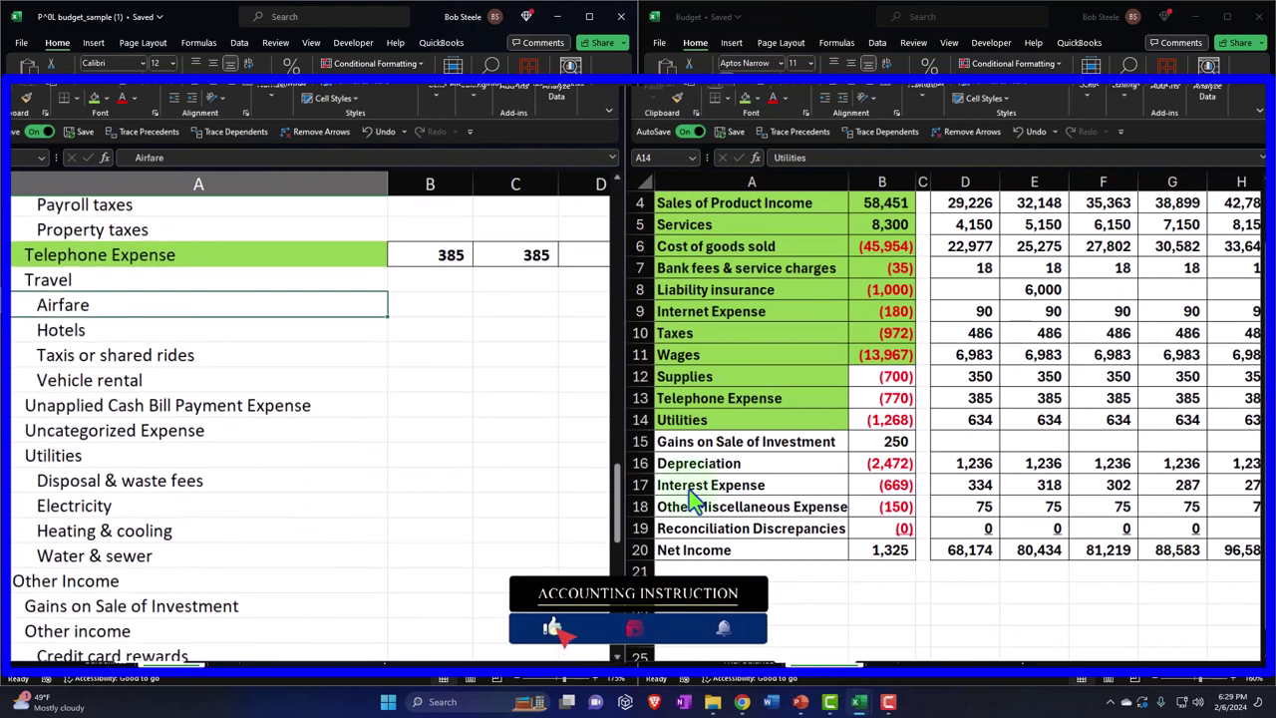
left_click_drag(954, 422, 1057, 418)
key("ctrl+c")
left_click(304, 463)
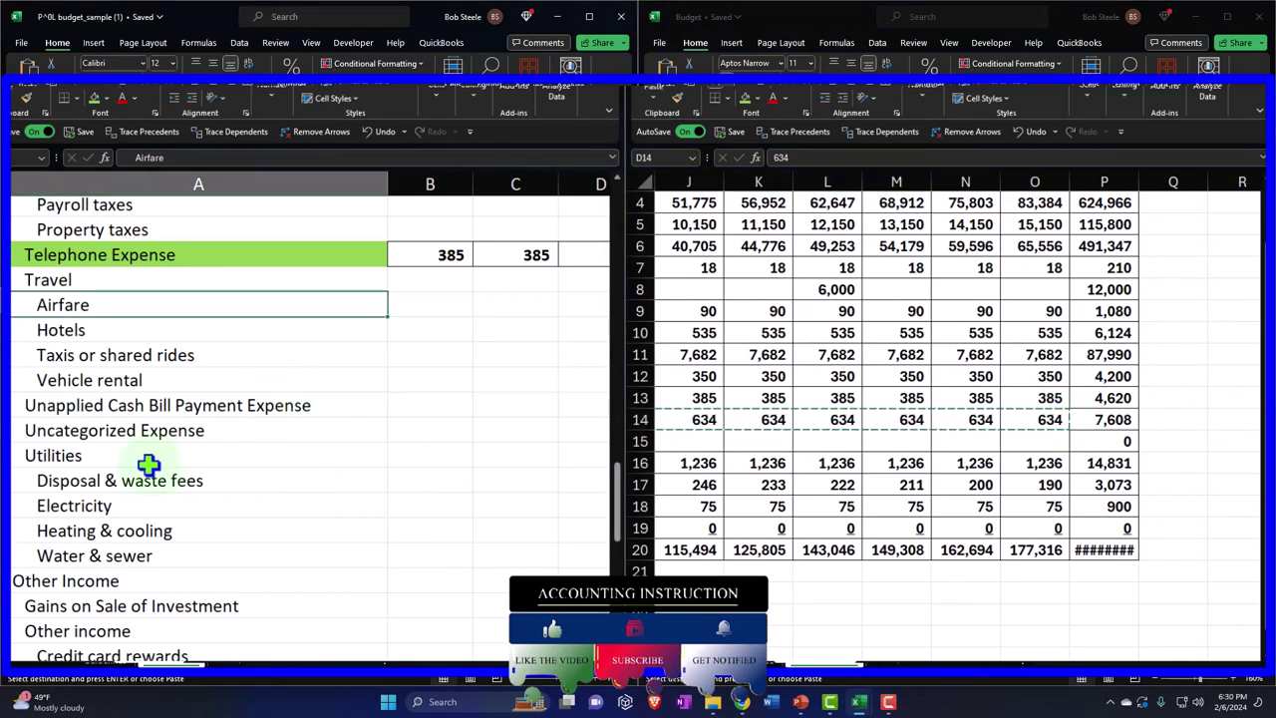
left_click(408, 454)
key("ctrl+v")
left_click(328, 455)
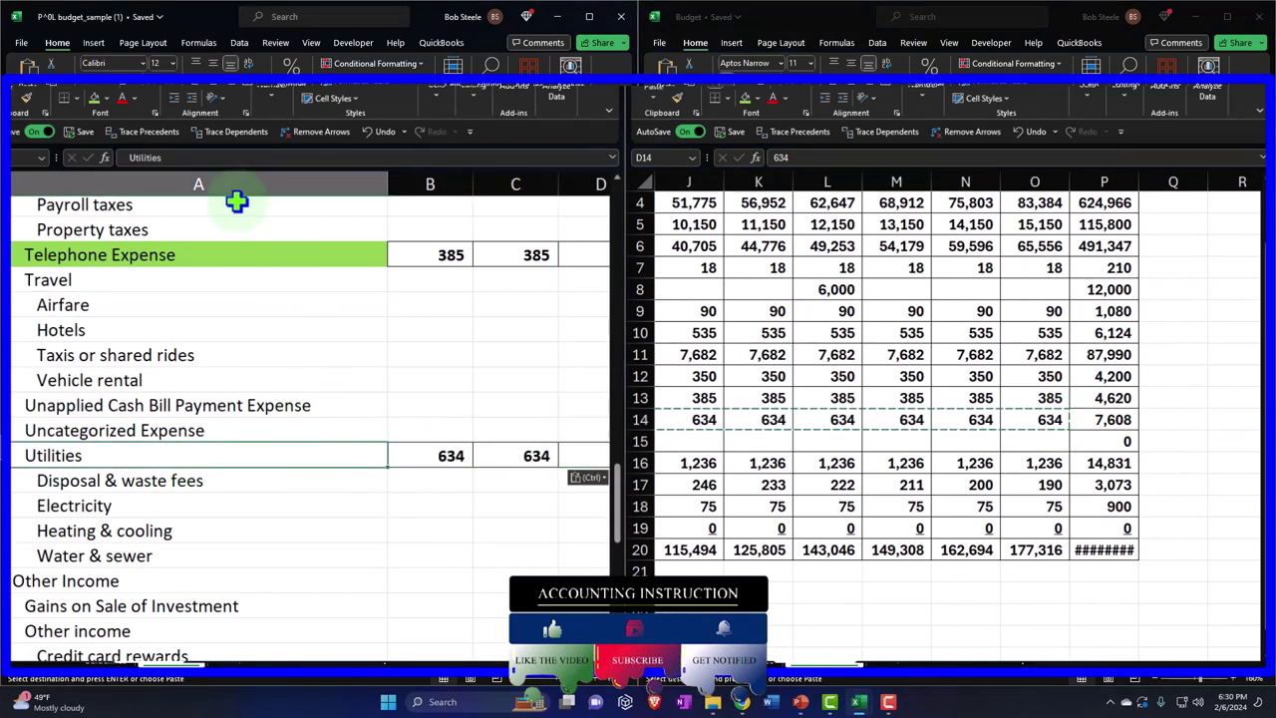
left_click(94, 98)
Step: Shade the Gains on Sale of Investment and Depreciation labels in A15 and A16 of the Trial Balance (2) sheet green
left_click(819, 403)
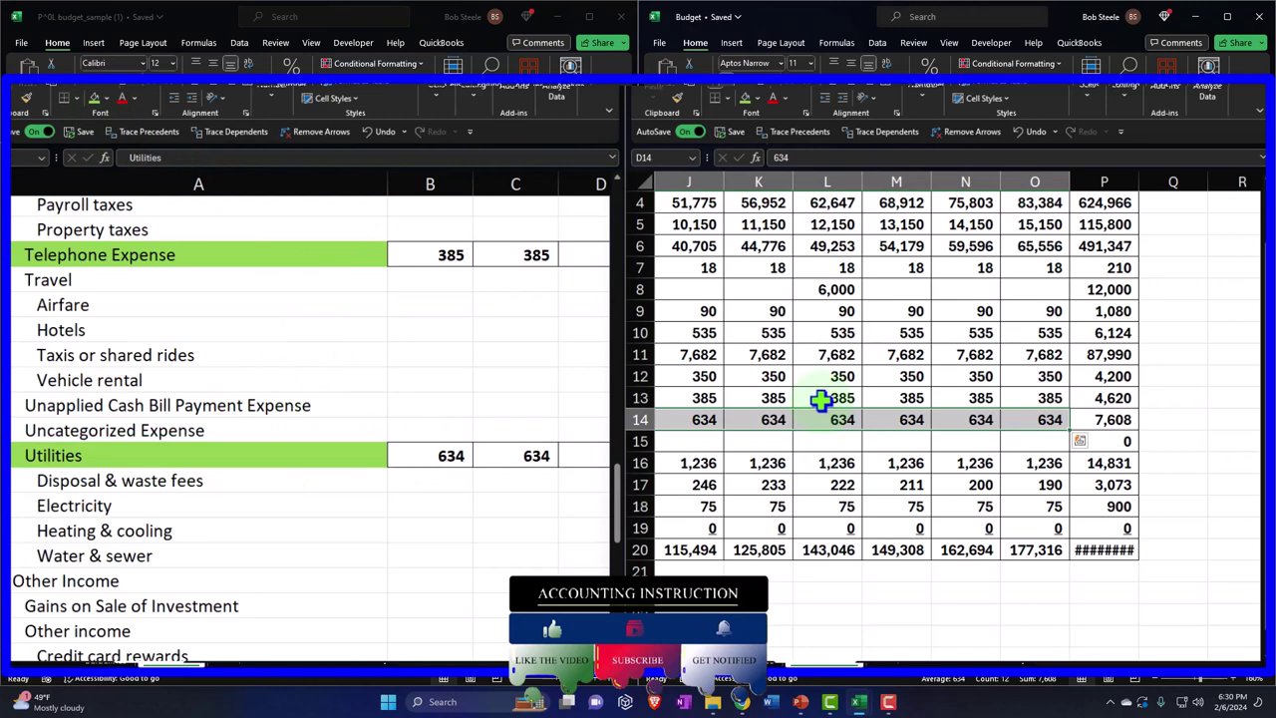
key("Home")
left_click(775, 457)
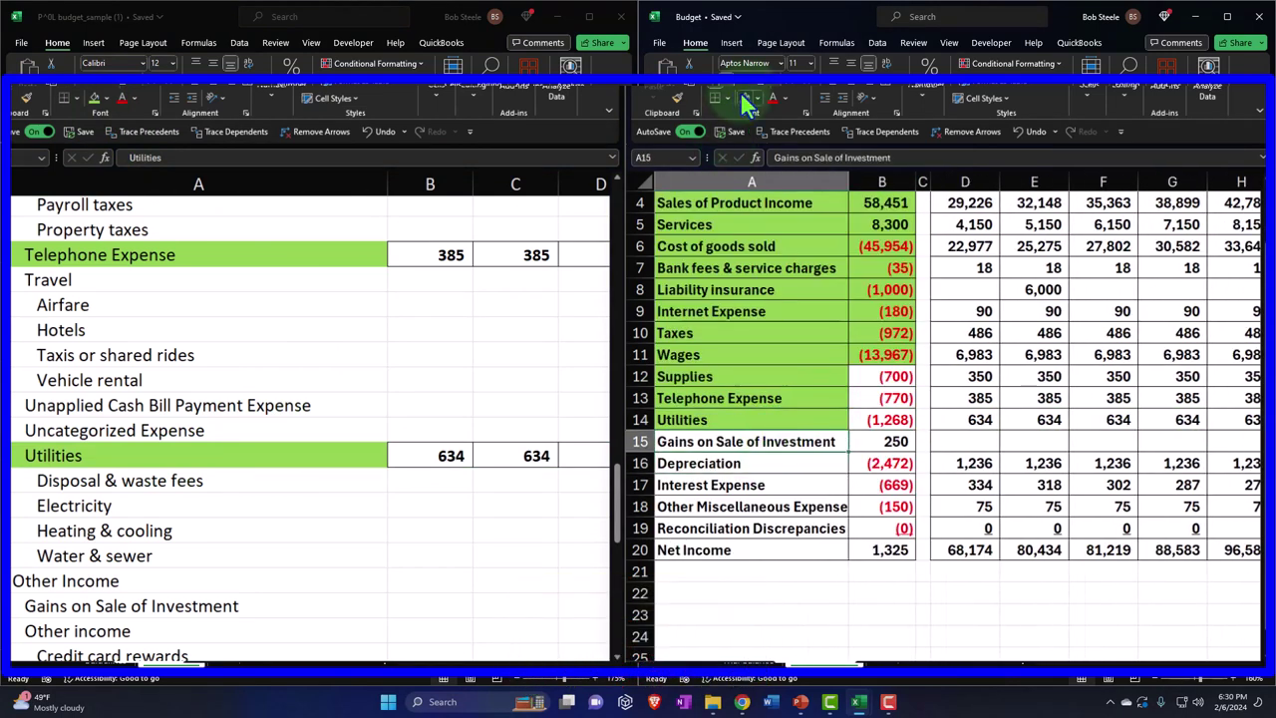
left_click(762, 463)
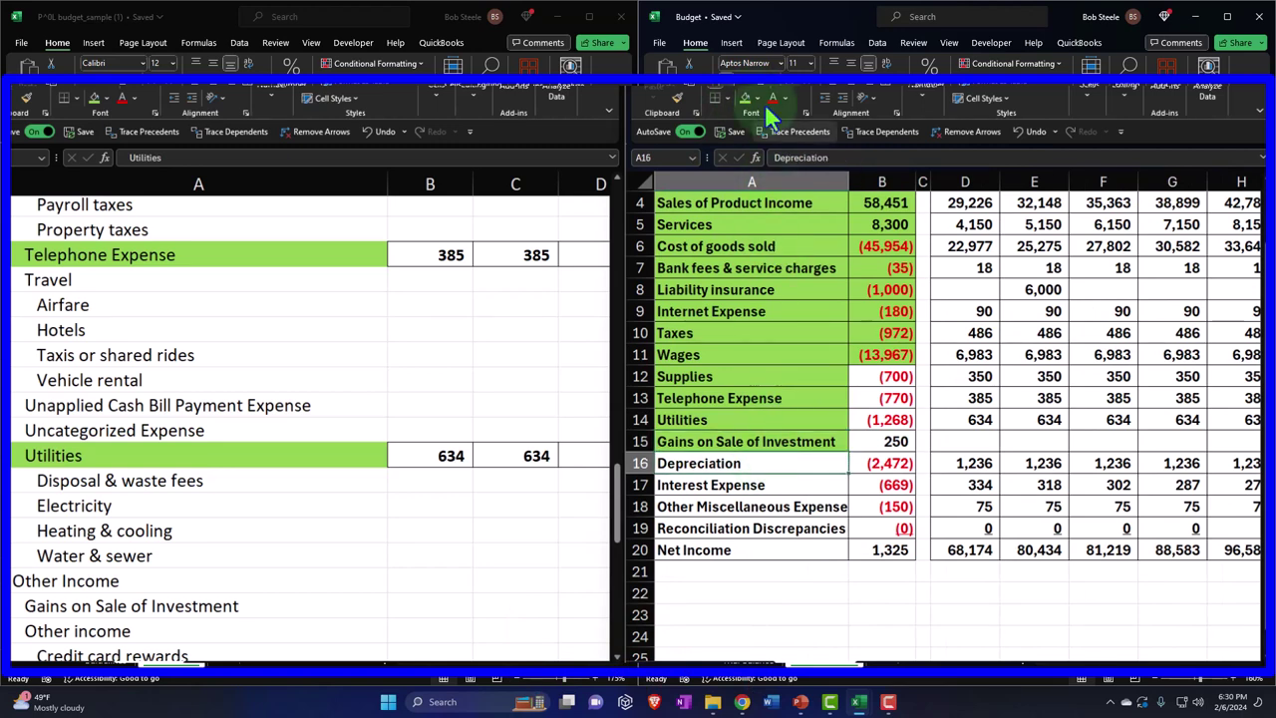
Step: Copy the January to December Depreciation amounts D16:O16 and paste them into the Consolidated template starting at B90
left_click(342, 444)
scroll(342, 443, "down", 3)
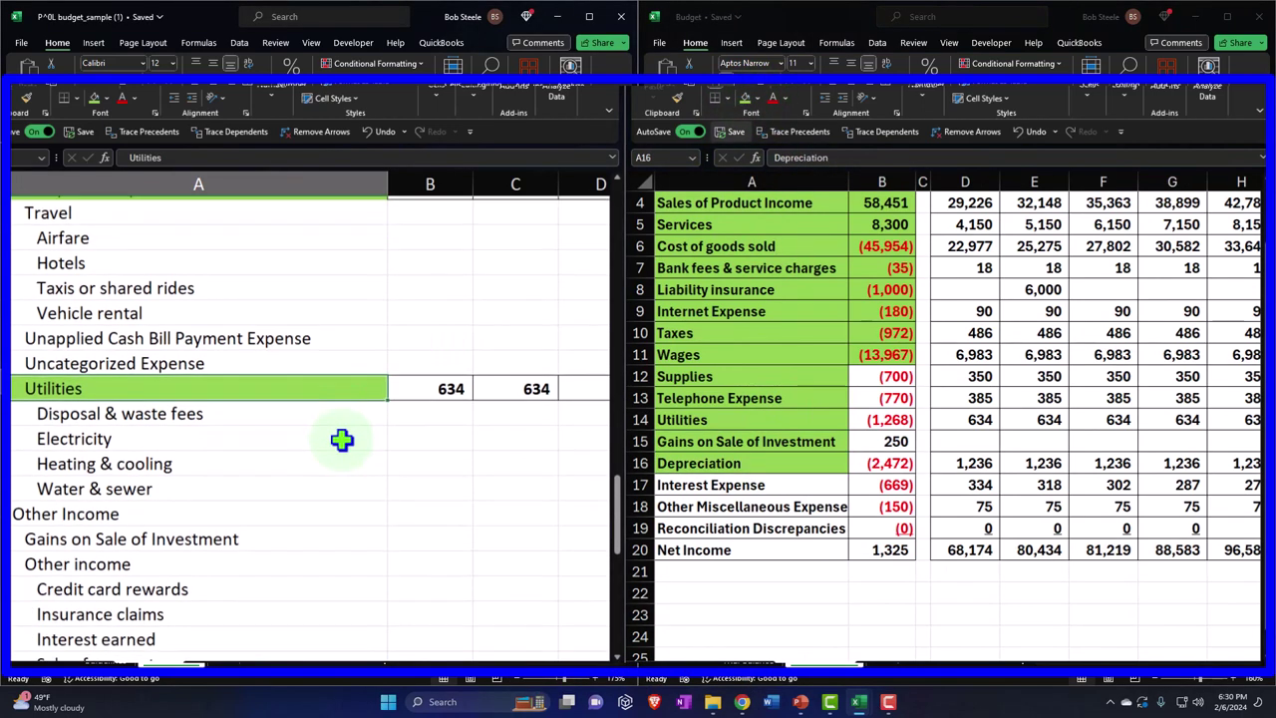
scroll(342, 440, "down", 4)
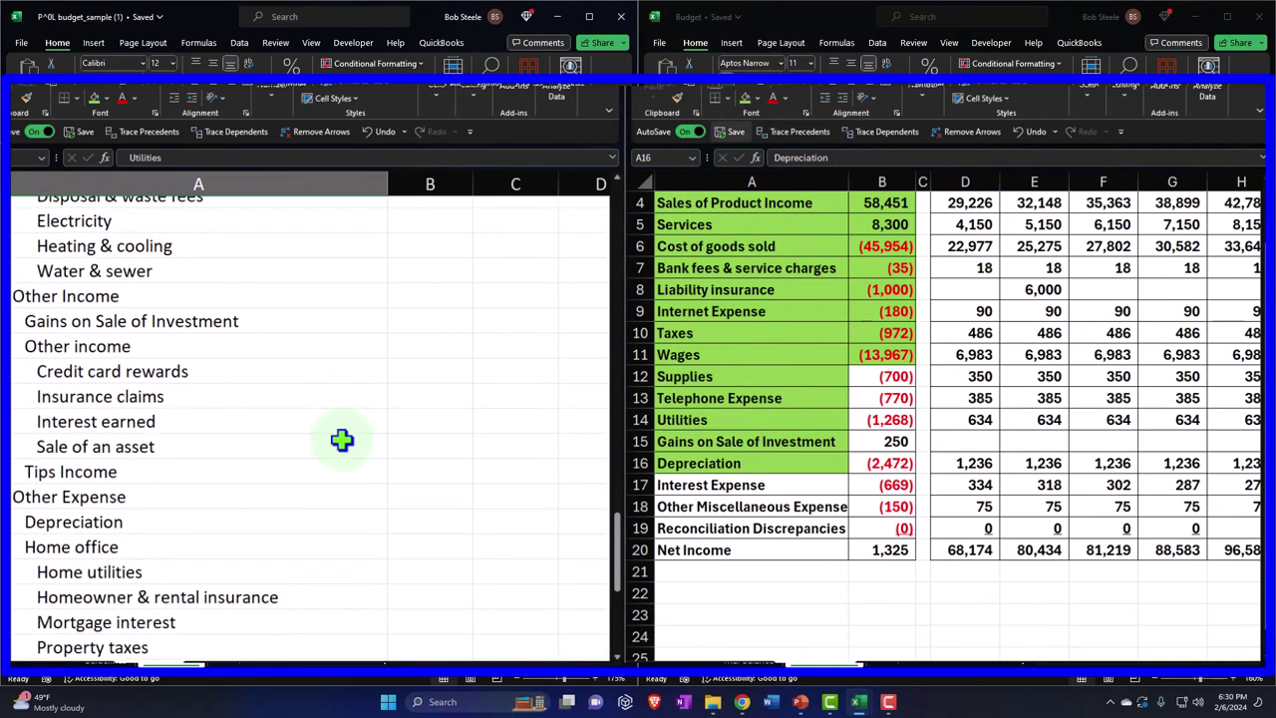
scroll(341, 440, "down", 4)
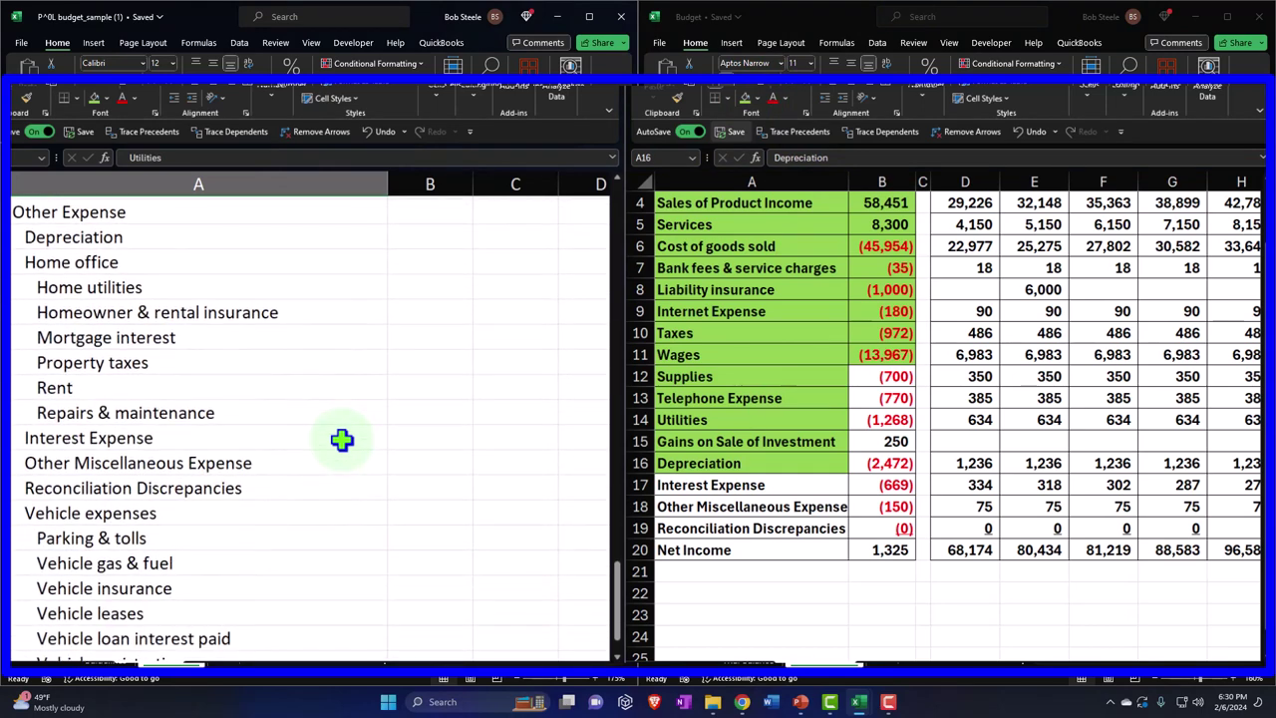
scroll(342, 439, "up", 4)
scroll(342, 439, "up", 6)
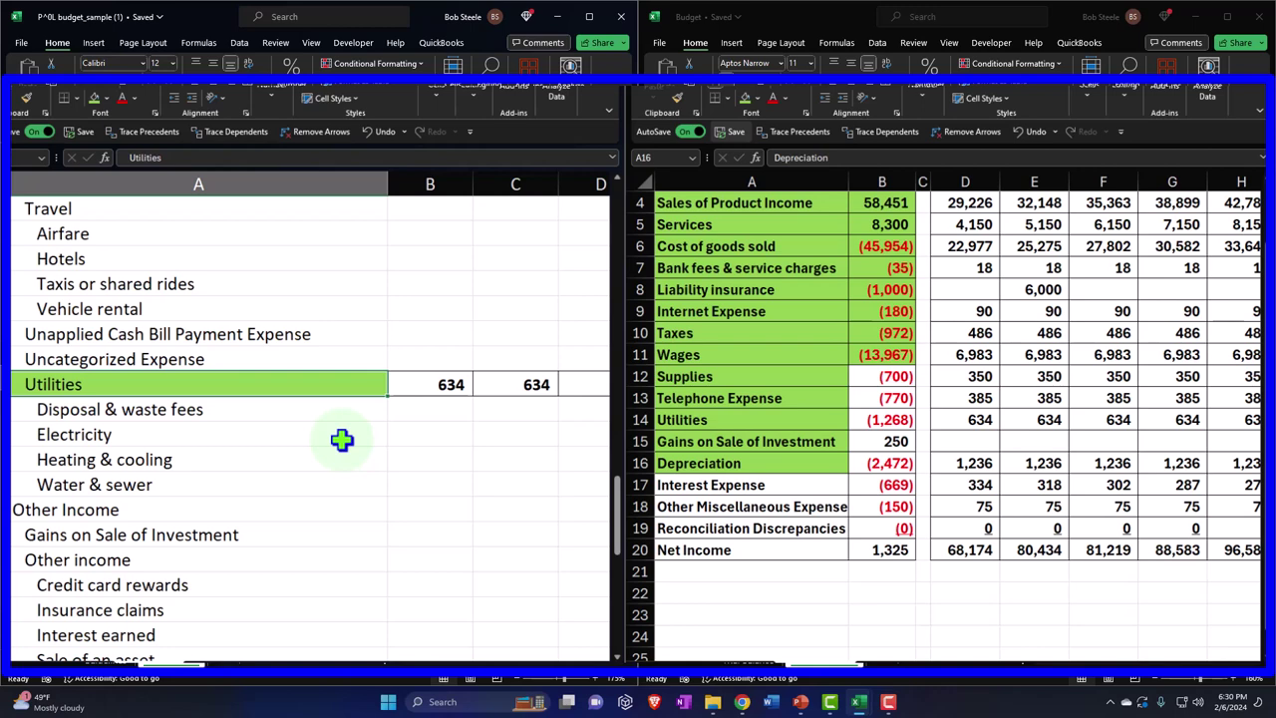
left_click(337, 448)
scroll(328, 456, "down", 3)
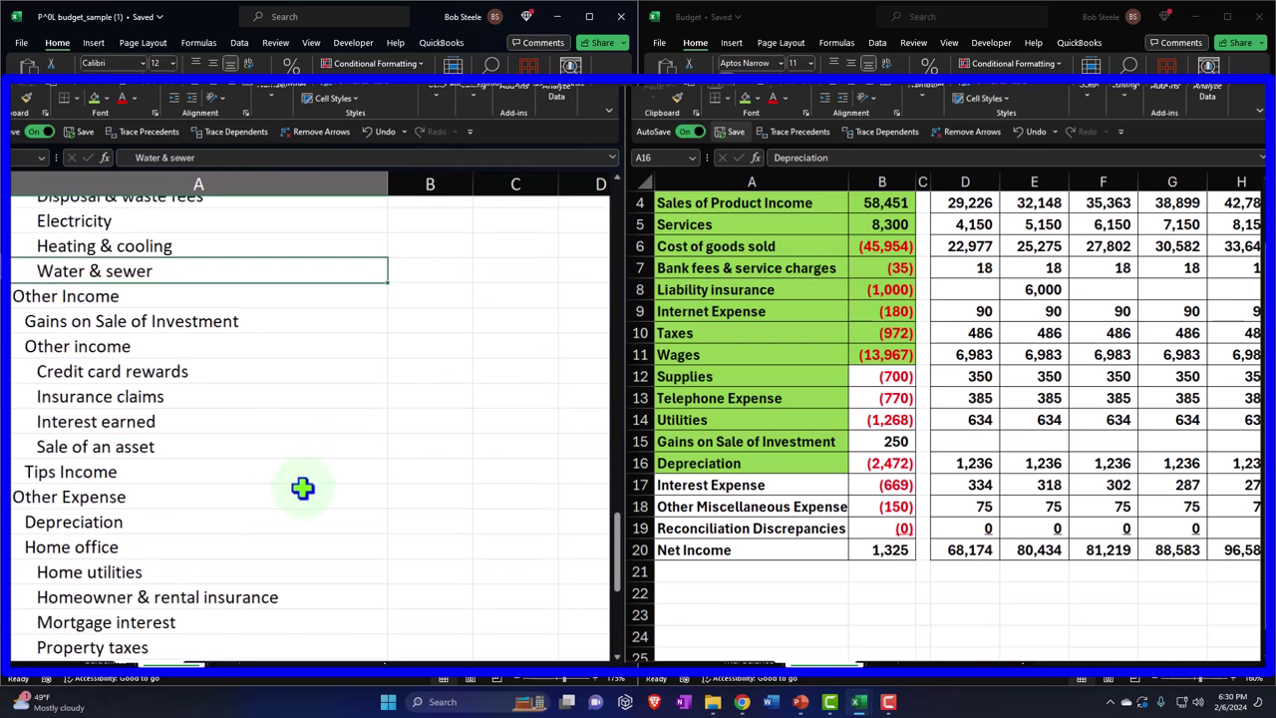
left_click(252, 528)
scroll(250, 526, "down", 1)
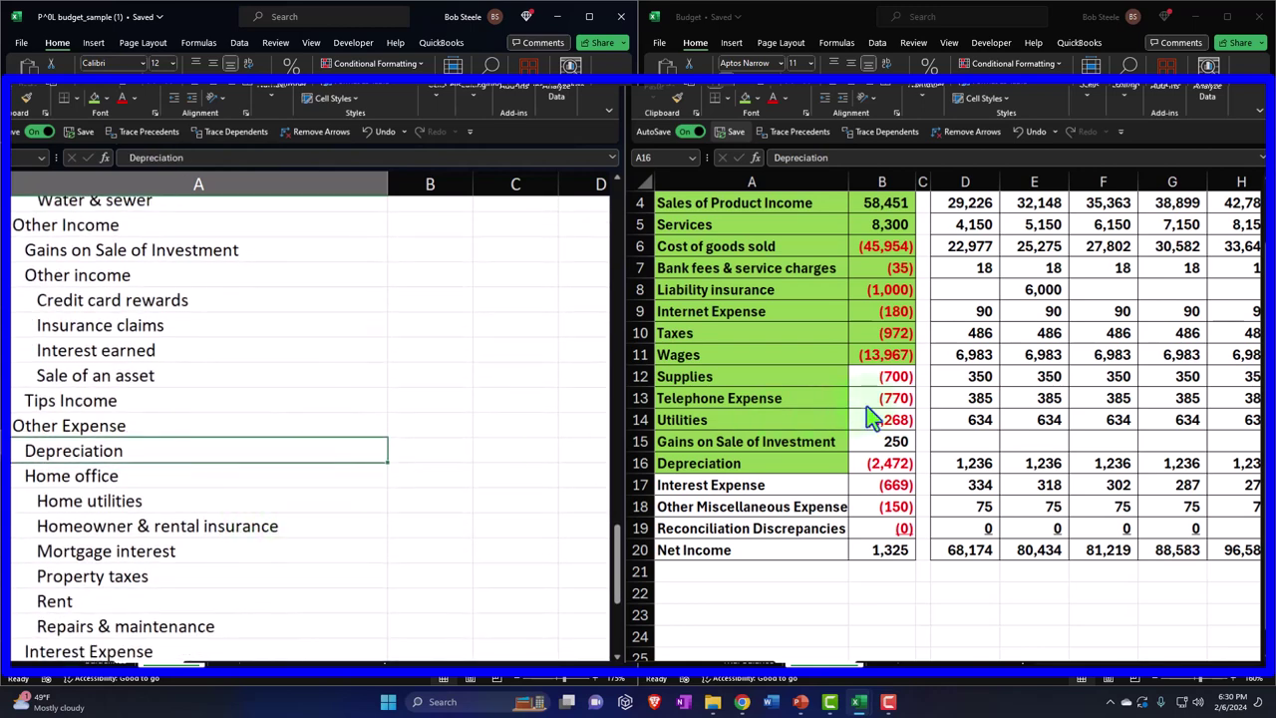
left_click_drag(959, 463, 1137, 469)
left_click_drag(1149, 467, 1042, 469)
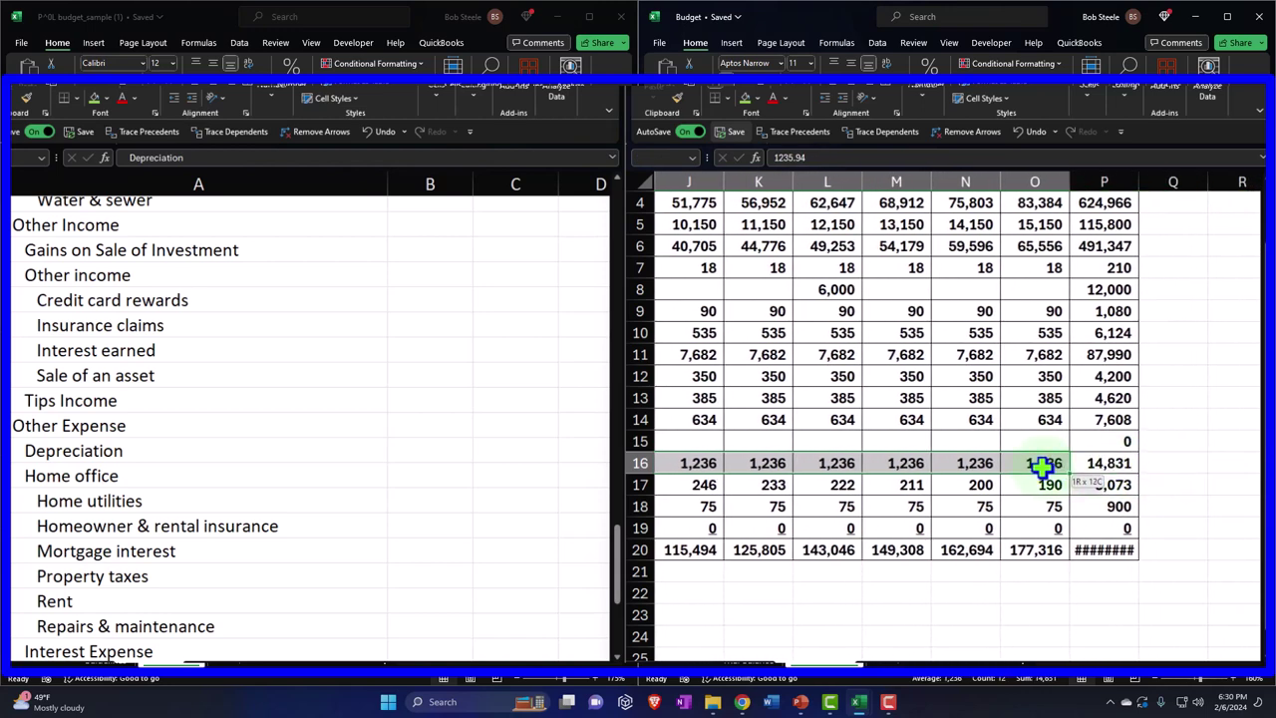
key("ctrl+c")
left_click(327, 502)
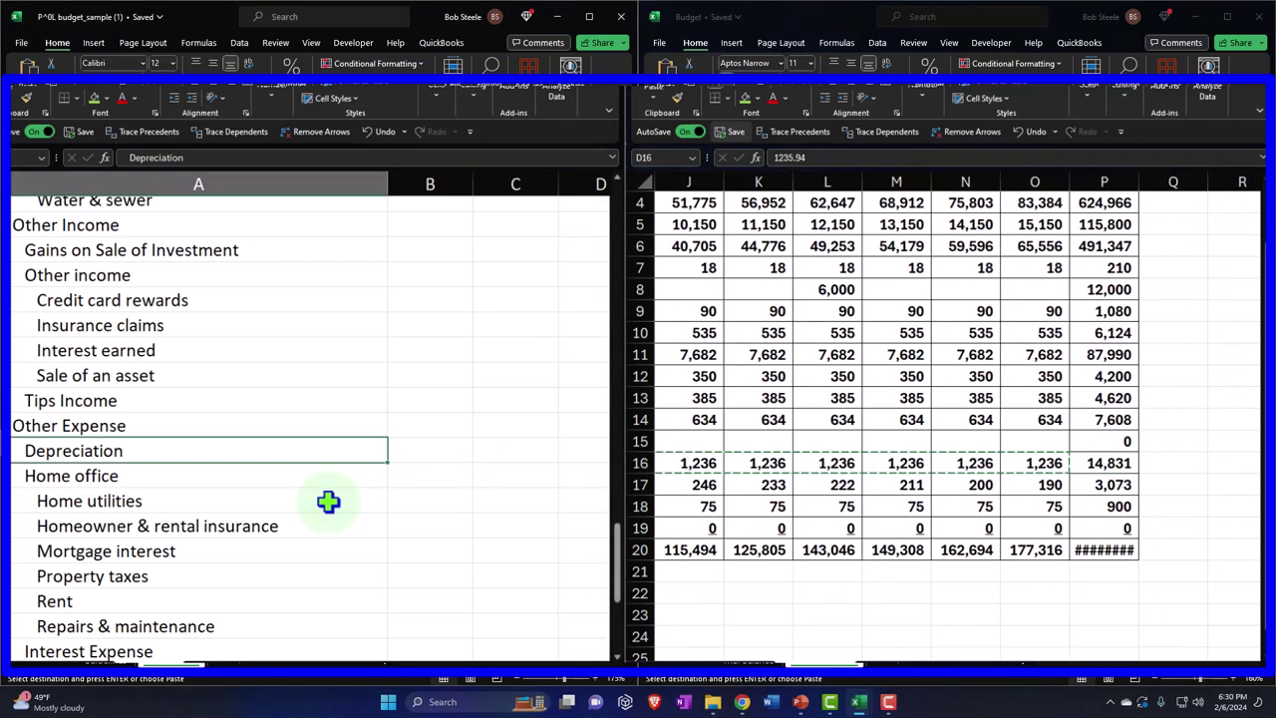
left_click(419, 449)
key("ctrl+v")
Step: Shade the Interest Expense label green in A17 of the Trial Balance (2) sheet and the Depreciation label in A90 of the template
left_click(828, 449)
key("Home")
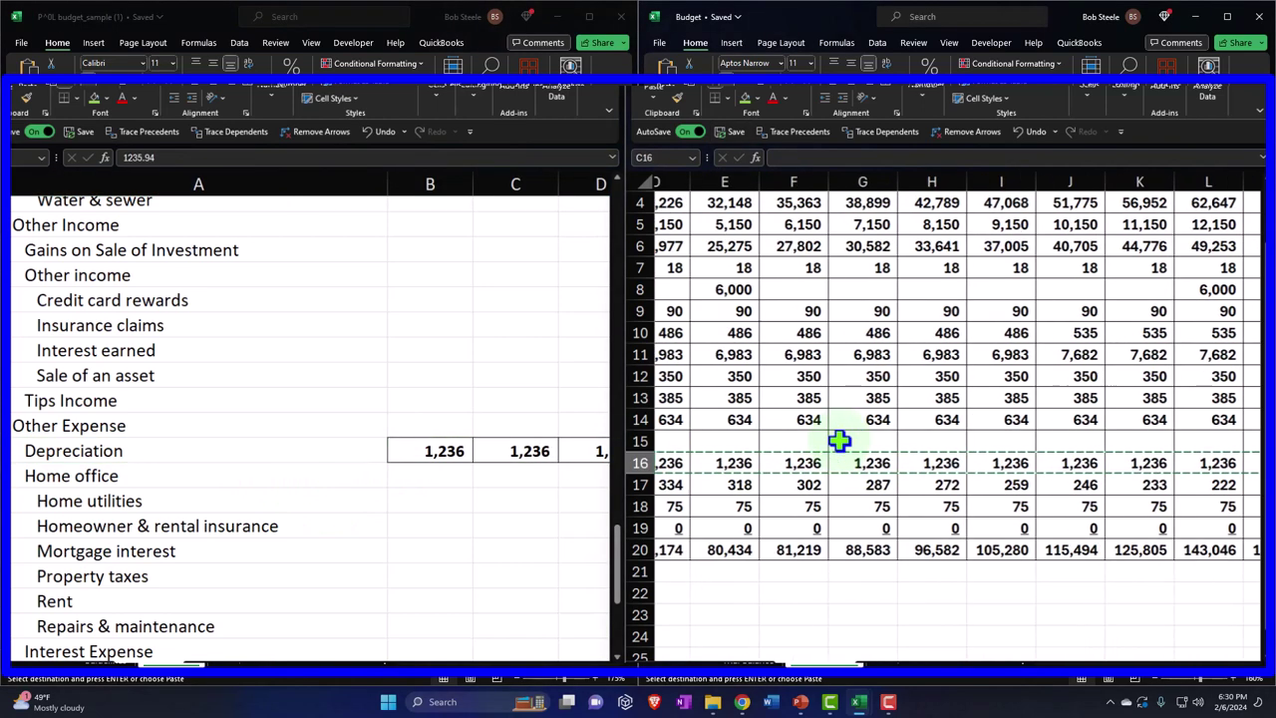
left_click(743, 487)
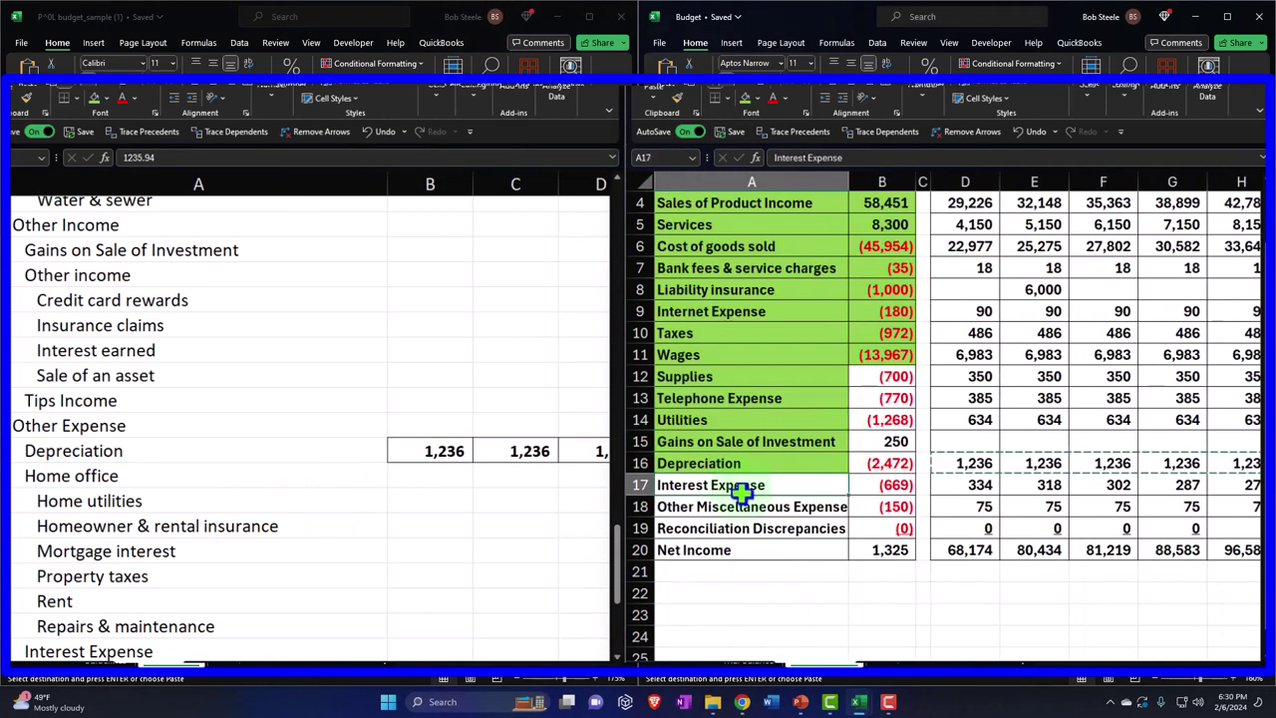
left_click(153, 450)
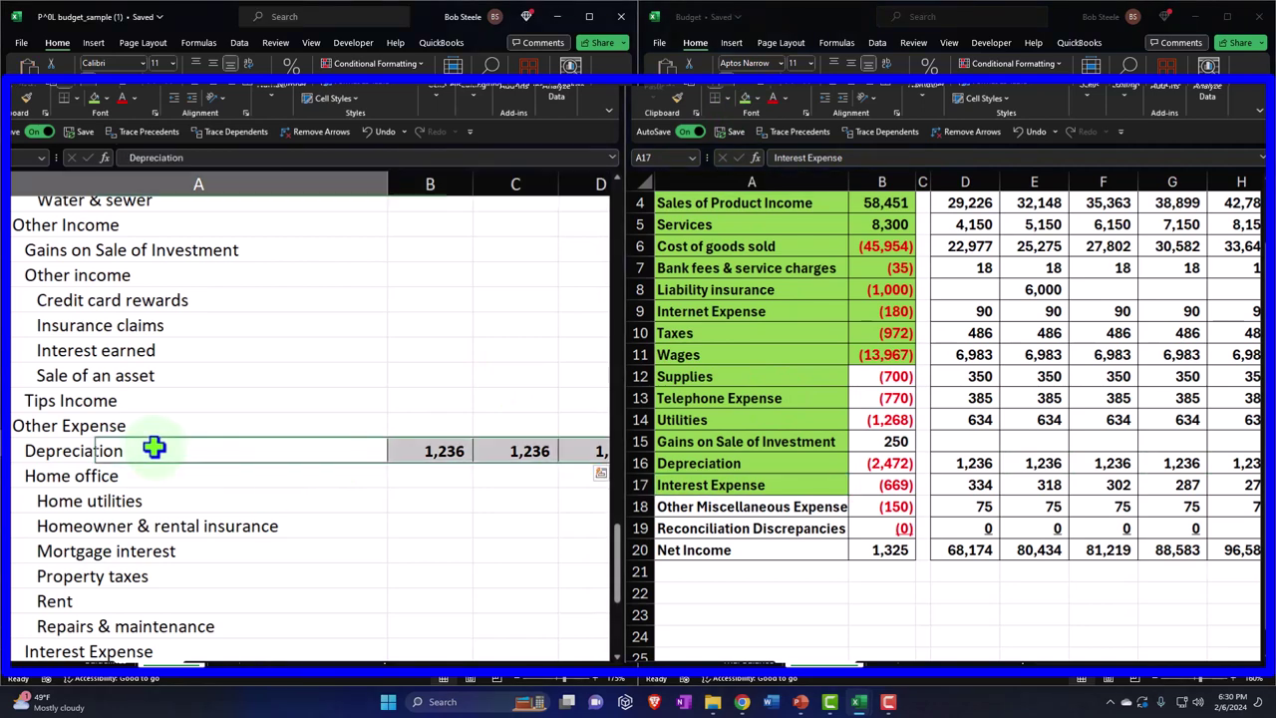
left_click(94, 97)
Step: Copy the January to December Other Miscellaneous Expense amounts D18:O18 and paste them into the template starting at B99
left_click(798, 487)
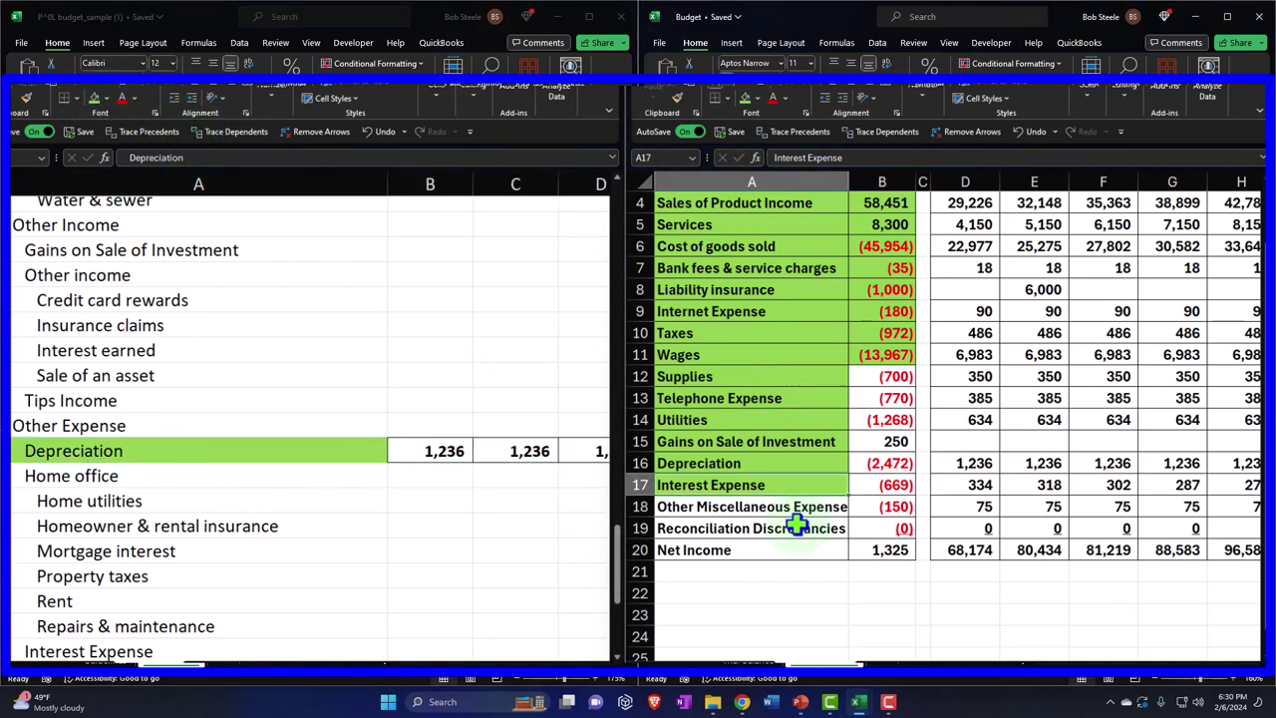
left_click(743, 496)
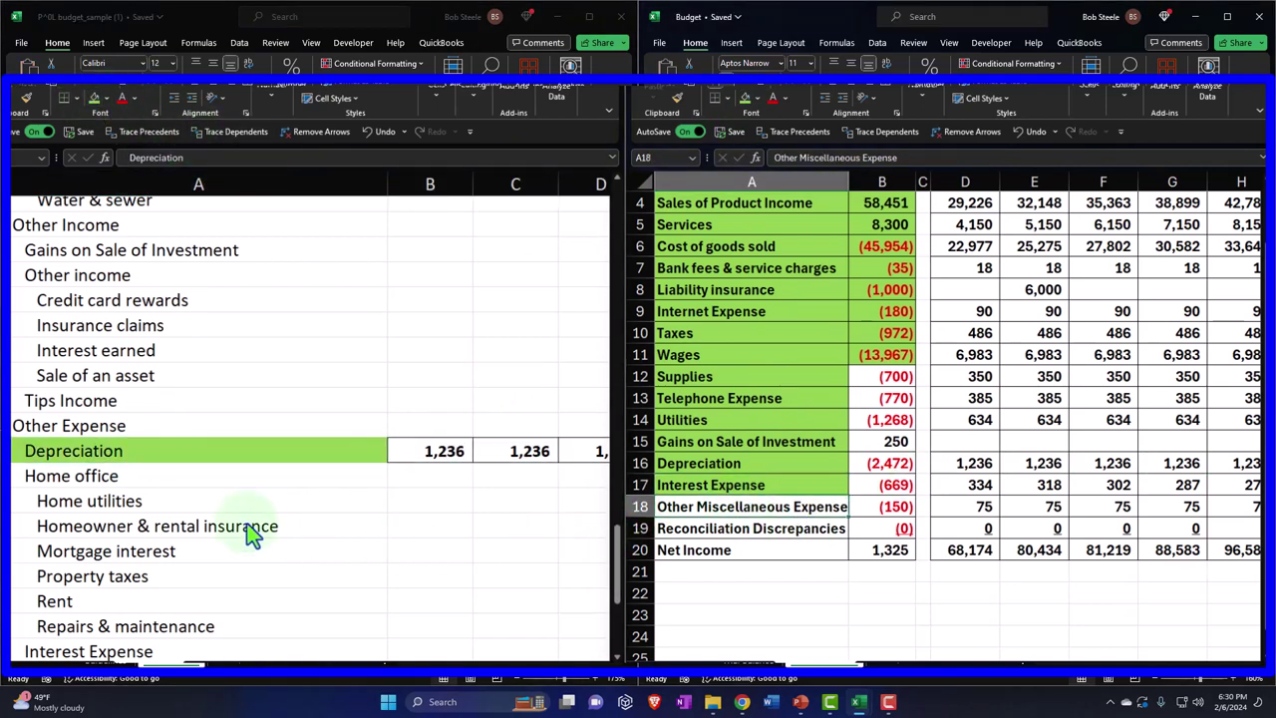
left_click(223, 501)
key("Down")
key("Down")
key("Down")
key("Down")
key("Down")
key("Down")
key("Down")
key("Down")
key("Down")
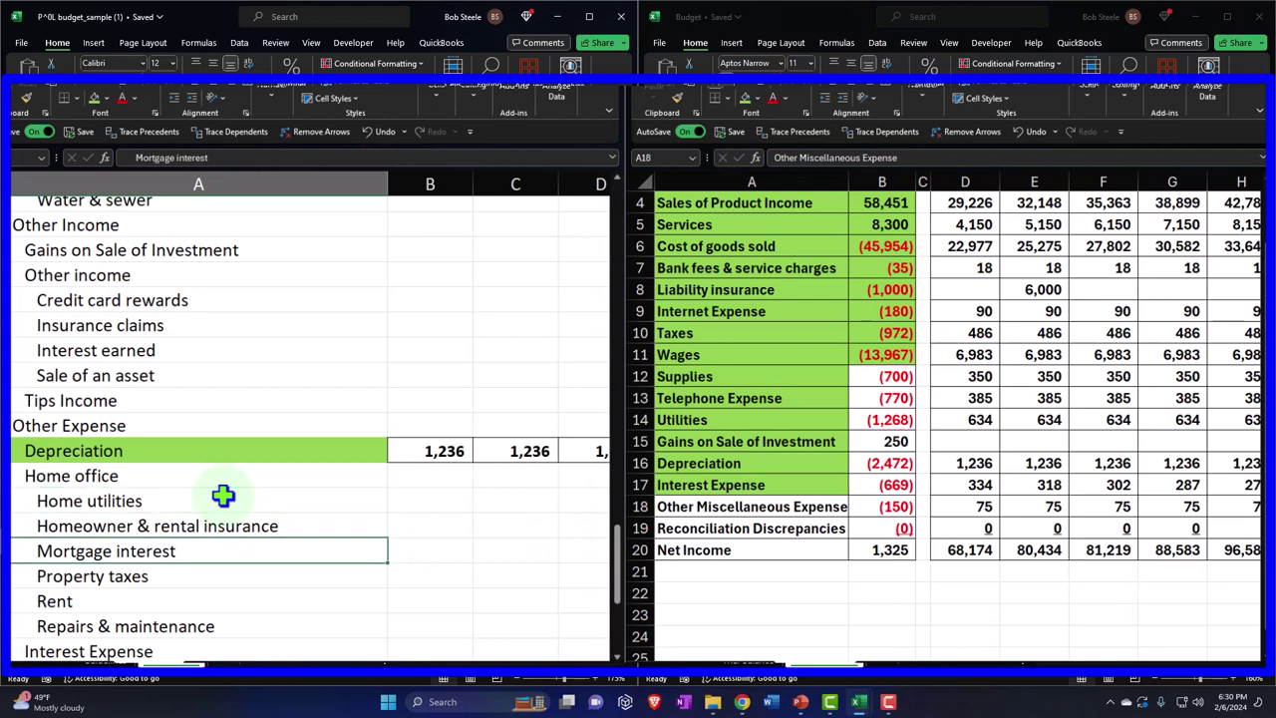
key("Up")
key("Up")
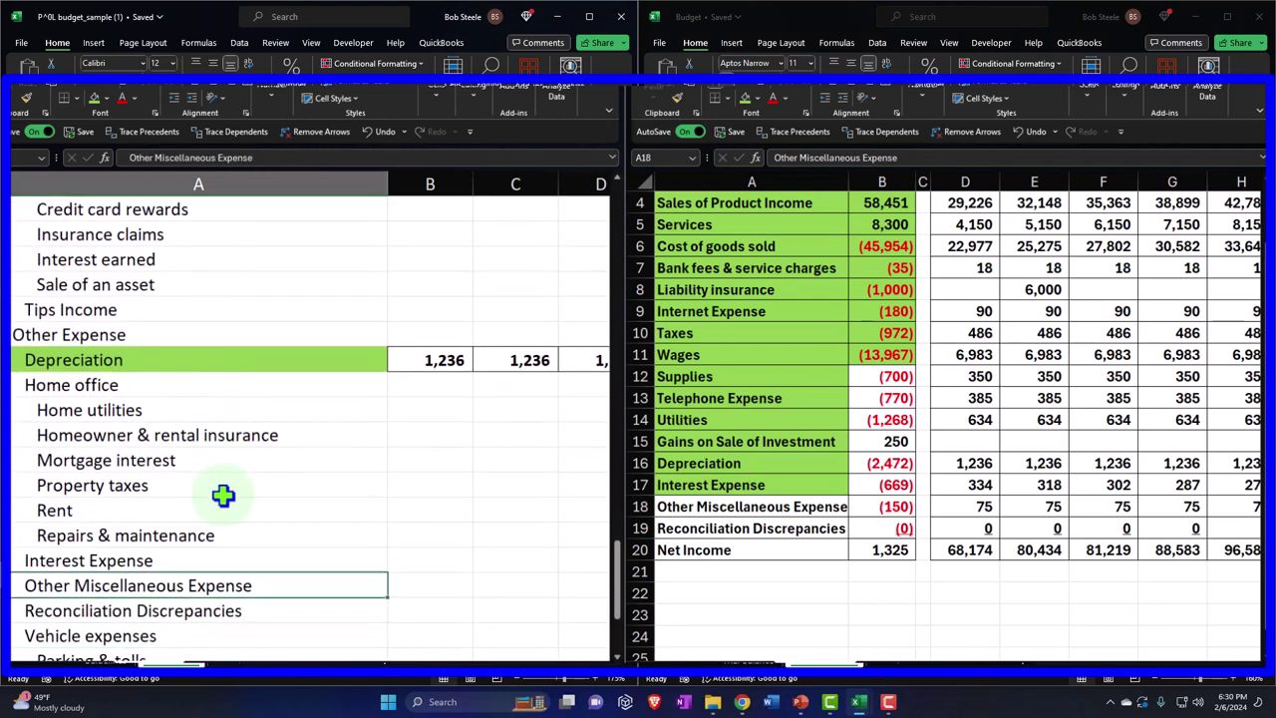
key("Right")
left_click(970, 488)
left_click_drag(969, 507, 1047, 506)
key("ctrl+c")
key("alt+Tab")
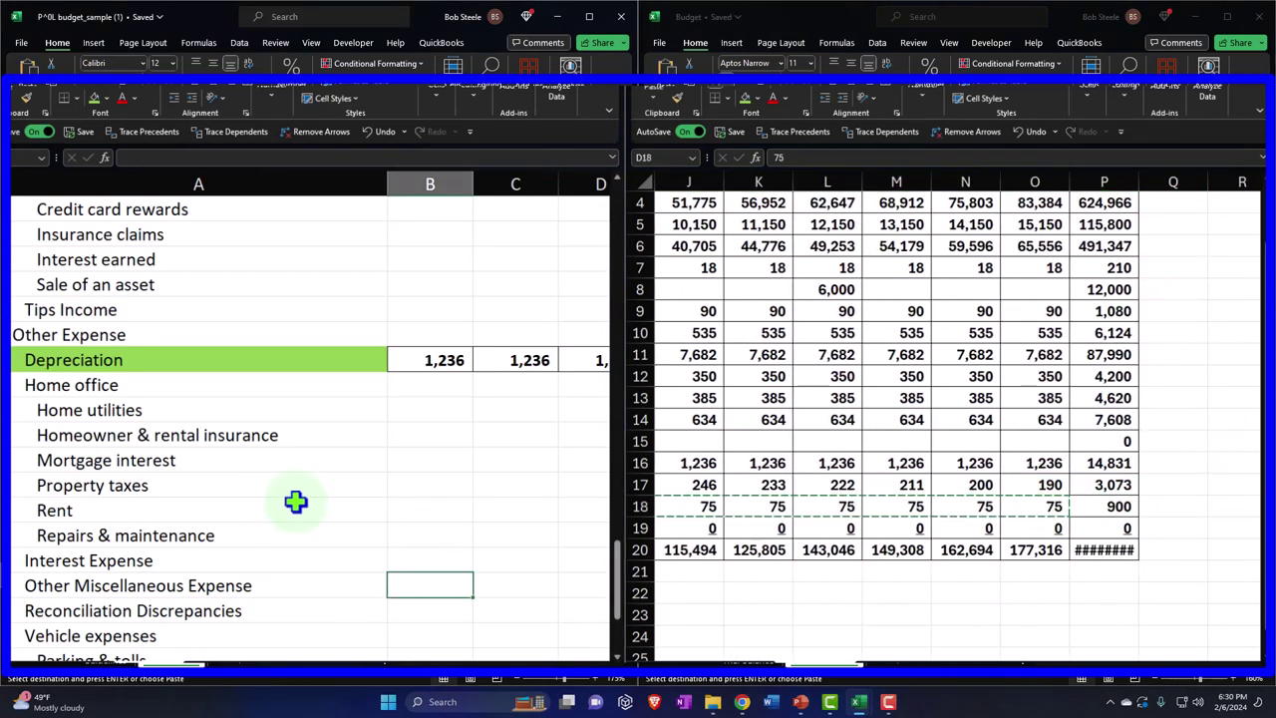
key("Left")
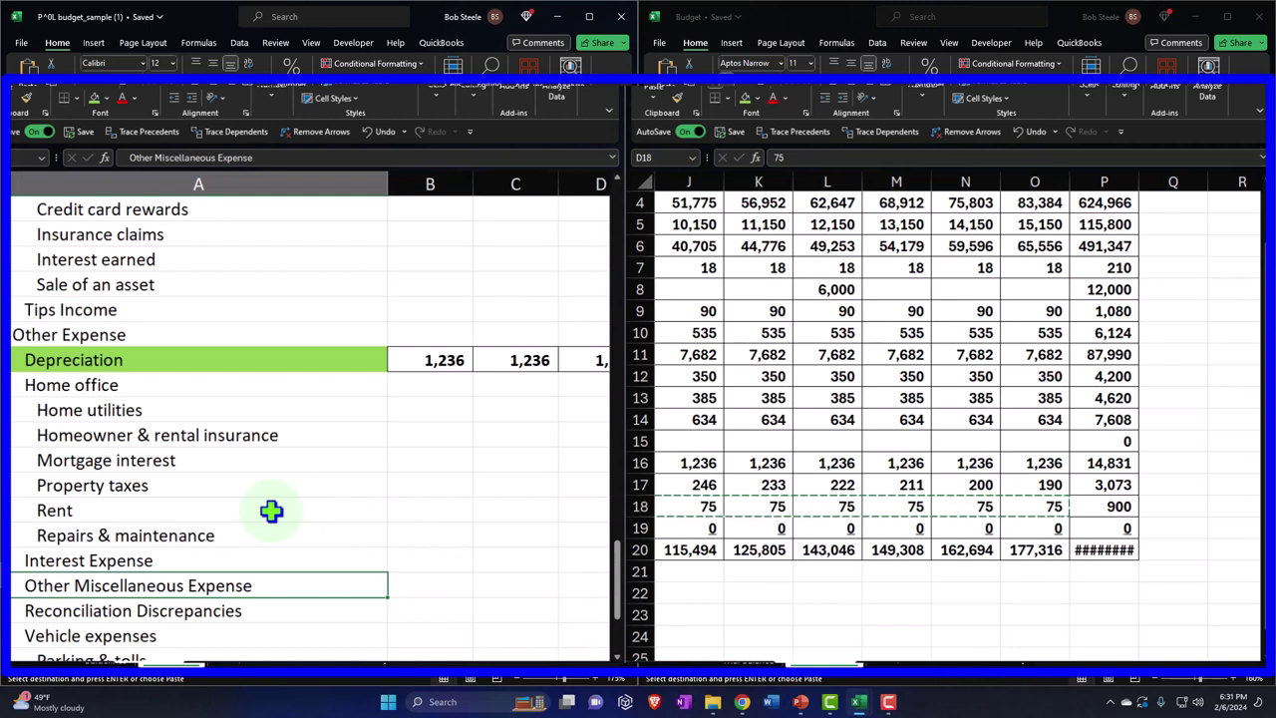
key("Right")
key("ctrl+v")
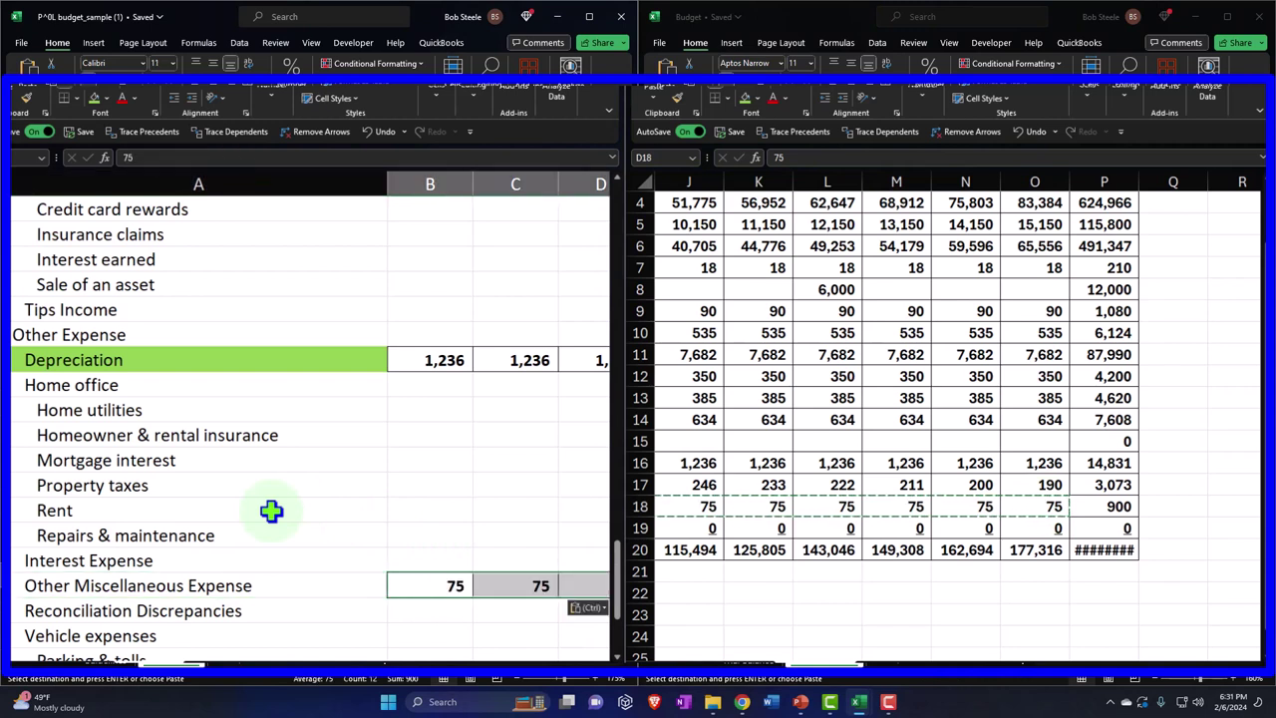
Step: Shade the Other Miscellaneous Expense label in A99 of the template green and maximize the template workbook's window
left_click(262, 581)
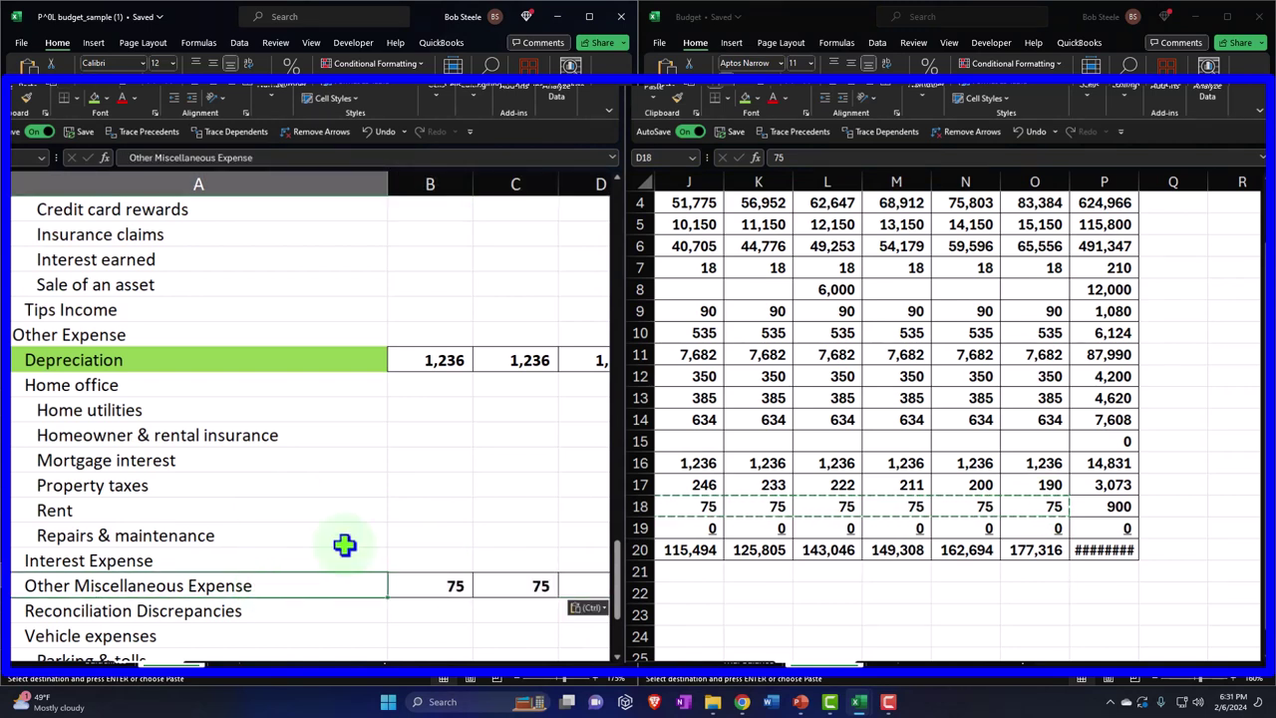
left_click(92, 101)
left_click(590, 17)
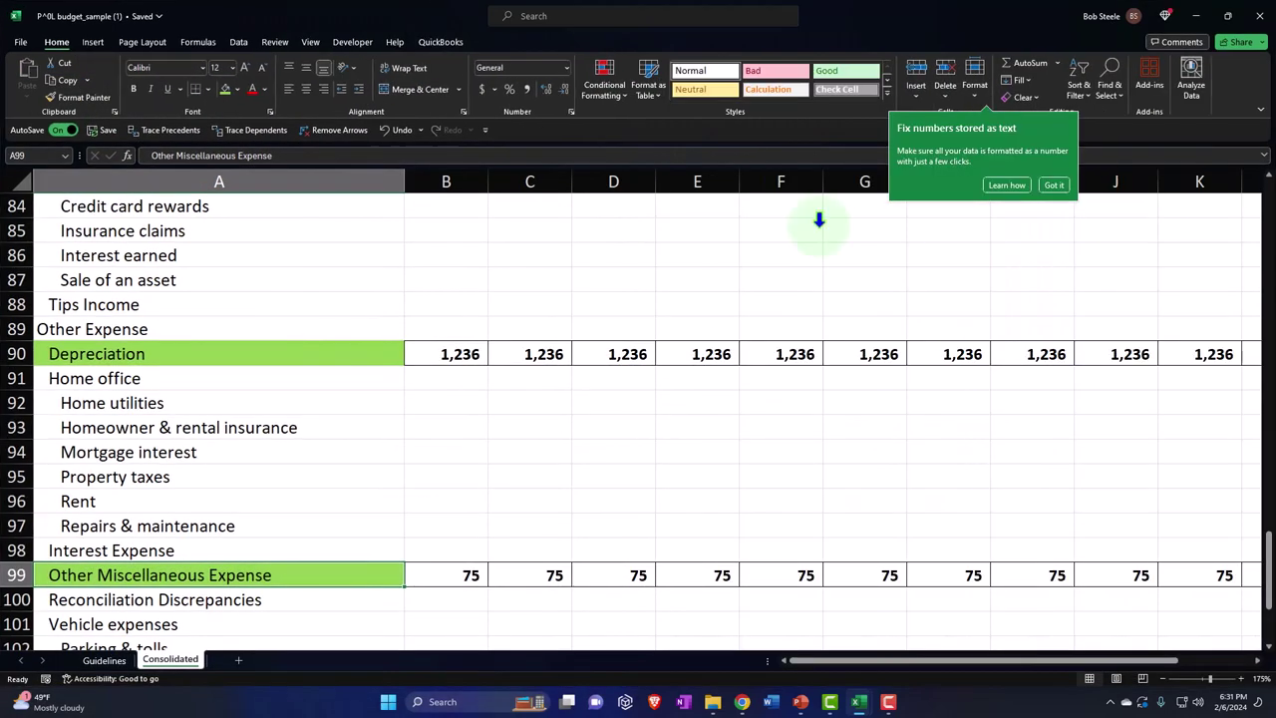
Step: Delete column N with the row totals beside the December amounts in the Consolidated template
left_click(1032, 403)
left_click(1060, 528)
key("ctrl+F1")
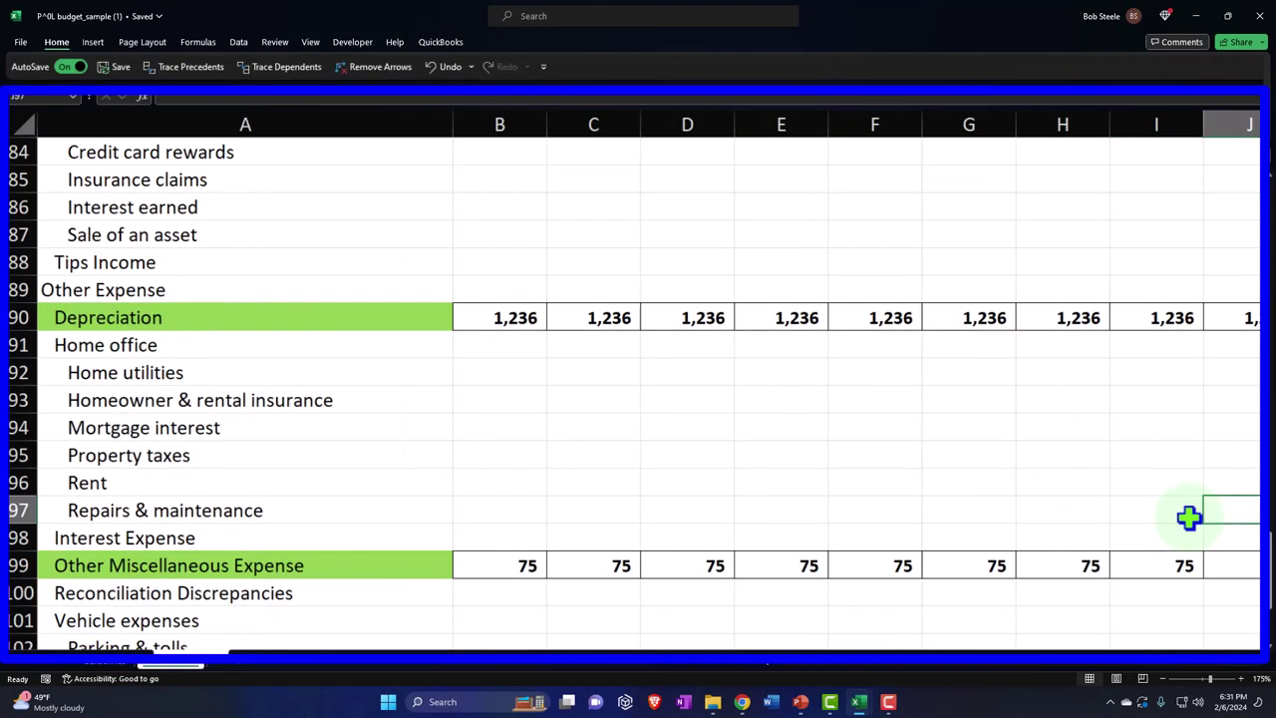
scroll(1187, 515, "right", 4)
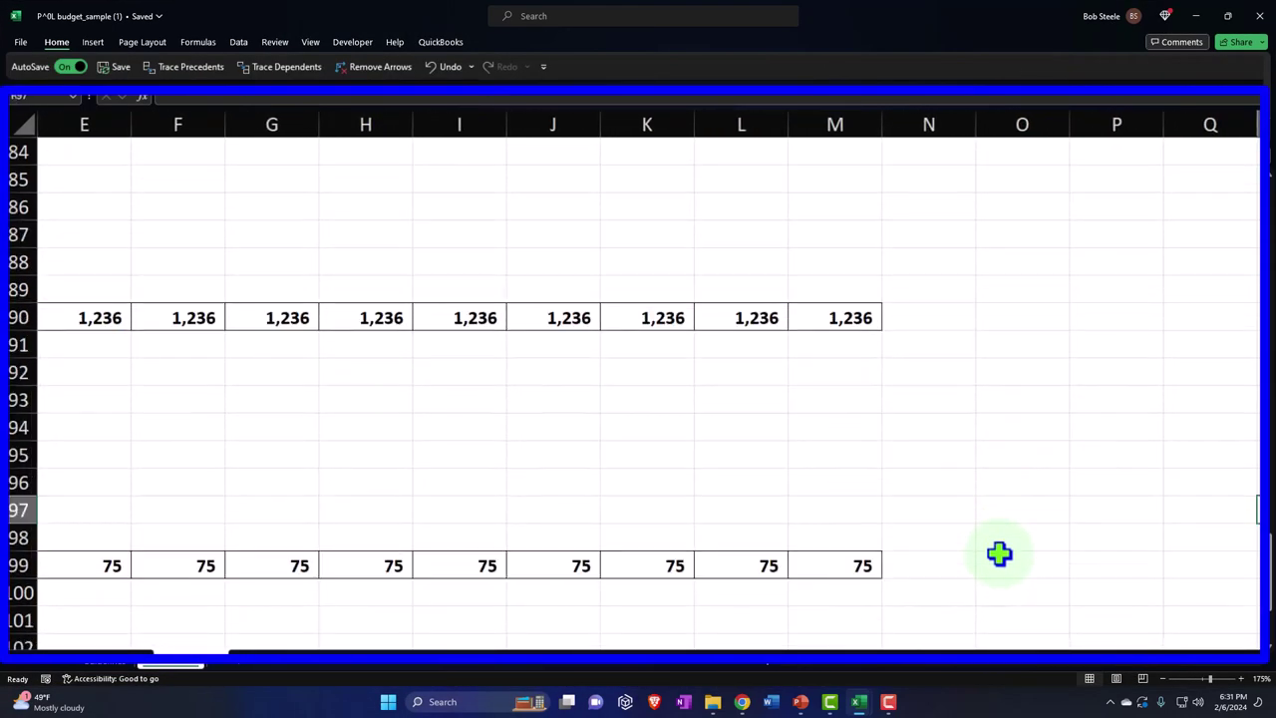
scroll(1000, 552, "up", 17)
scroll(1000, 552, "up", 10)
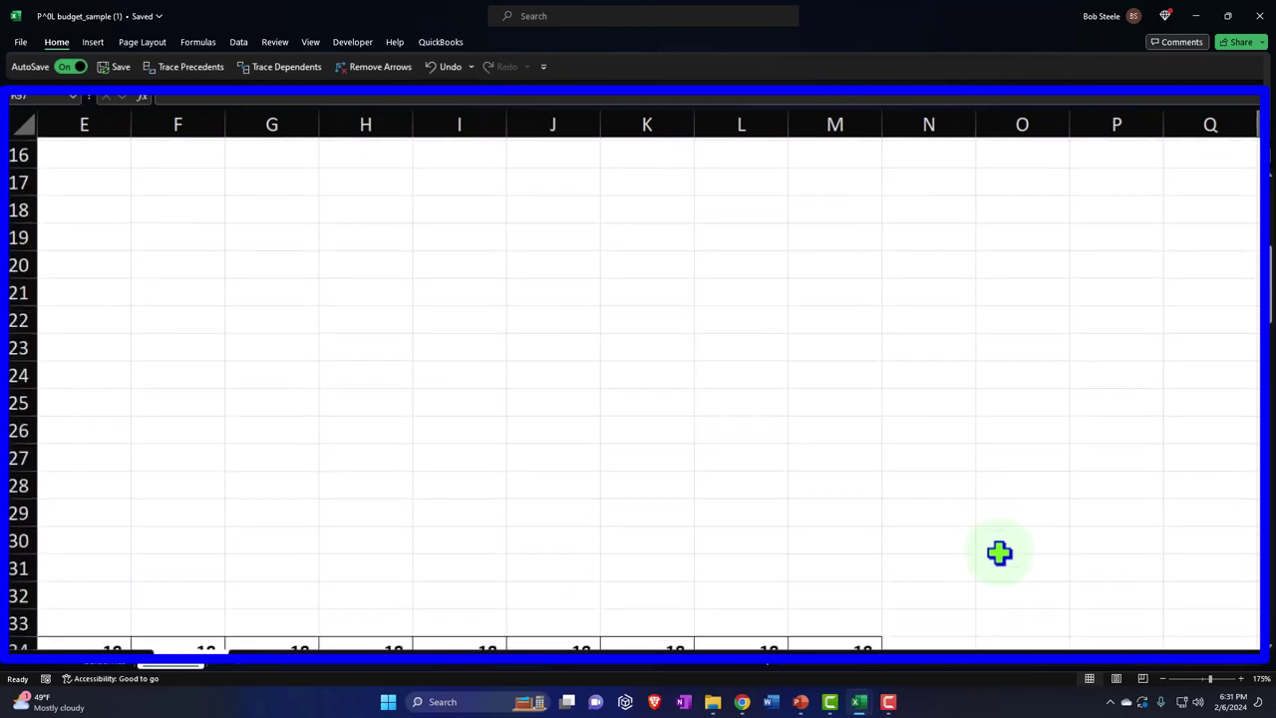
scroll(1000, 552, "up", 1)
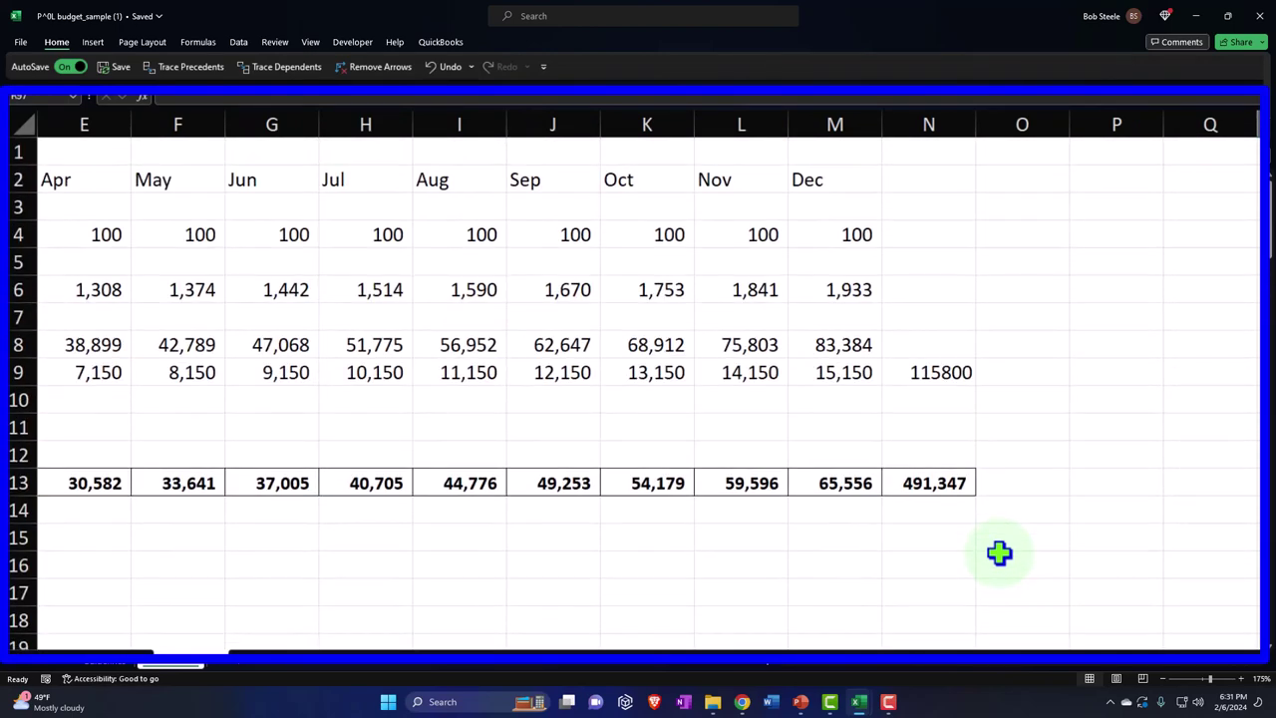
left_click(981, 486)
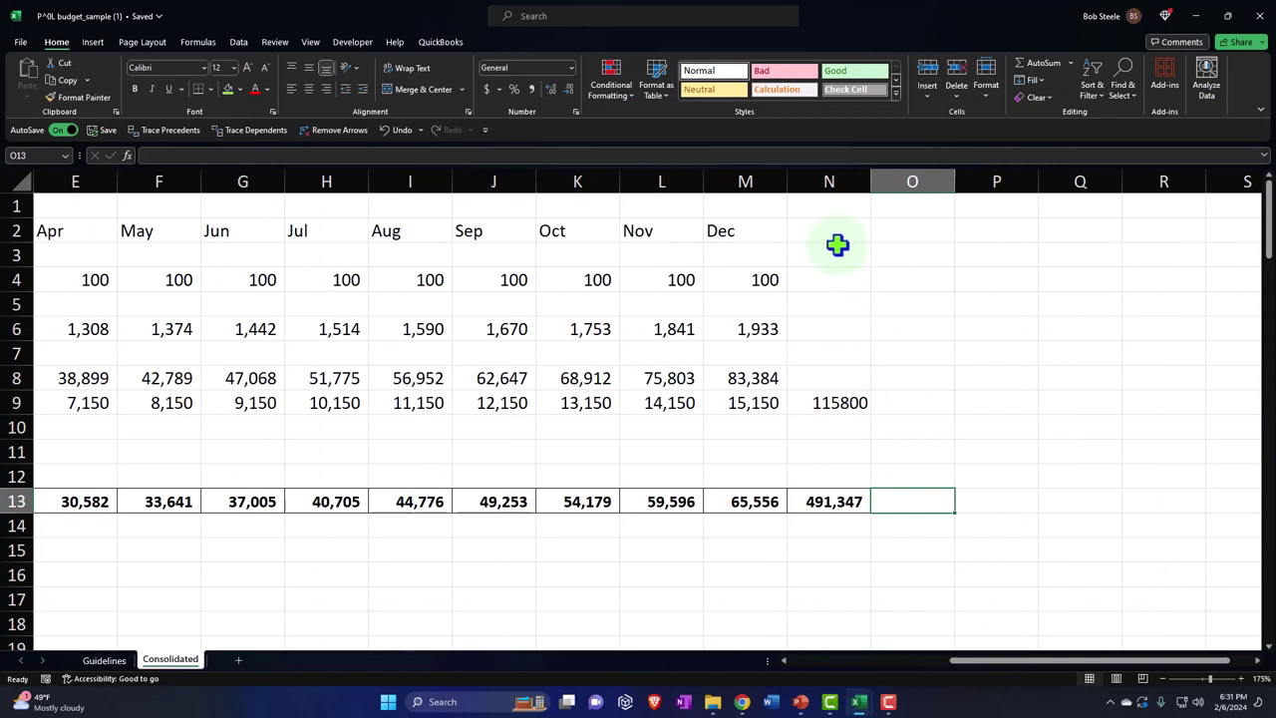
left_click(835, 181)
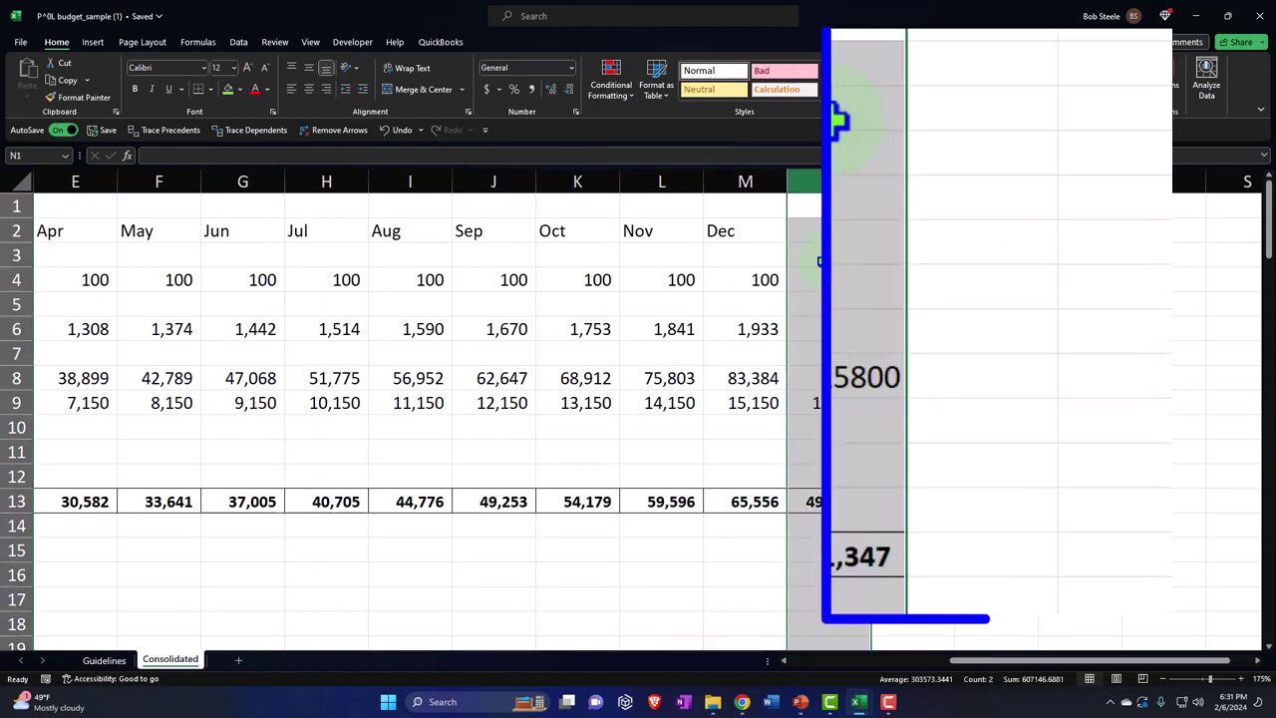
right_click(836, 180)
left_click(895, 393)
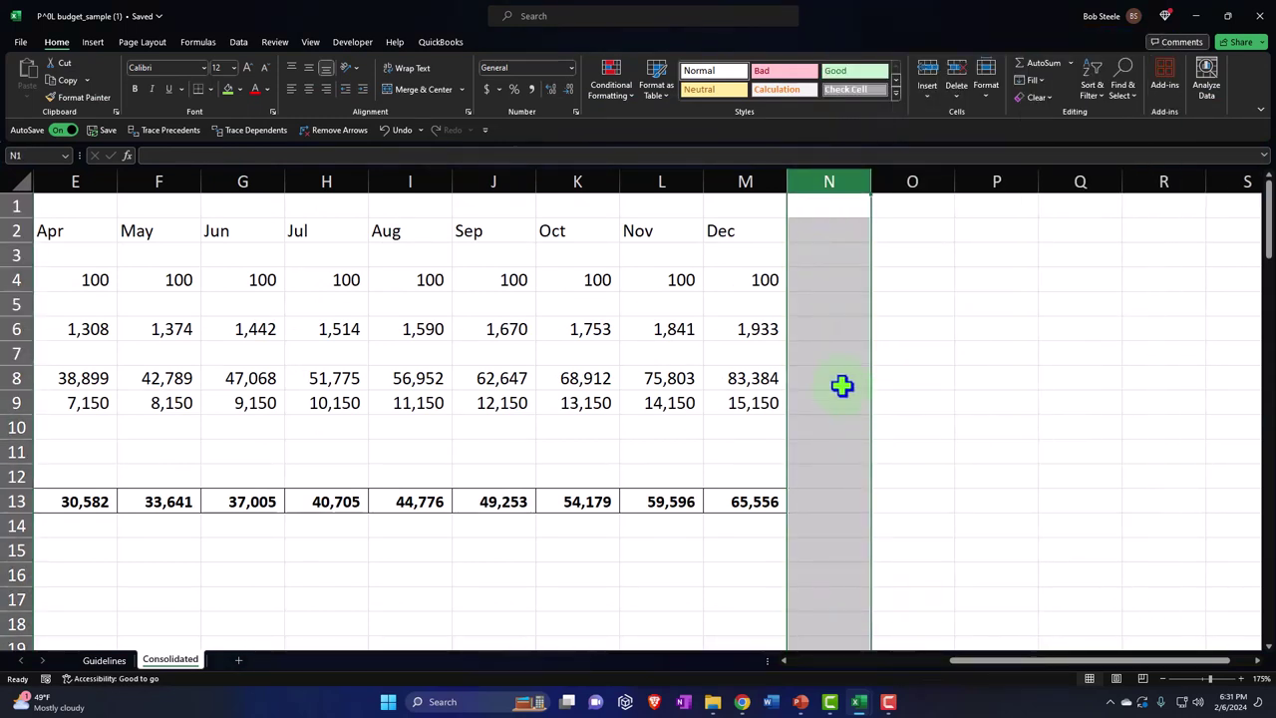
Step: Return to the Sales of Product Income label in A8 of the Consolidated template
left_click(843, 382)
key("ctrl+Left")
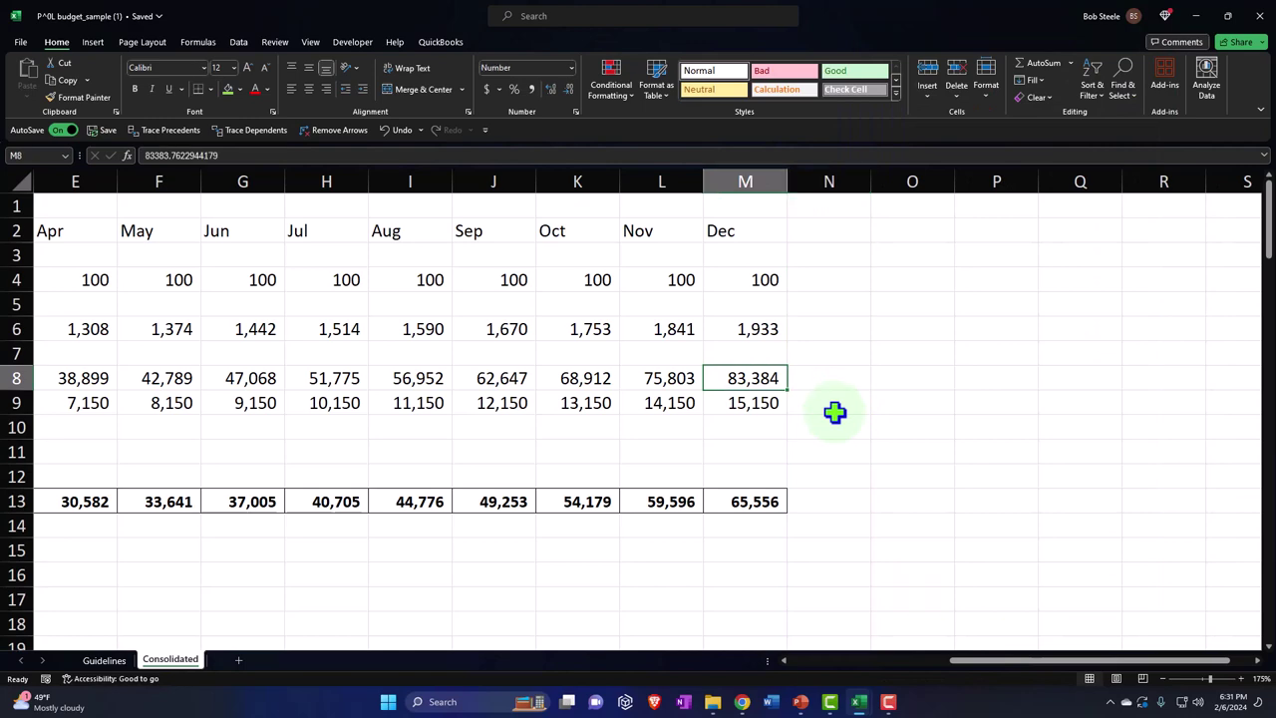
key("ctrl+Left")
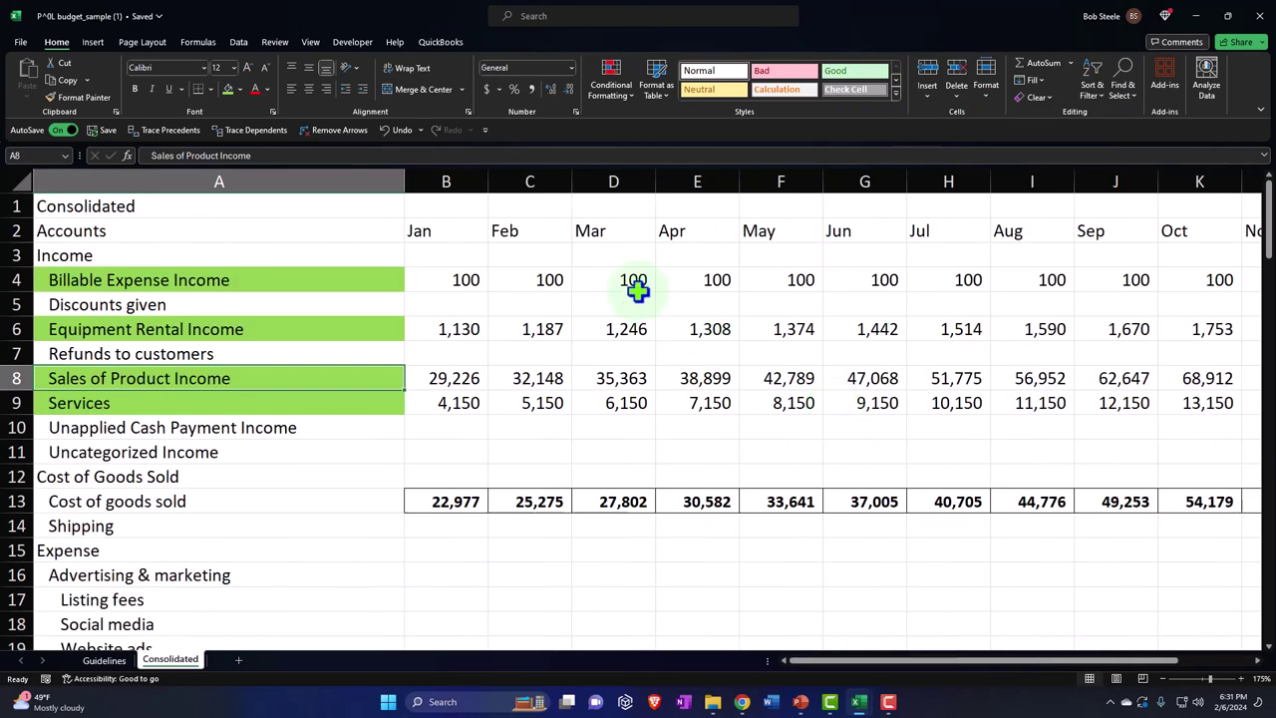
Step: Remove the green fill from all account labels in column A of the Consolidated template
left_click(241, 172)
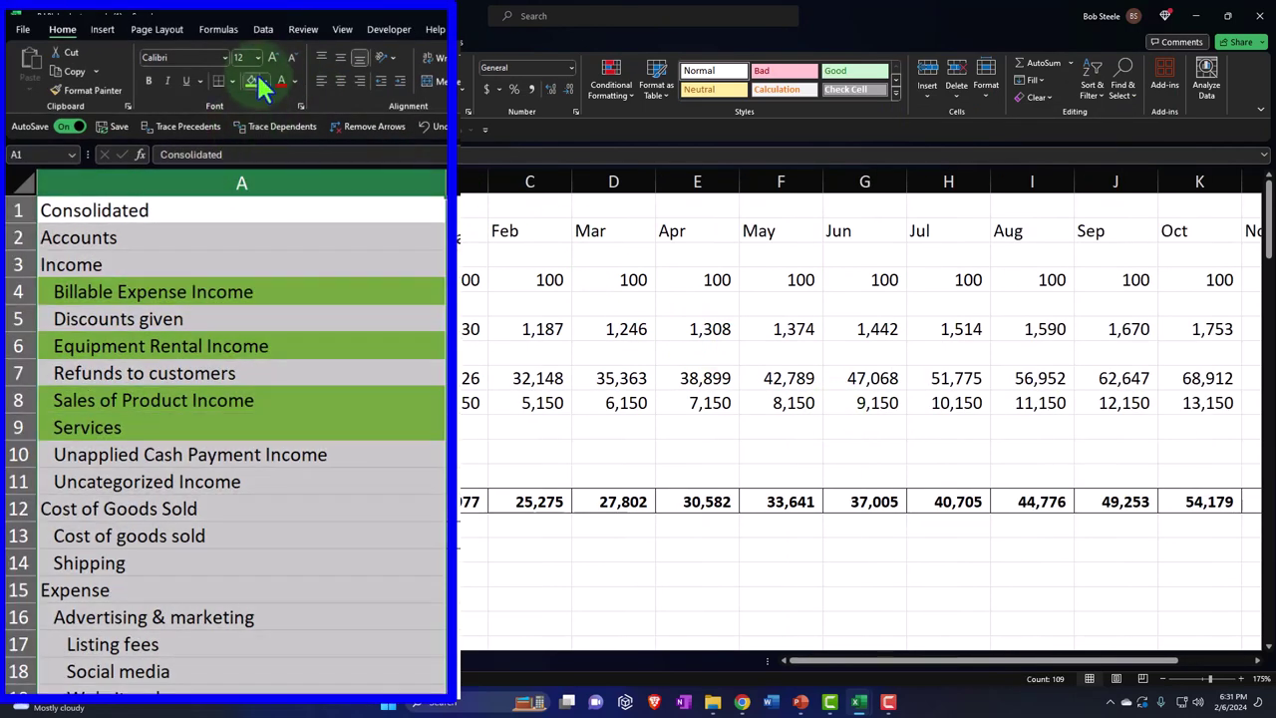
left_click(262, 79)
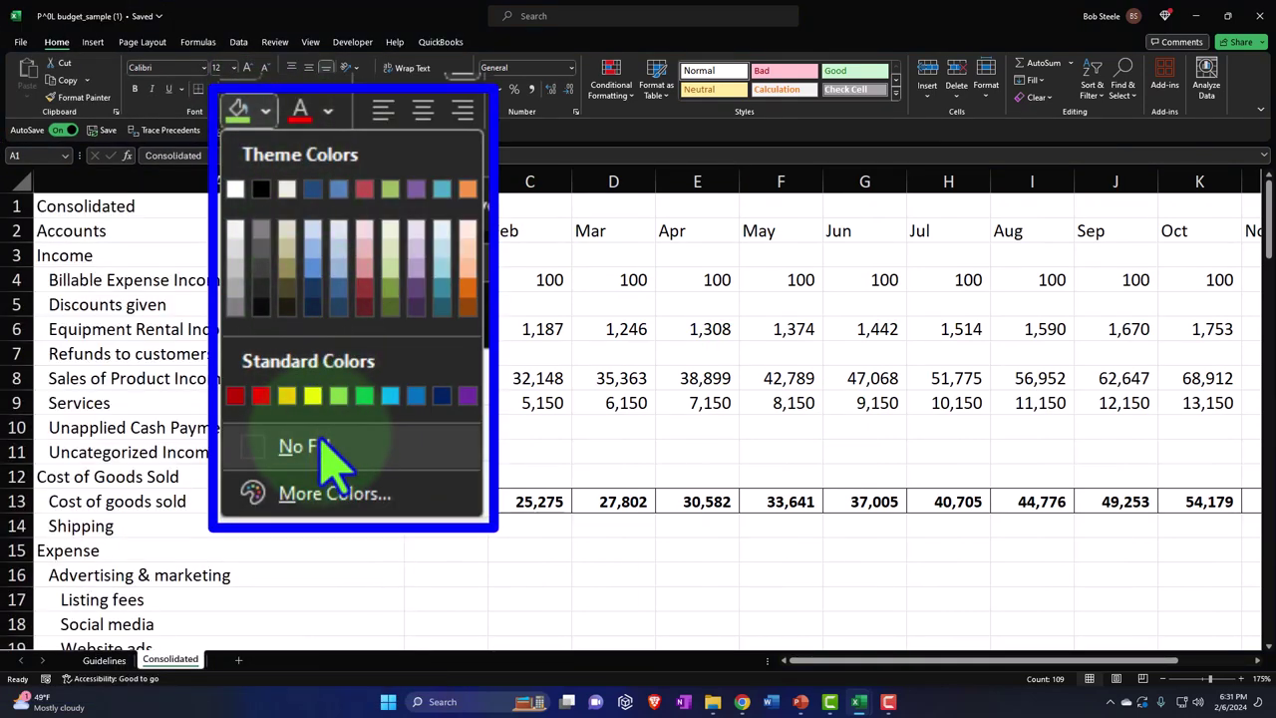
left_click(324, 447)
left_click(297, 377)
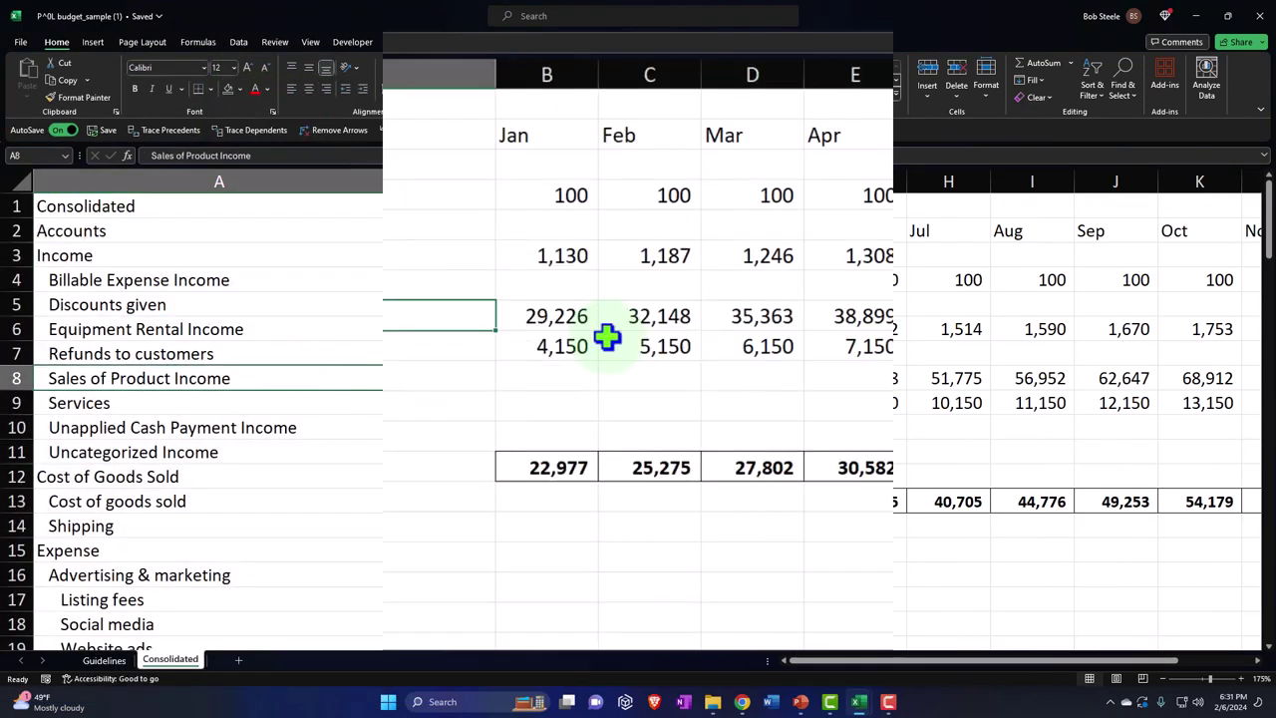
Step: Check row 8 of the Consolidated template across the monthly columns and beyond December, then return to A8
key("Right")
key("Right")
key("Right")
key("Right")
key("Right")
key("Right")
key("Right")
key("Right")
key("Right")
key("Right")
key("Right")
key("Right")
key("Right")
key("Right")
key("Right")
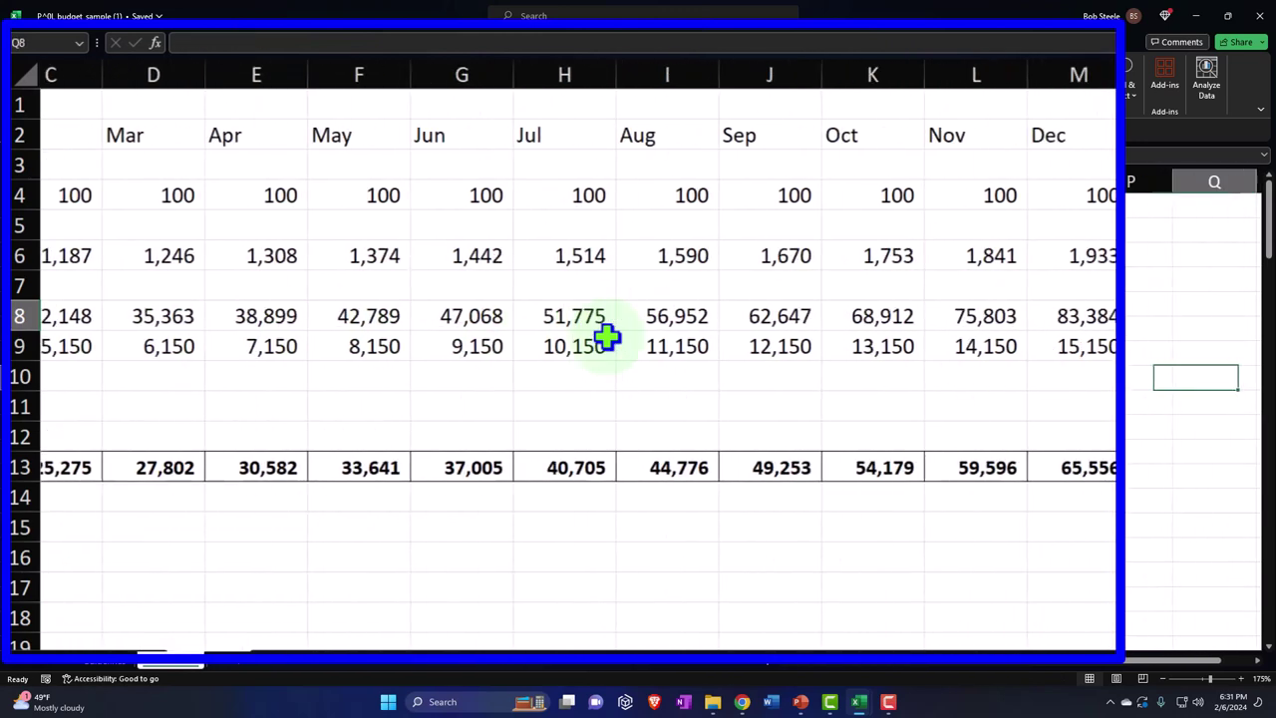
key("Left")
key("Left")
key("Left")
key("Left")
key("Left")
key("Left")
key("Left")
key("Left")
key("Left")
key("Left")
key("Left")
key("Left")
key("Left")
key("Left")
key("Left")
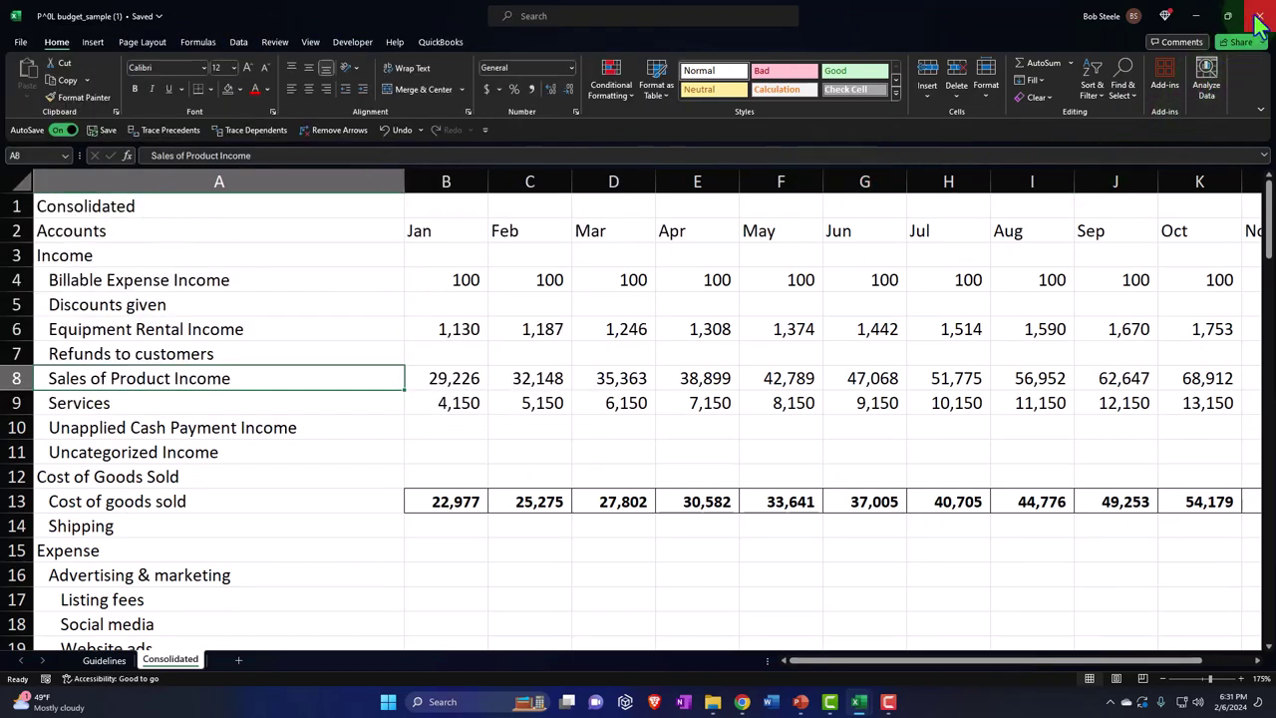
Step: Close the template workbook and copy the path of the 5 Budgeting folder containing P&L budget_sample (1) in File Explorer
left_click(1258, 18)
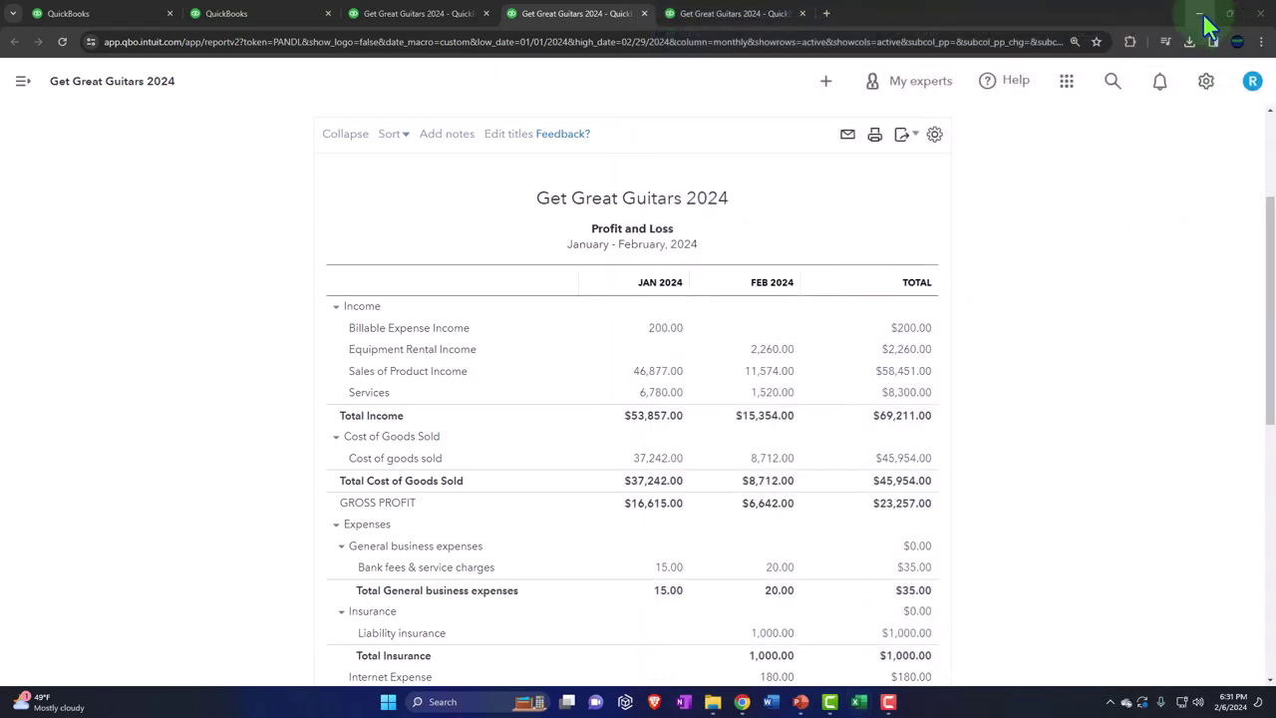
left_click(1204, 24)
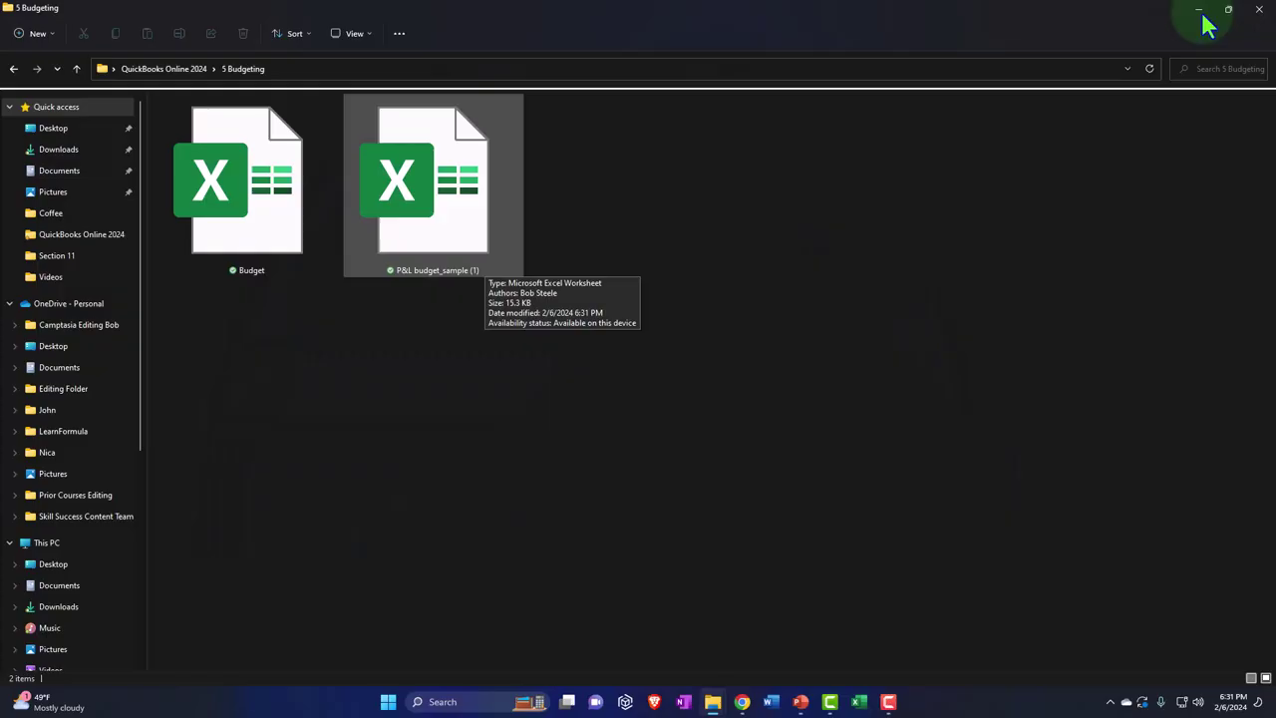
scroll(1247, 170, "up", 2, "ctrl")
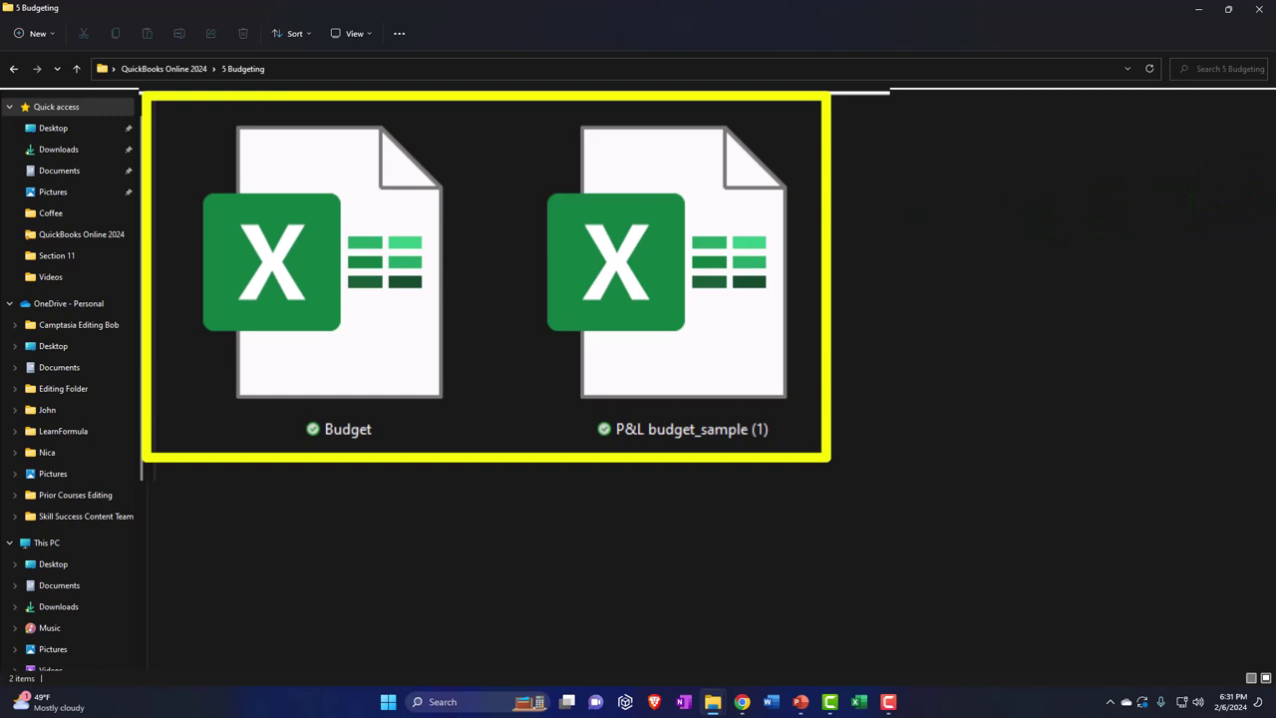
left_click(712, 356)
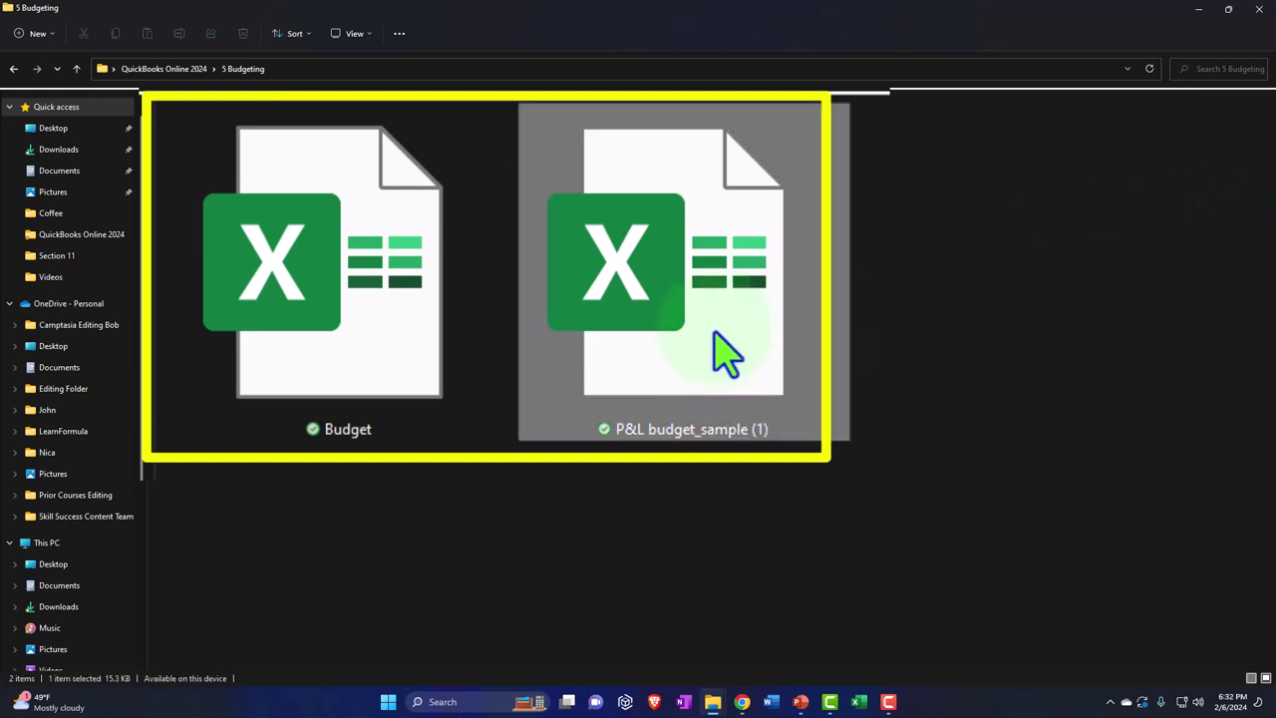
left_click(359, 69)
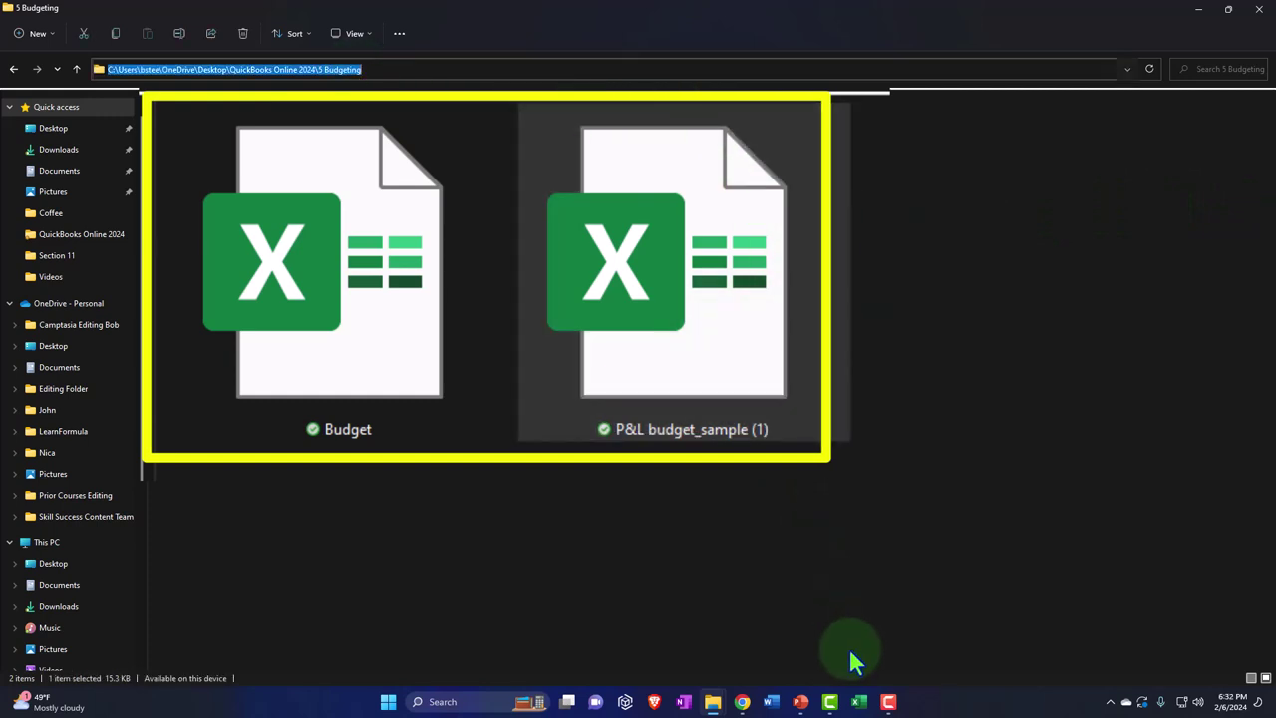
Step: Switch to QuickBooks Online in Chrome and cancel the budget import left open at the upload stage
left_click(743, 701)
left_click(716, 629)
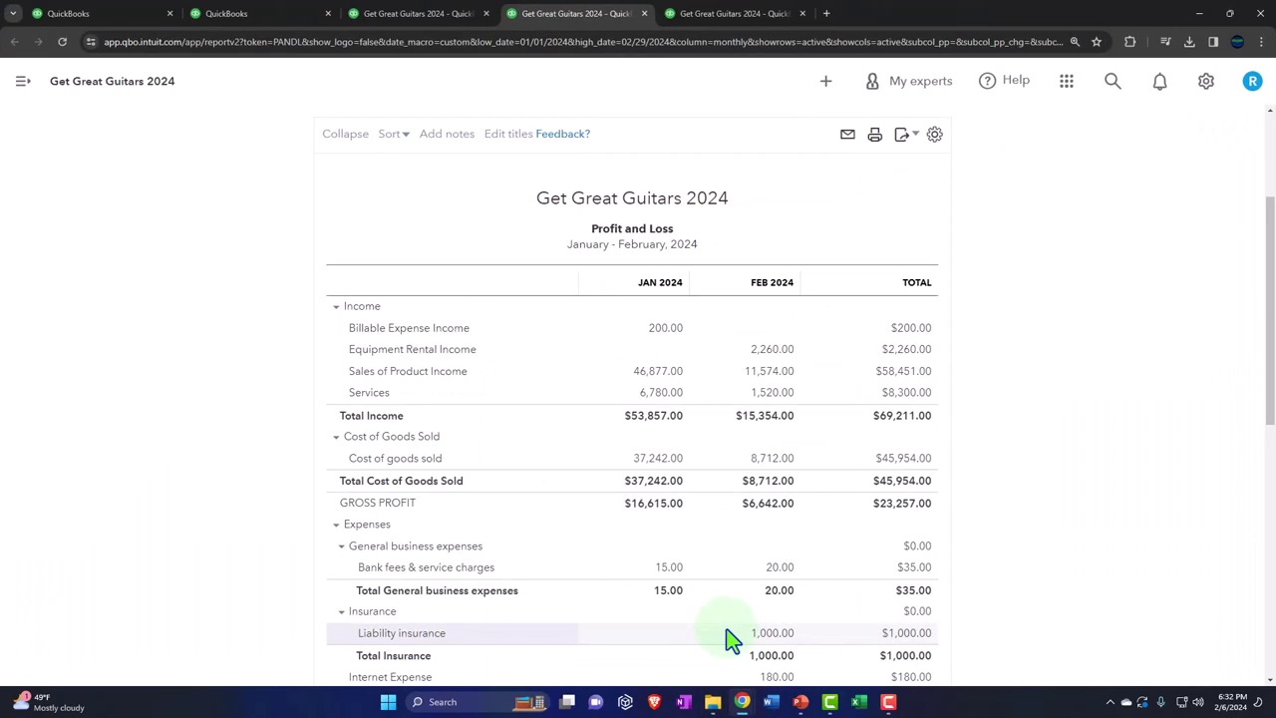
left_click(364, 66)
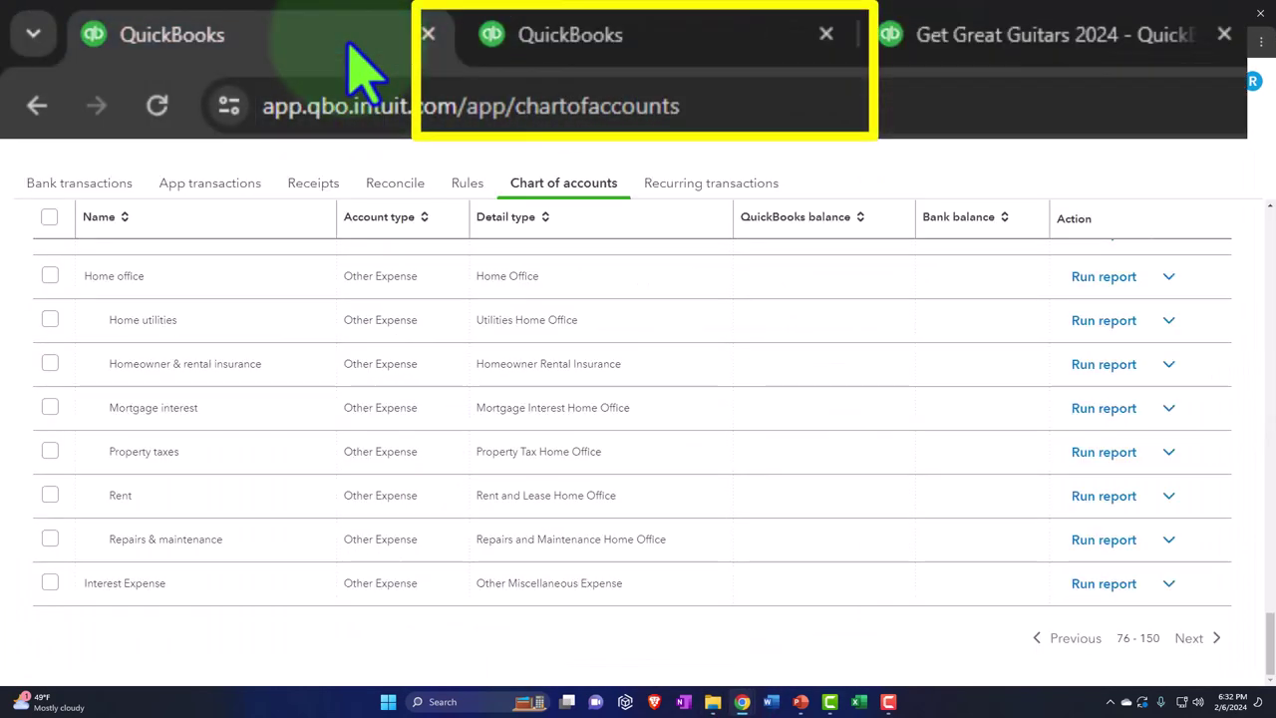
left_click(569, 39)
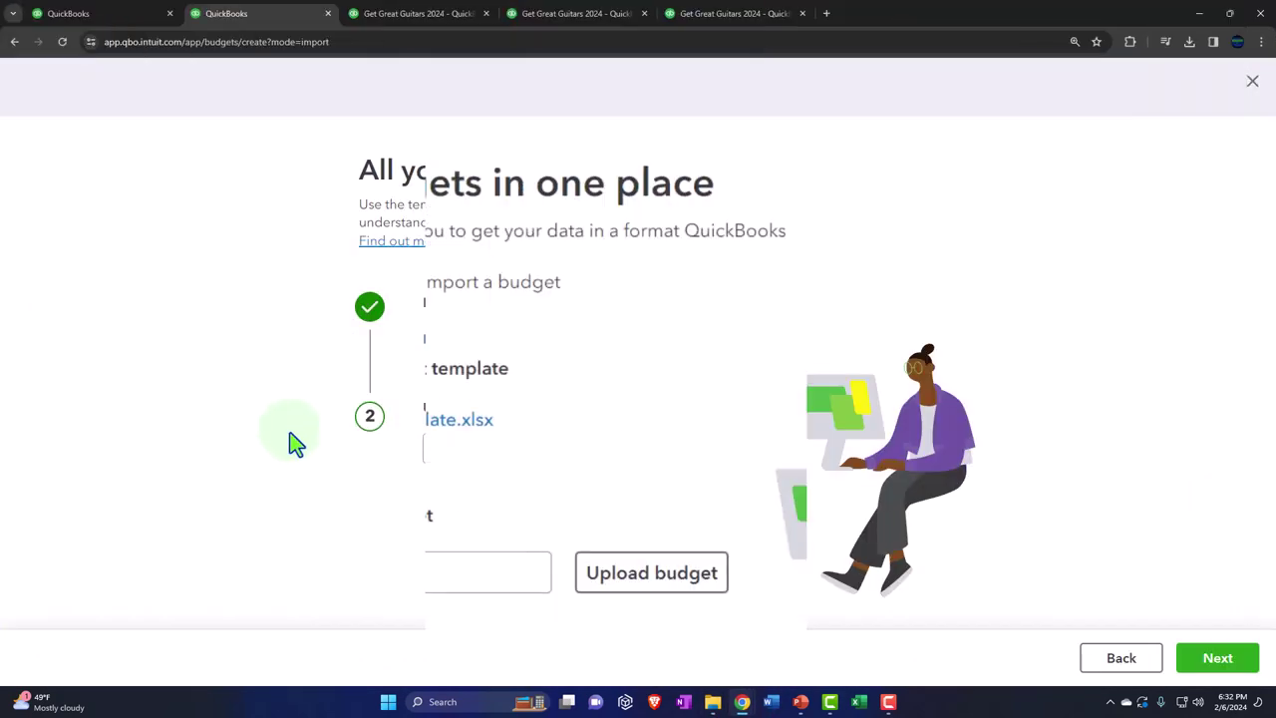
left_click(1247, 83)
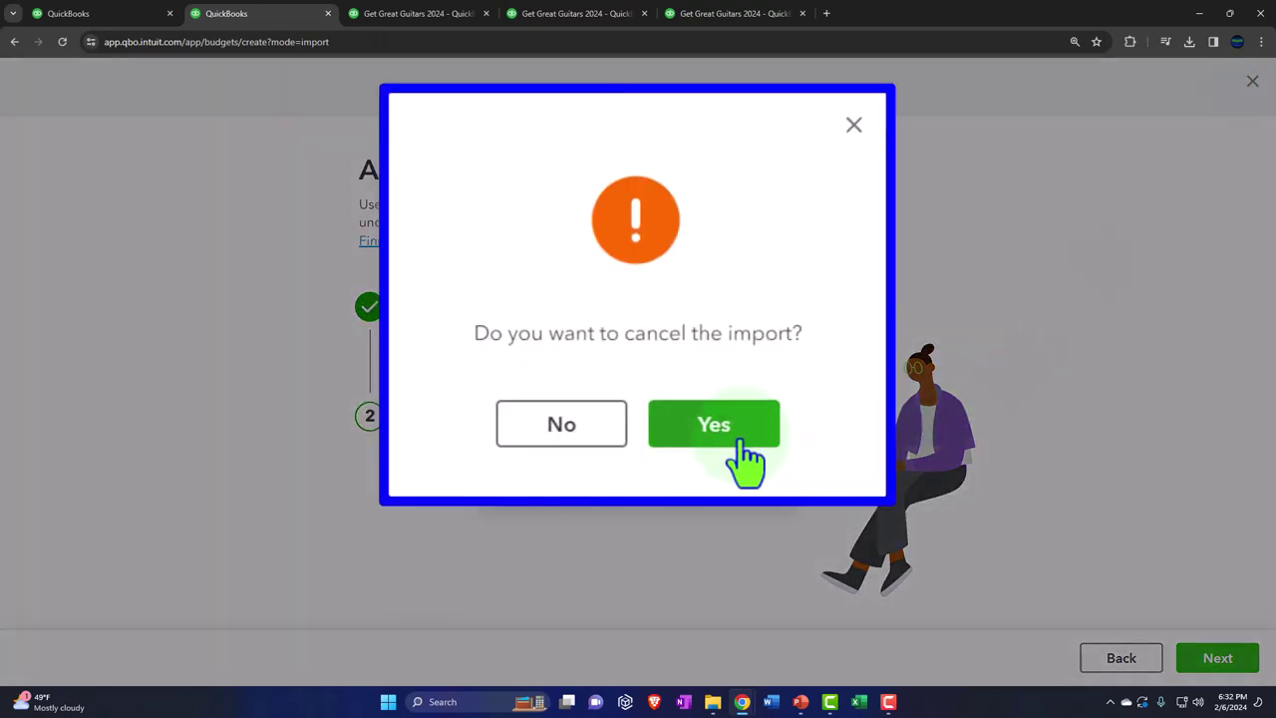
left_click(740, 441)
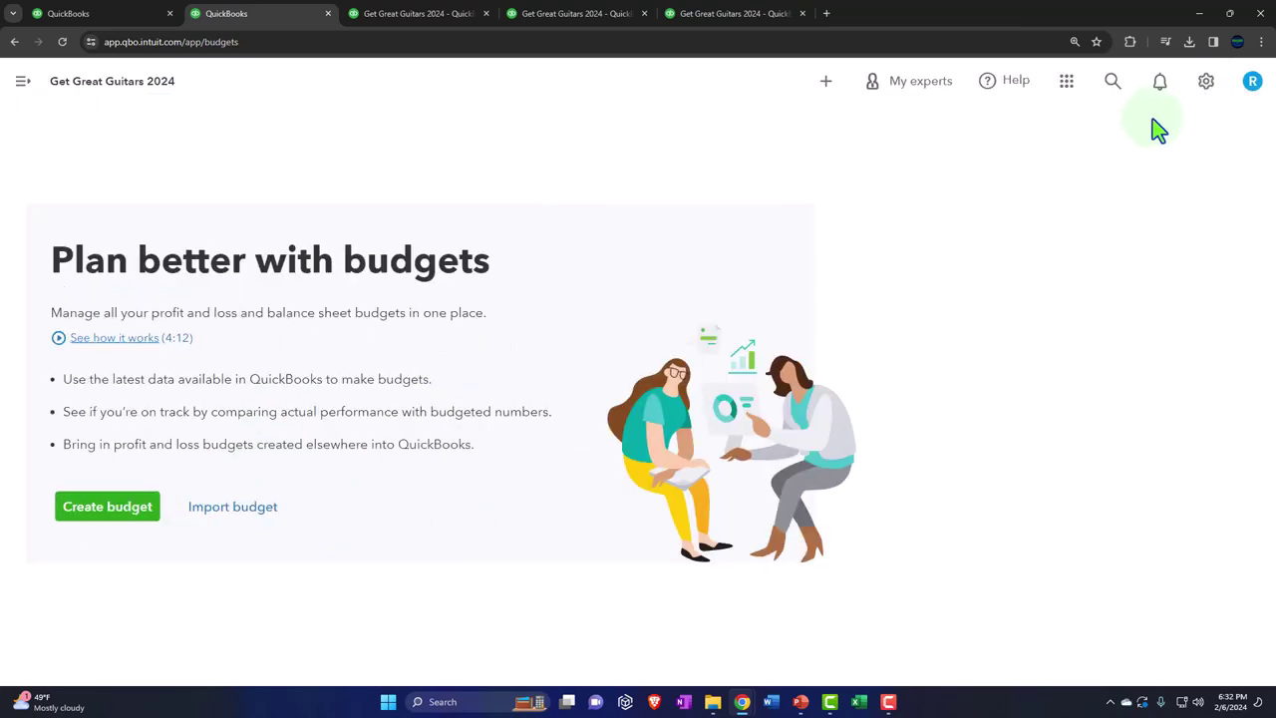
Step: Start a new budget import from Budgeting for FY 2024 (Jan 2024 - Dec 2024) in Consolidated format and continue to the upload stage
left_click(1205, 96)
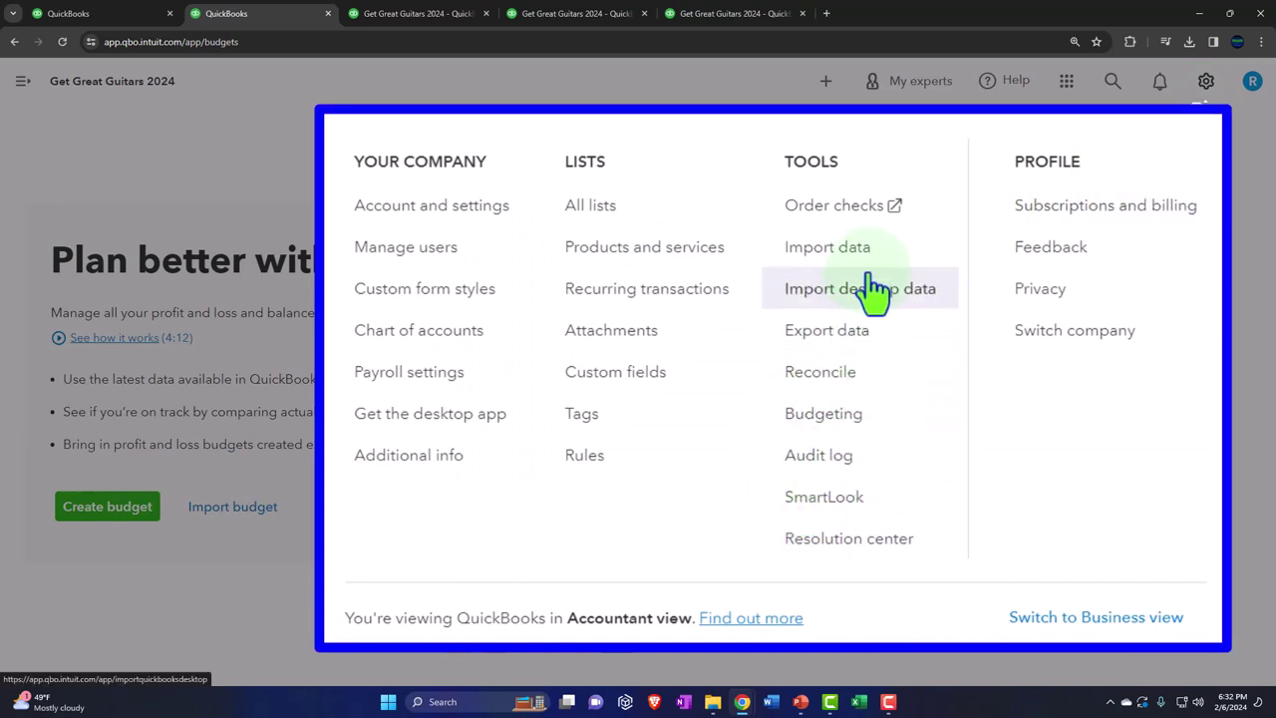
left_click(786, 423)
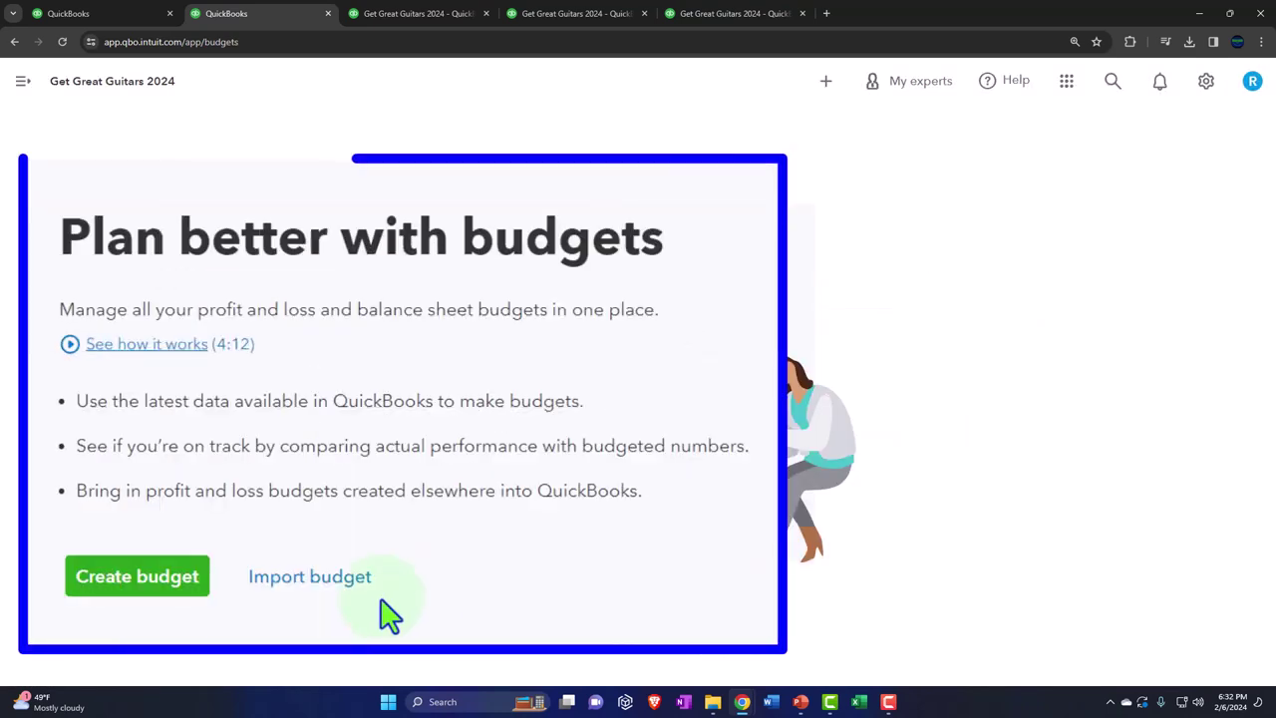
left_click(302, 588)
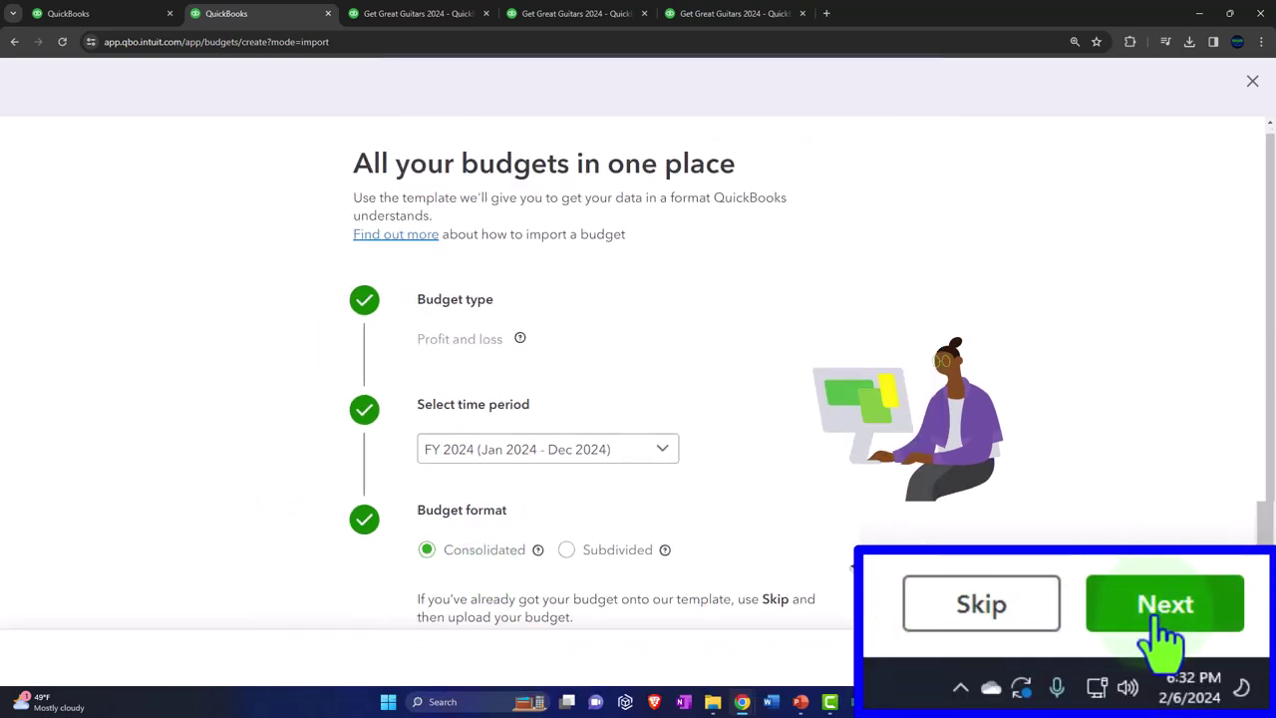
left_click(1218, 658)
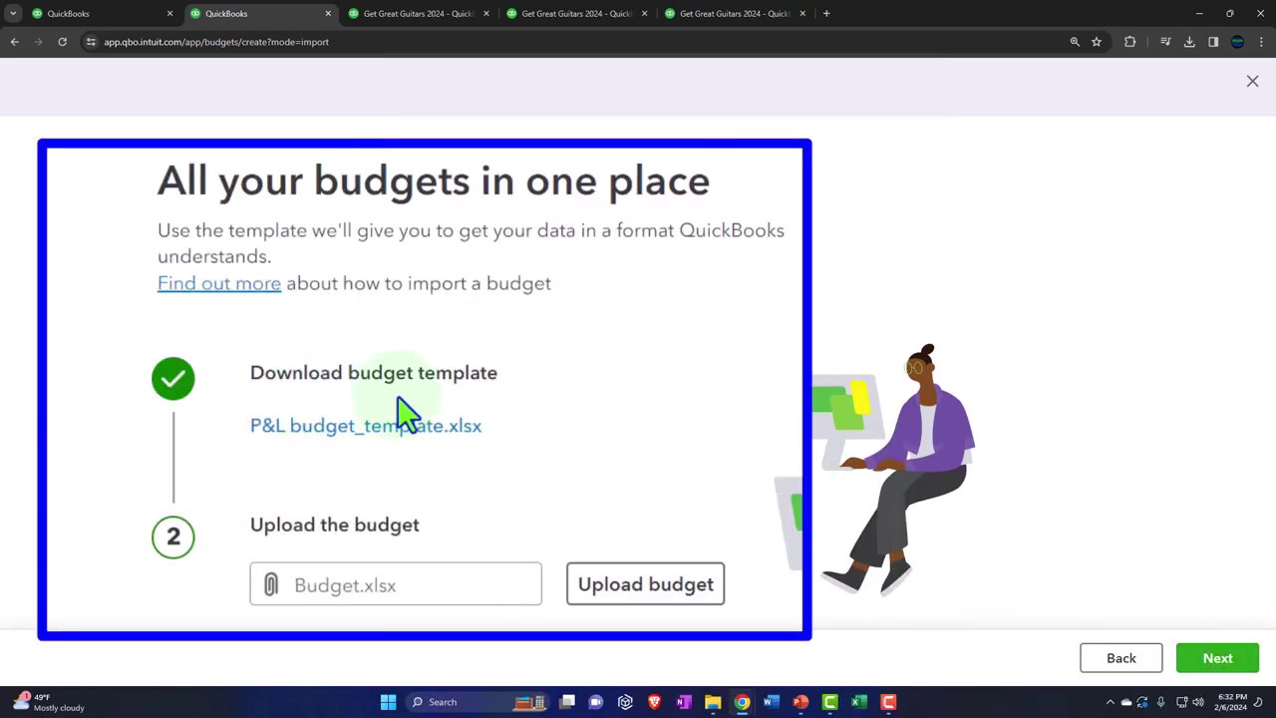
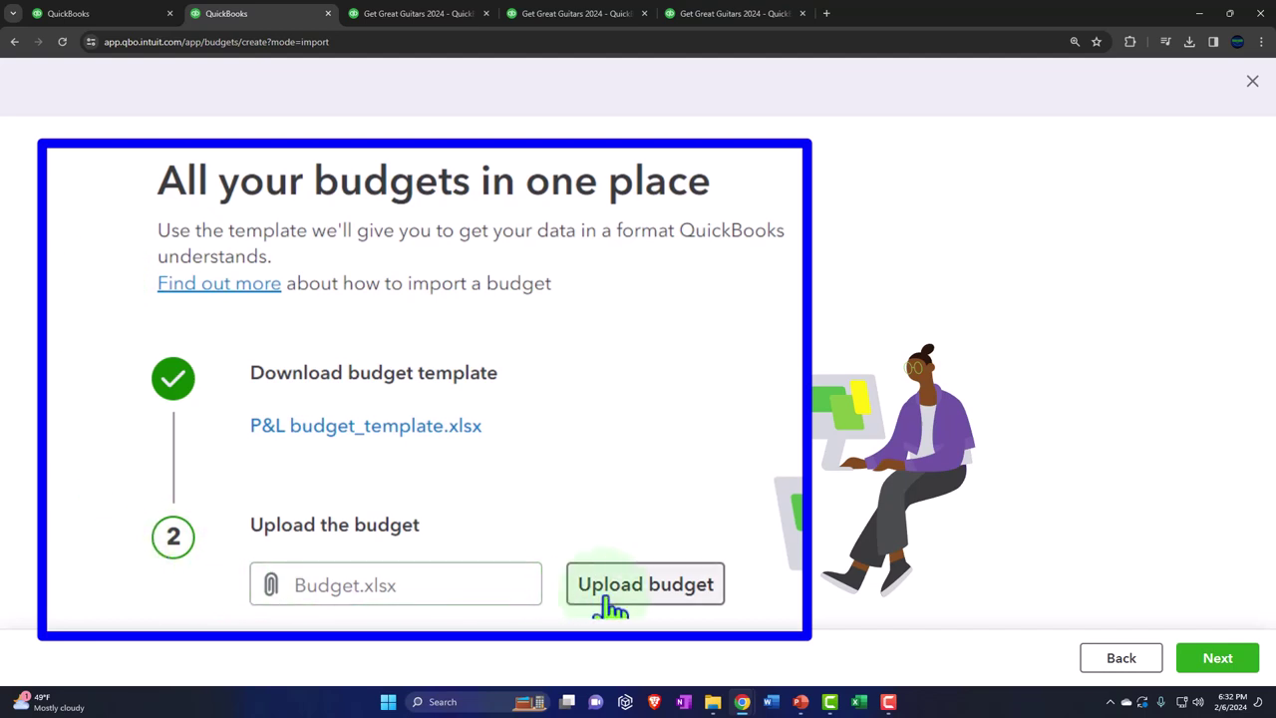
Step: Upload P&L budget_sample (1) from the 5 Budgeting folder as the budget file, showing the files as extra large icons
left_click(671, 466)
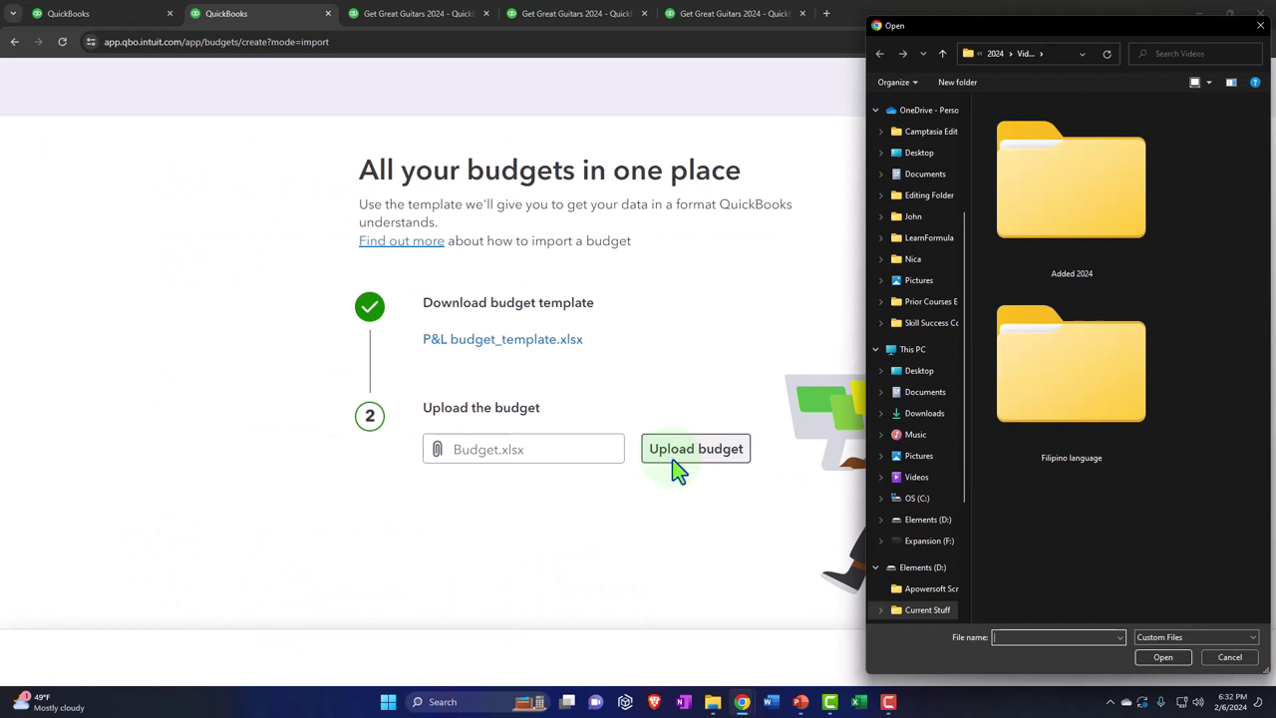
left_click(1062, 56)
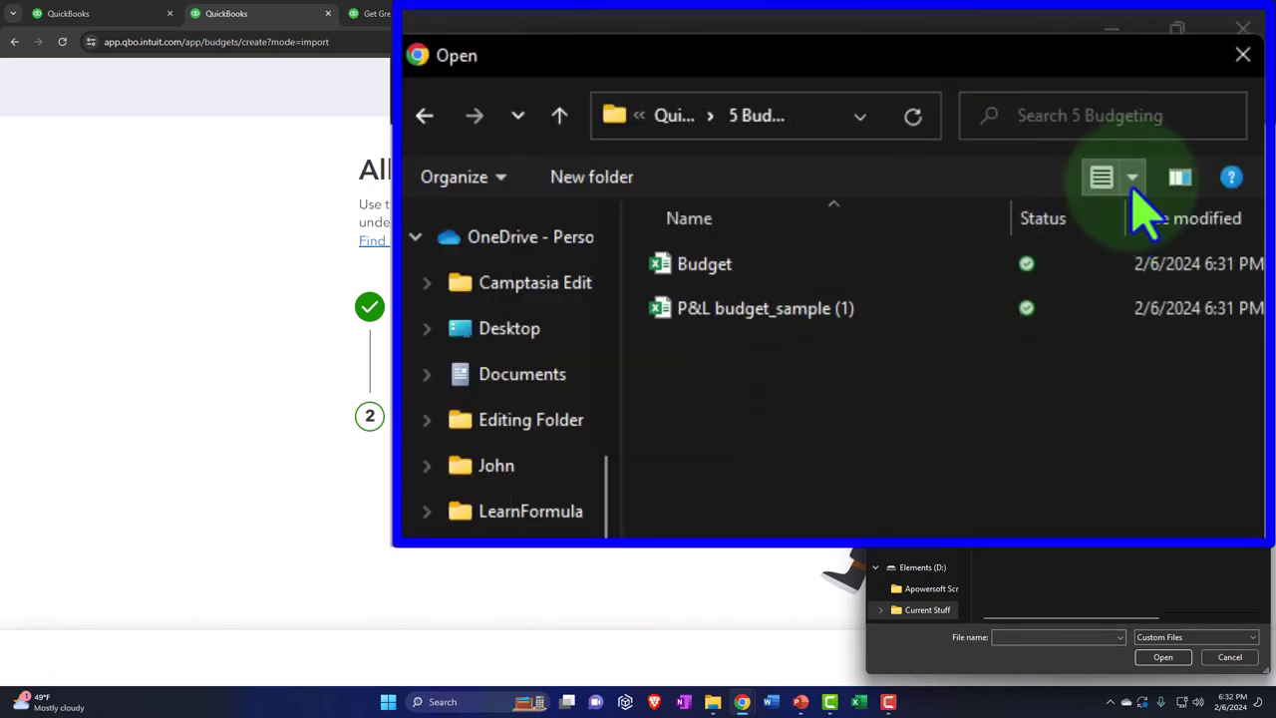
left_click(1209, 81)
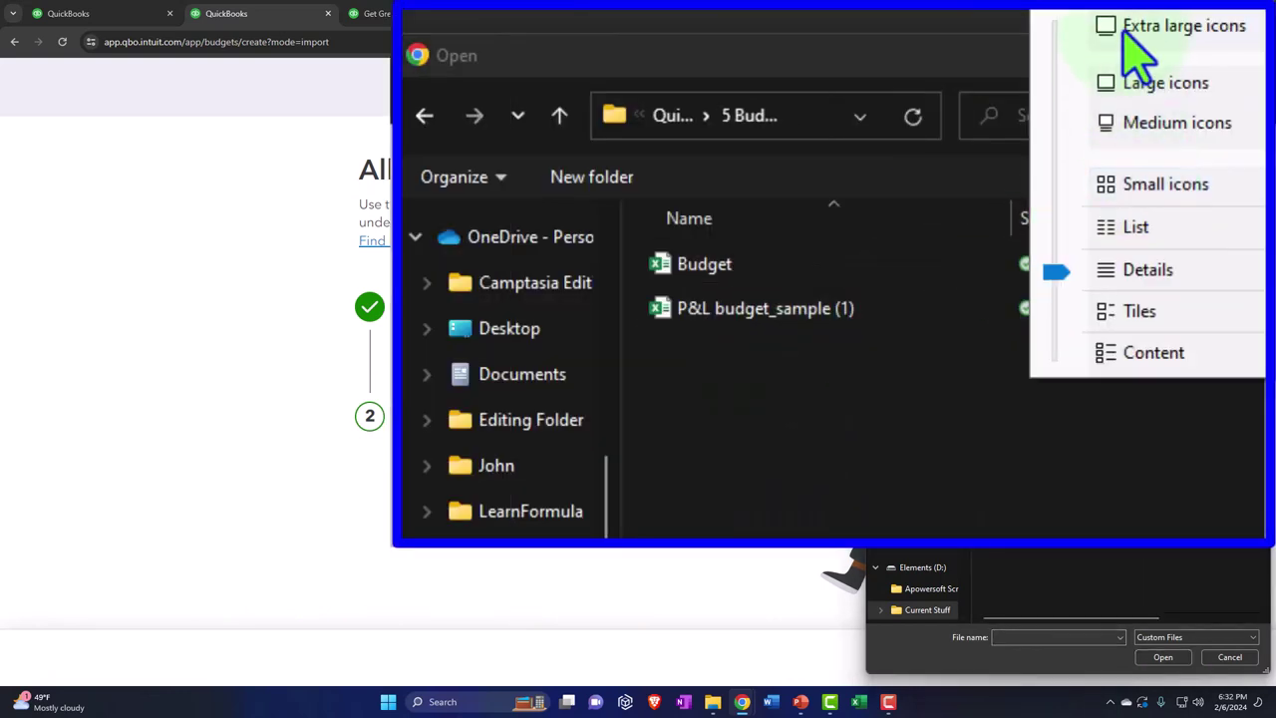
left_click(1157, 26)
double_click(1095, 423)
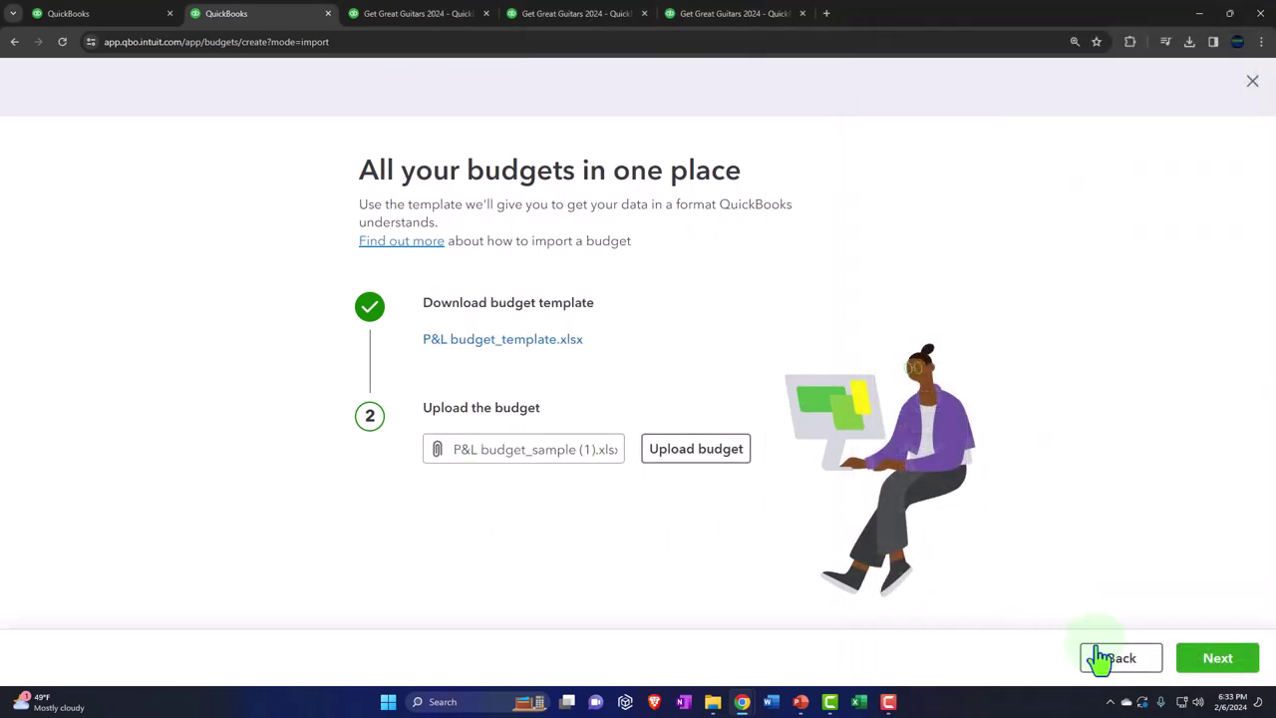
Step: Import the uploaded budget, dismiss the budgeting experience survey, and view the created budget
left_click(1213, 658)
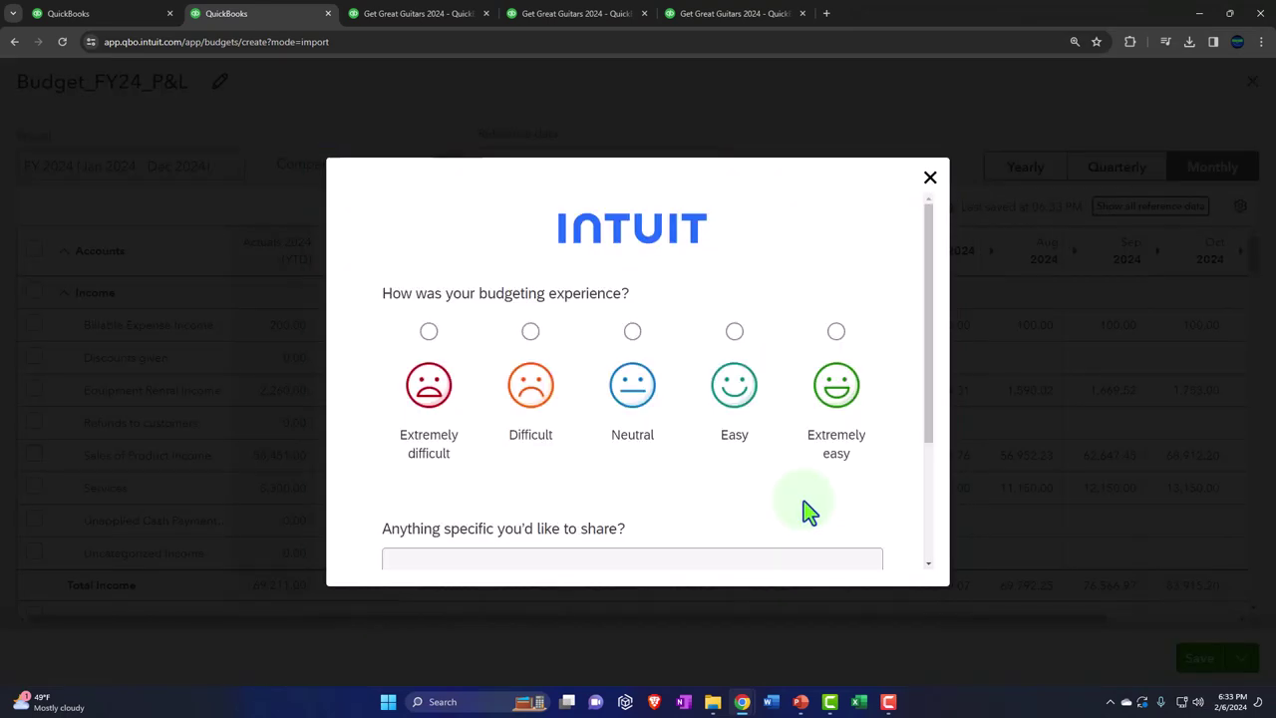
left_click(931, 180)
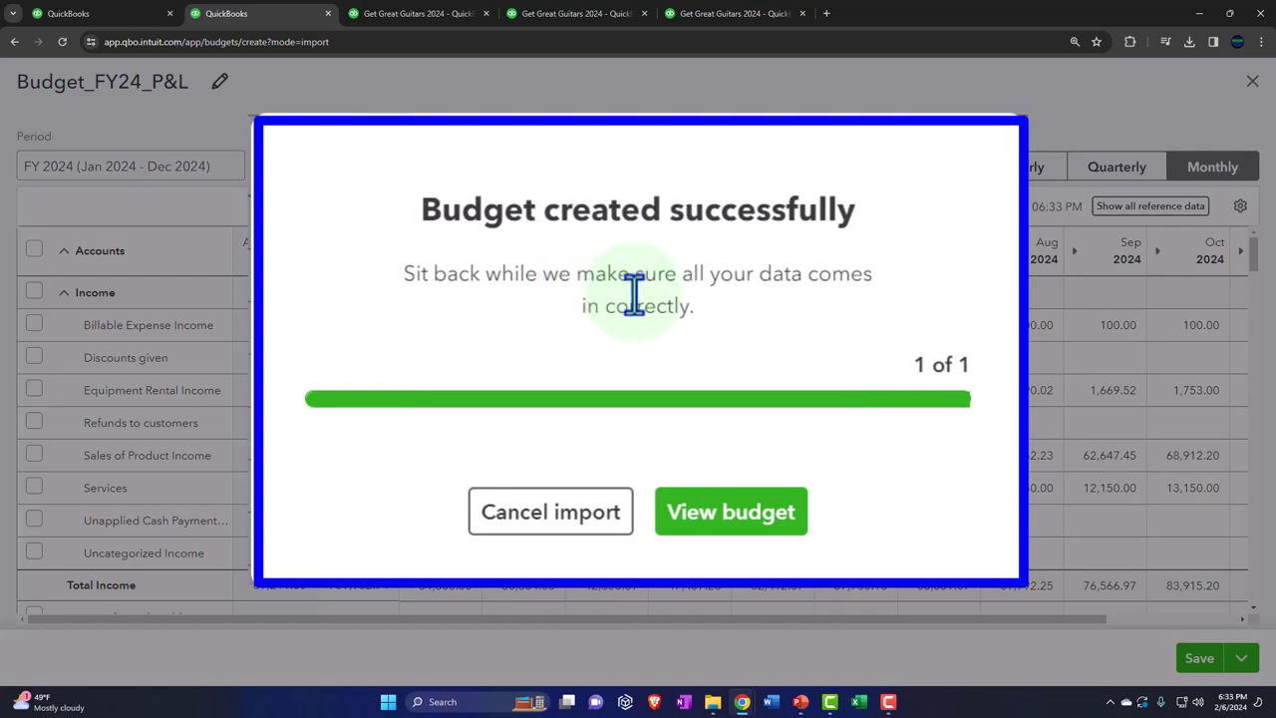
left_click(751, 518)
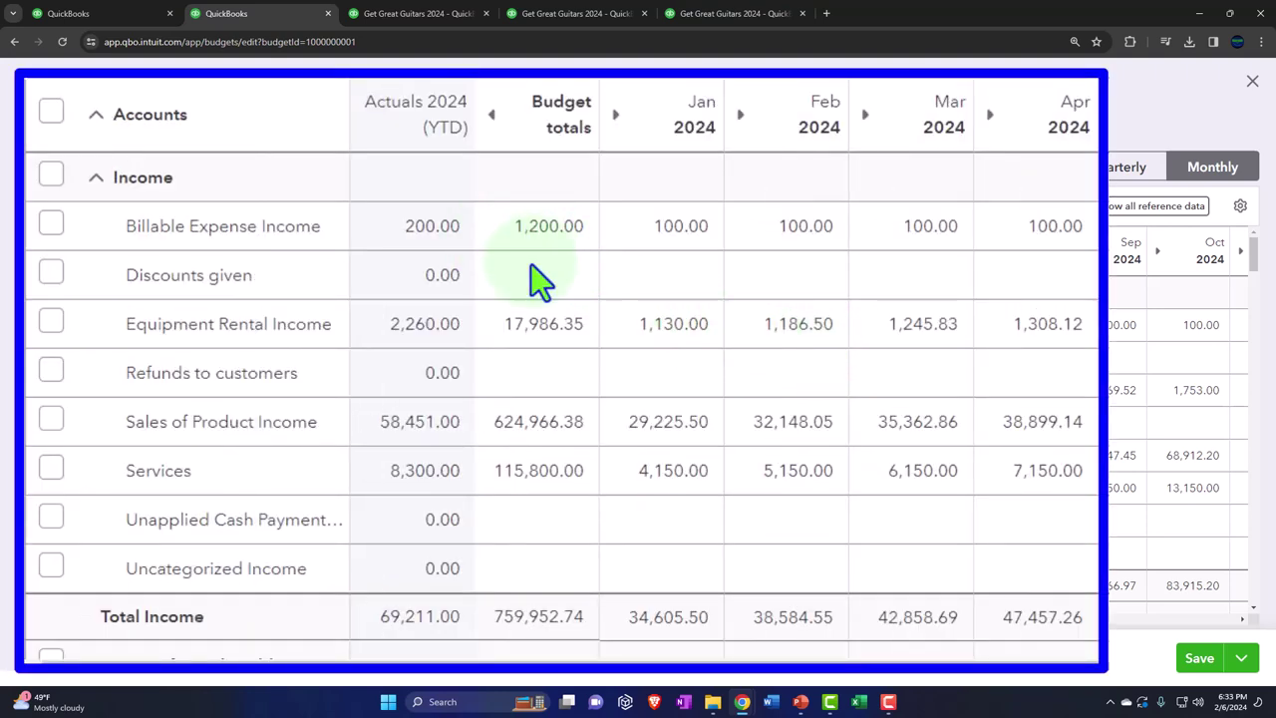
Step: Review the imported Budget_FY24_P&L amounts from Income down to Total Net Income
scroll(531, 264, "down", 5)
scroll(532, 264, "down", 15)
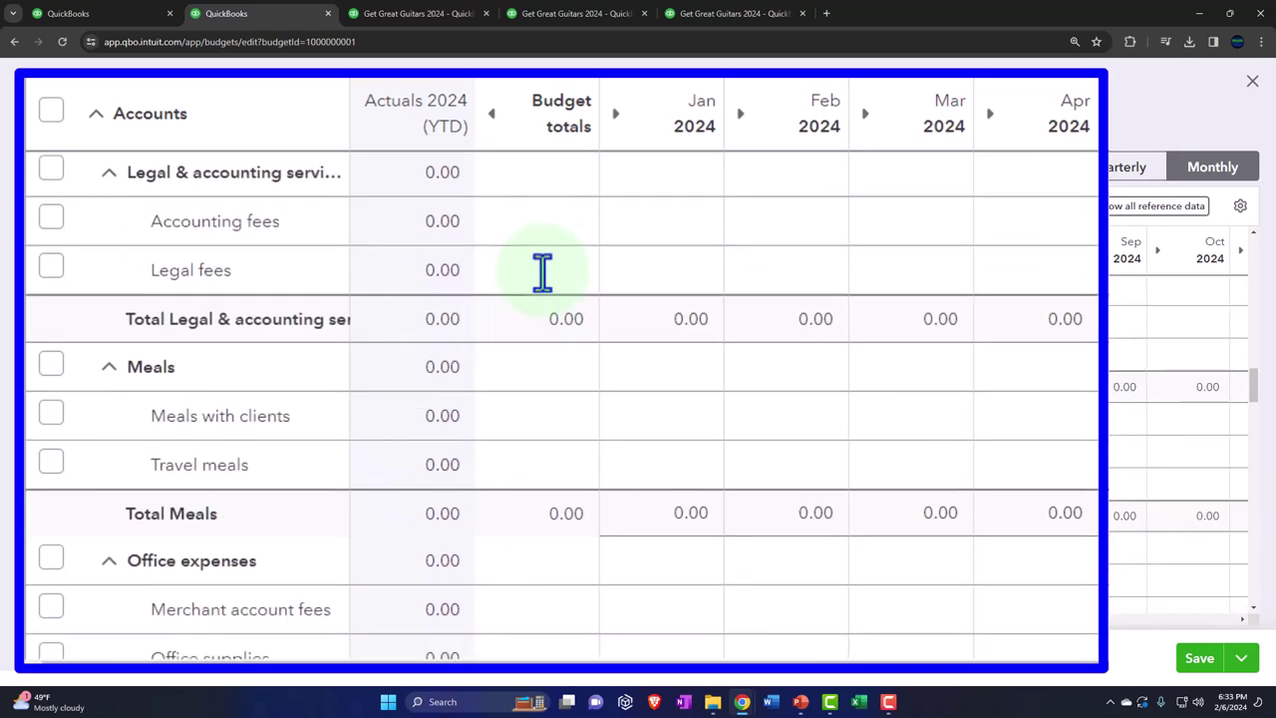
scroll(402, 376, "down", 10)
scroll(718, 509, "down", 15)
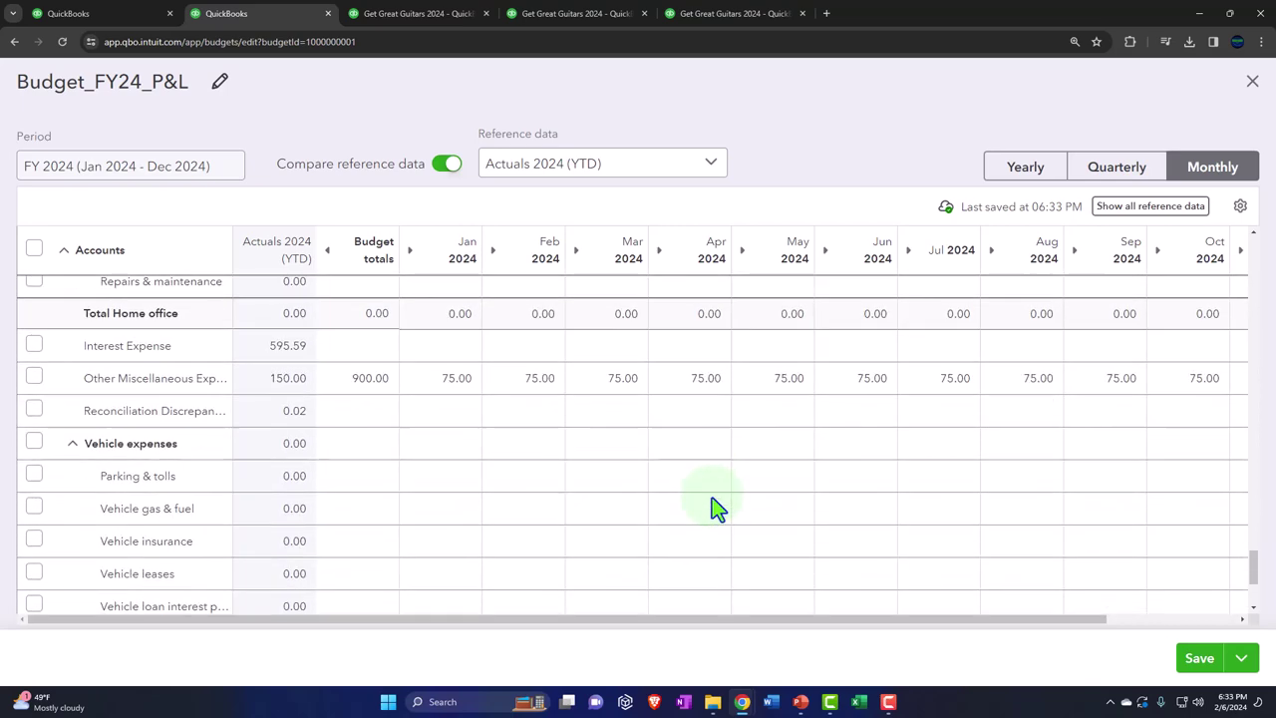
scroll(718, 509, "down", 3)
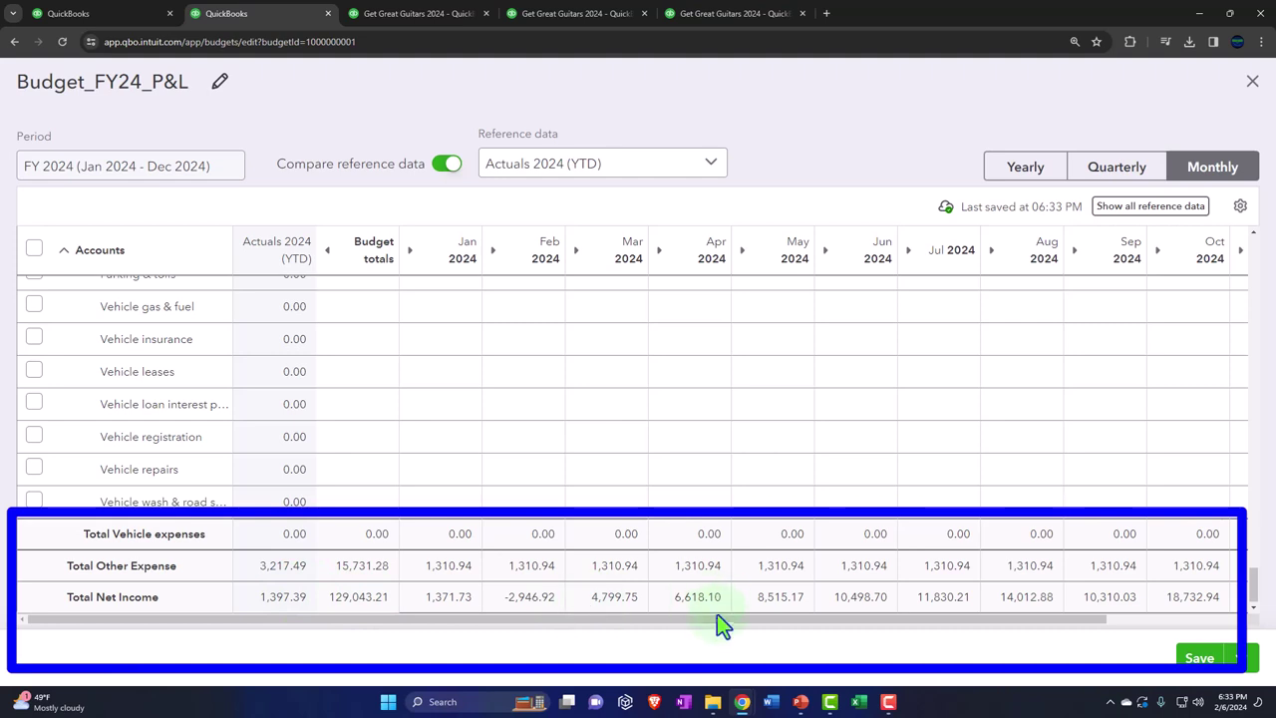
left_click_drag(717, 617, 957, 638)
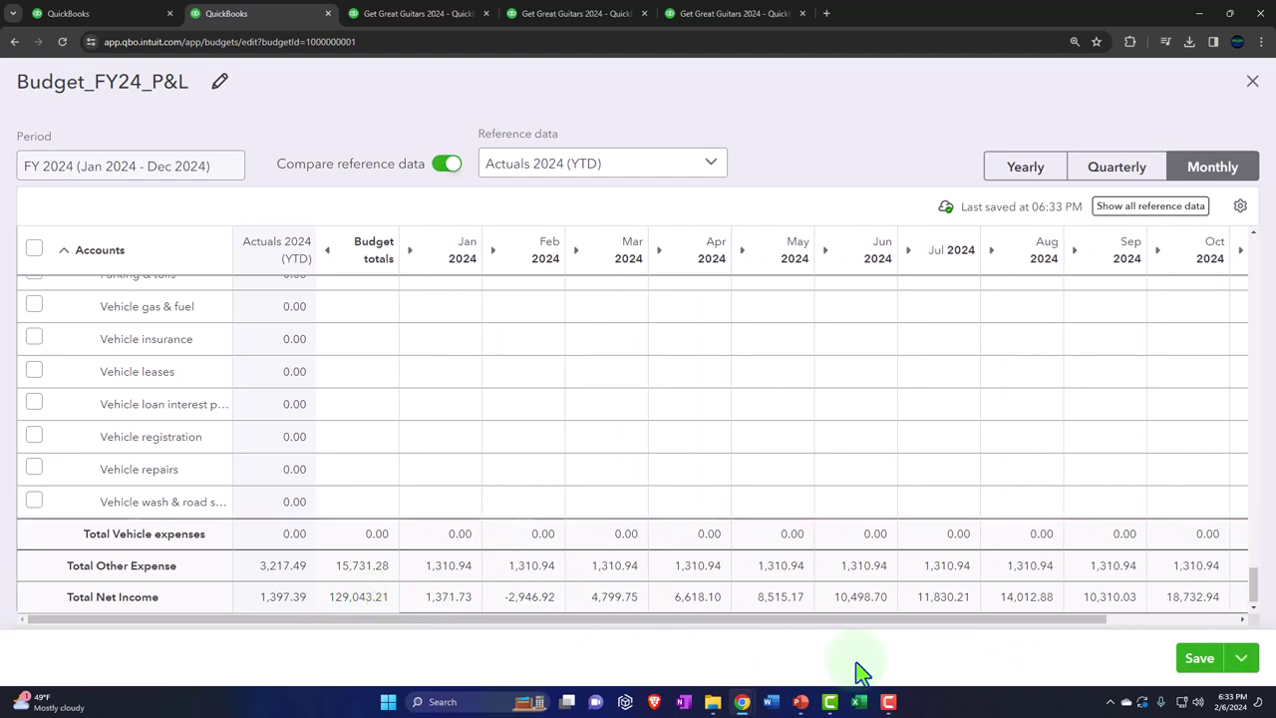
Step: Check the total Net Income in P20 of the Budget workbook in Excel, then return to the QuickBooks budget for comparison
right_click(860, 702)
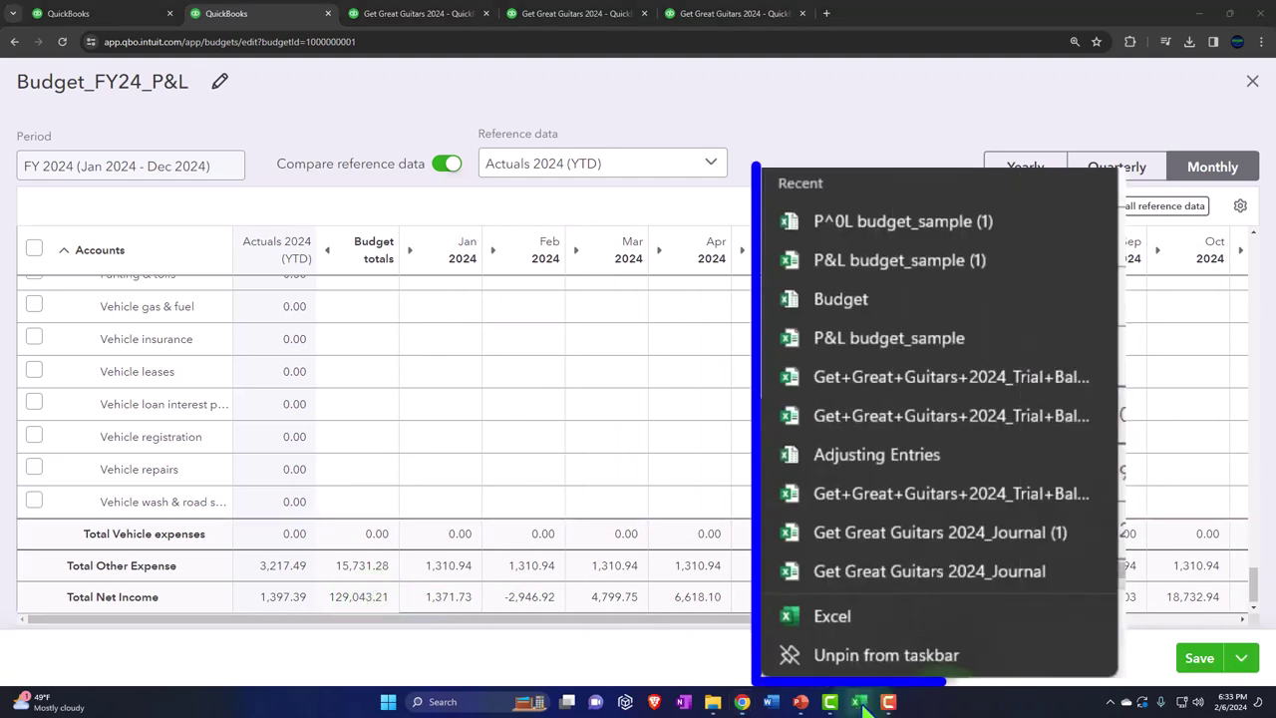
left_click(860, 702)
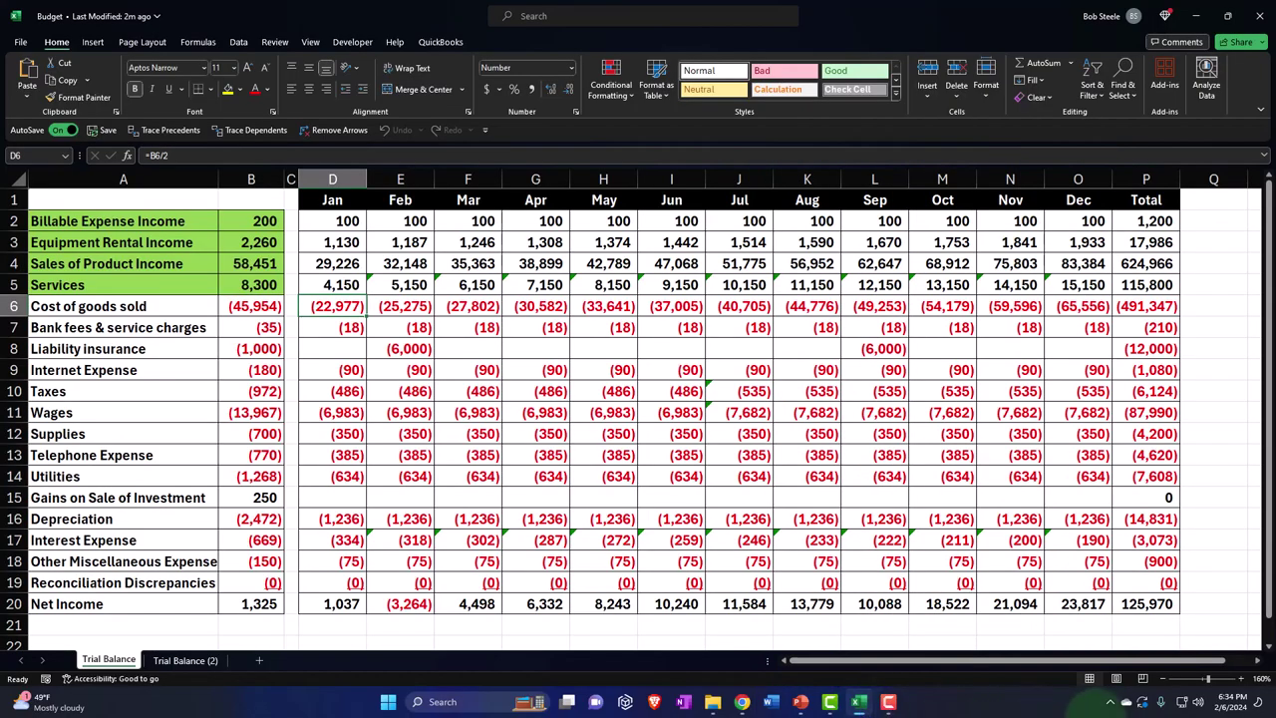
left_click(1126, 586)
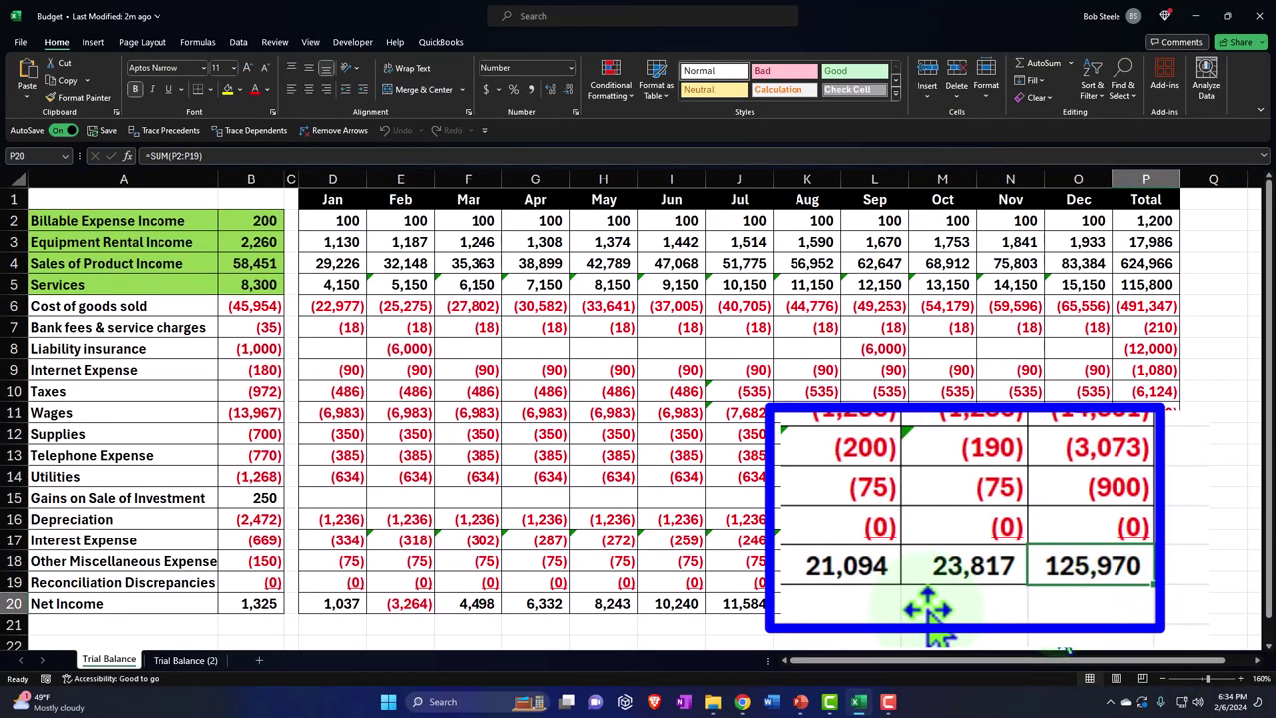
left_click(1200, 17)
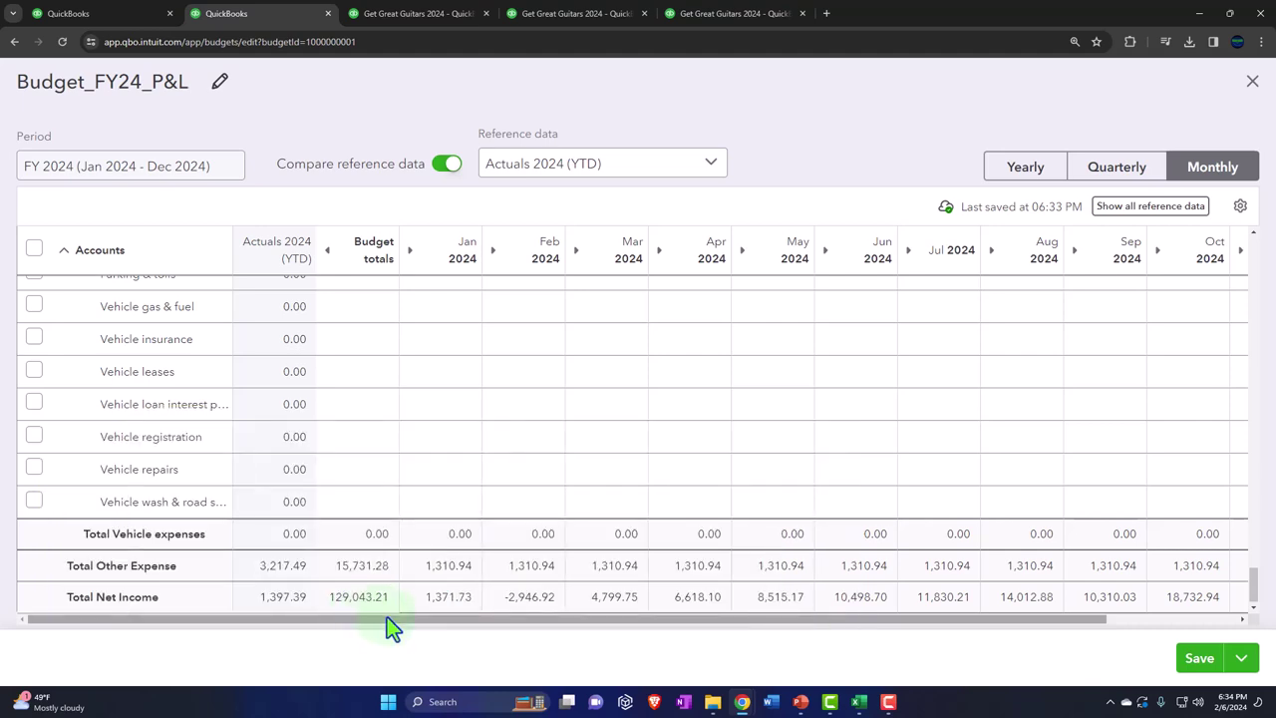
Step: Save the imported Budget_FY24_P&L budget and close it to return to the budgets list
left_click(1200, 660)
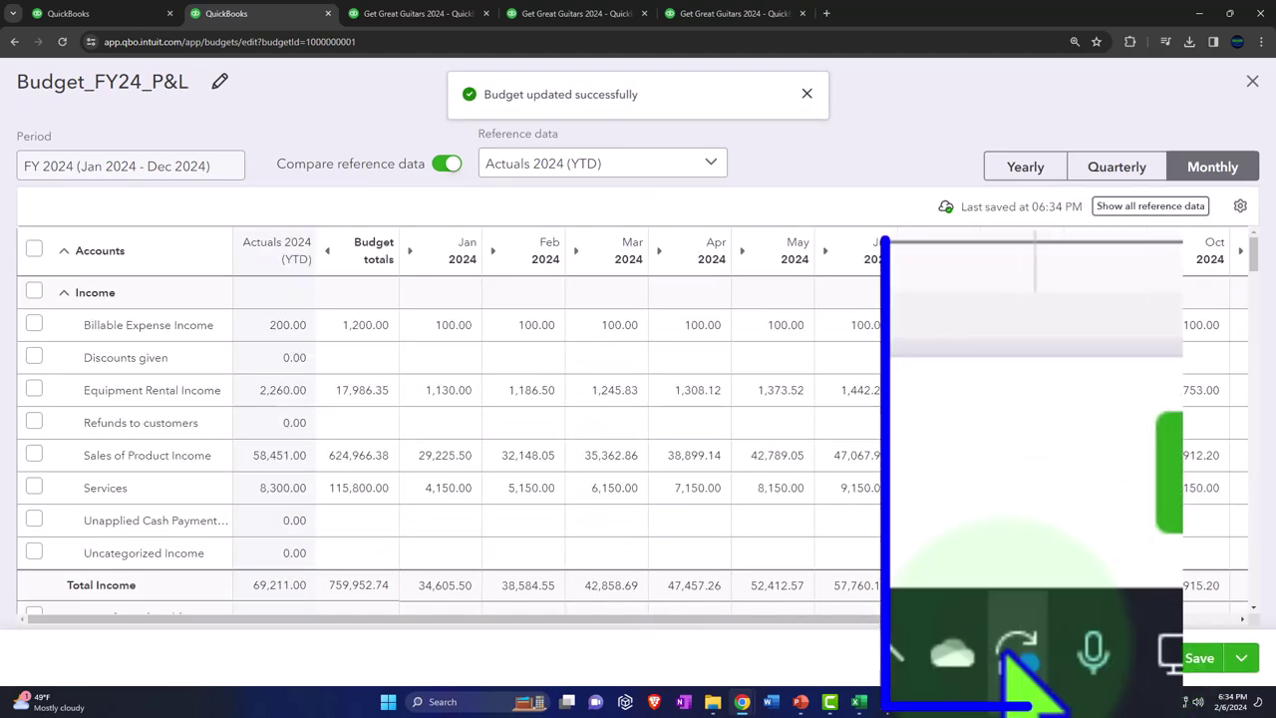
left_click(1252, 82)
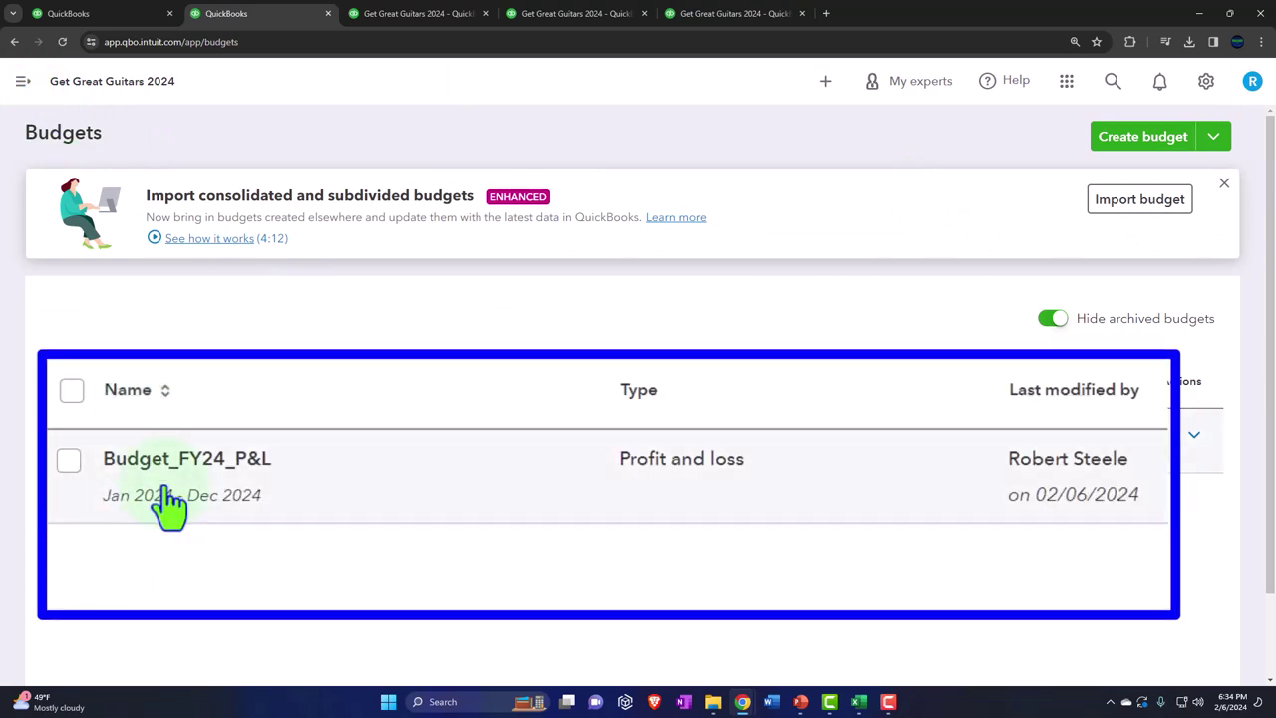
Step: Find the budget reports by searching for "bud" and open the Budget Overview report
left_click(22, 82)
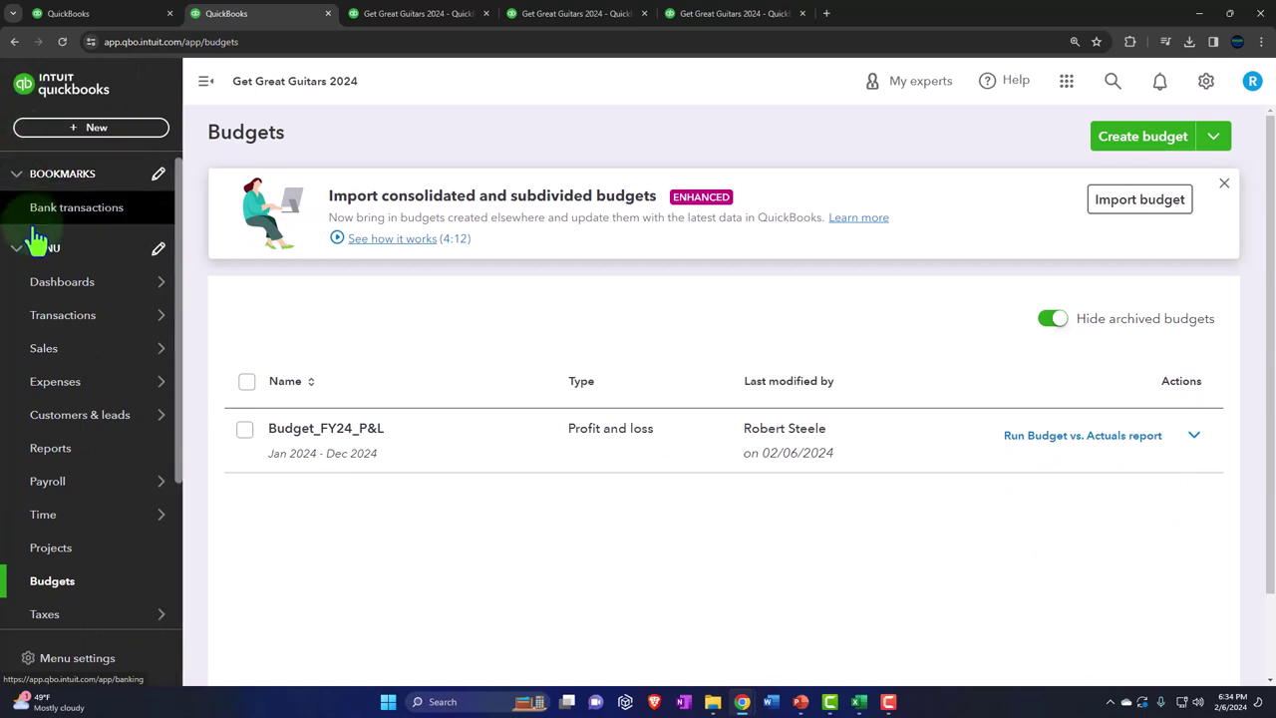
mouse_move(56, 379)
left_click(88, 267)
left_click(907, 193)
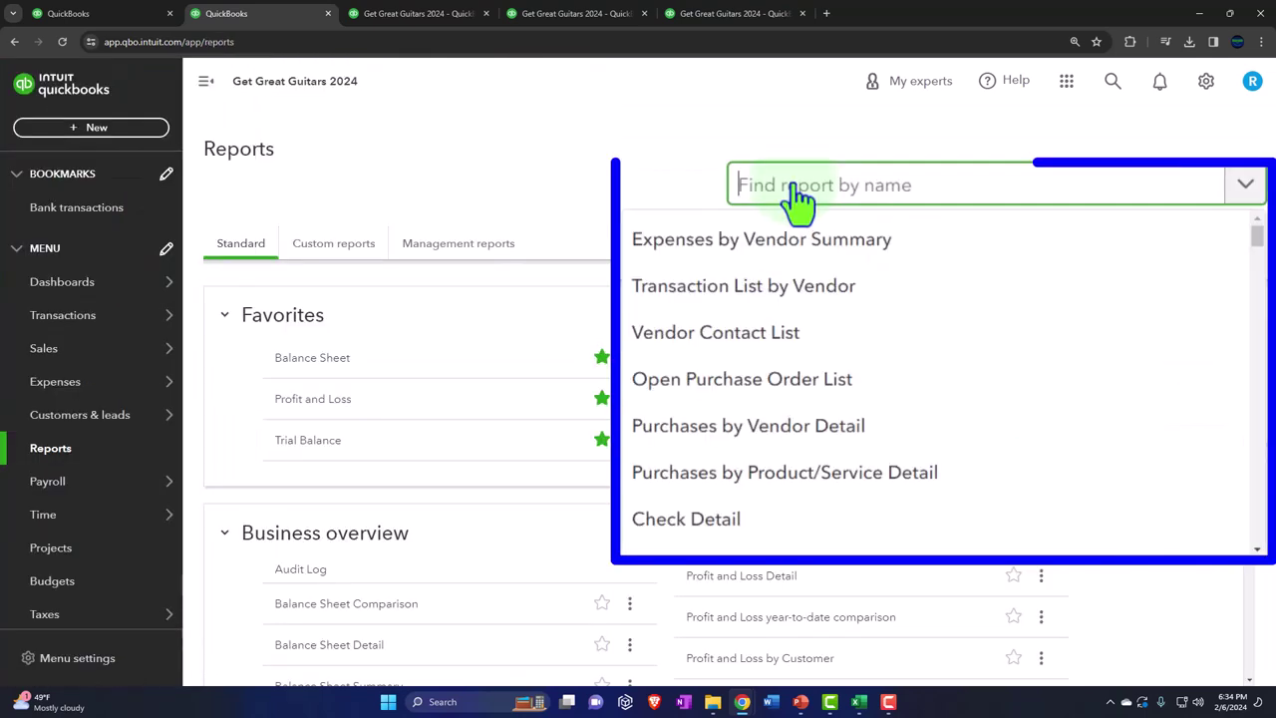
type("bud")
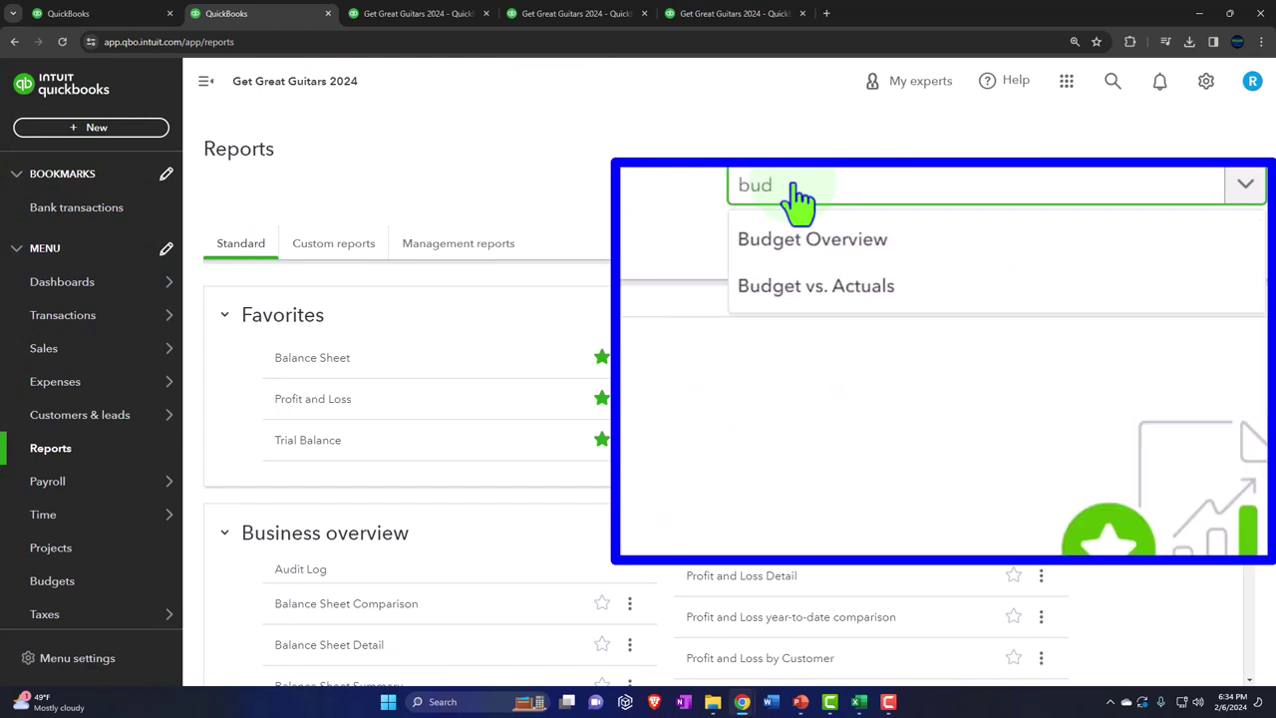
left_click(786, 249)
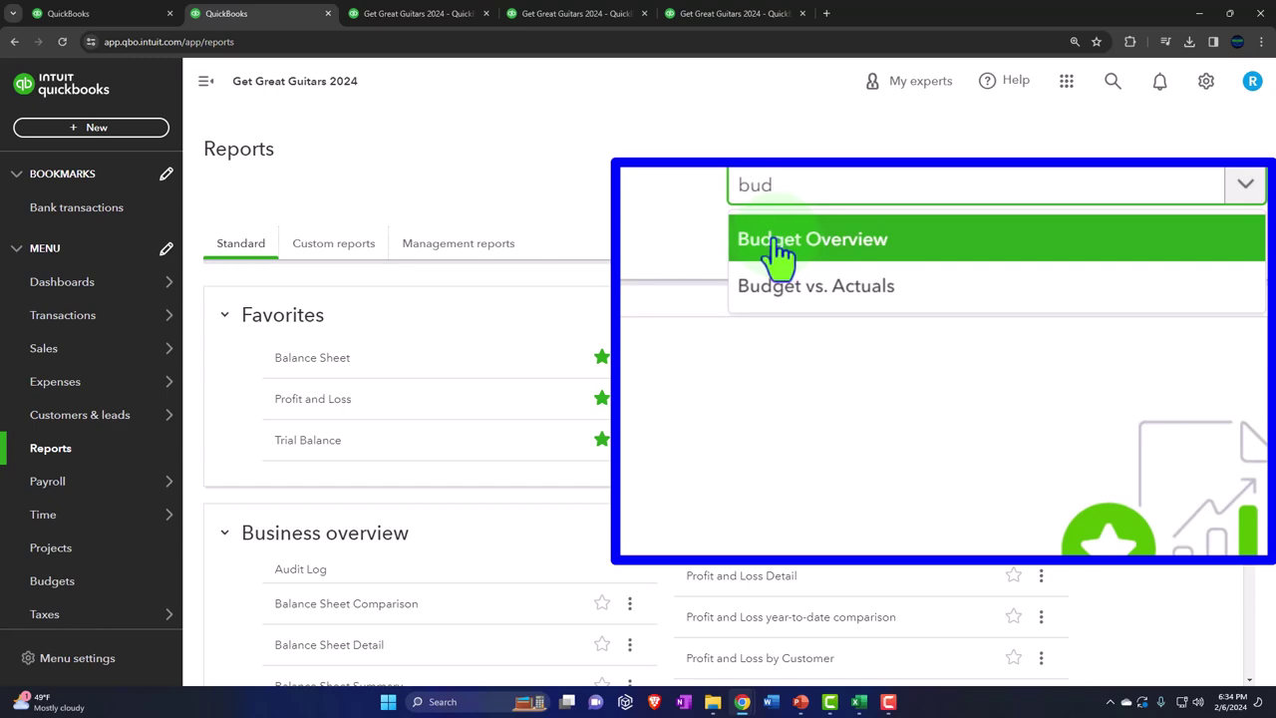
left_click(768, 255)
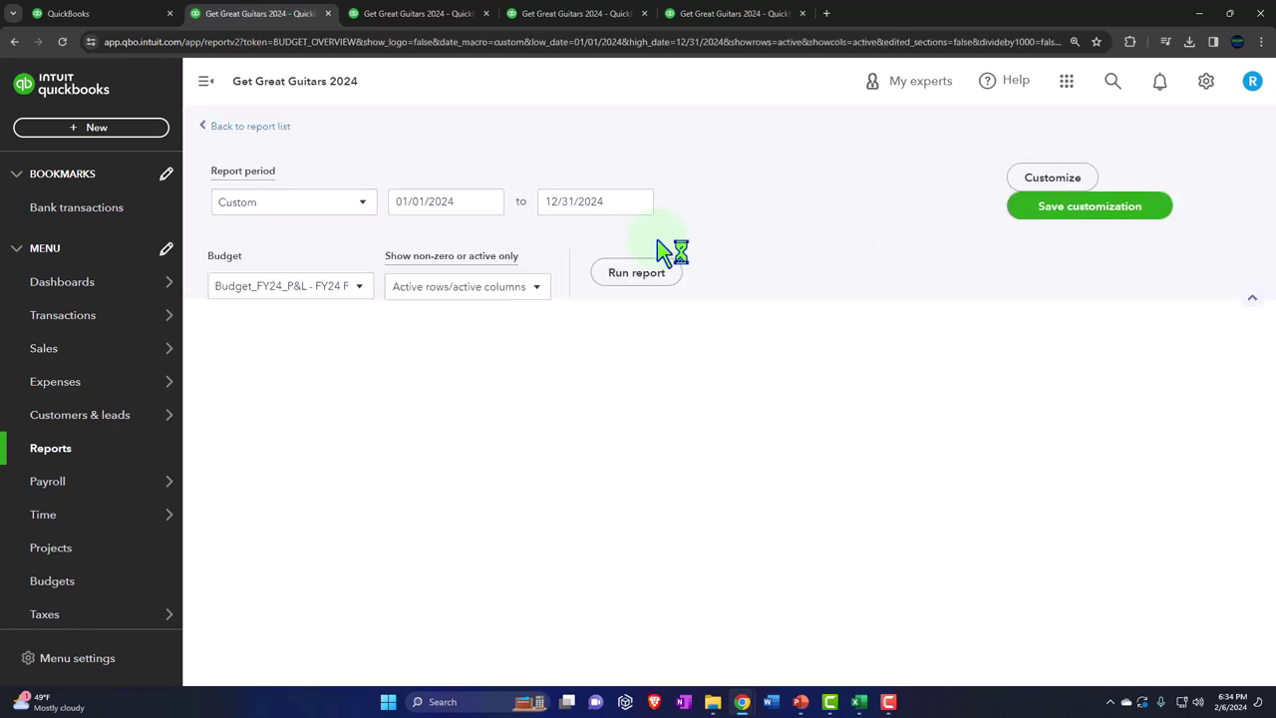
Step: Compare the Budget Overview report's total Net Income with the Net Income in the Excel Budget workbook, then return to QuickBooks
scroll(257, 164, "down", 2)
left_click(207, 82)
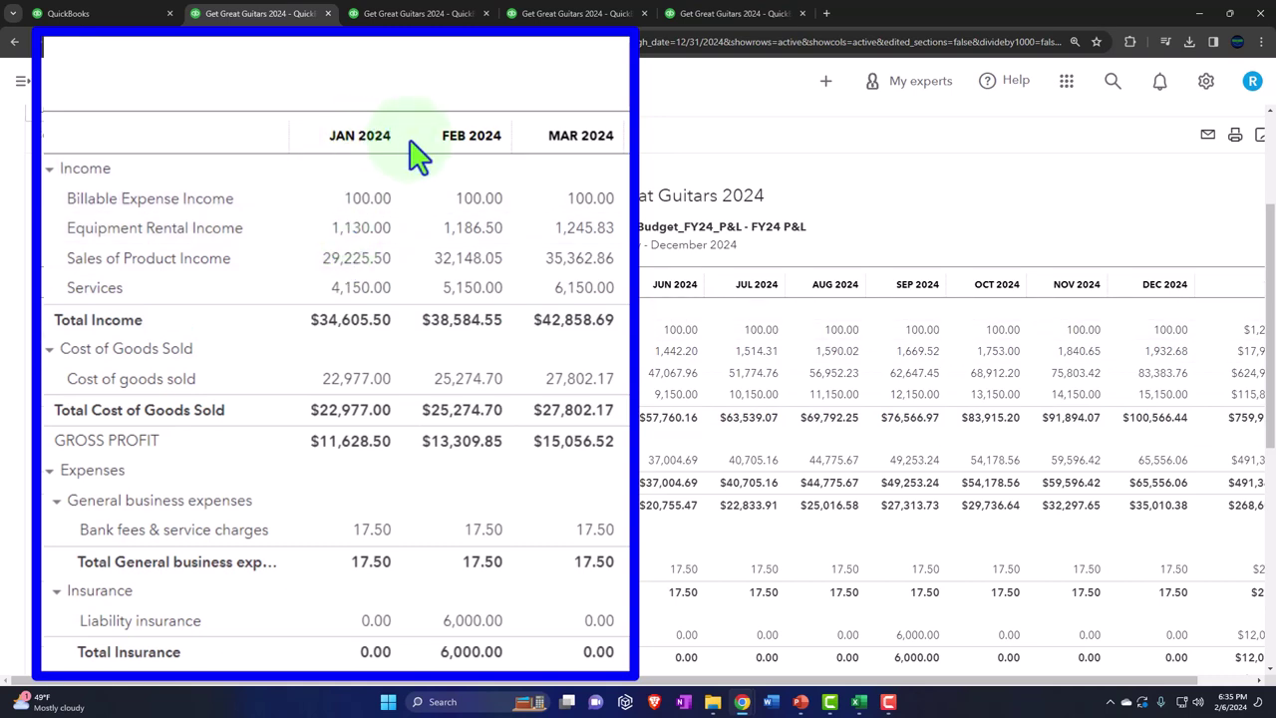
scroll(399, 383, "down", 10)
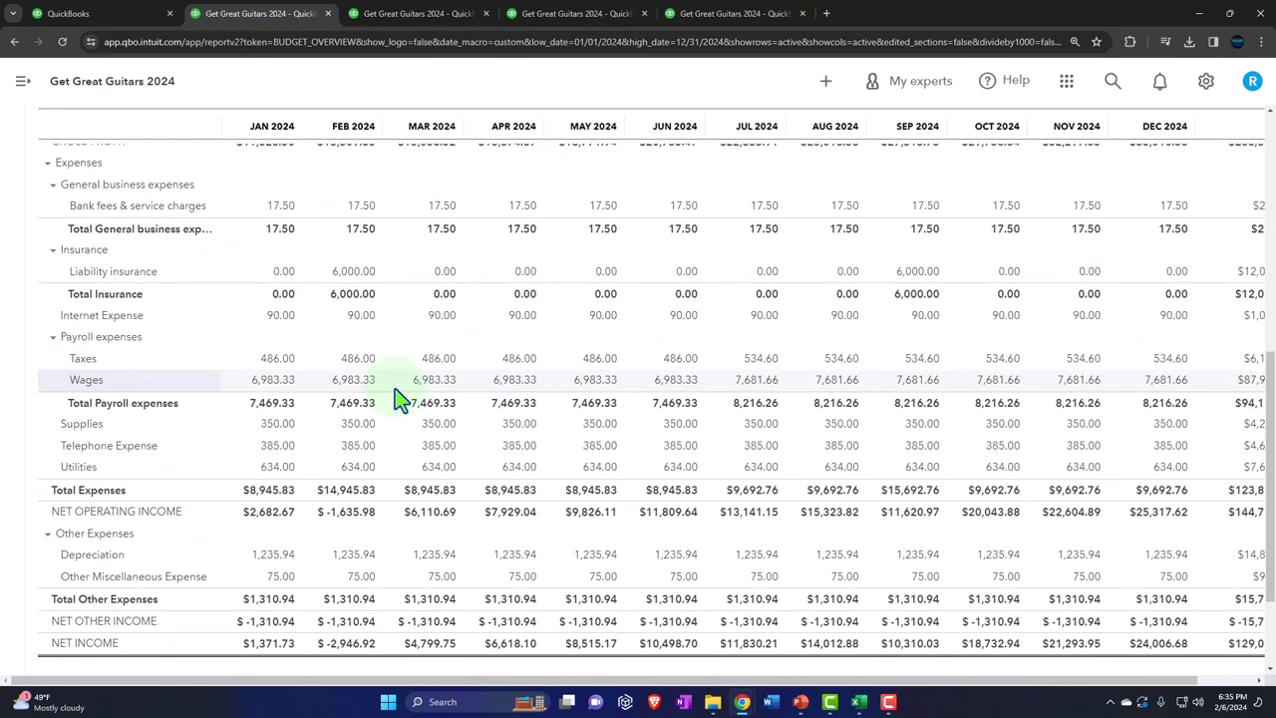
left_click_drag(661, 679, 811, 688)
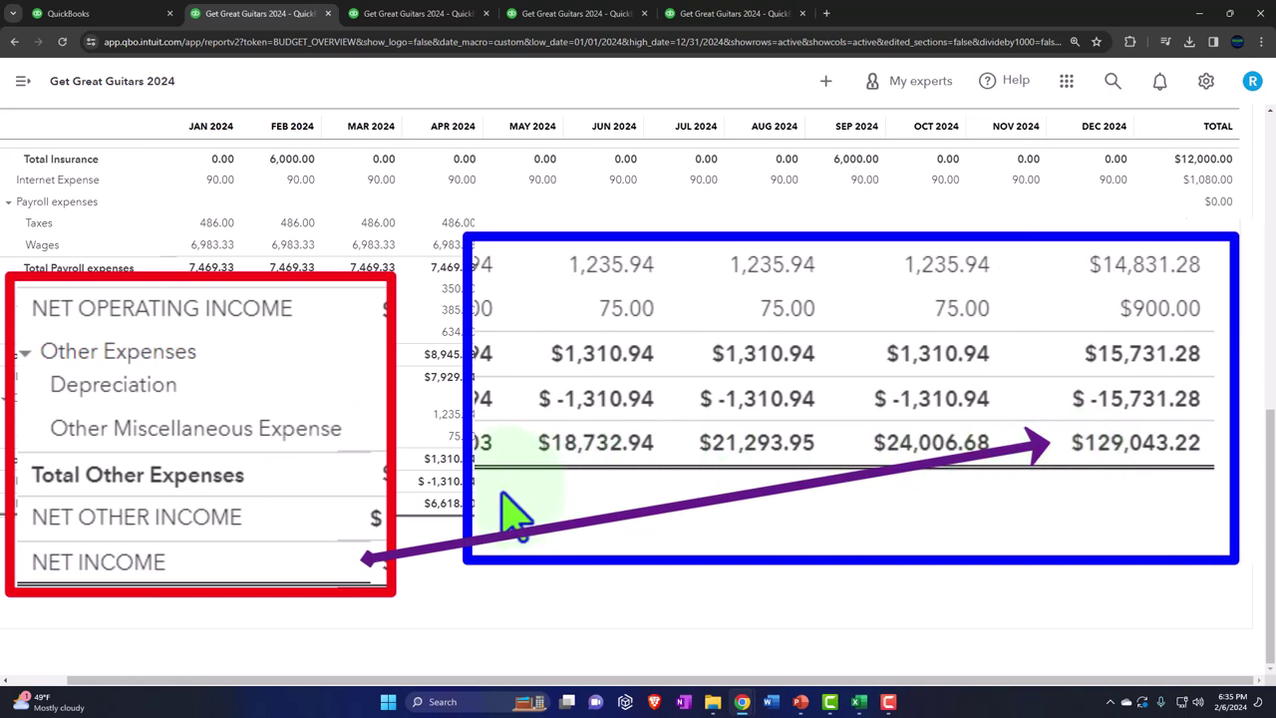
left_click(859, 702)
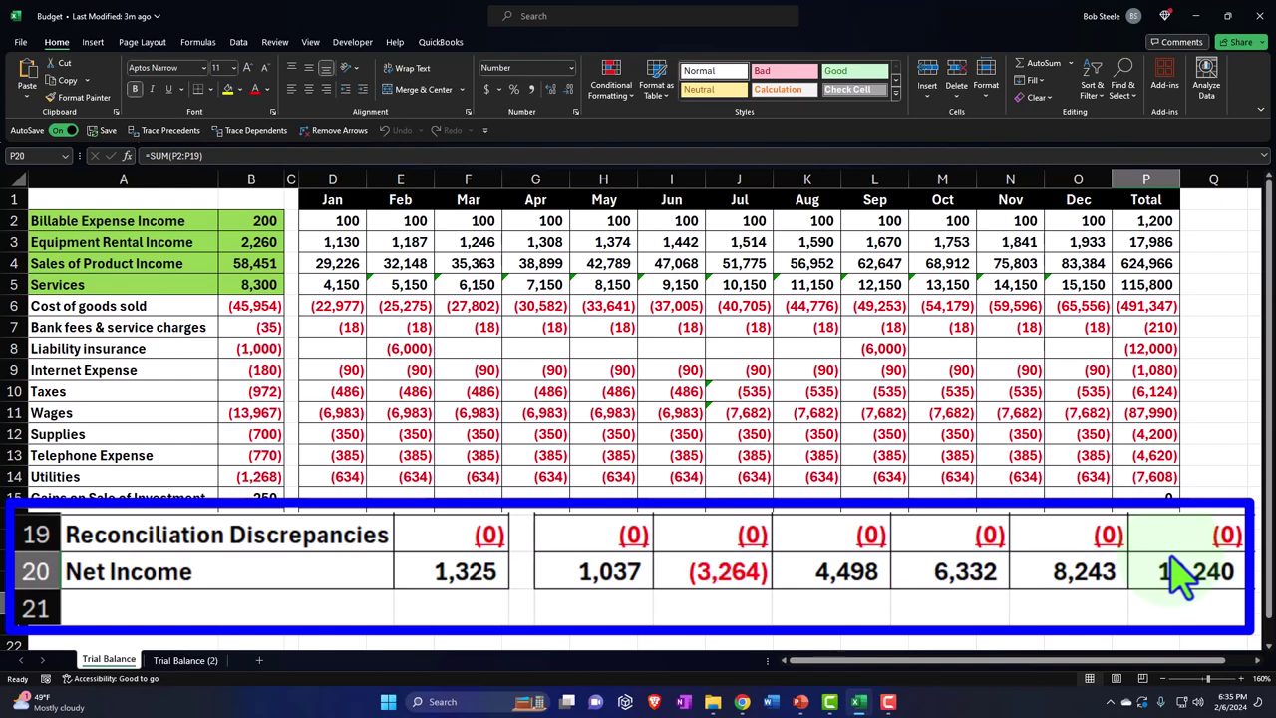
left_click(1198, 16)
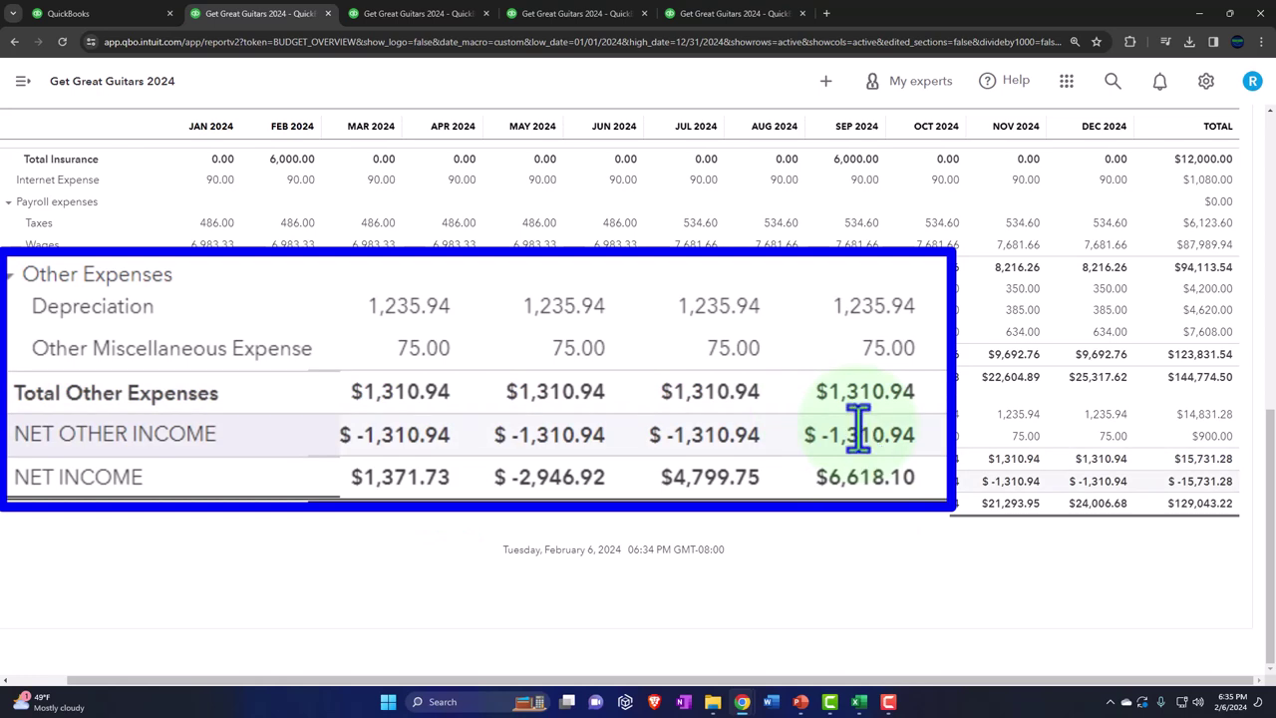
Step: In the chart of accounts browser tab, go to Budgeting, open Budget_FY24_P&L for viewing and editing, and close it again
left_click(100, 13)
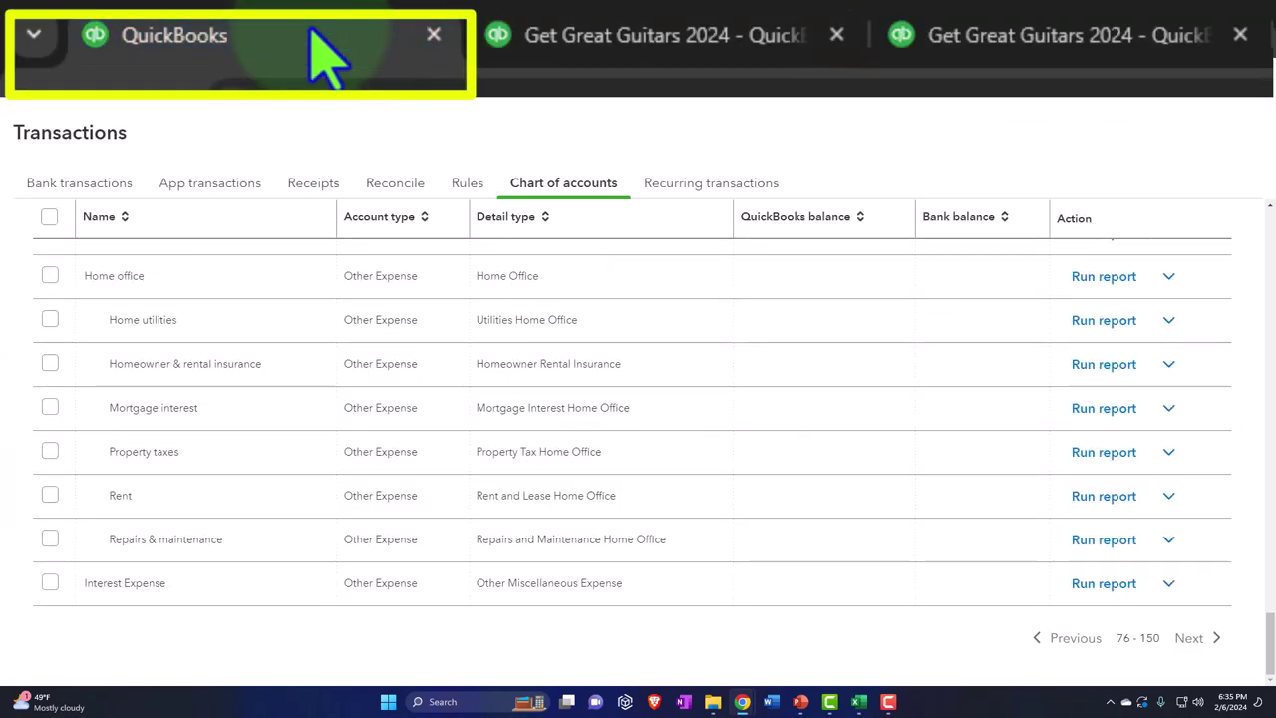
left_click(1205, 81)
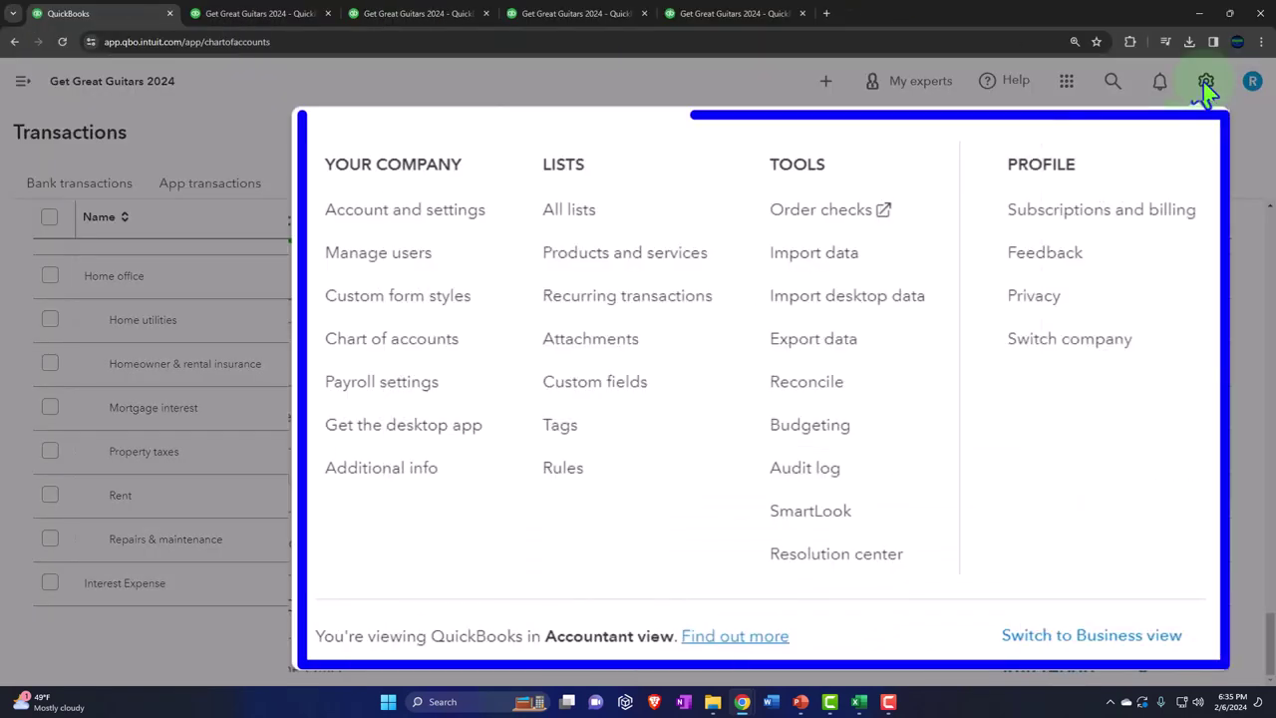
left_click(798, 425)
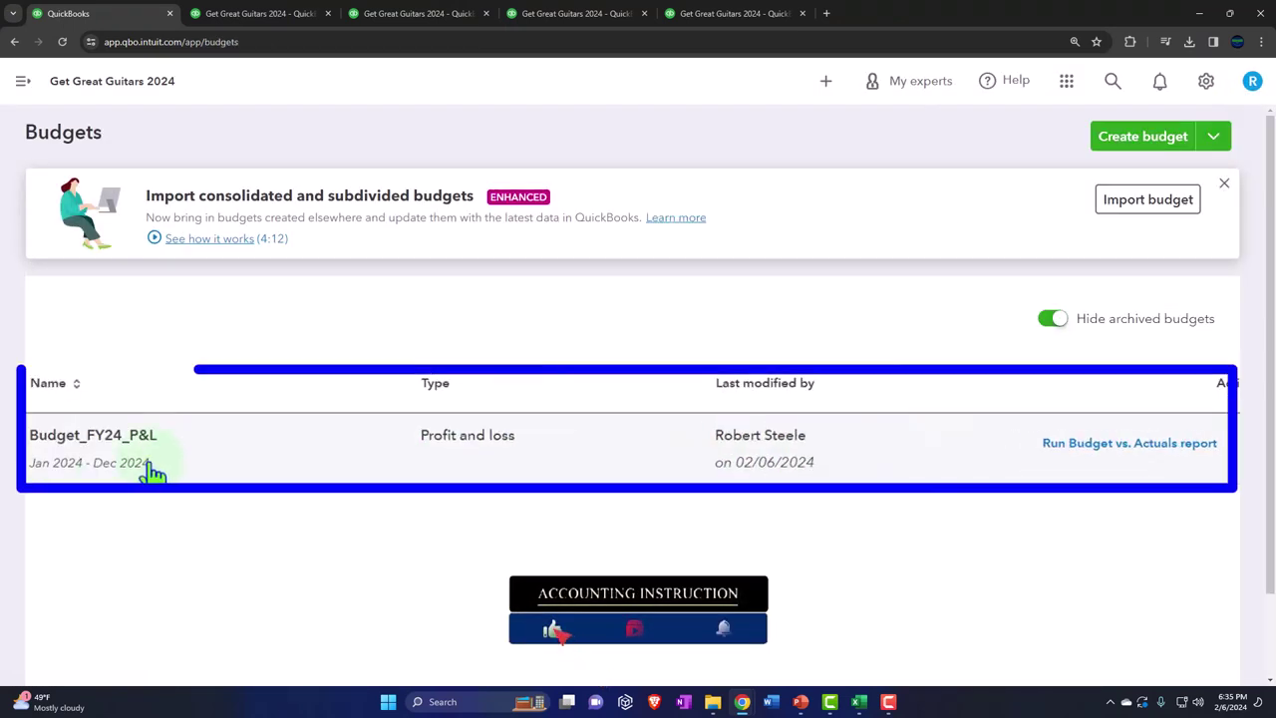
left_click(1193, 439)
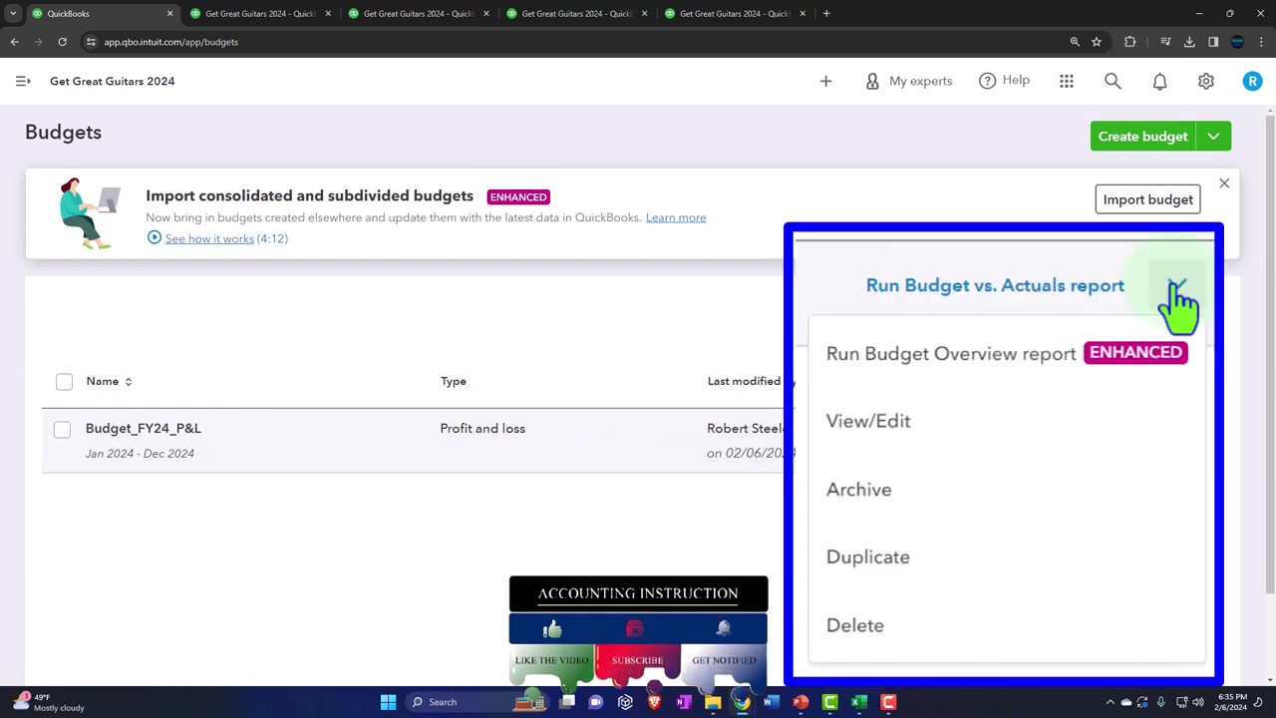
left_click(911, 421)
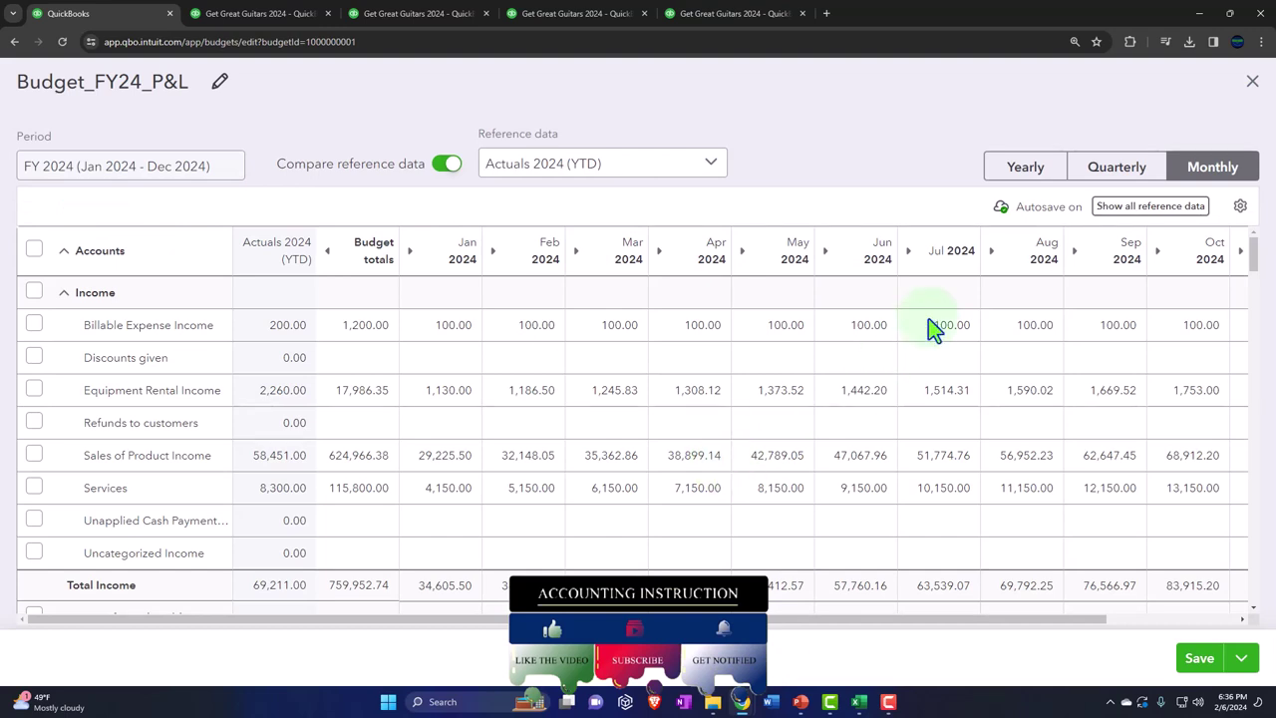
left_click(1253, 82)
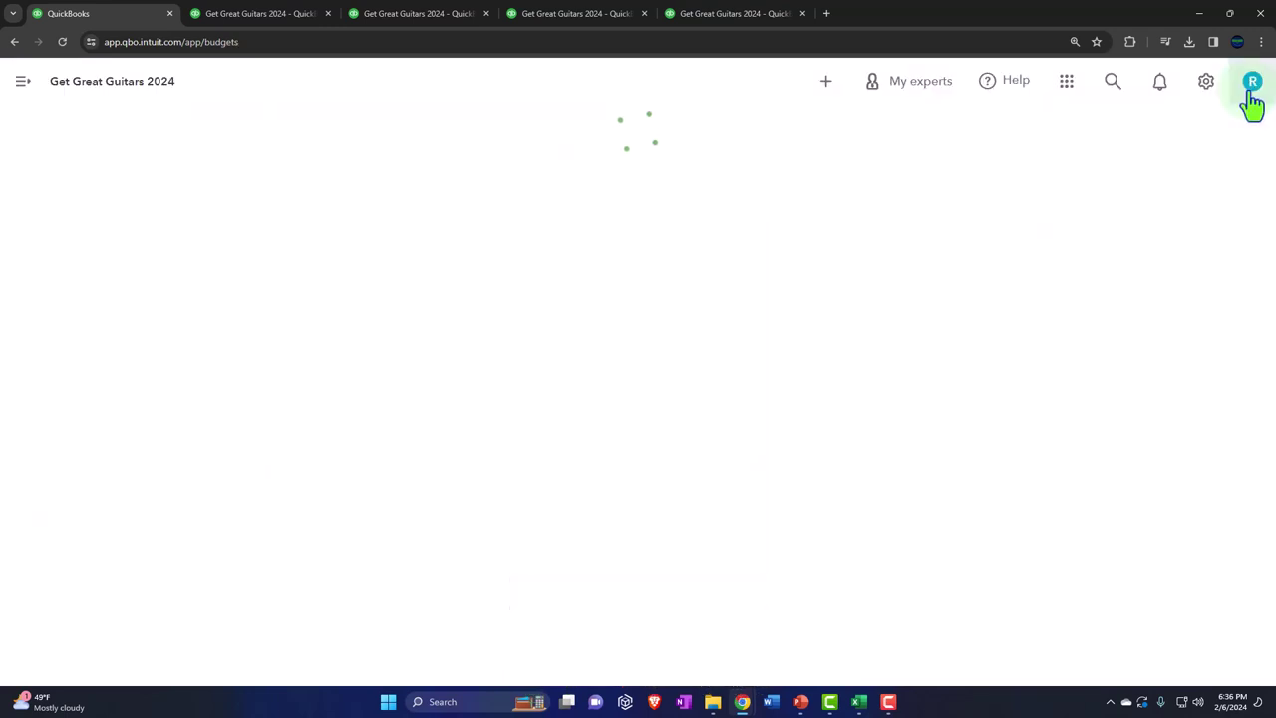